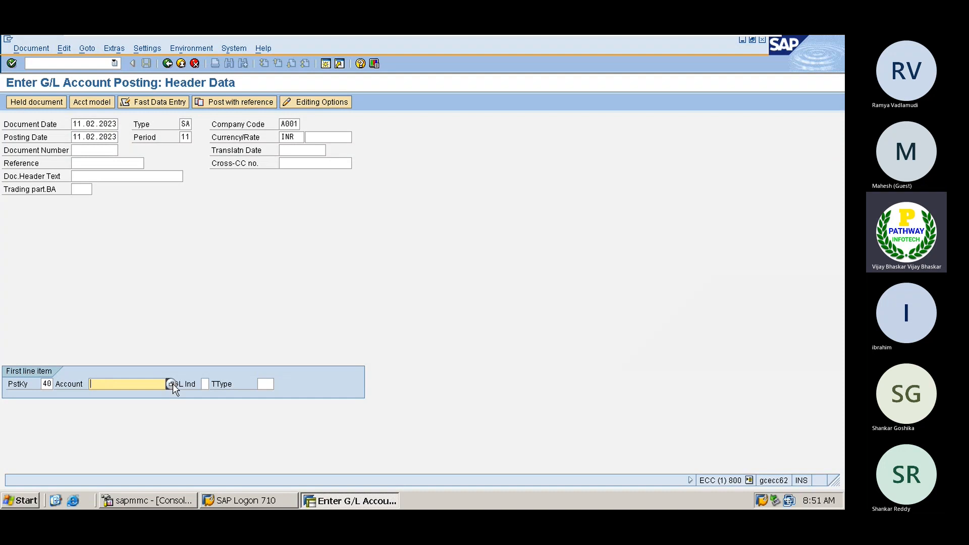
Step: Look up company code A001's G/L accounts and pick 400100 (Salaries) as the first line item's account
left_click(171, 384)
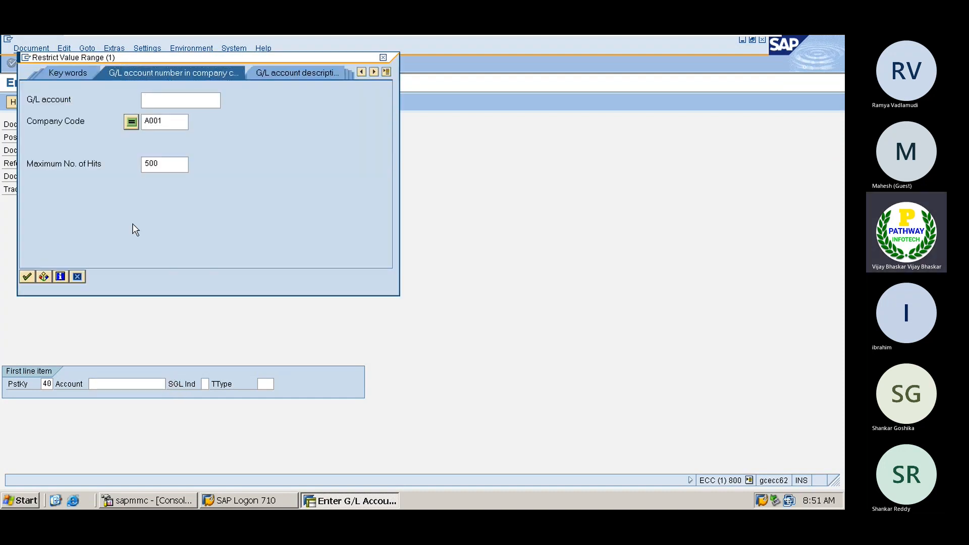
key("Return")
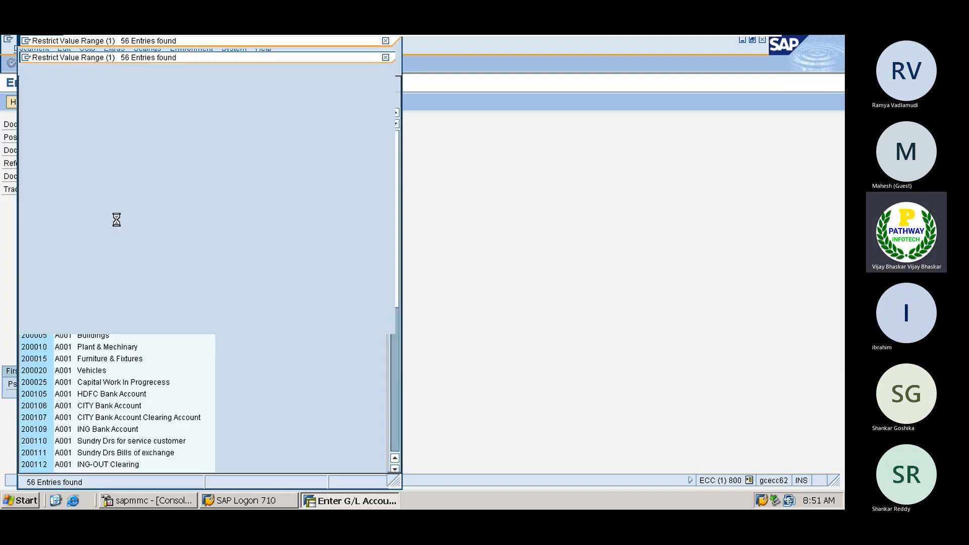
left_click(395, 435)
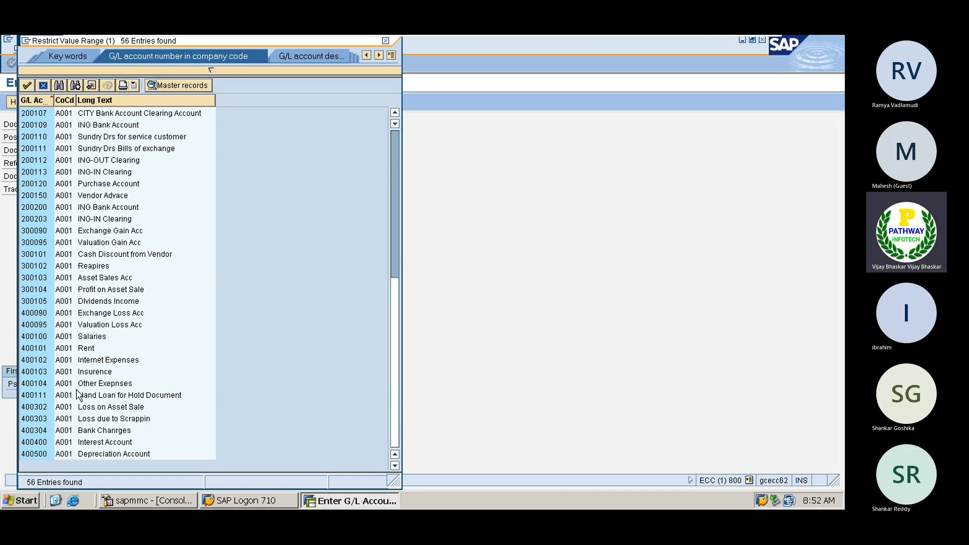
double_click(32, 337)
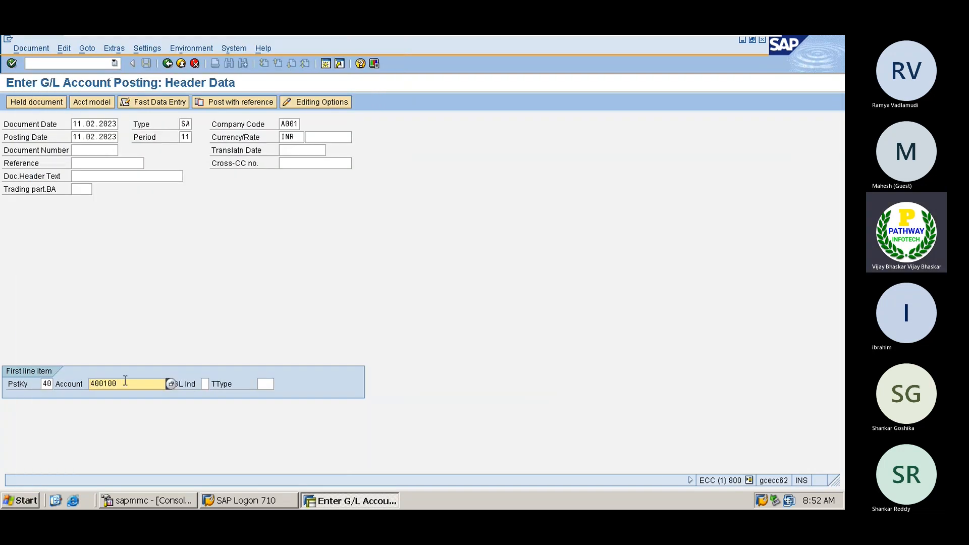
Step: Start transaction fs00 in a new session and display G/L account 400100 in company code A001
left_click(325, 64)
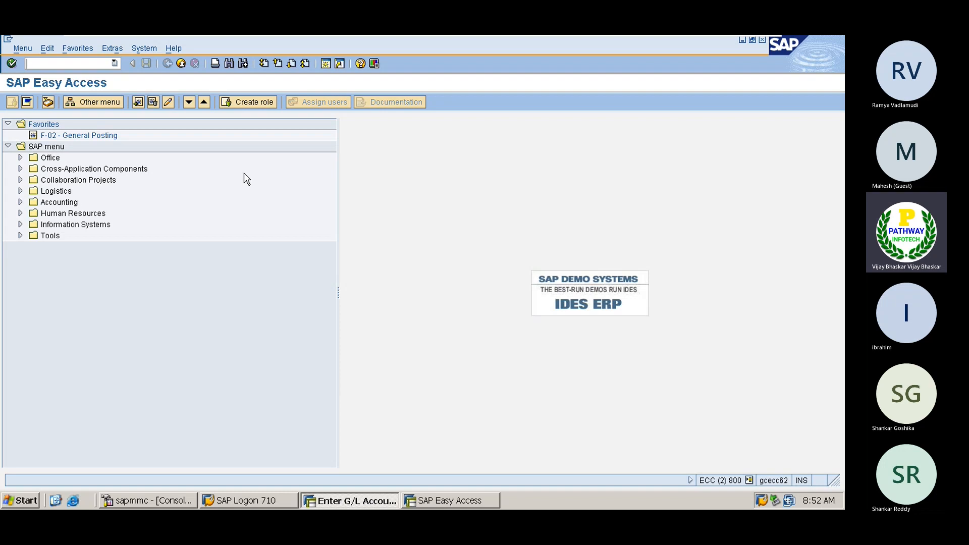
type("fs00")
key("Return")
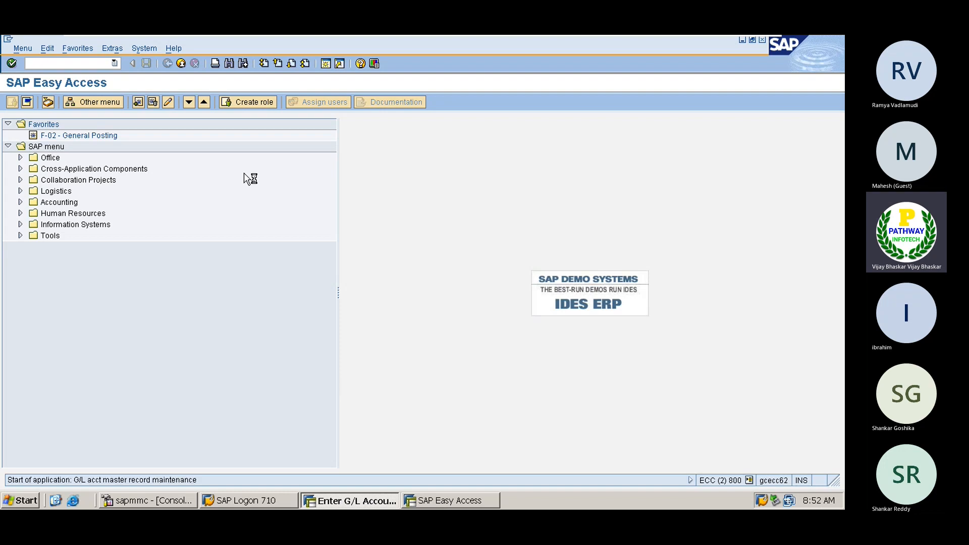
key("Delete")
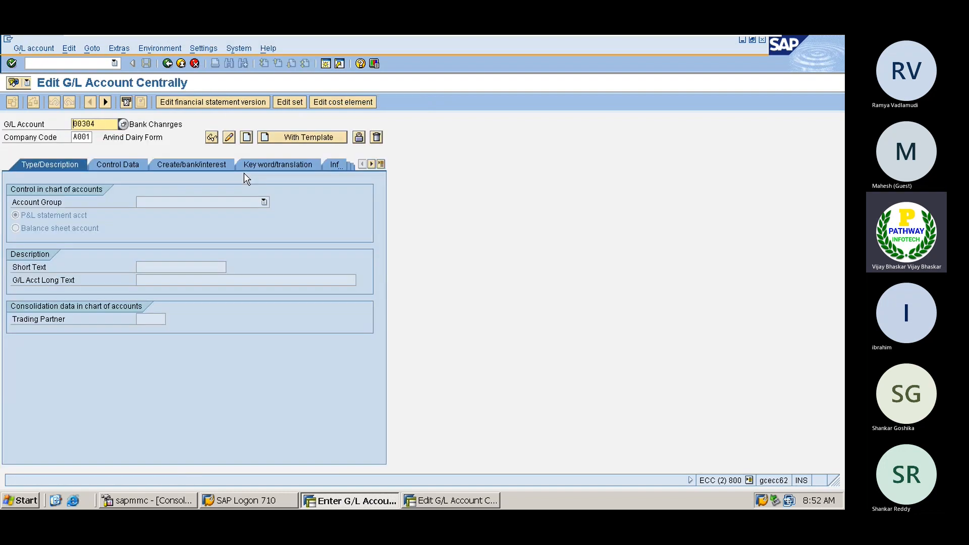
key("Delete")
key("Delete")
key("Delete")
key("Delete")
key("Delete")
type("400100")
key("Return")
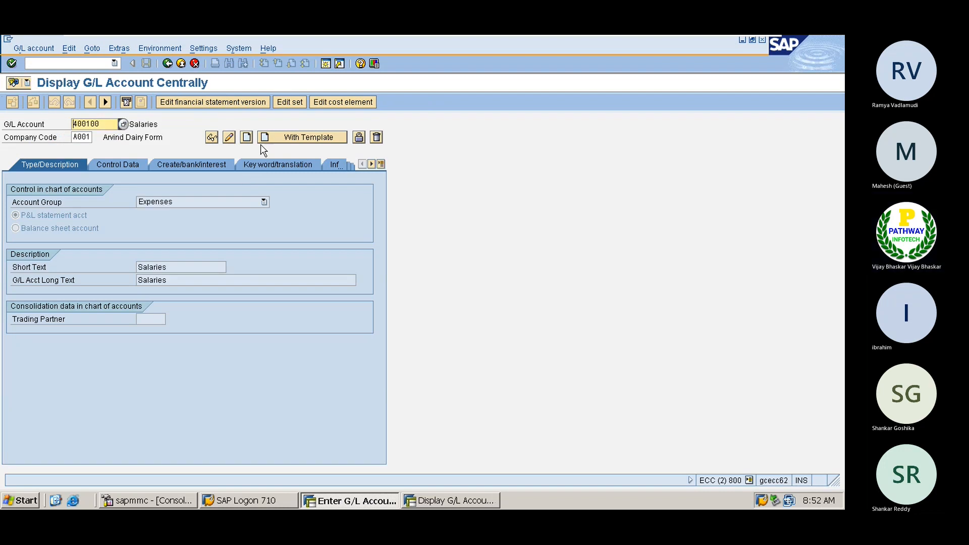
Step: Create a cost element for the Salaries account with cost element category 1 and save it
left_click(338, 104)
key("Return")
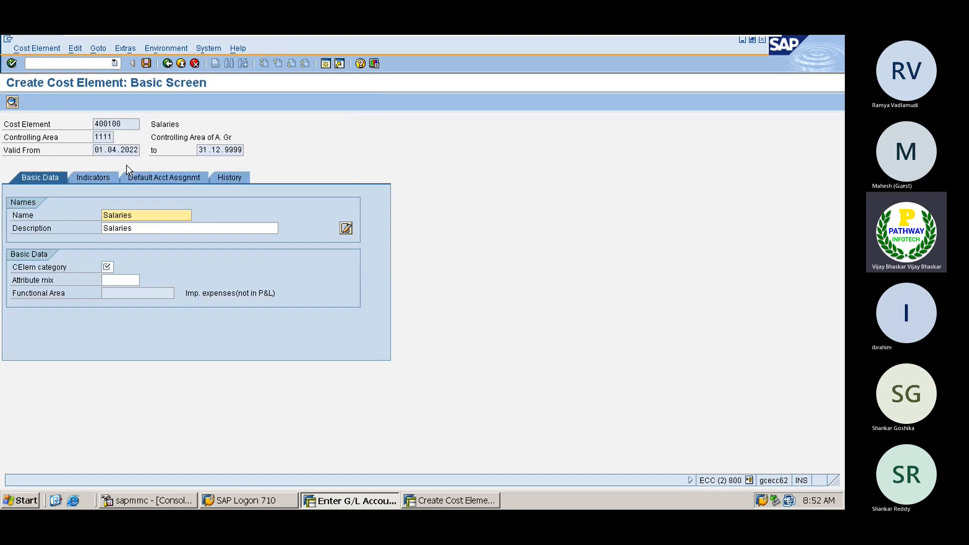
left_click(109, 266)
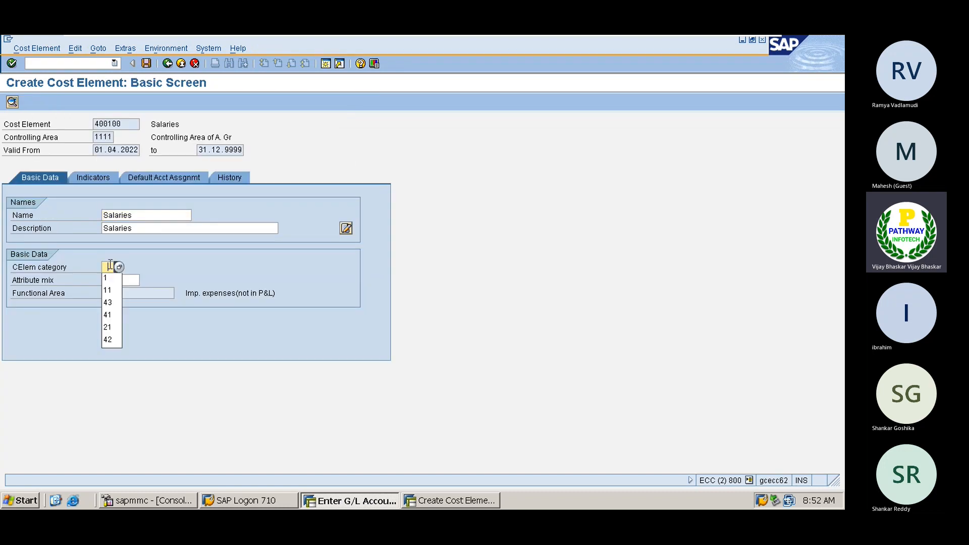
key("Down")
key("Return")
key("ctrl+s")
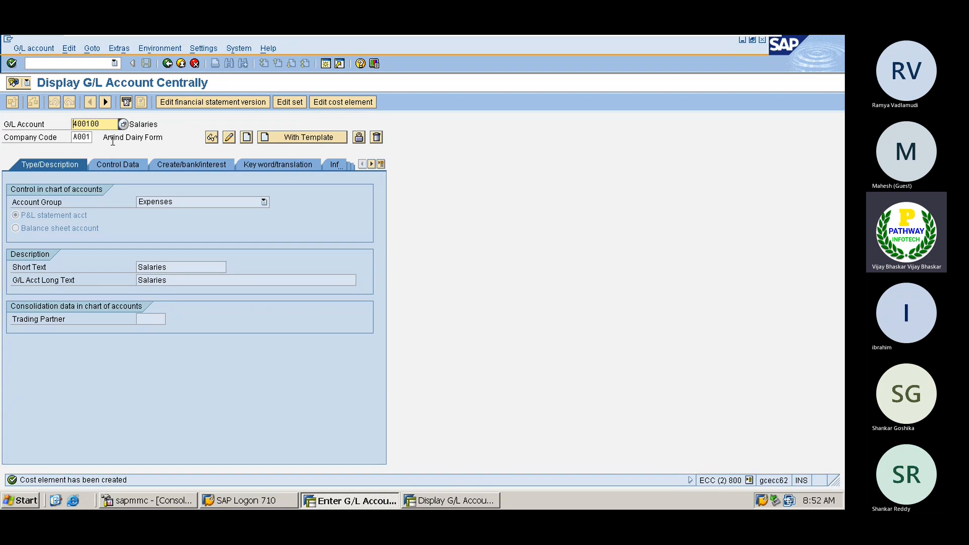
Step: Try to display G/L account 400300 in company code A001
key("BackSpace")
key("BackSpace")
key("BackSpace")
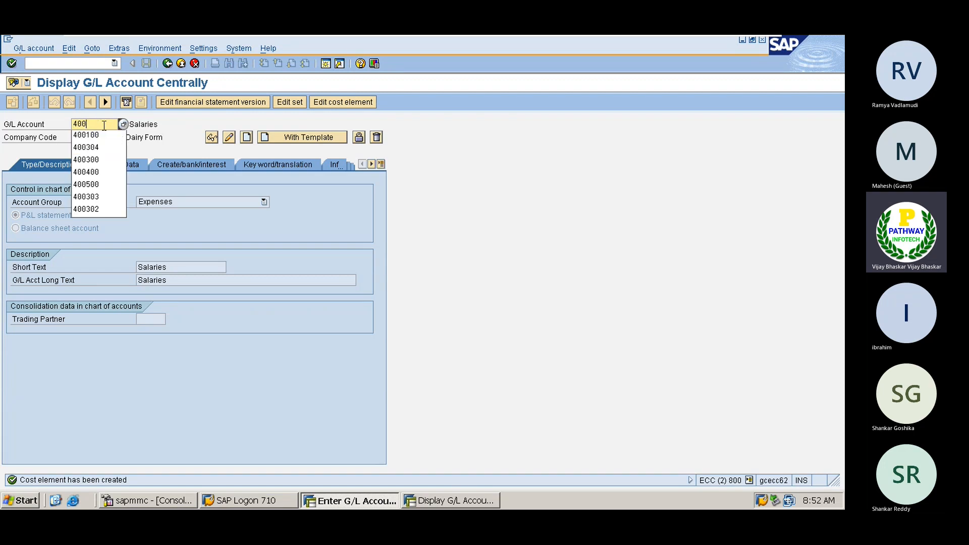
type("300")
key("Return")
key("Return")
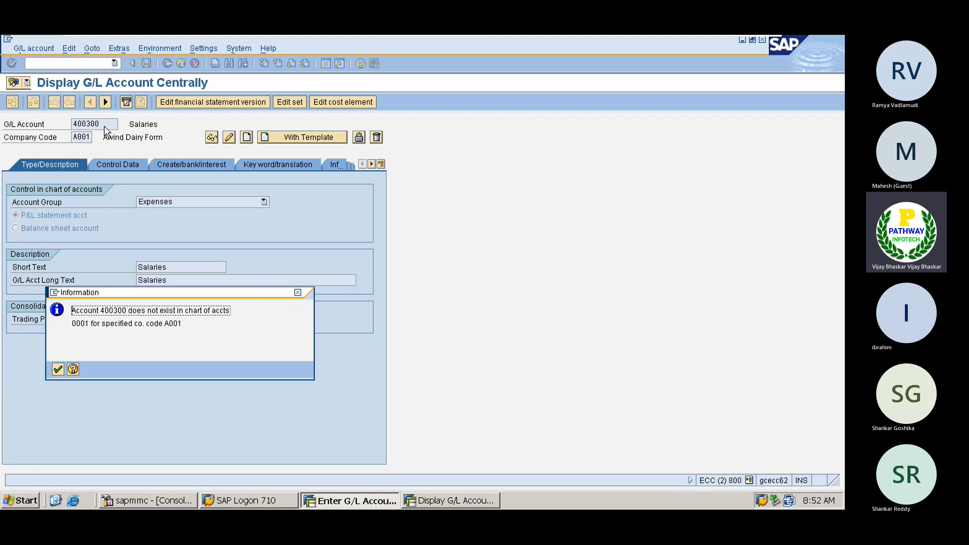
key("Return")
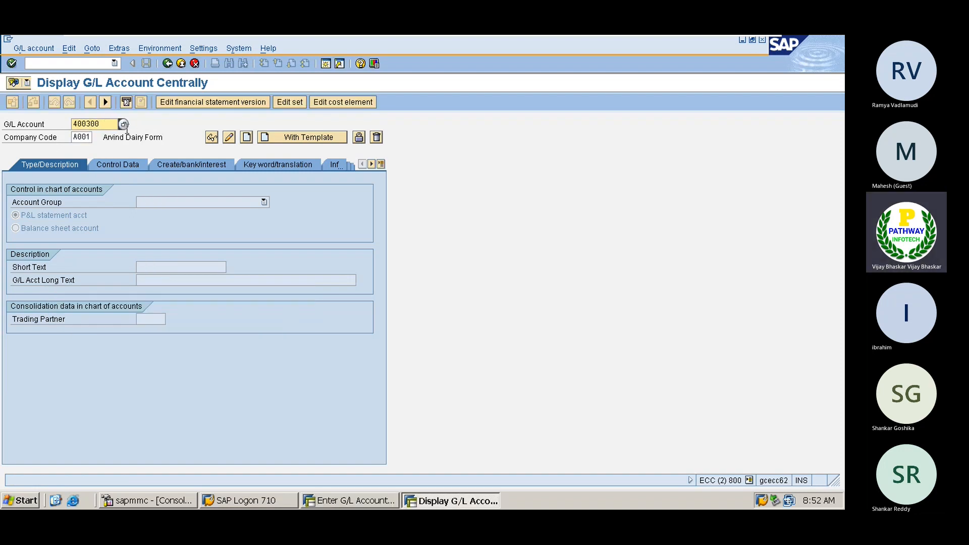
Step: Look up the G/L accounts of company code A001 and select 400101 (Rent) for display
left_click(123, 124)
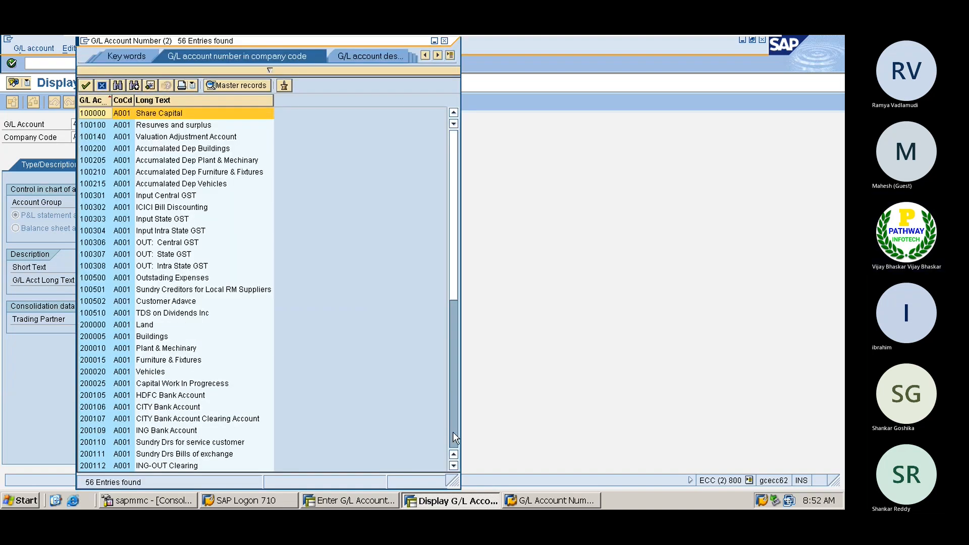
left_click(453, 432)
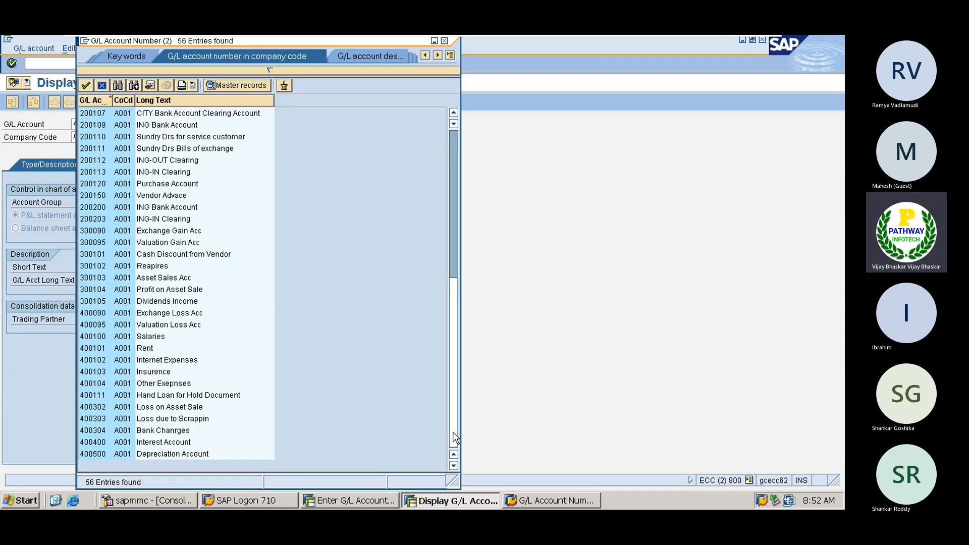
double_click(117, 348)
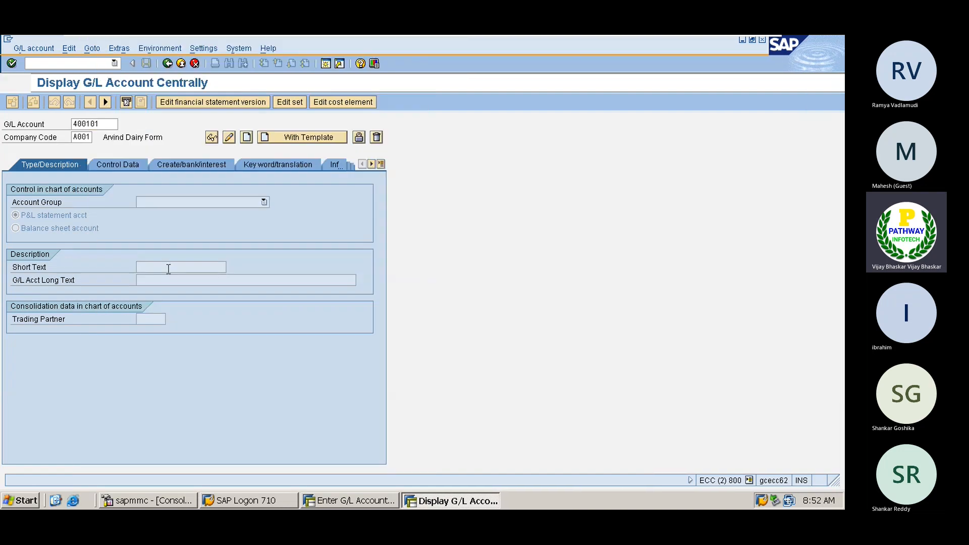
Step: Create and save a cost element for the Rent account with category 1, and check its saved basic data
left_click(346, 102)
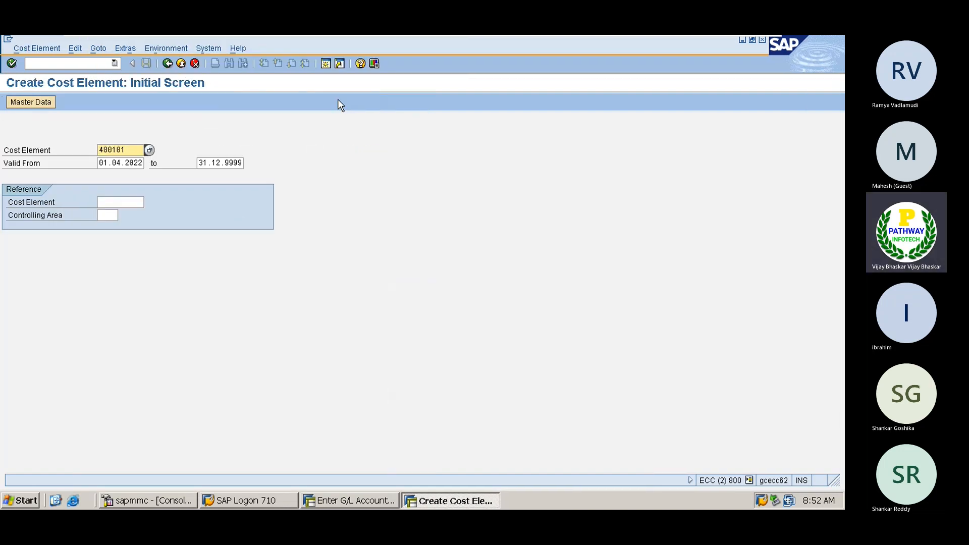
key("Return")
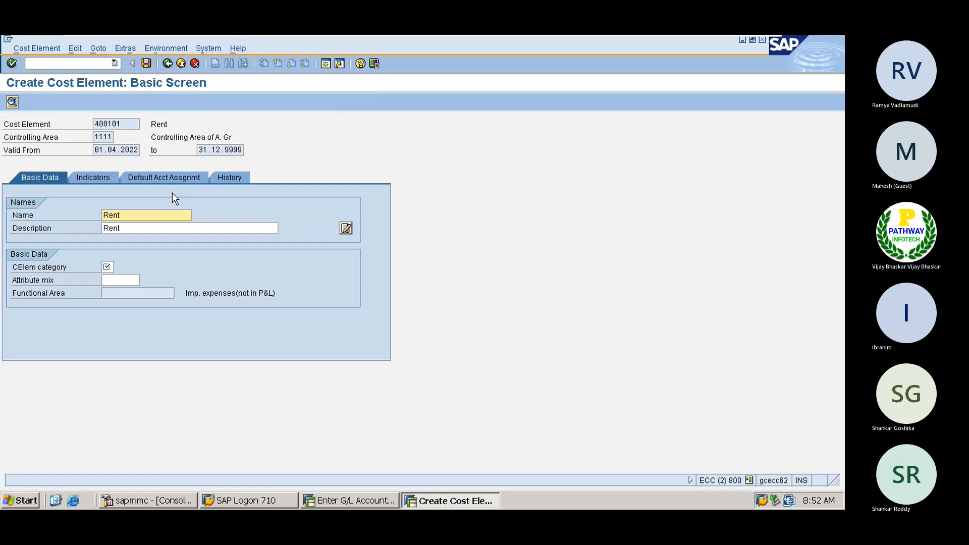
key("F4")
key("Return")
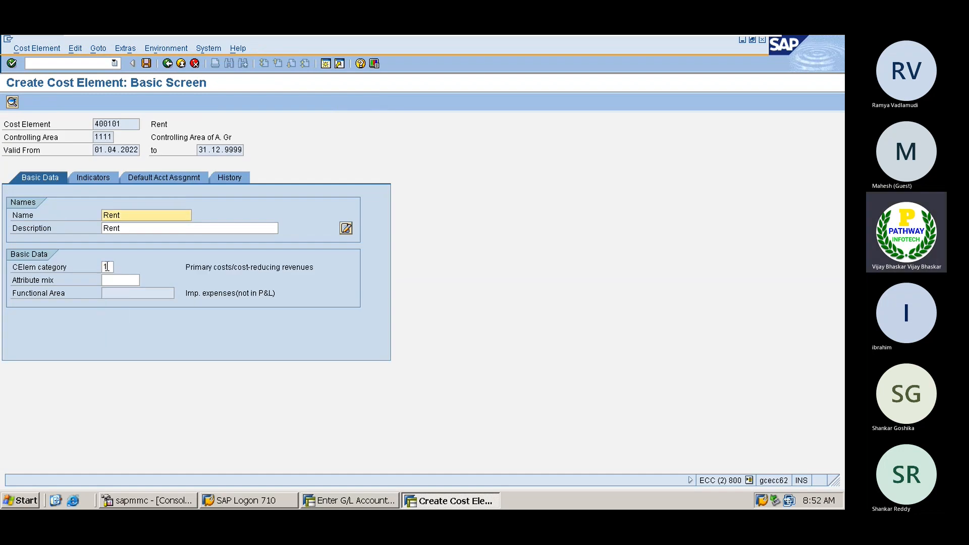
key("ctrl+s")
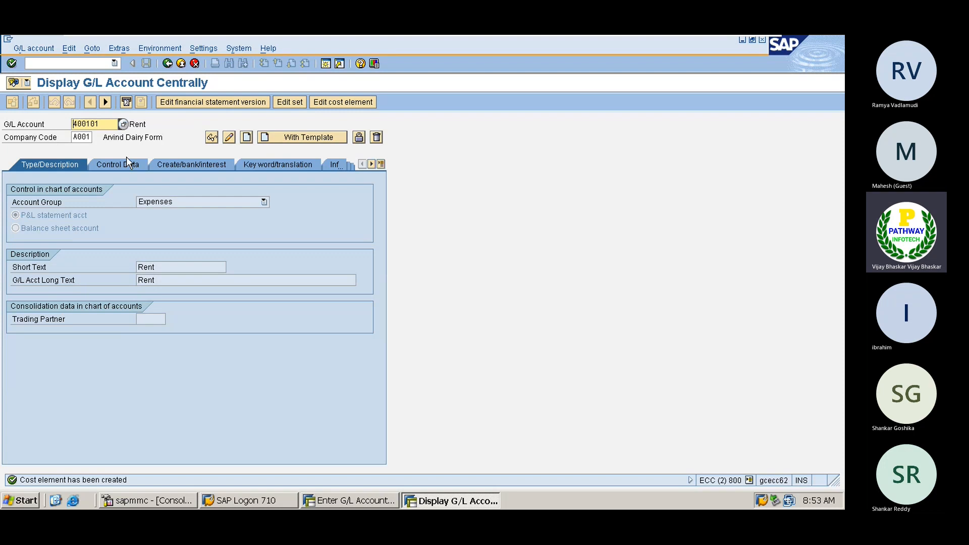
left_click(346, 102)
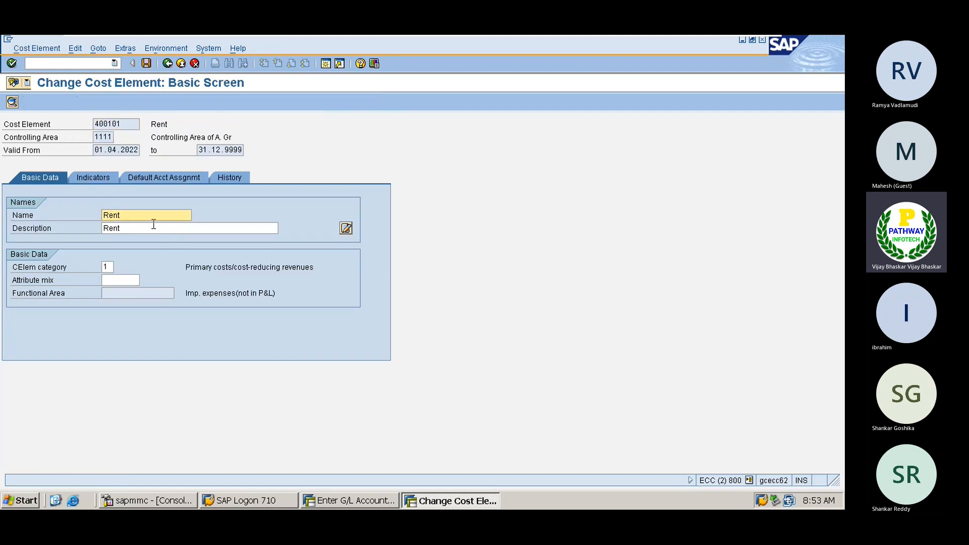
left_click(167, 63)
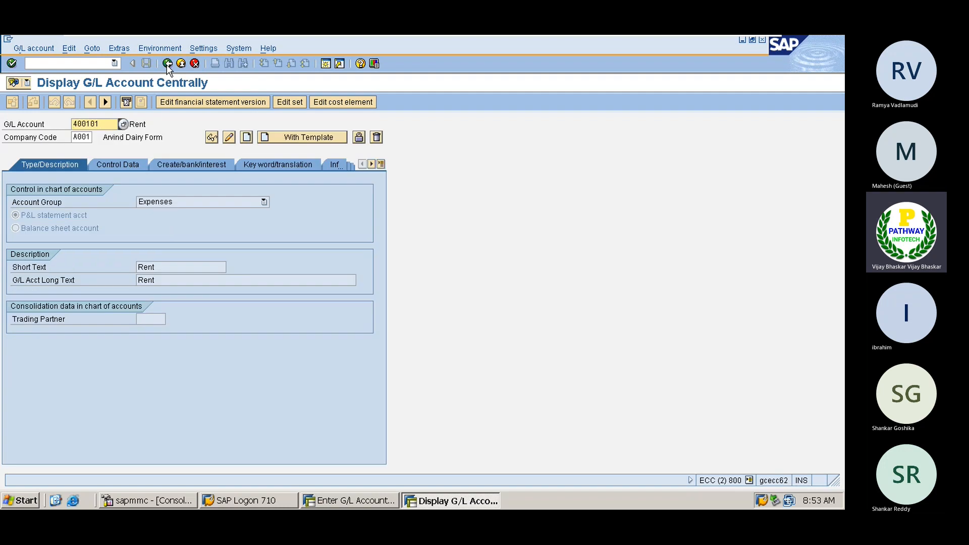
Step: Return to the G/L account posting session and enter the first line item with account 400100
left_click(332, 502)
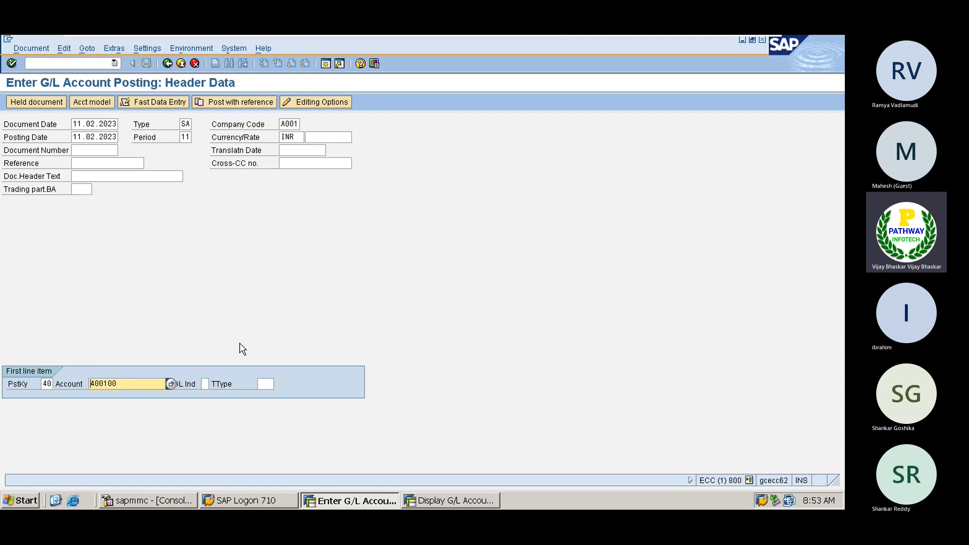
left_click_drag(121, 385, 92, 383)
left_click(91, 383)
key("Return")
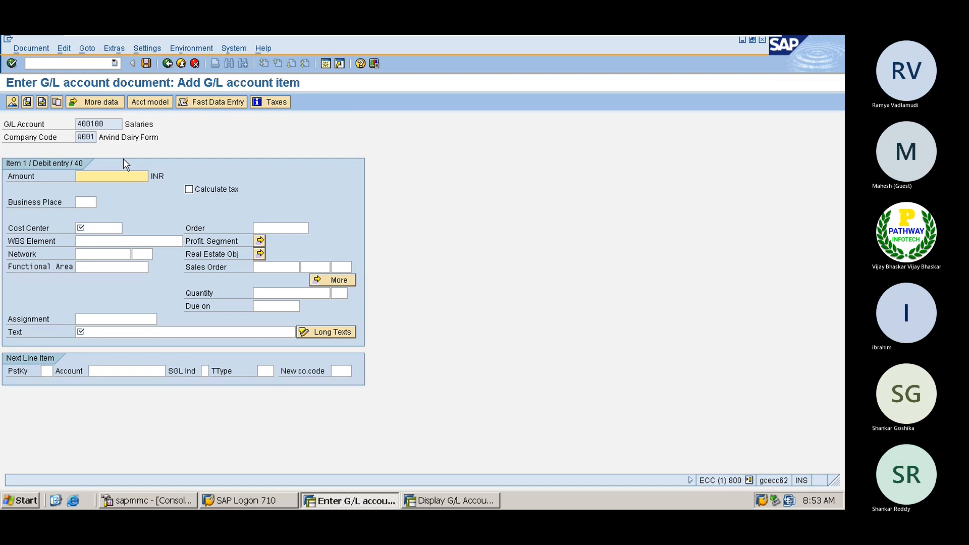
Step: Set the amount of the Salaries debit item to 300000 INR
type("100000")
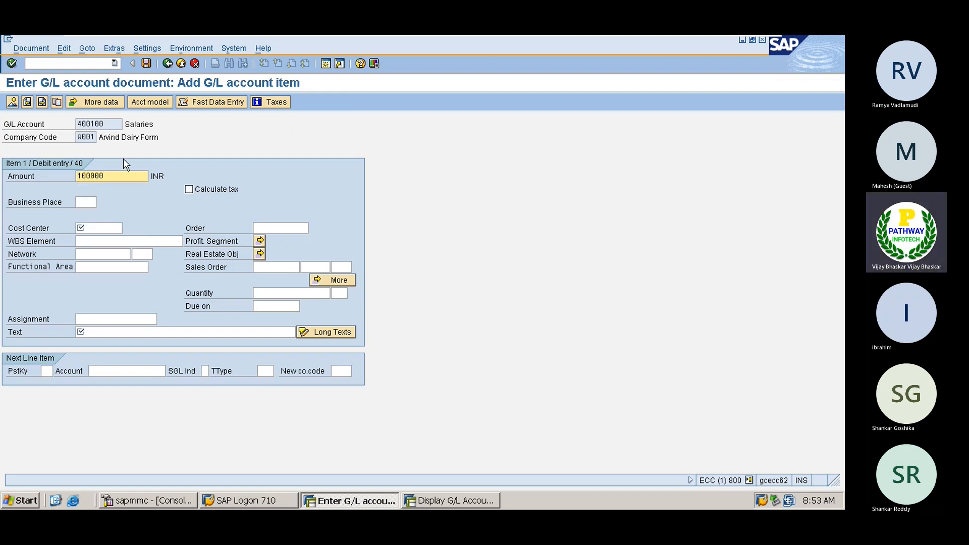
key("BackSpace")
key("BackSpace")
key("BackSpace")
key("BackSpace")
key("BackSpace")
key("BackSpace")
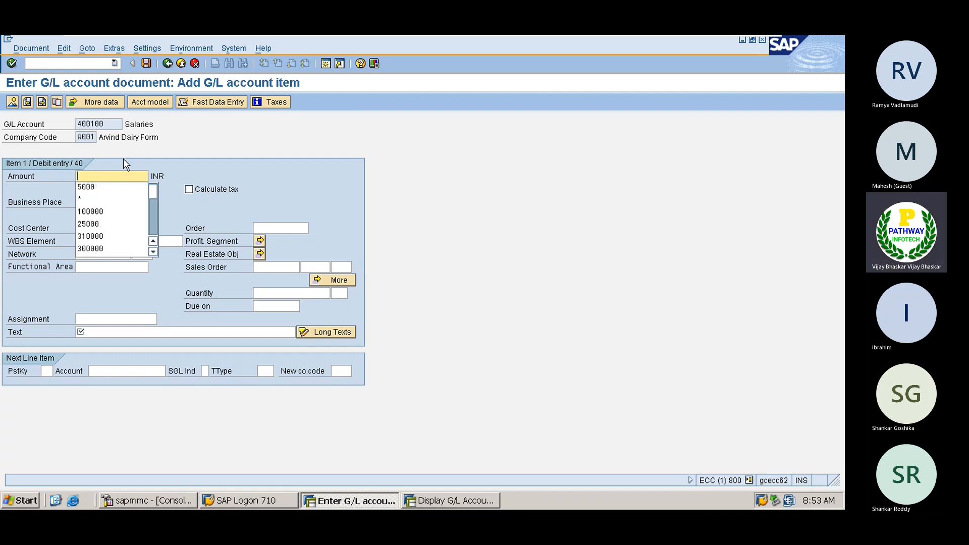
type("300000")
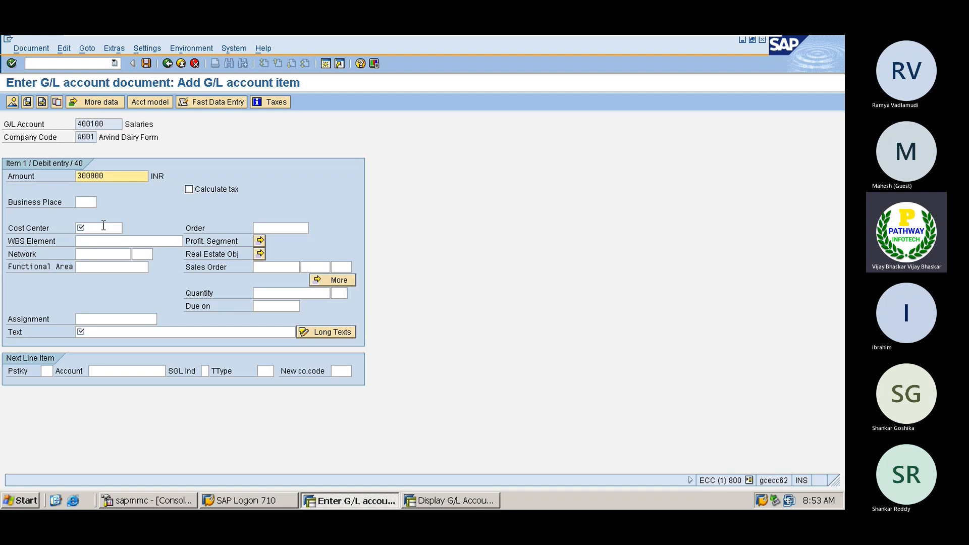
Step: Switch to the G/L account master session, change the Rent account's field status group to G004 and save
left_click(464, 497)
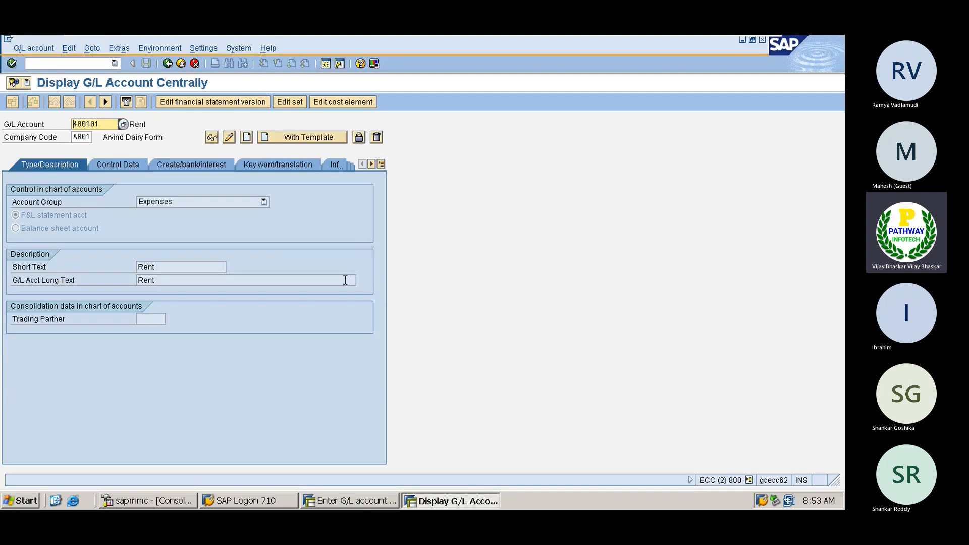
left_click(195, 162)
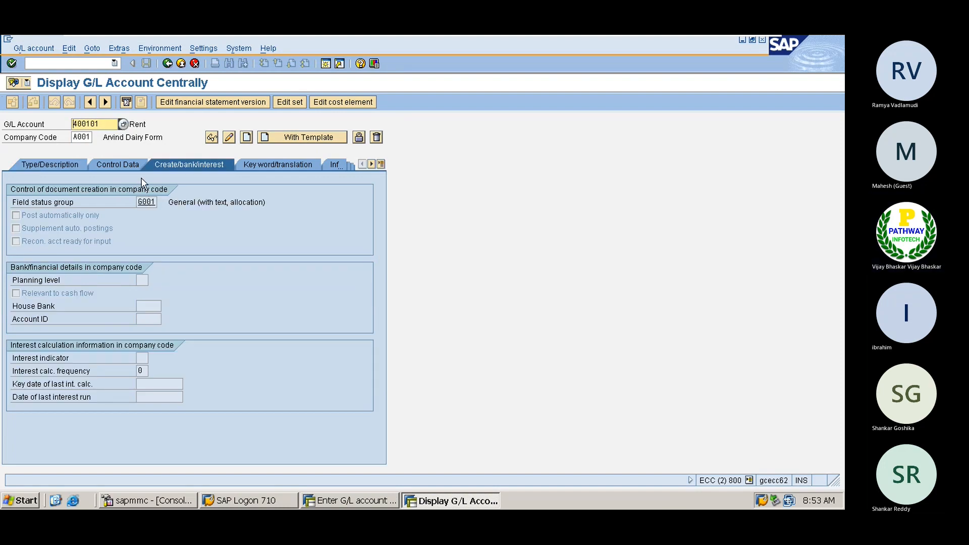
left_click(229, 138)
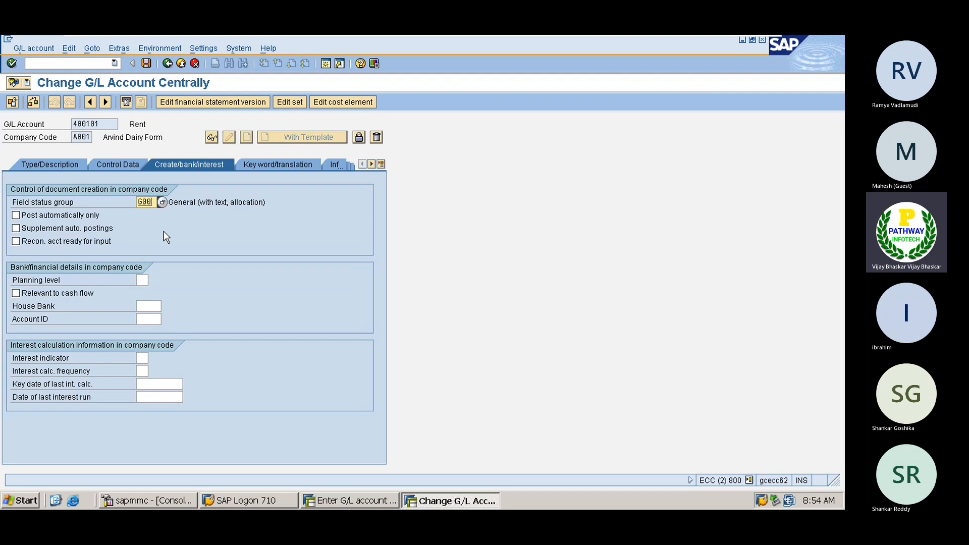
type("4")
key("Return")
key("ctrl+s")
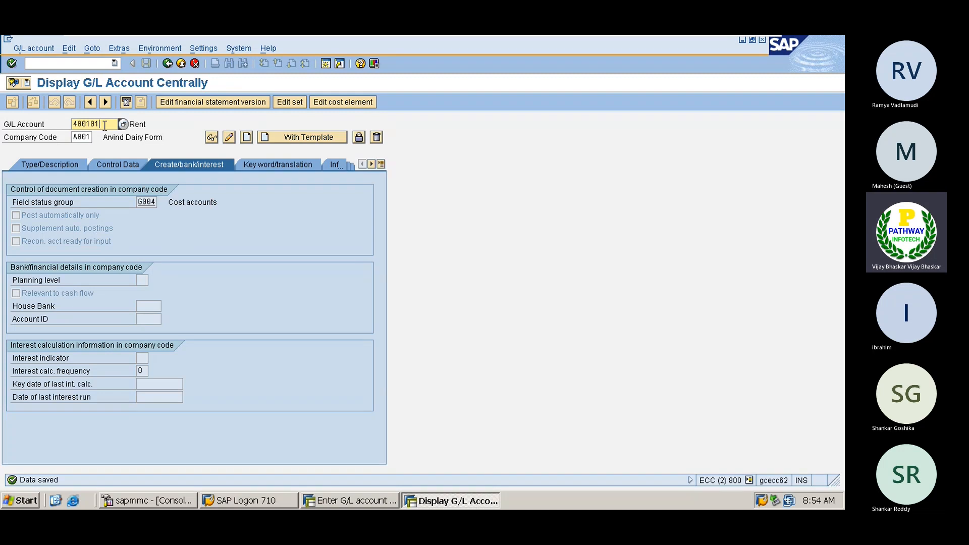
Step: Open G/L account 400100 in change mode to check its field status group
key("BackSpace")
type("0")
left_click(229, 138)
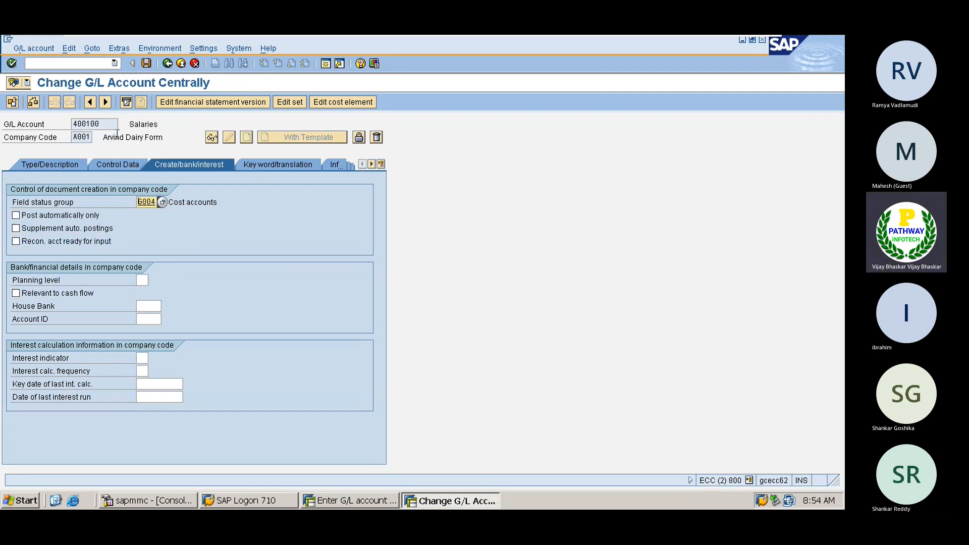
Step: Return to the G/L account posting session and assign cost center FIANCE-DEP to the Salaries debit item
key("alt+Tab")
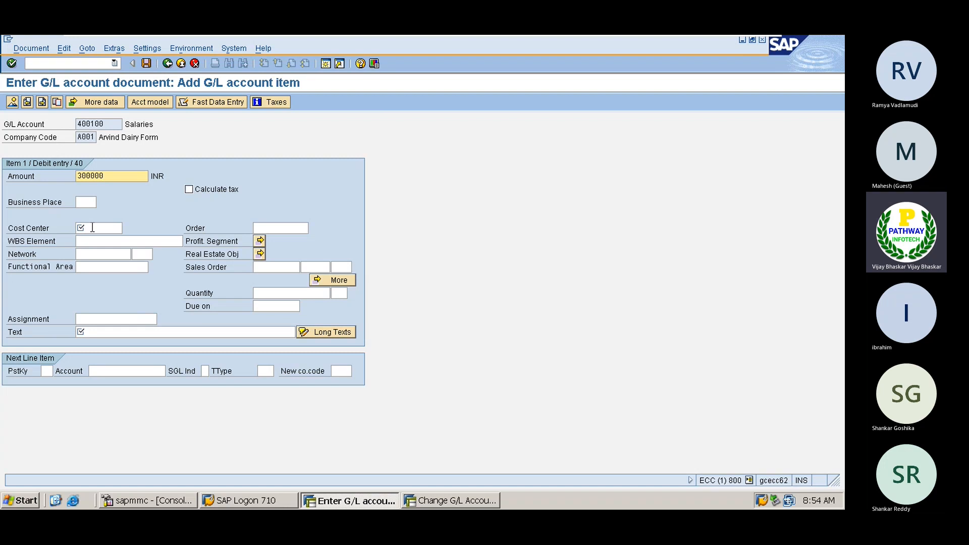
left_click(92, 228)
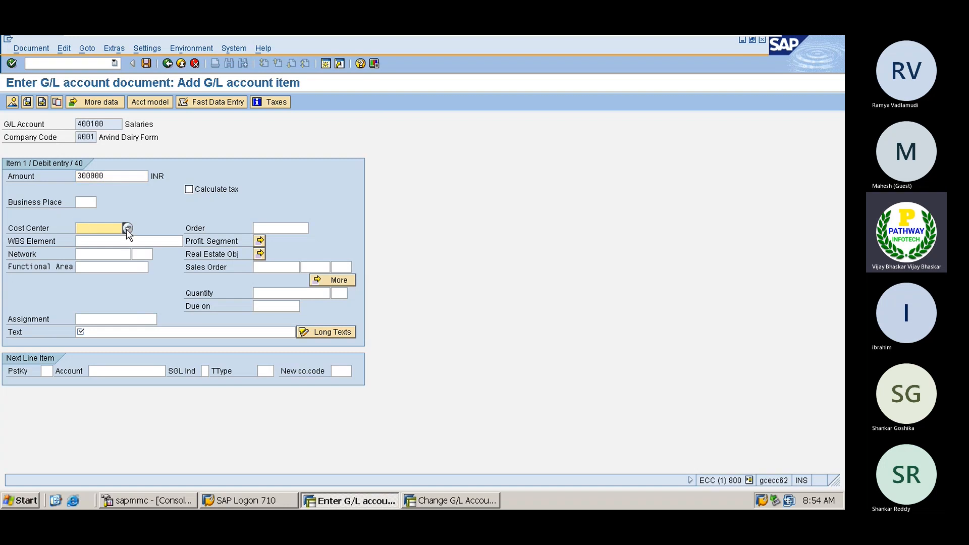
left_click(128, 228)
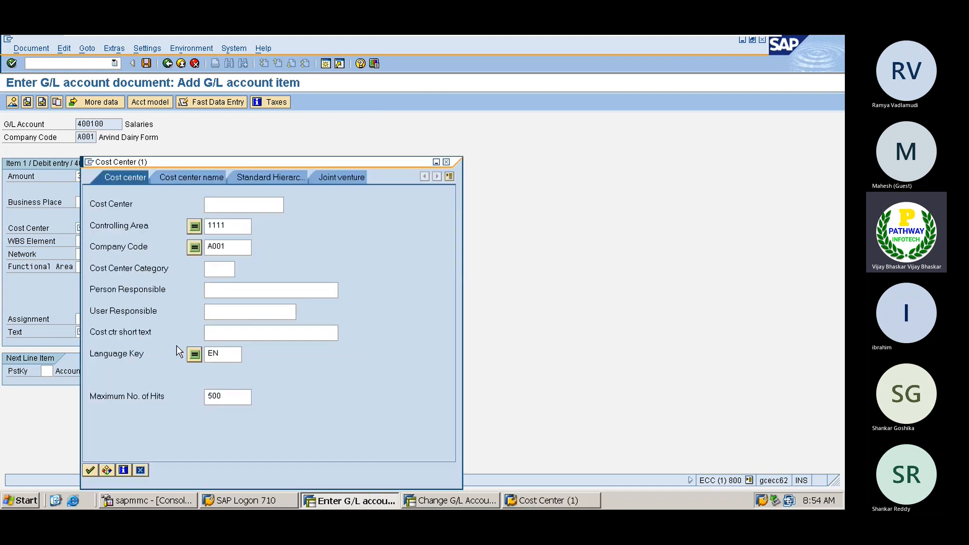
key("Return")
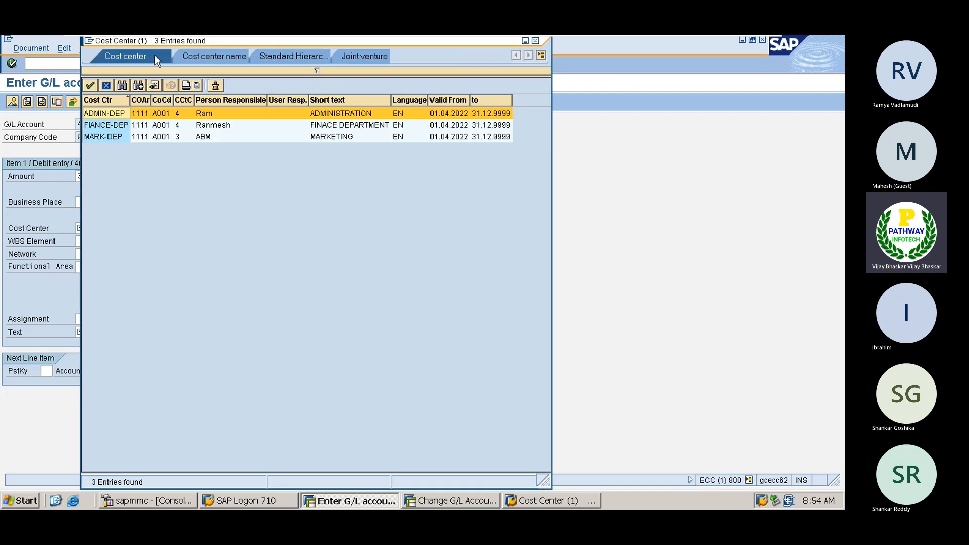
left_click_drag(154, 44, 370, 66)
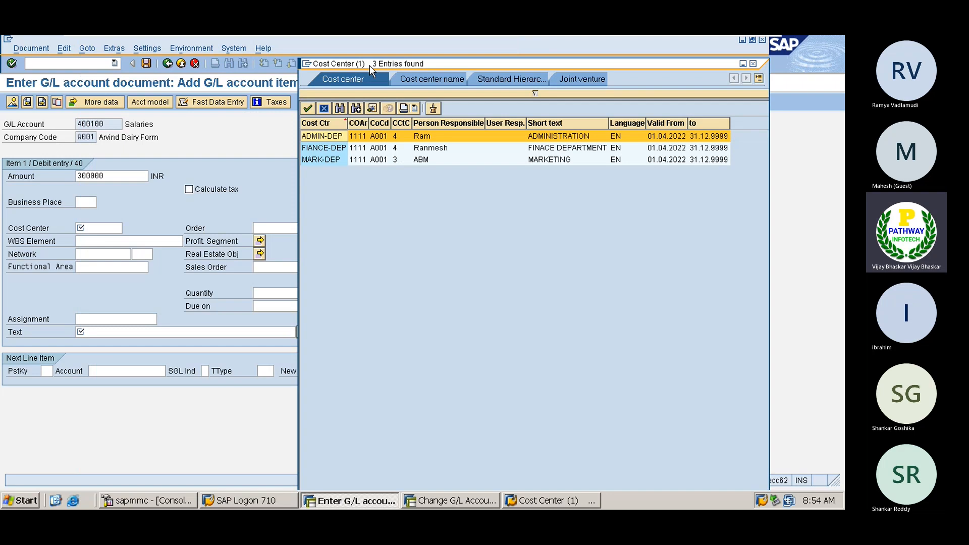
double_click(326, 147)
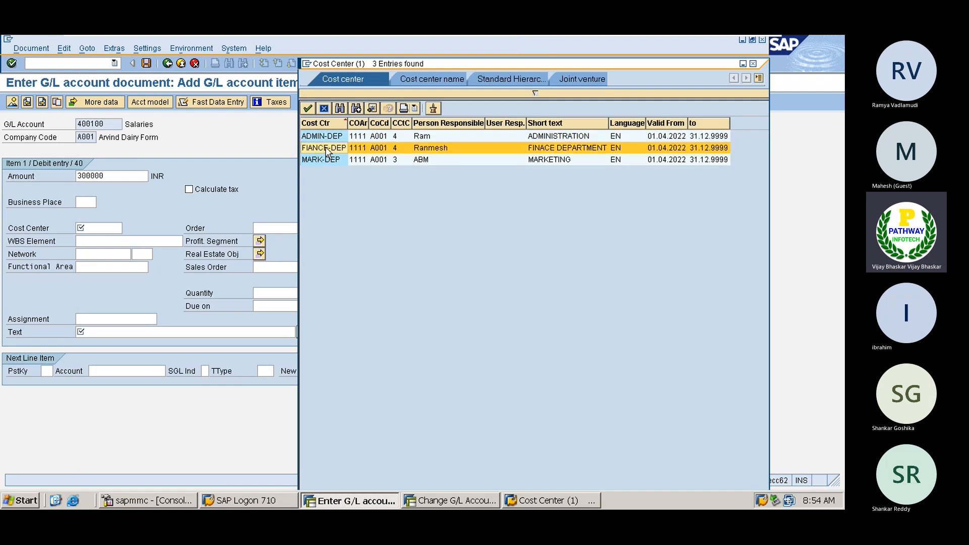
Step: Enter "Salaries Posting" as the text of the Salaries debit item
left_click(85, 333)
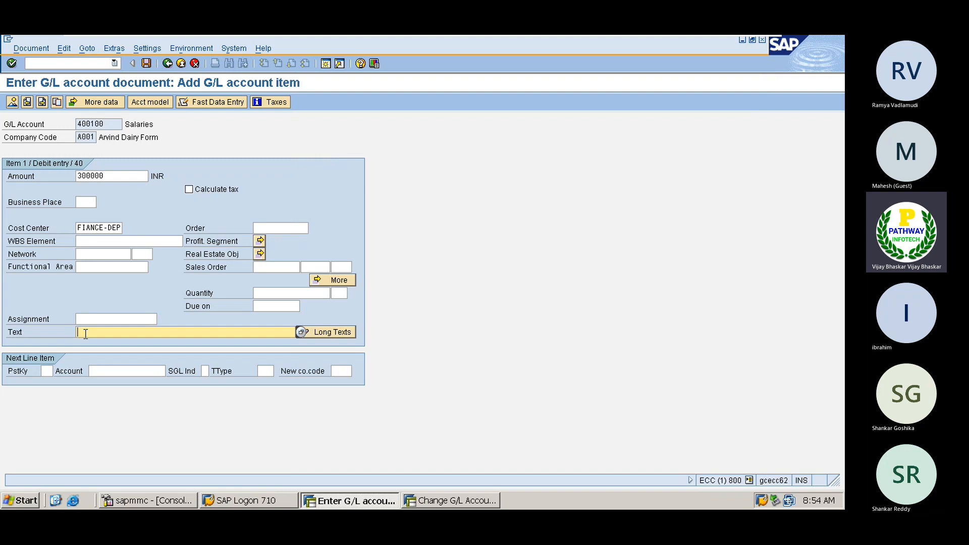
type("Sal")
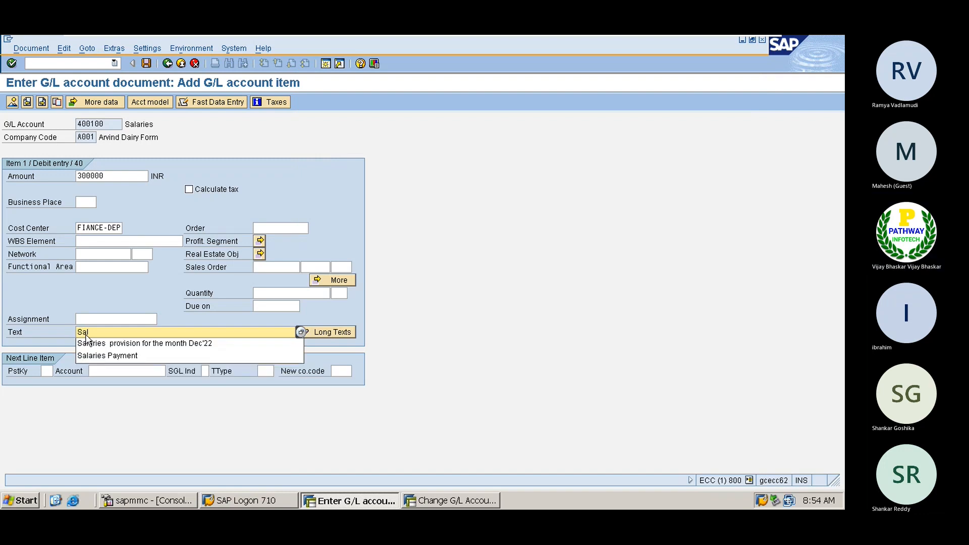
type("aries Posting")
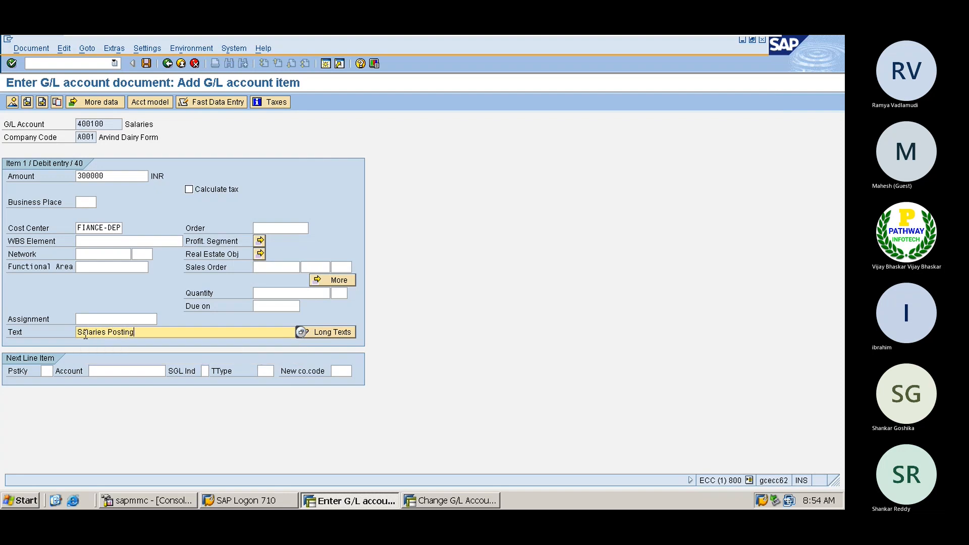
Step: Add the next line item with posting key 40 and the Rent account 400101
key("Tab")
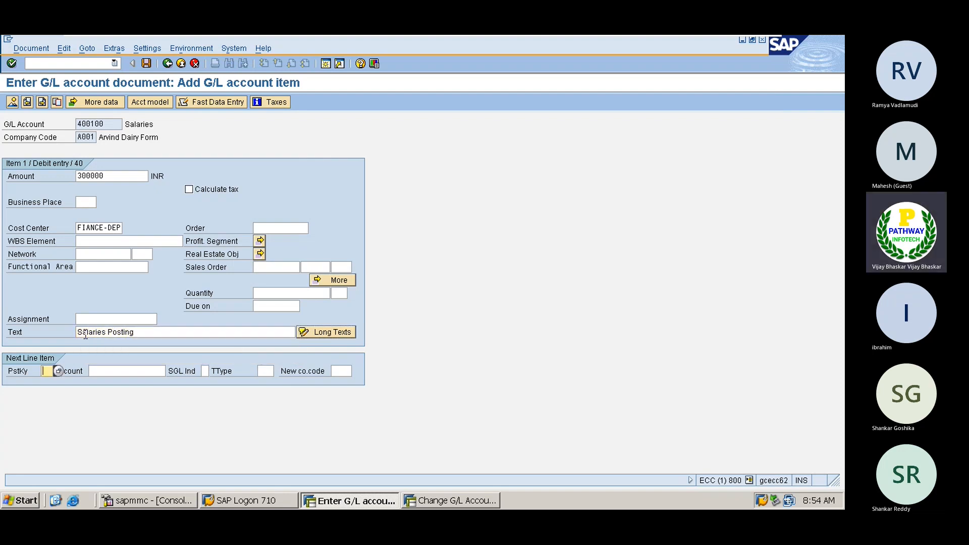
type("40")
key("Tab")
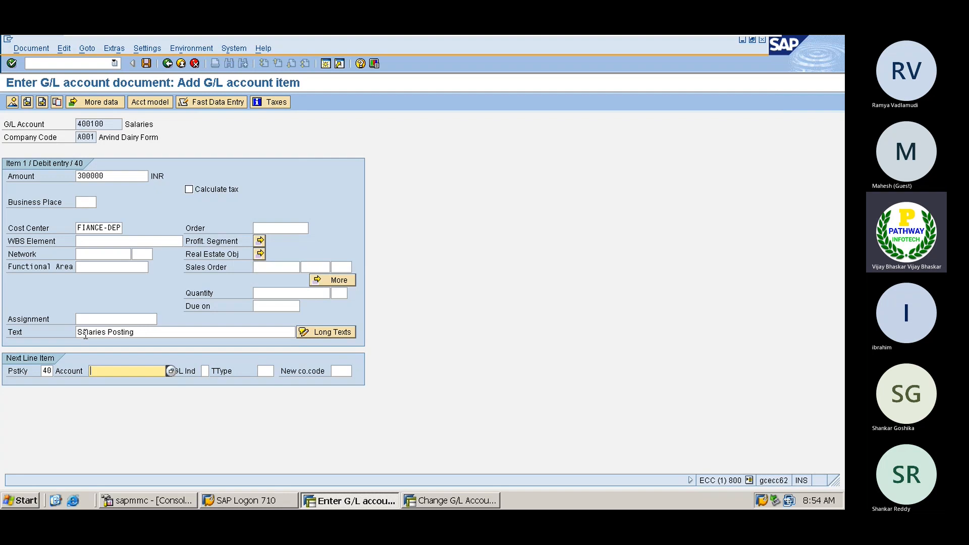
left_click(171, 371)
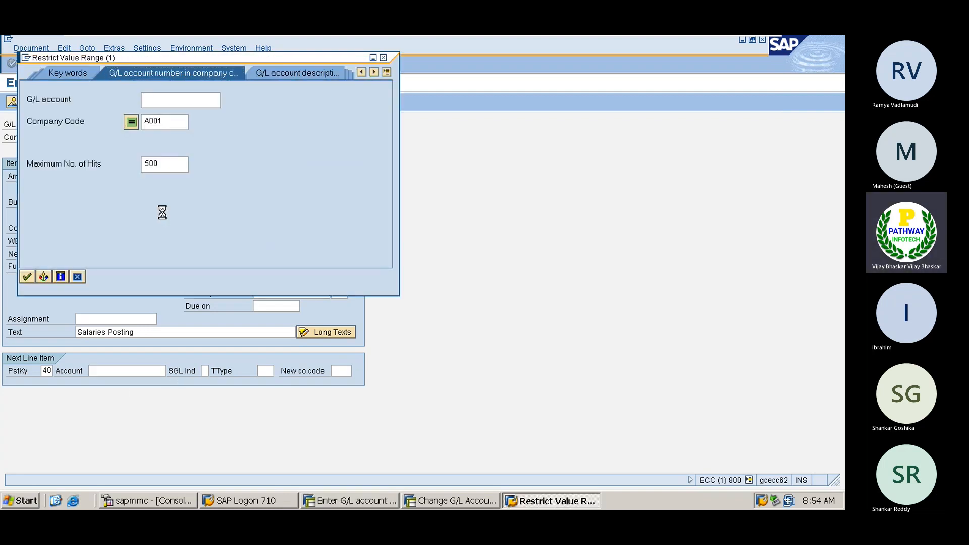
left_click(397, 438)
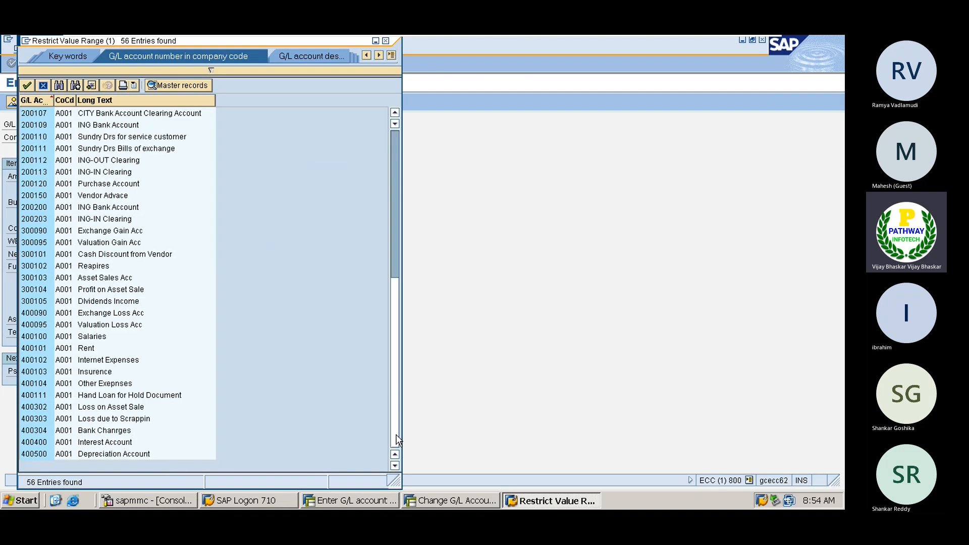
double_click(41, 348)
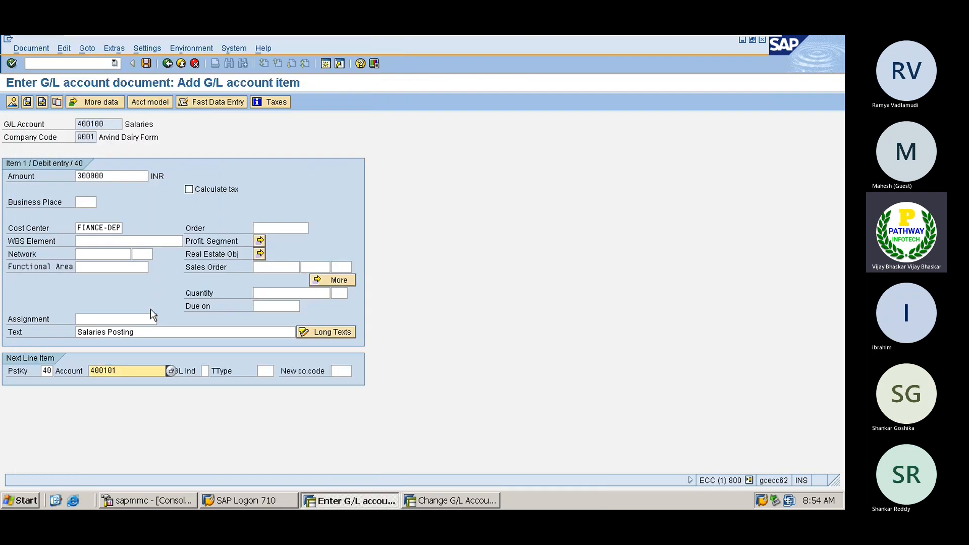
key("Return")
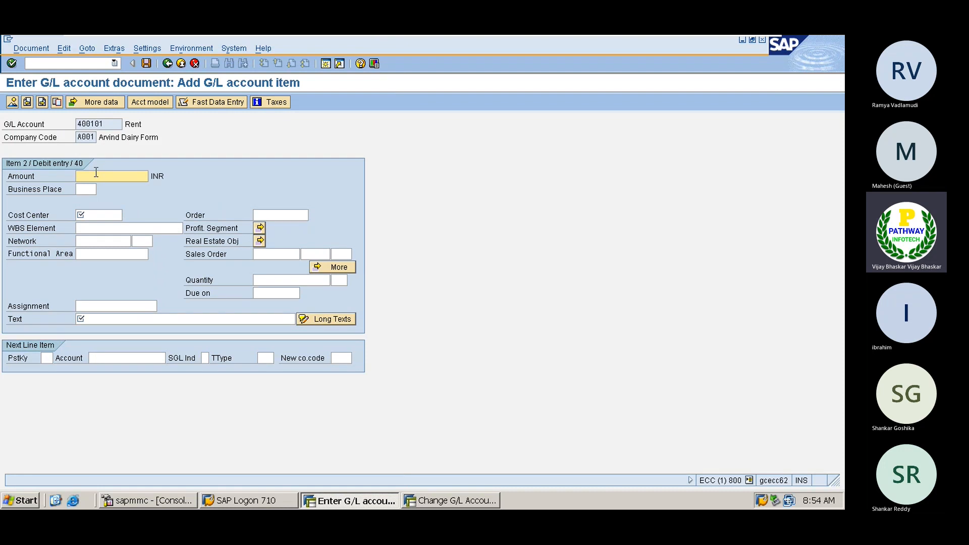
Step: Set the Rent item's amount to 50000 INR and assign it to cost center FIANCE-DEP
type("50000")
key("Tab")
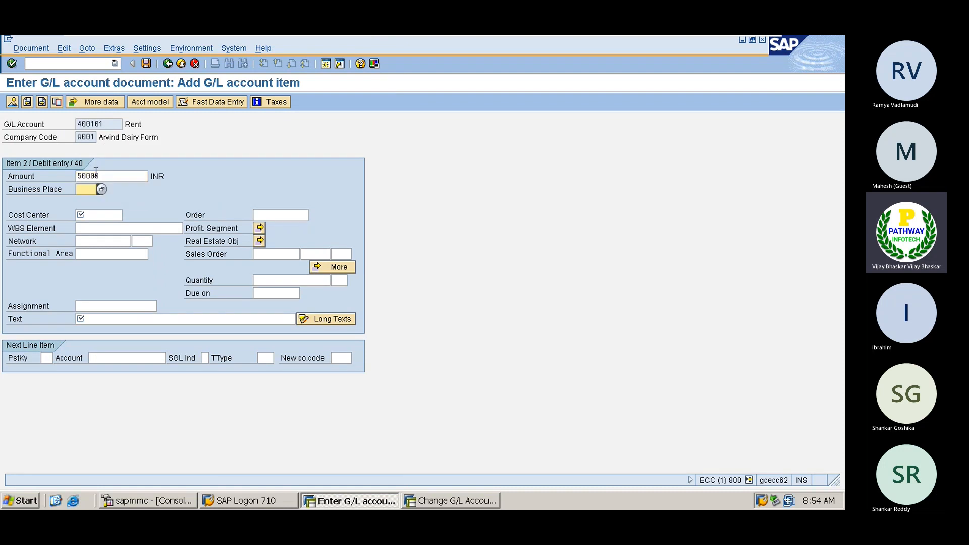
left_click(102, 216)
left_click(129, 216)
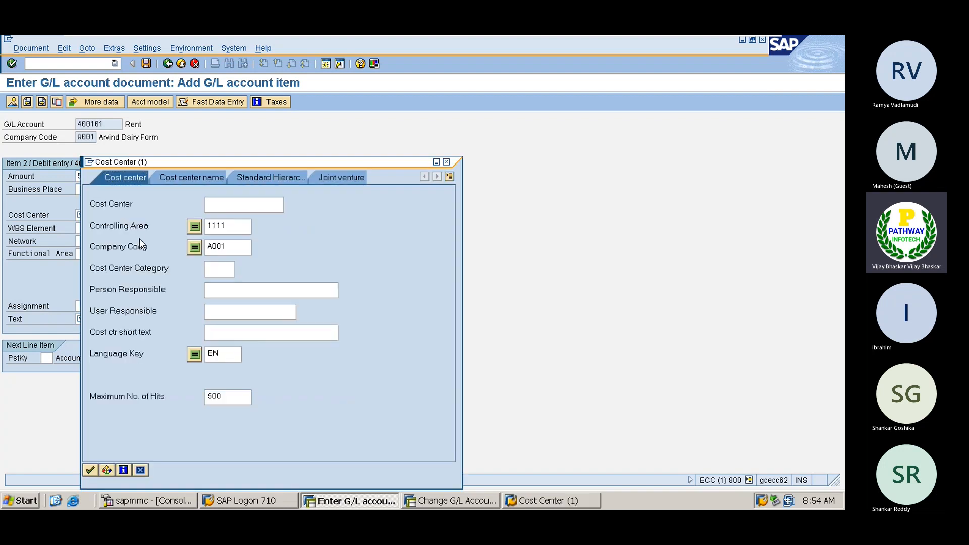
key("Return")
left_click(107, 125)
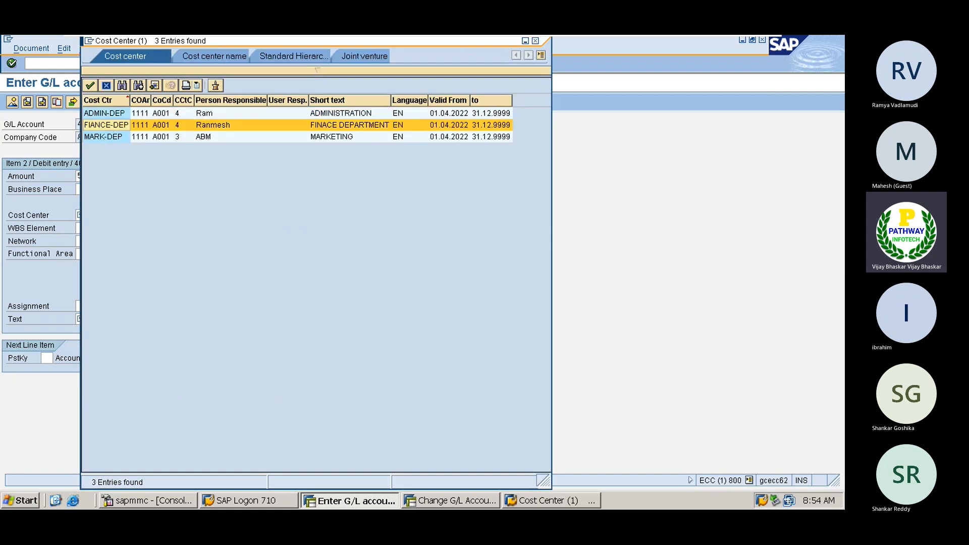
key("Return")
Step: Enter "Rent Posting" as the text of the Rent debit item
left_click(98, 317)
type("R")
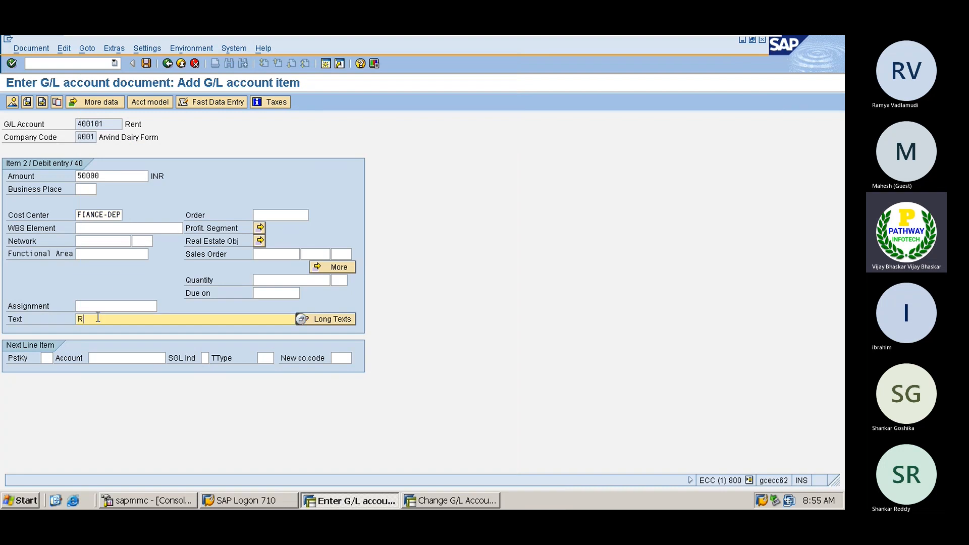
type("e")
key("BackSpace")
type("ent Cost")
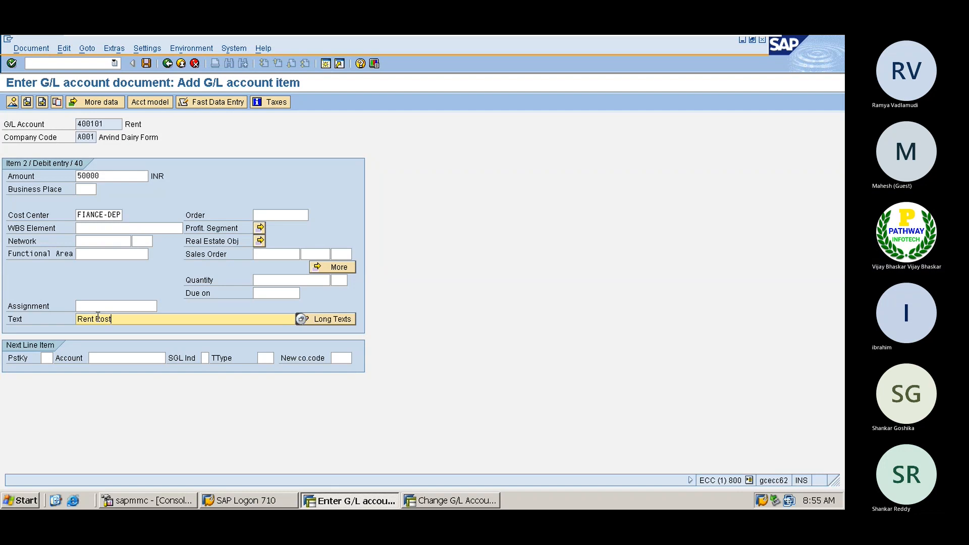
type("ing")
Step: Add the next line item with posting key 50 and the HDFC Bank Account 200105
key("Tab")
type("50")
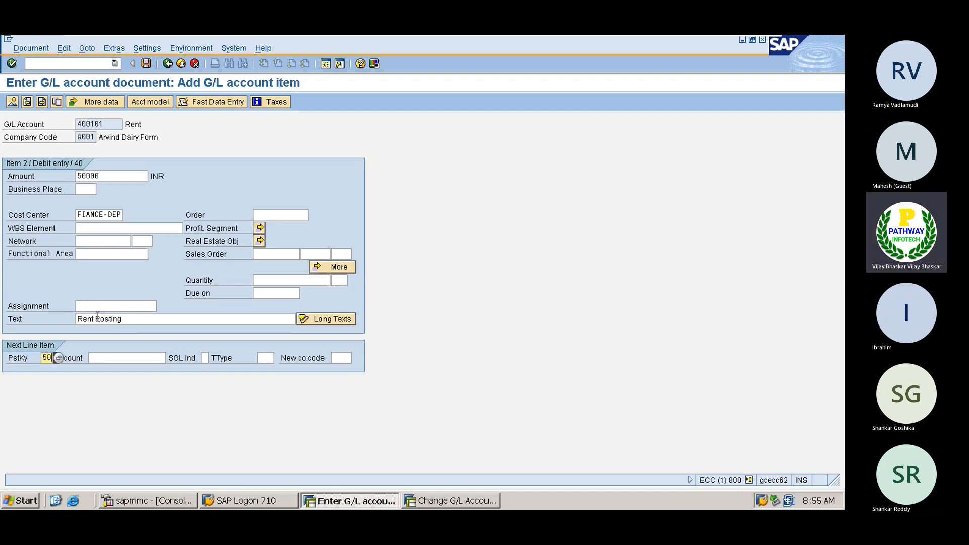
key("Tab")
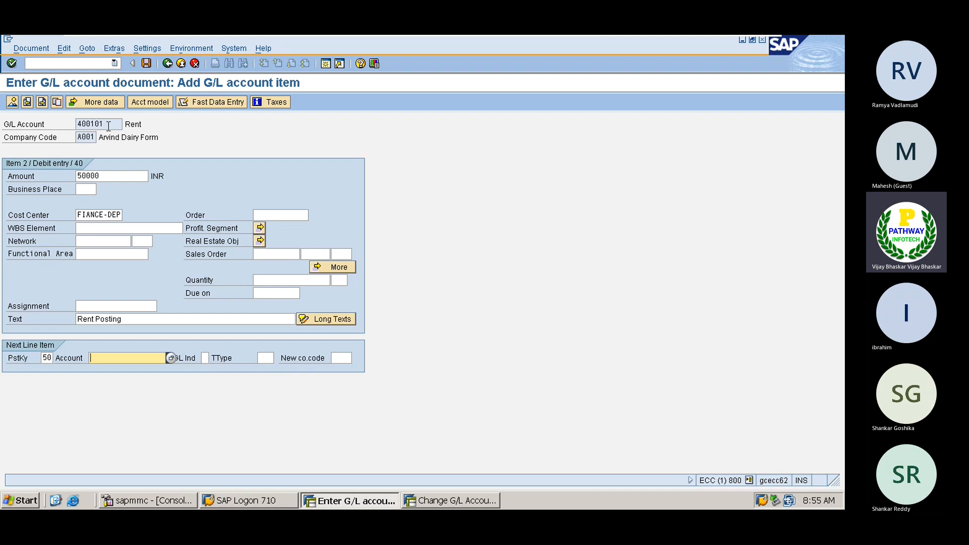
left_click(171, 358)
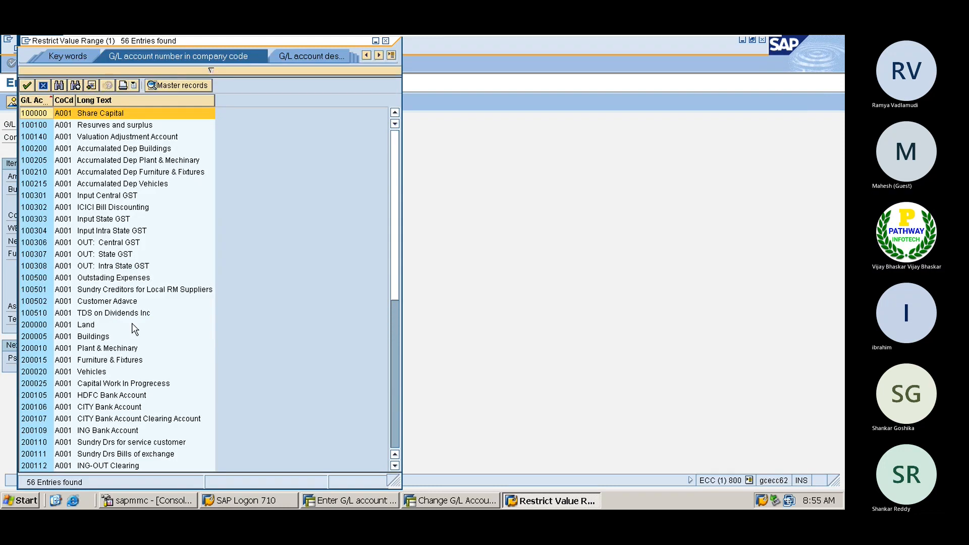
double_click(46, 396)
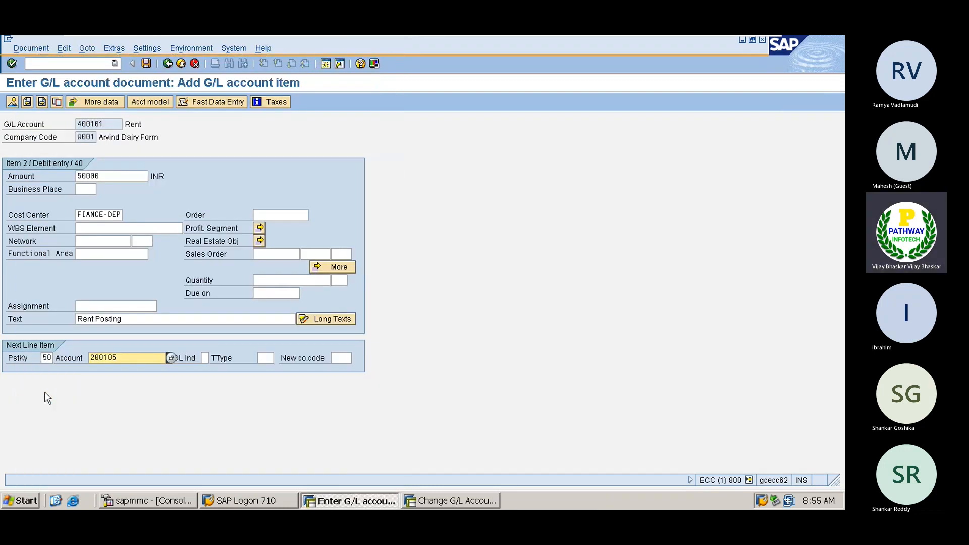
key("Return")
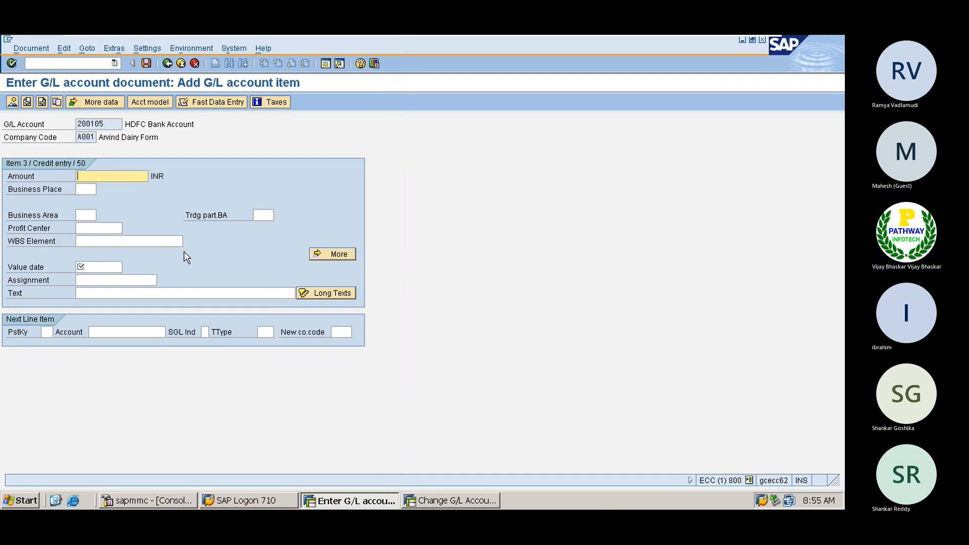
Step: Fill in the bank credit item with value date 11.02.2023, amount * for the balancing total, and text "Rent Posting"
left_click(91, 266)
left_click(127, 267)
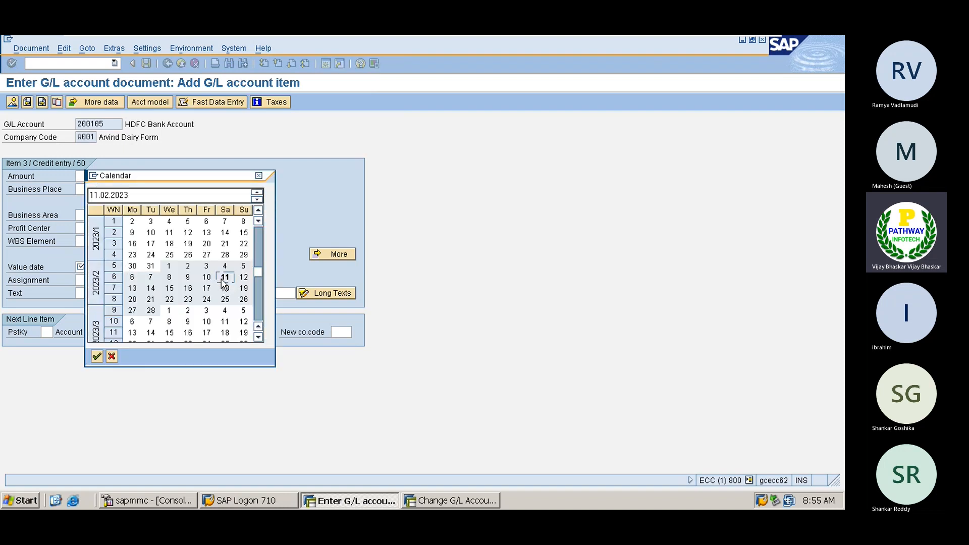
double_click(225, 277)
left_click(94, 176)
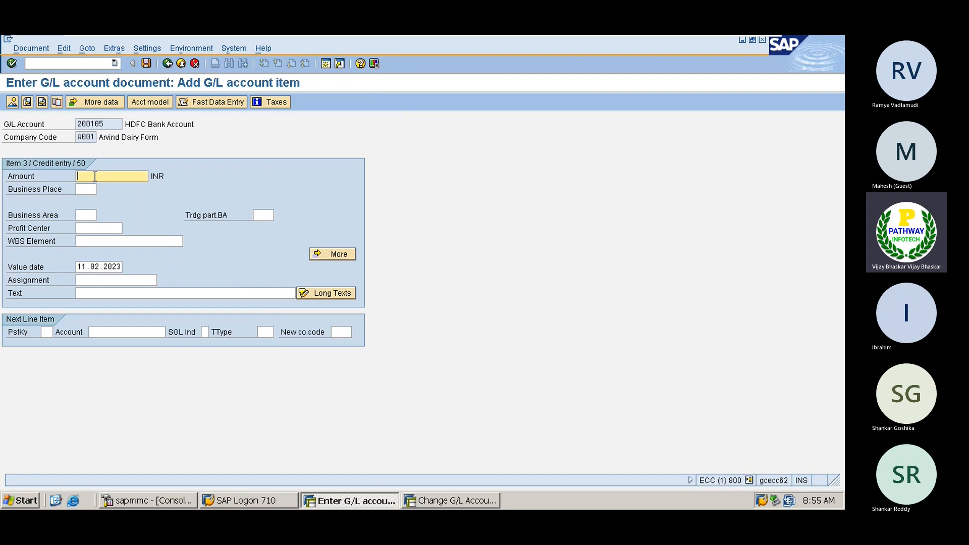
type("*")
left_click(117, 295)
type("Rent Posting")
key("Return")
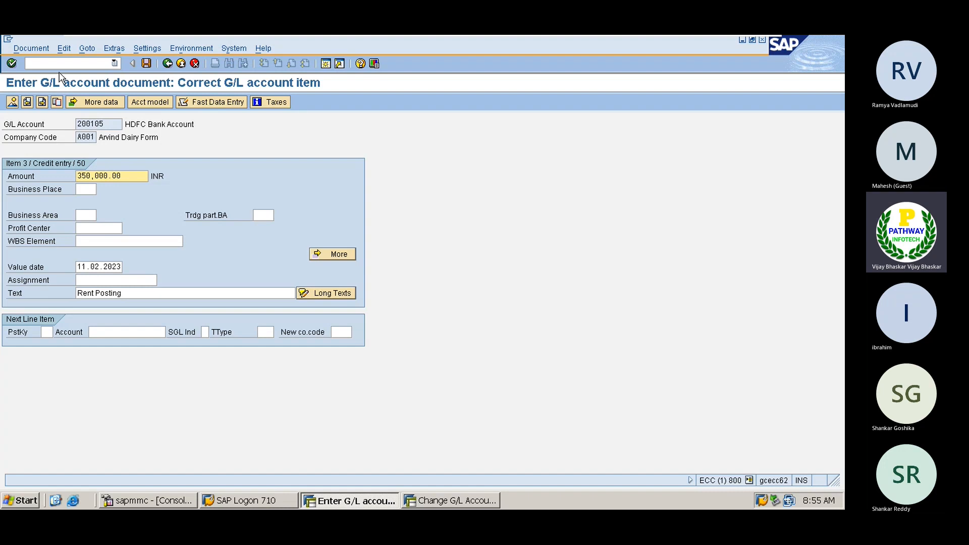
Step: Simulate the G/L account document and post it
left_click(31, 49)
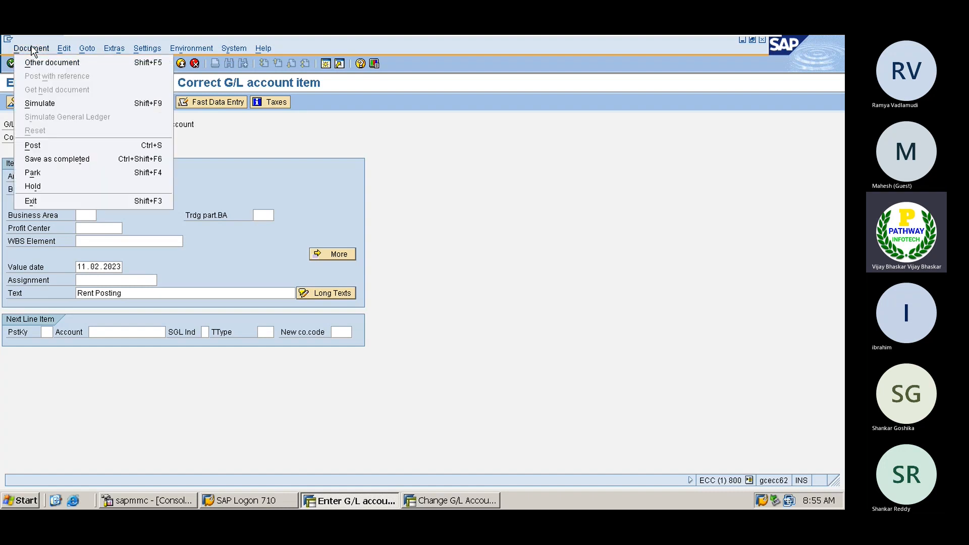
left_click(43, 104)
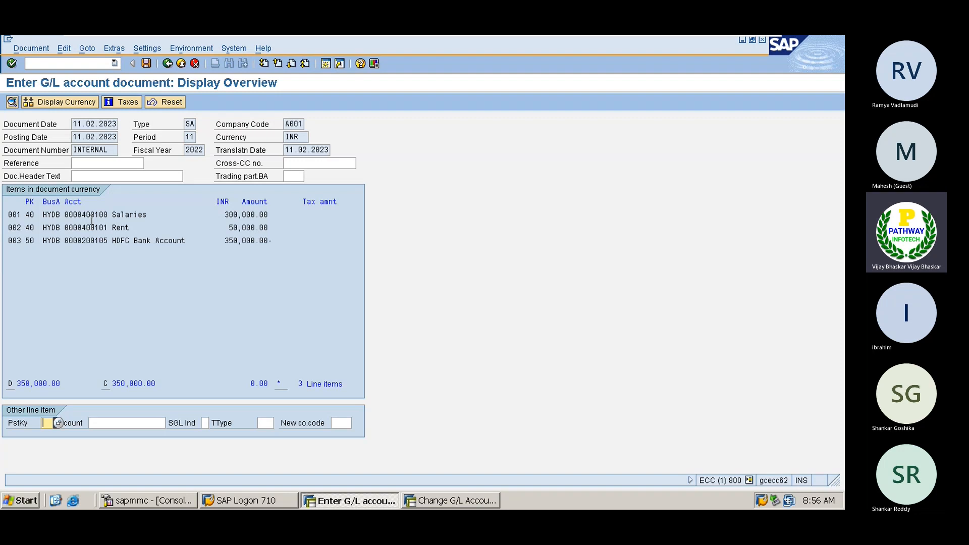
left_click(147, 63)
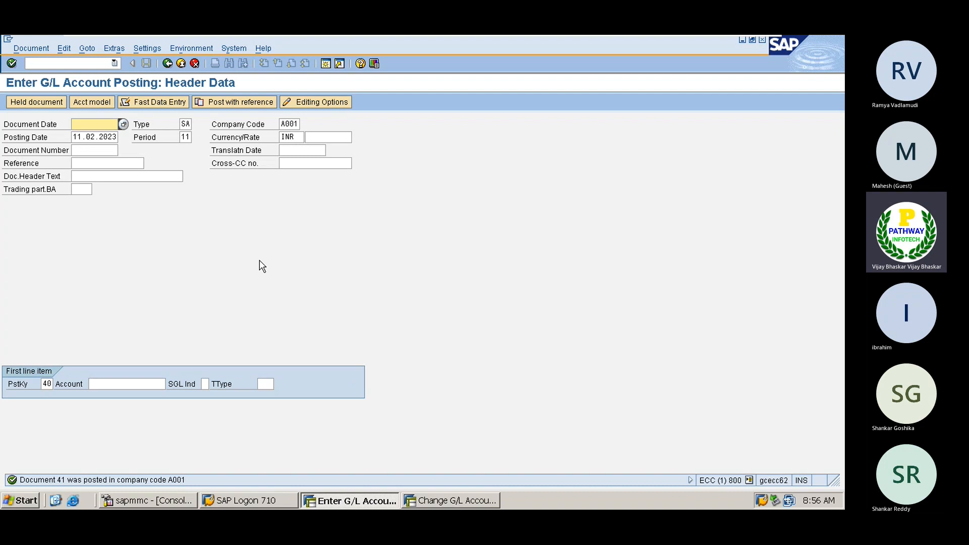
Step: Display the document just posted and open its Relationship Browser to examine the linked documents
left_click(29, 49)
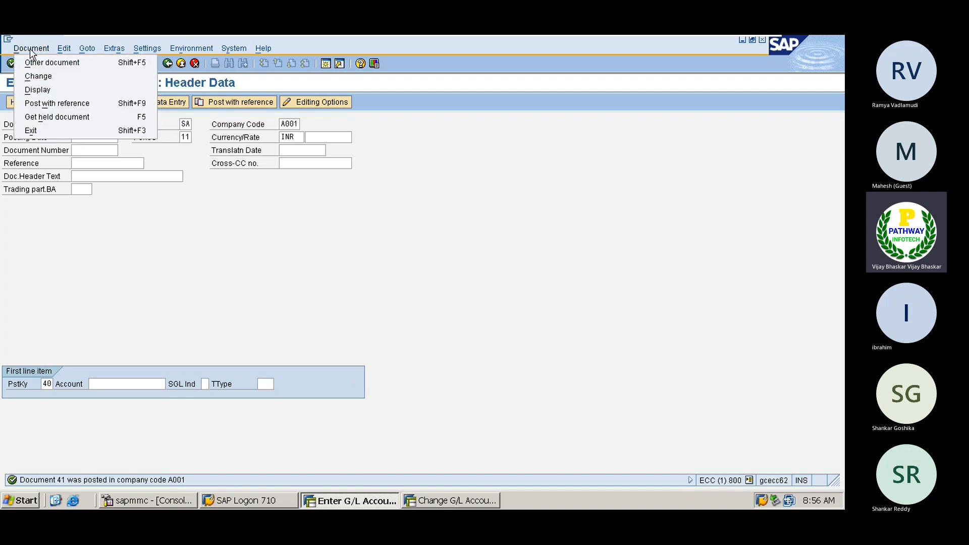
left_click(36, 90)
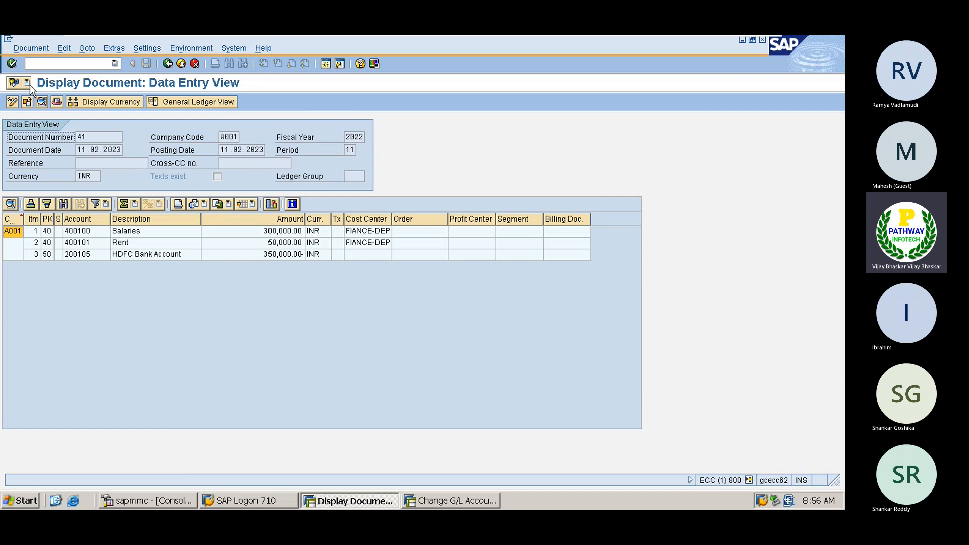
left_click(201, 49)
mouse_move(236, 104)
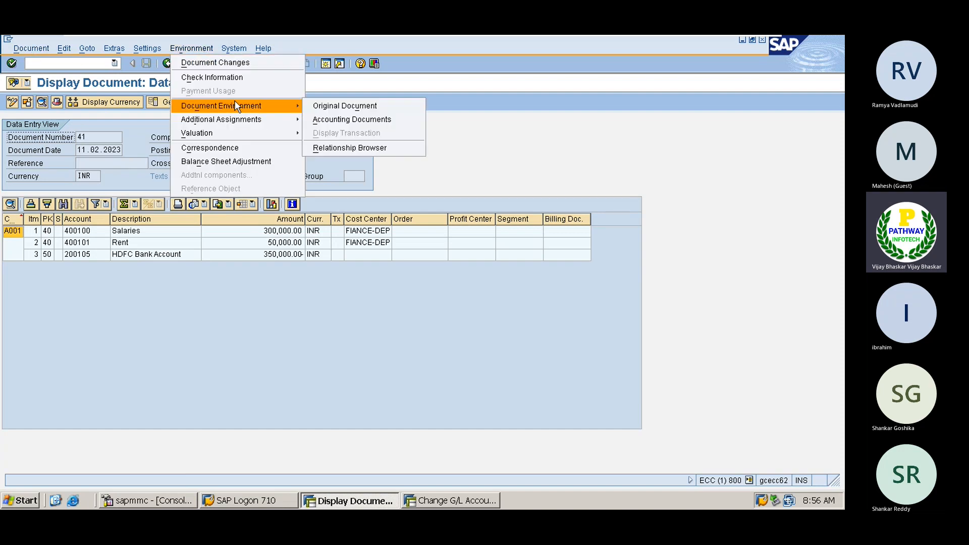
left_click(347, 147)
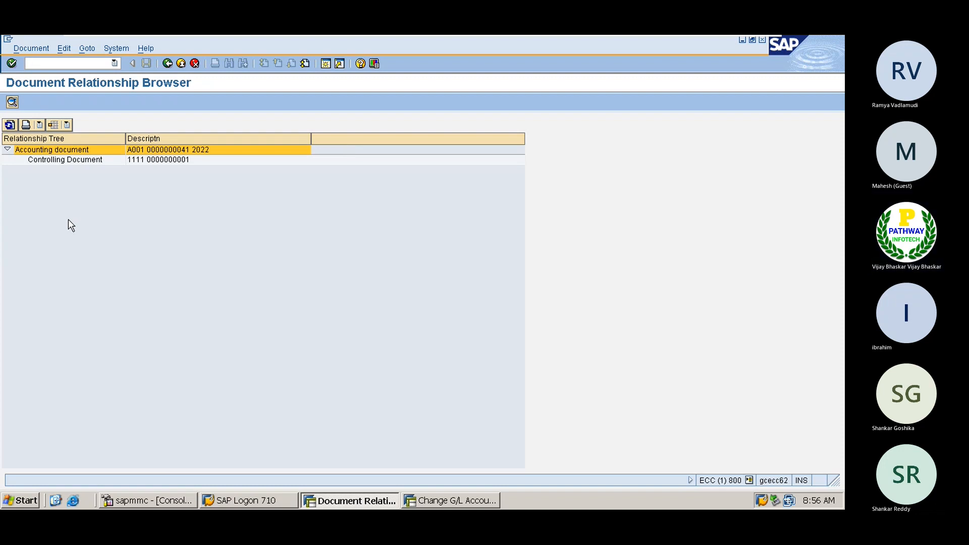
Step: Open the accounting document from the Relationship Browser, examine its number and its Salaries and Rent items, and return to the browser
left_click(156, 161)
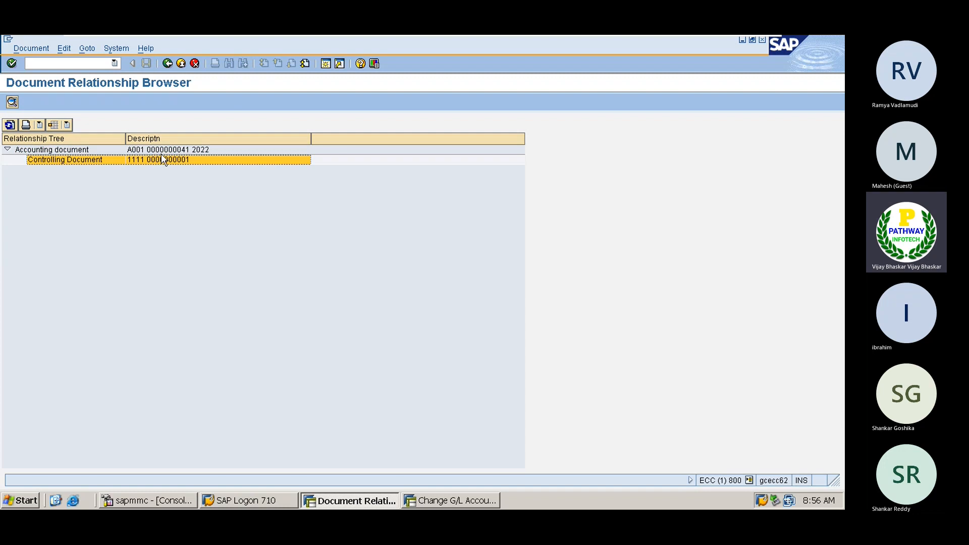
double_click(157, 154)
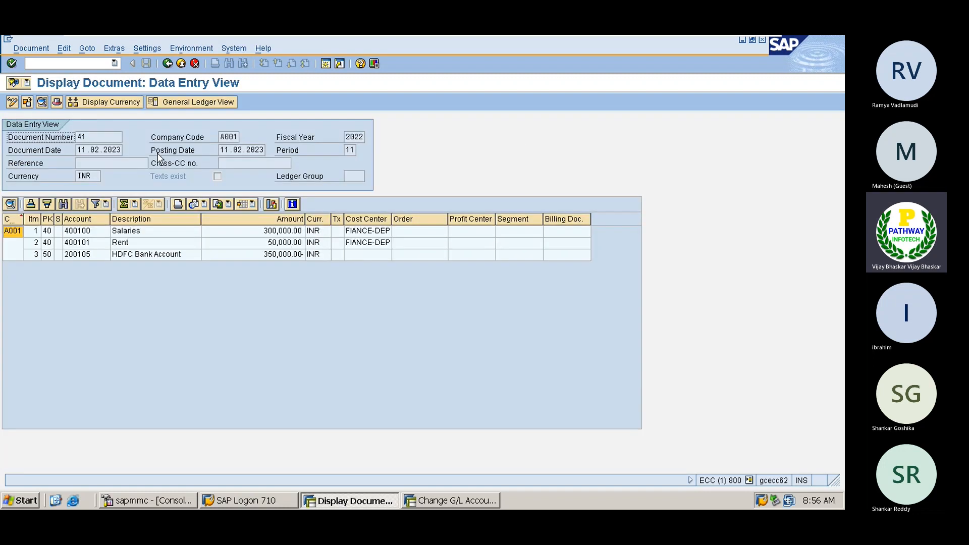
left_click(84, 136)
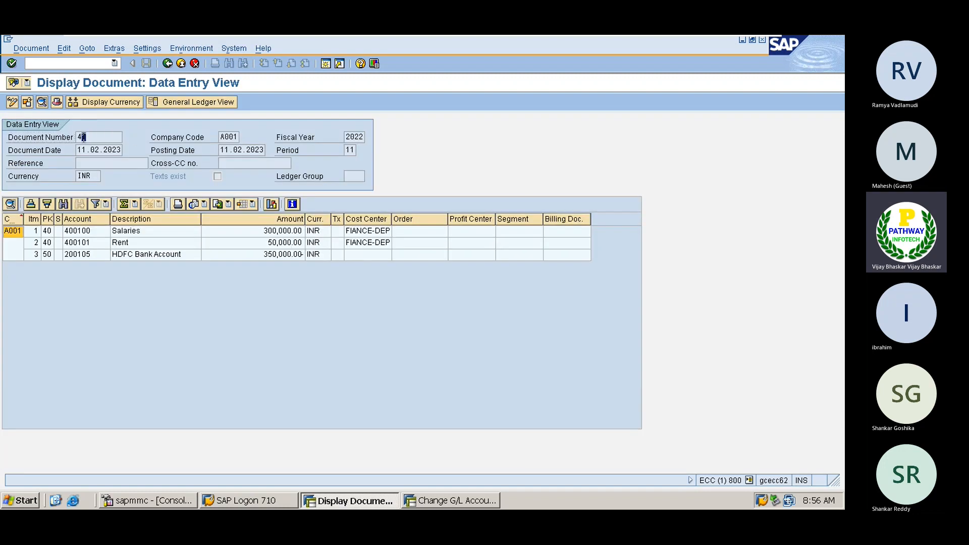
left_click_drag(82, 137, 79, 137)
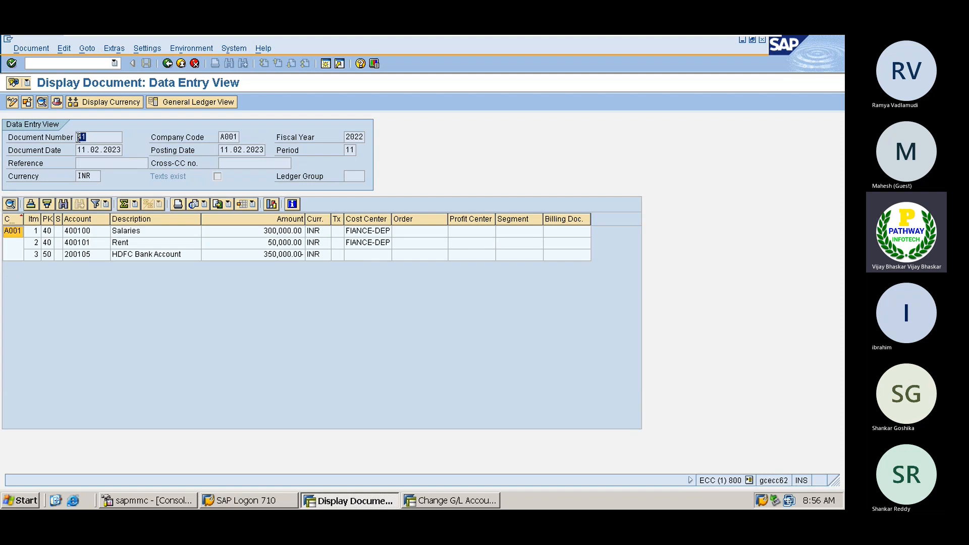
left_click(150, 233)
left_click(145, 241)
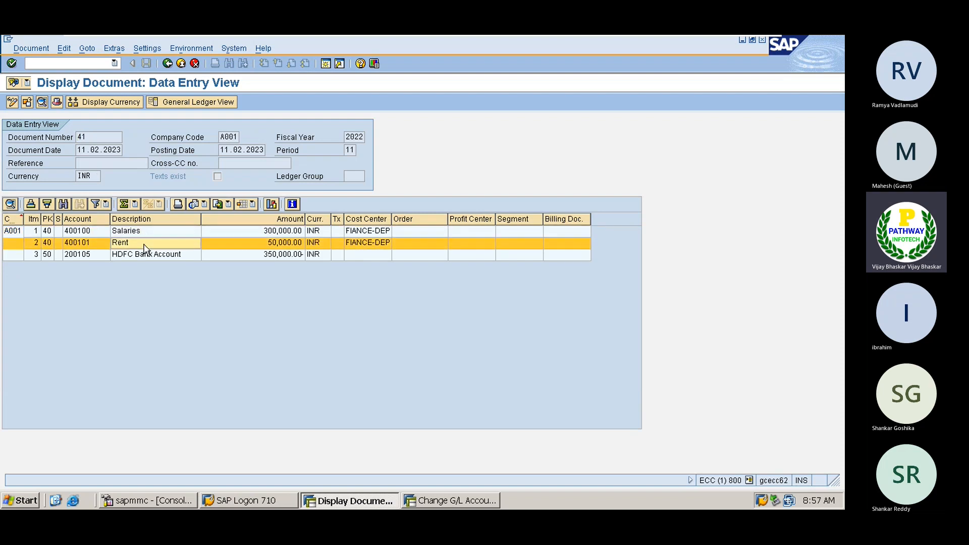
left_click(168, 67)
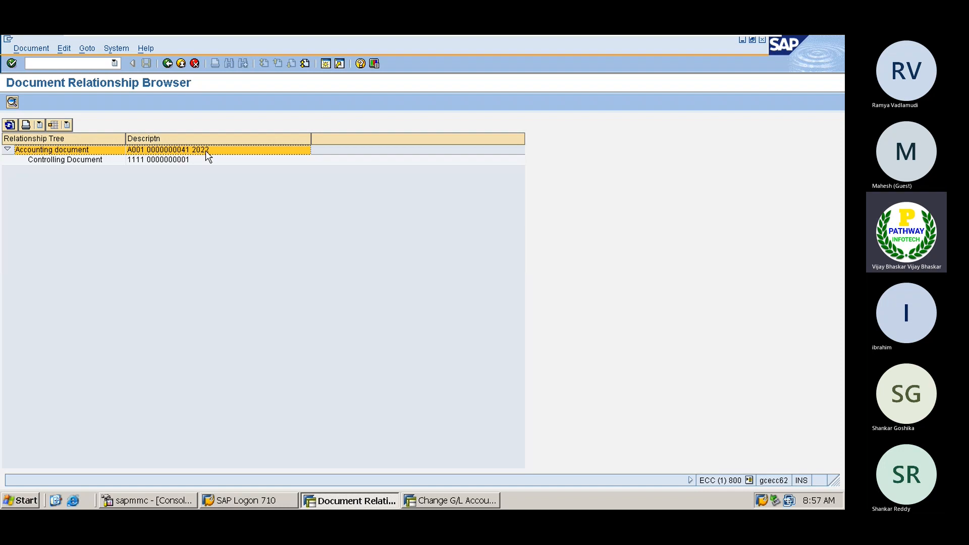
Step: Open the linked controlling document and expand it to examine its reference document and the cost elements of its line items
left_click(141, 163)
double_click(153, 162)
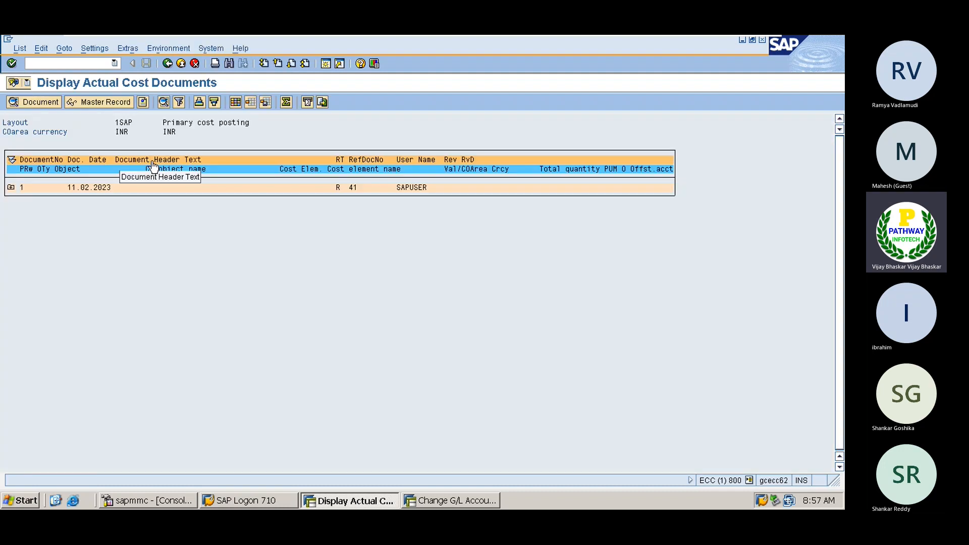
left_click(10, 188)
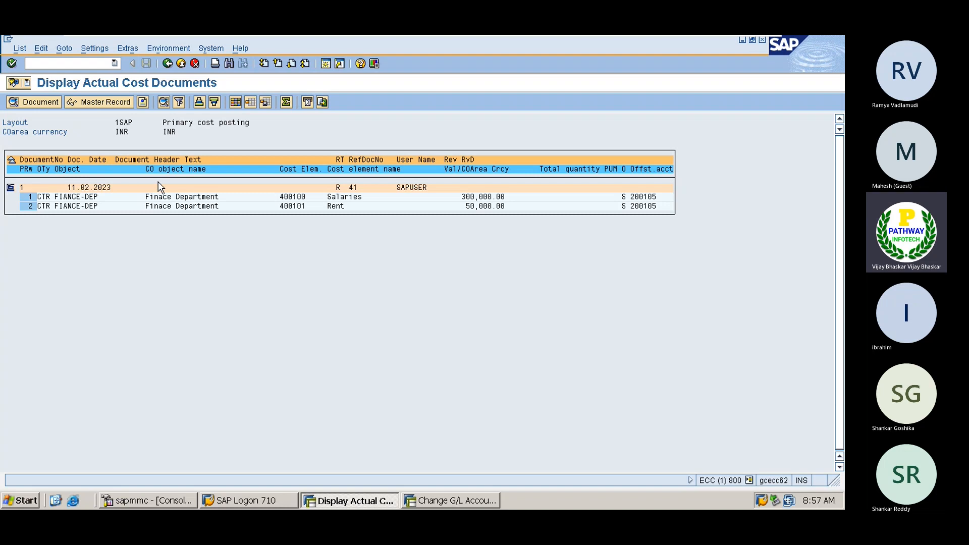
left_click(22, 188)
left_click(356, 188)
left_click(283, 197)
left_click(287, 206)
Step: Switch to the session showing the G/L account and call transaction KSB5 for displaying actual cost documents
left_click(444, 501)
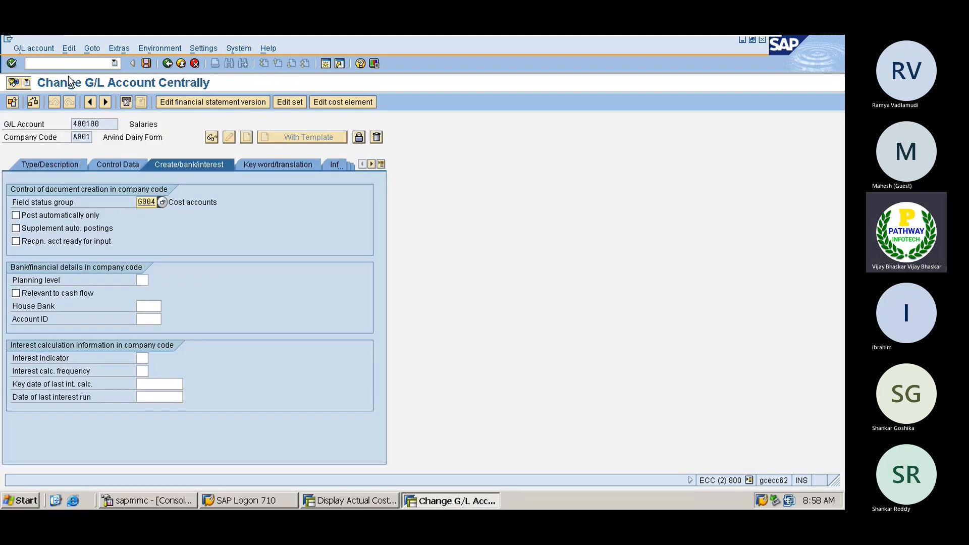
left_click(59, 64)
type("/nksb5")
key("Return")
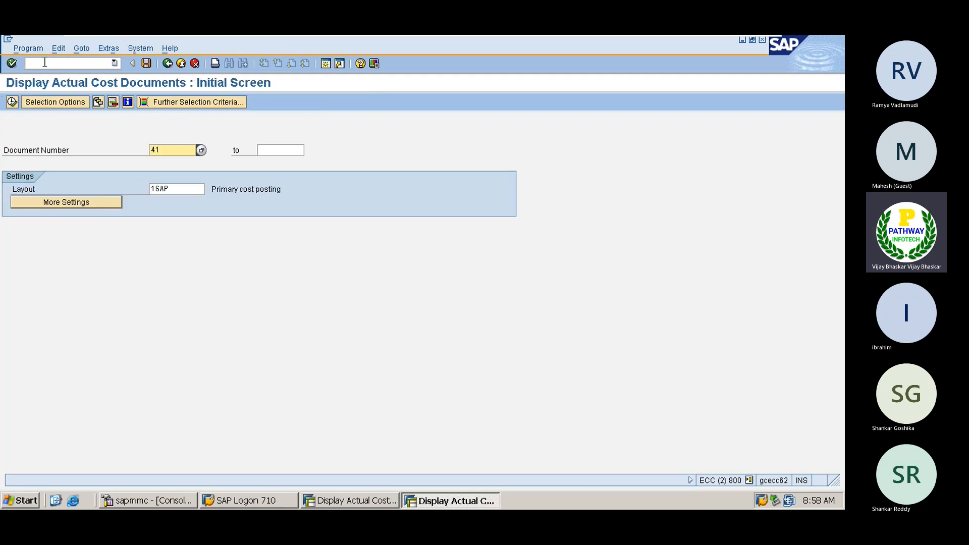
Step: Call transaction KSB1 for displaying actual cost line items for cost centers
left_click(59, 63)
type("/n")
type("ksb1")
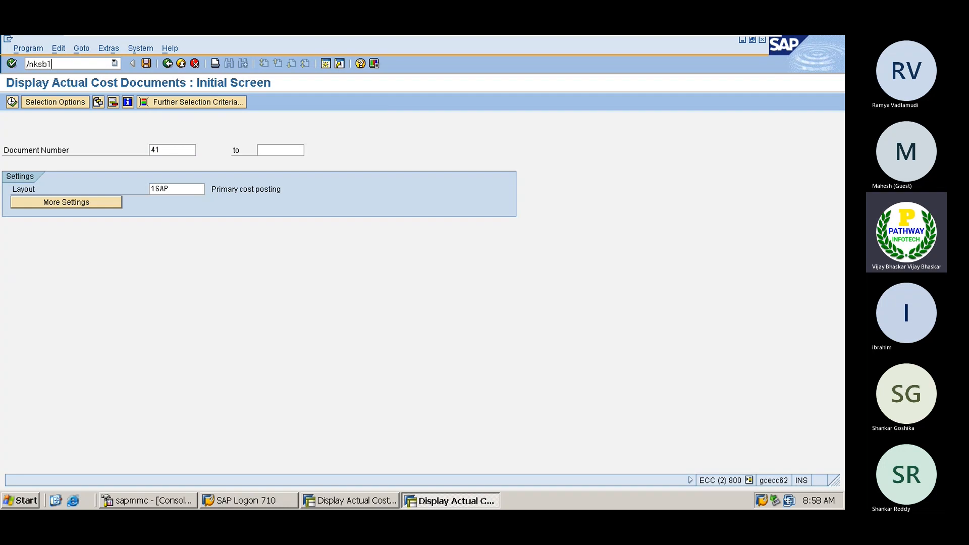
key("Return")
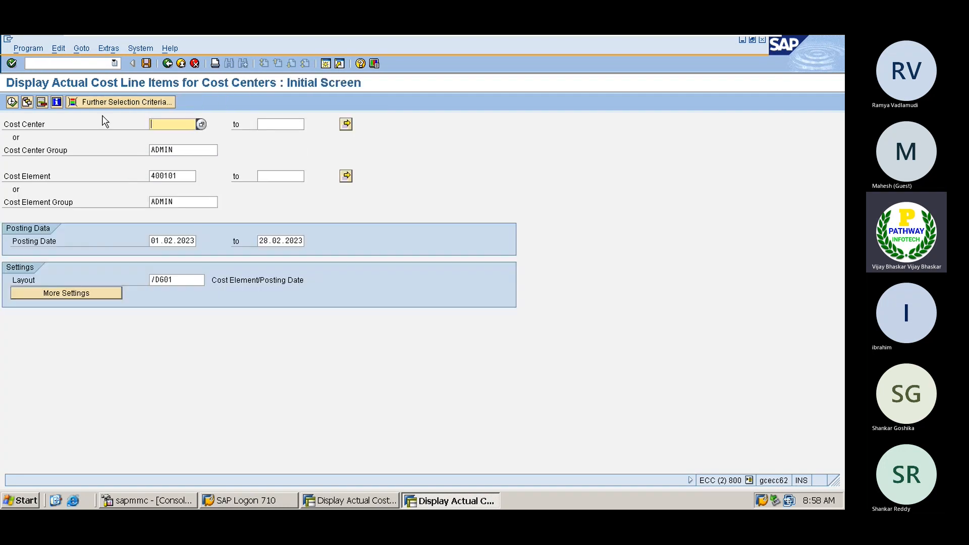
Step: Clear the cost element and cost element group selections, and run the line item report for cost center group ADMIN
left_click(189, 172)
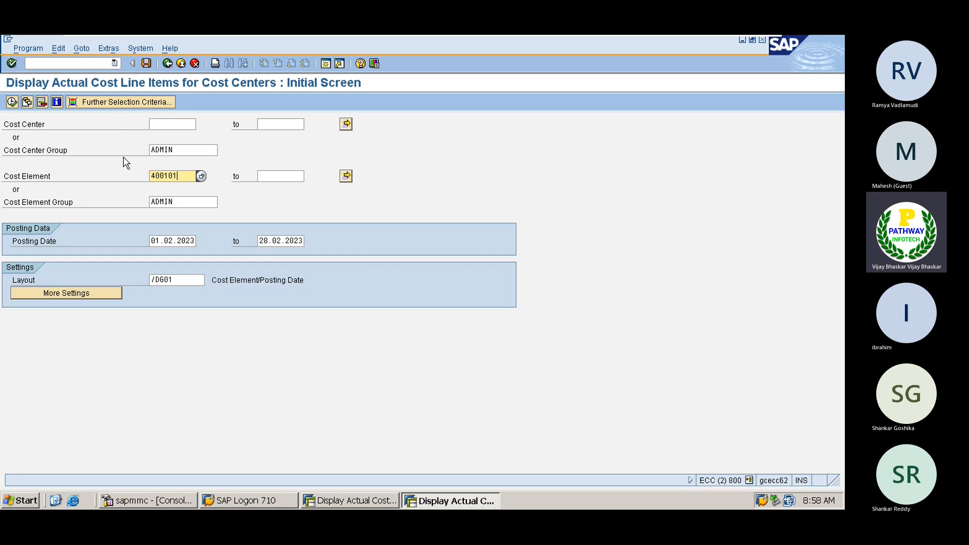
left_click(165, 125)
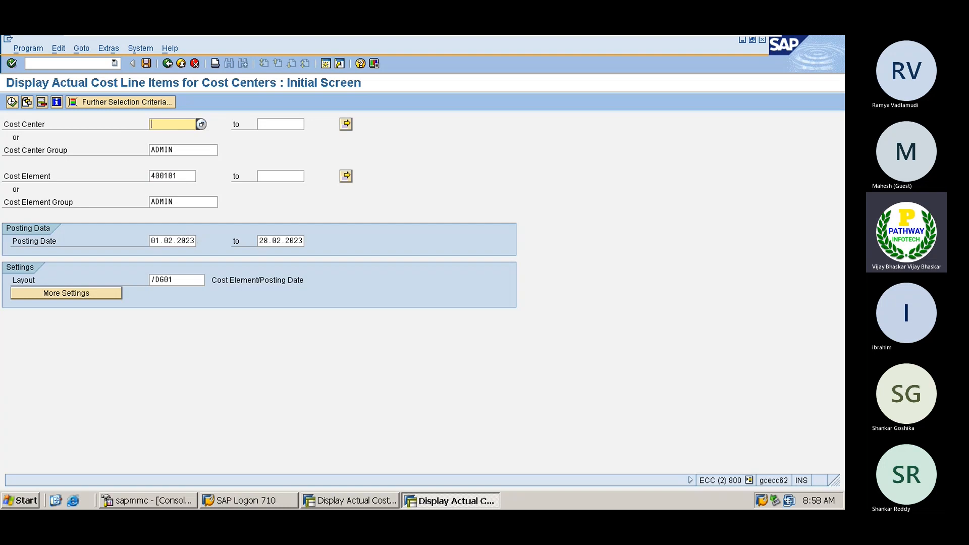
left_click(179, 149)
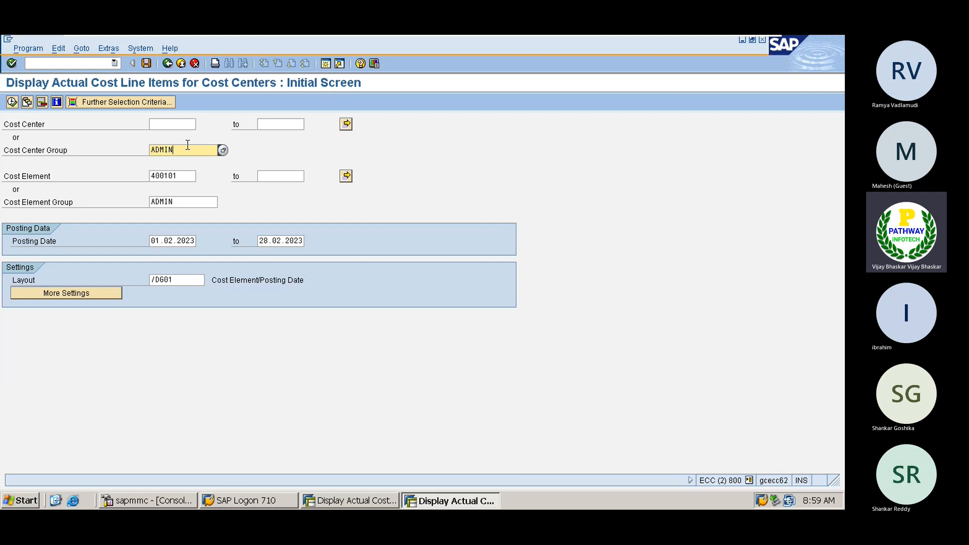
left_click(184, 173)
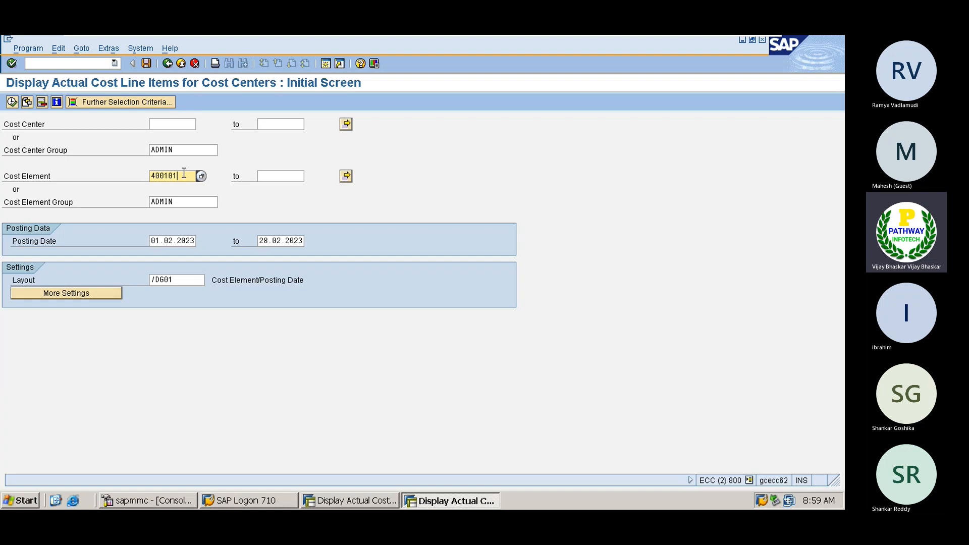
key("BackSpace")
key("BackSpace")
key("BackSpace")
key("BackSpace")
key("BackSpace")
key("Tab")
key("Tab")
key("Tab")
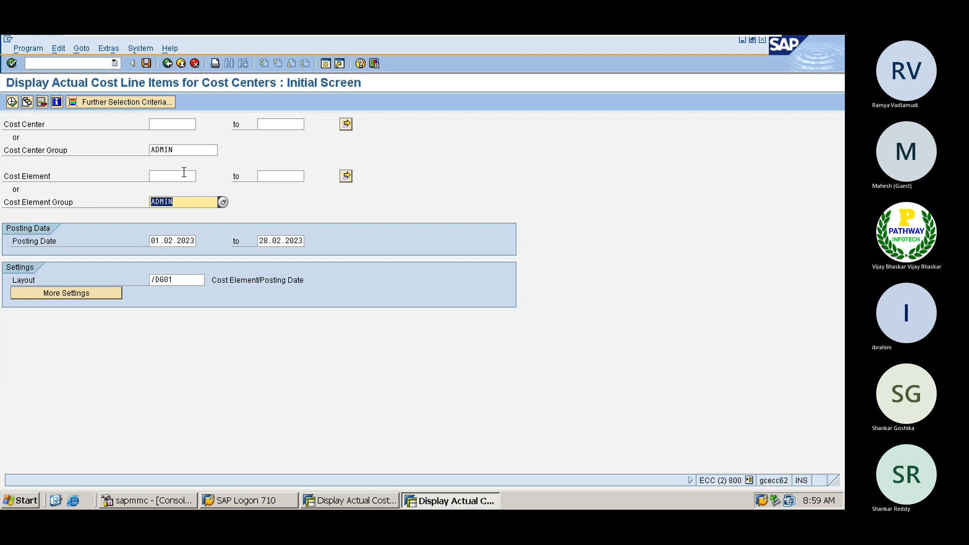
key("BackSpace")
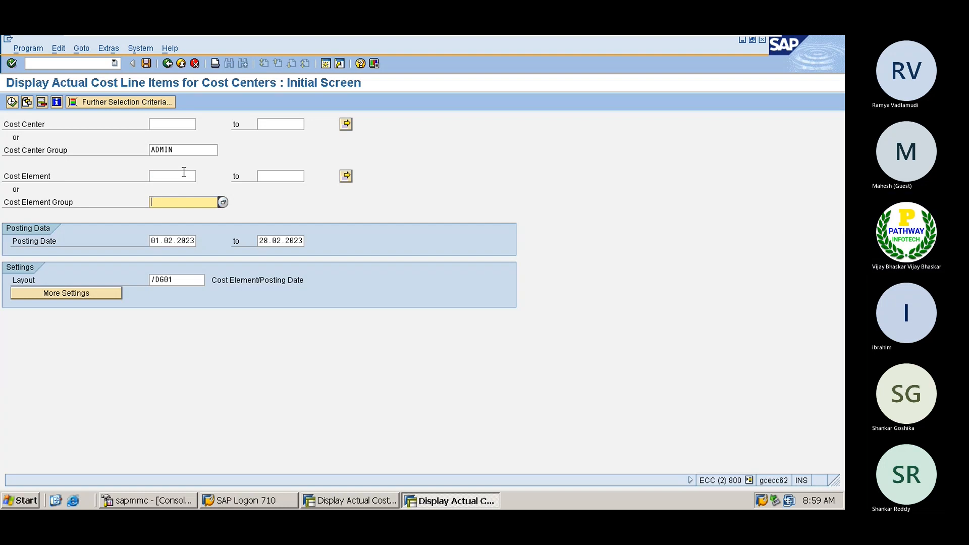
left_click(12, 103)
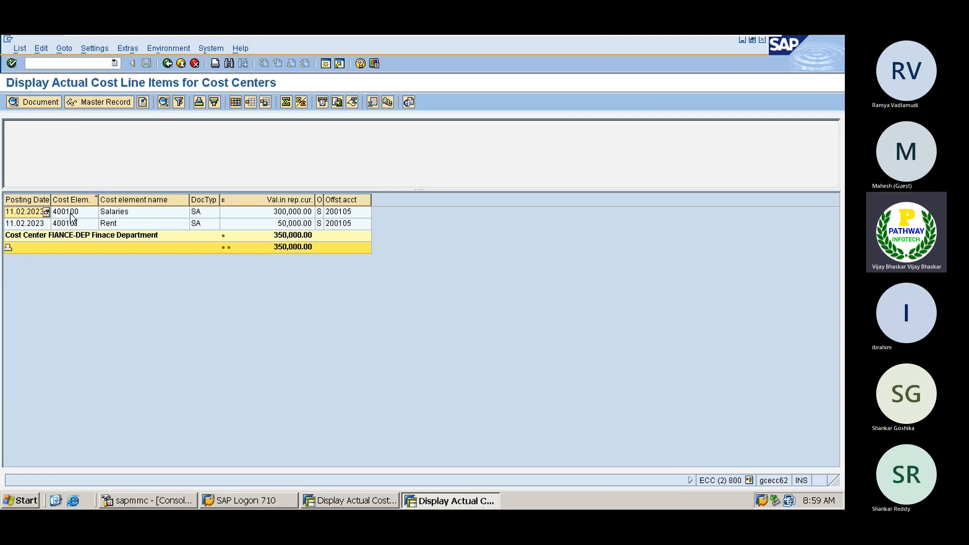
Step: Examine the cost elements and offsetting accounts of the Salaries and Rent line items in the cost center report
left_click(70, 227)
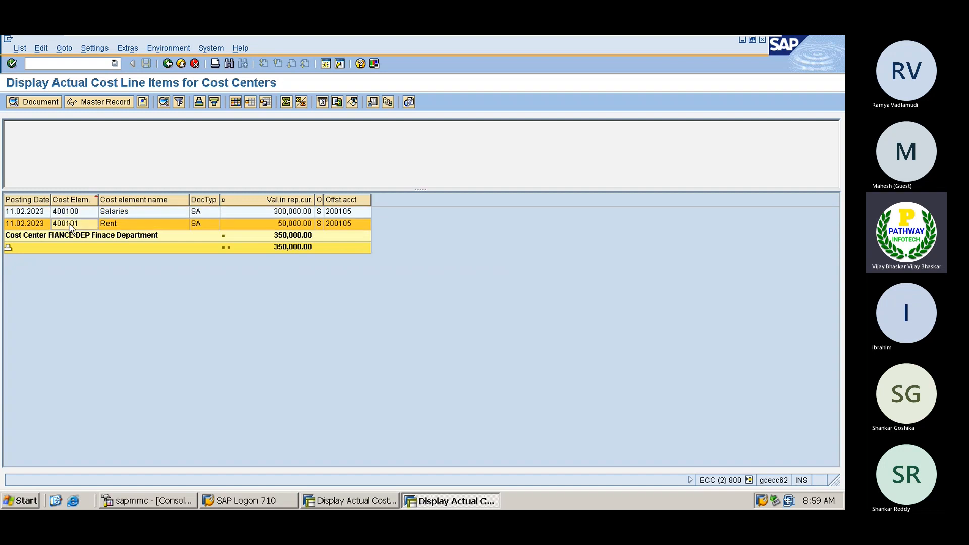
left_click(339, 214)
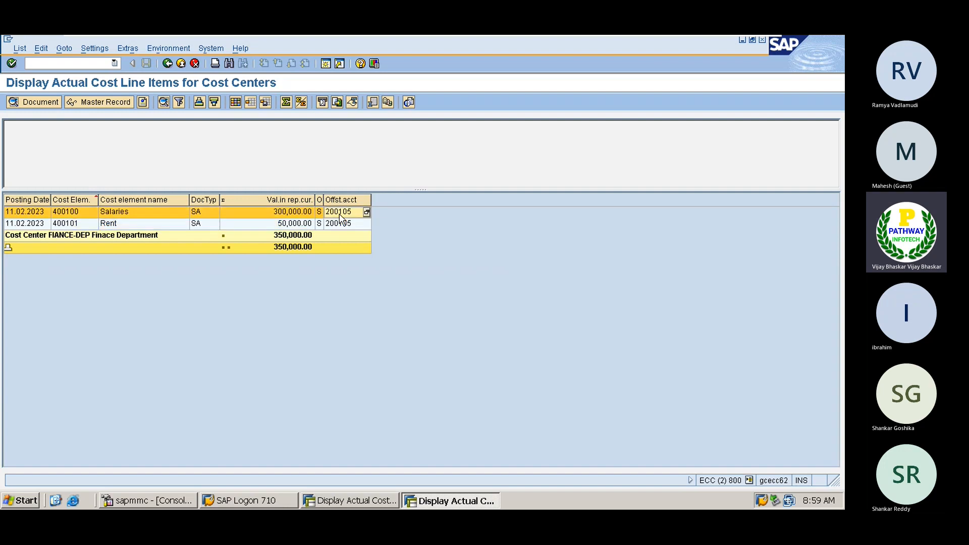
left_click(71, 227)
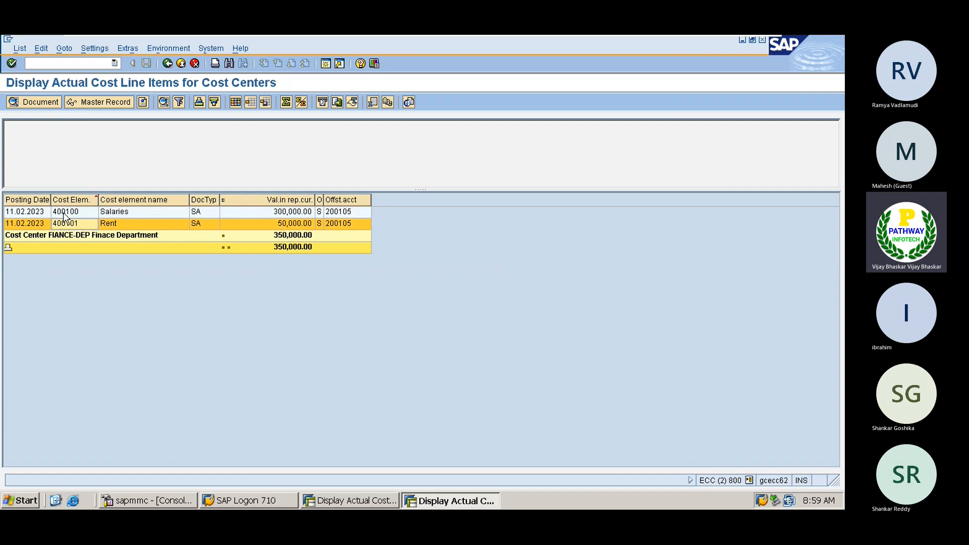
left_click(66, 214)
left_click(64, 224)
left_click(341, 213)
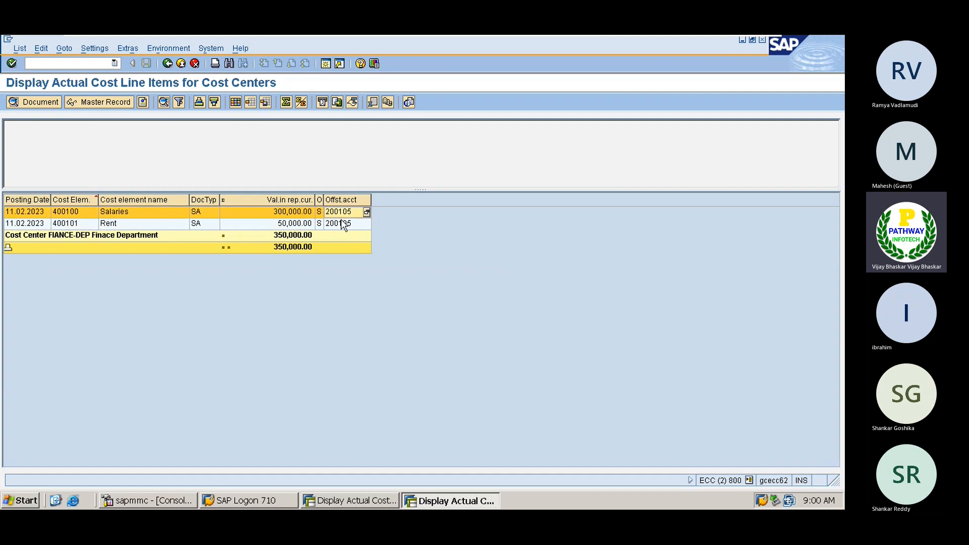
left_click(341, 225)
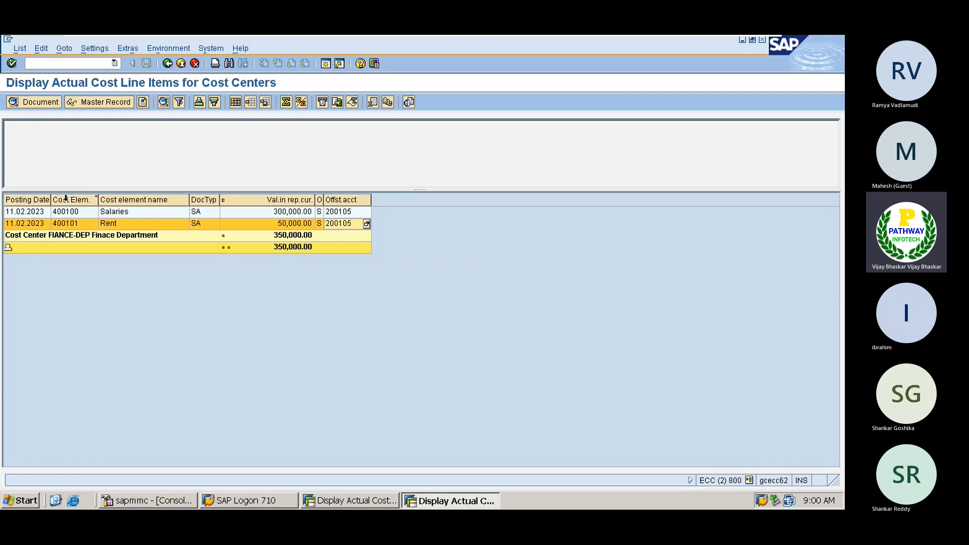
left_click(342, 214)
left_click(342, 221)
left_click(65, 216)
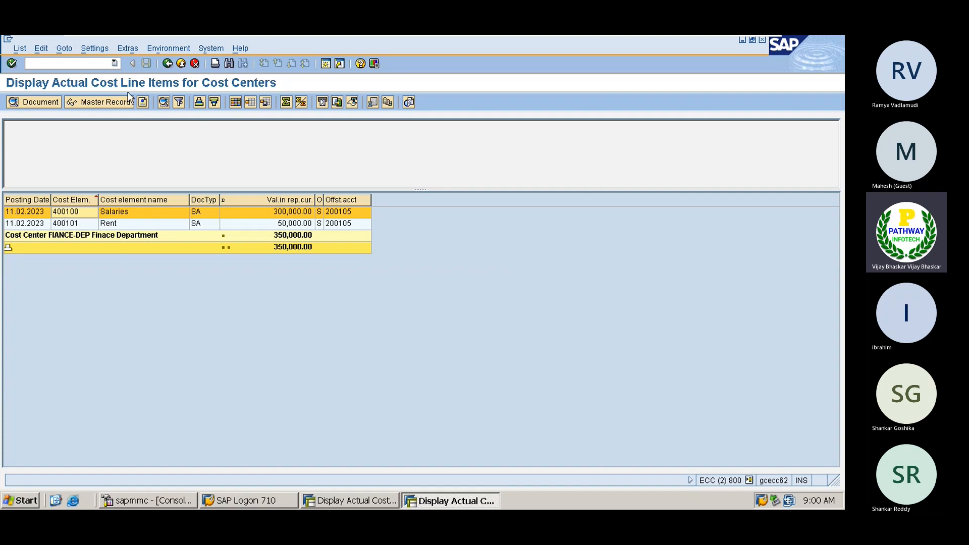
Step: Exit the line item list and check the current transaction code in the system information
left_click(75, 62)
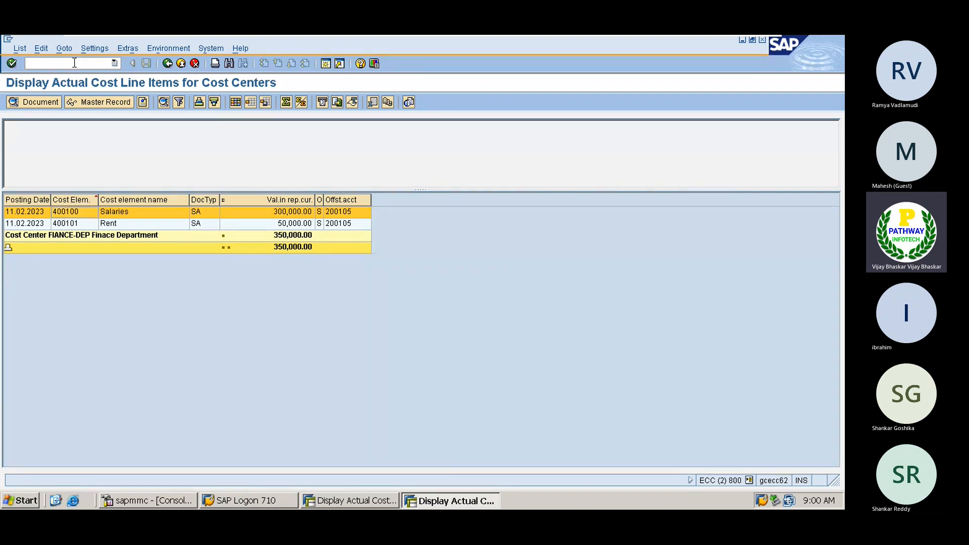
left_click(166, 63)
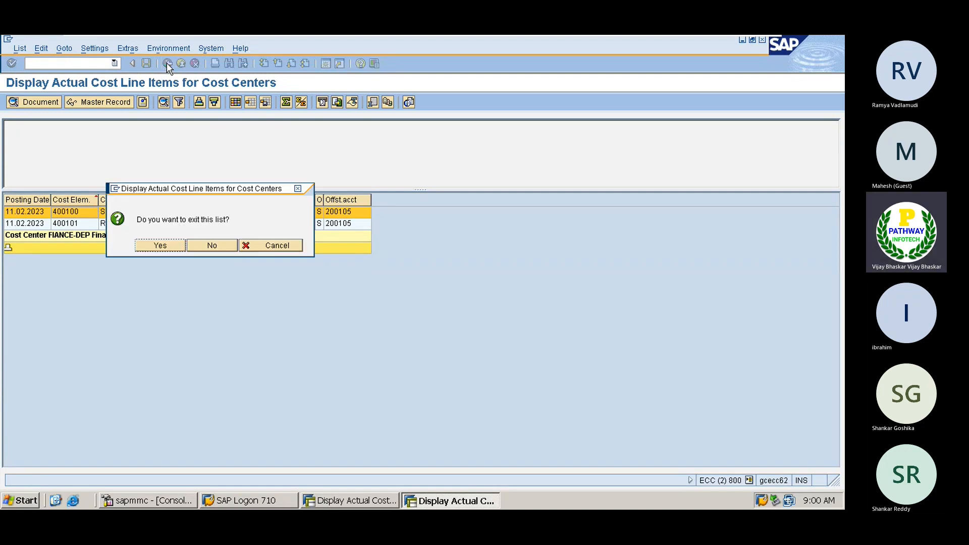
left_click(154, 249)
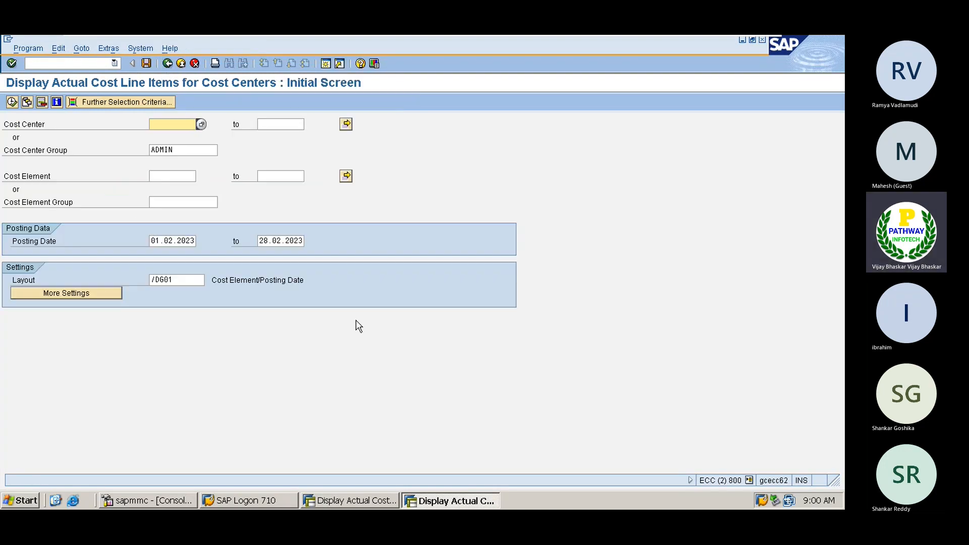
left_click(749, 480)
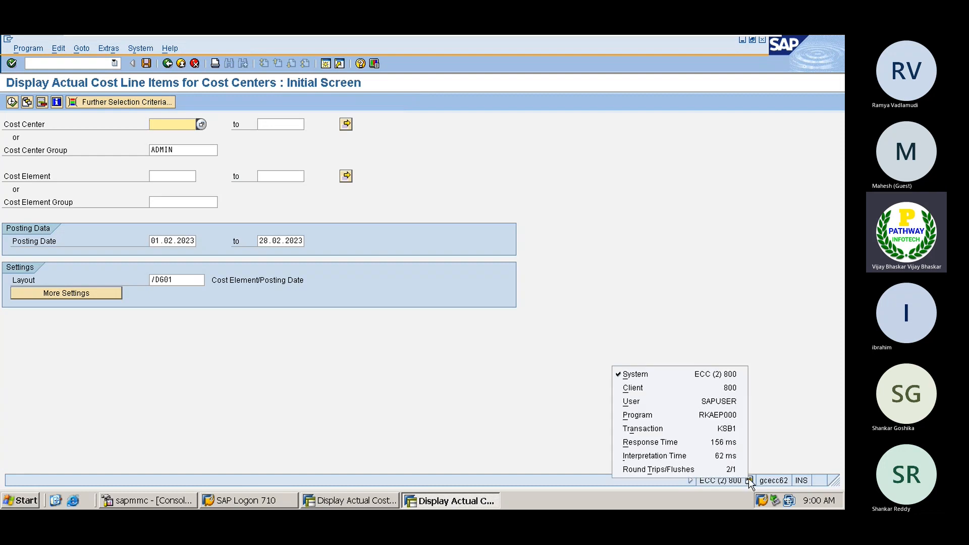
left_click(421, 402)
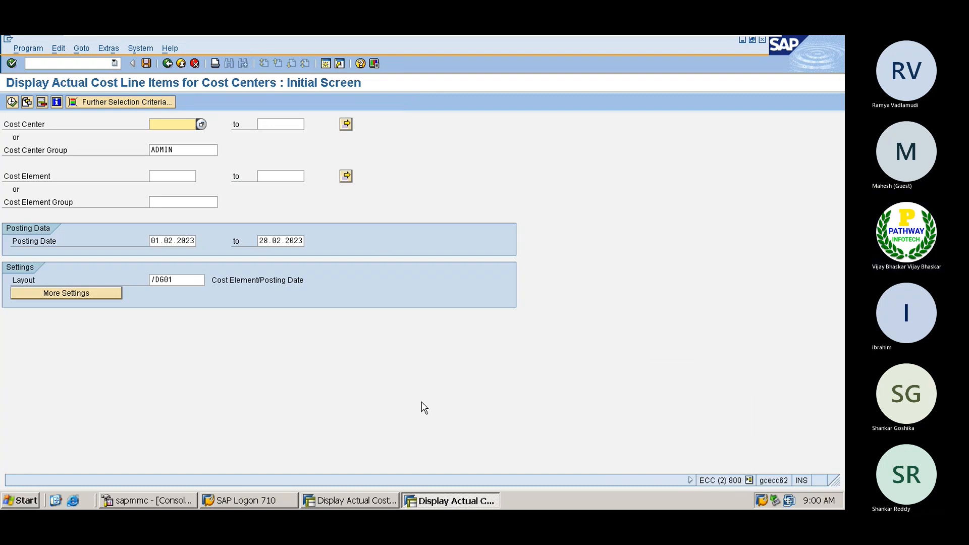
Step: Restart transaction KSB1, the cost center line item report
left_click(56, 64)
type("/nksb1")
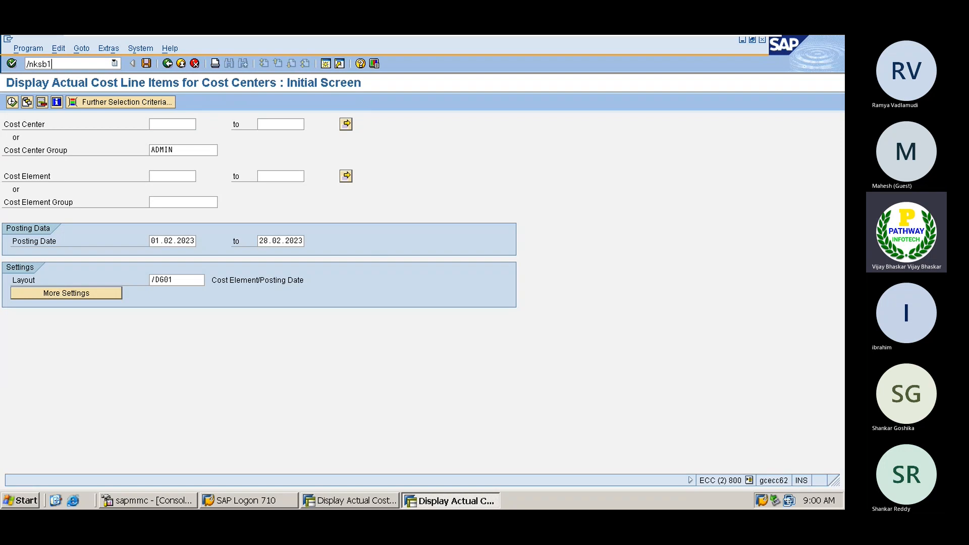
key("Return")
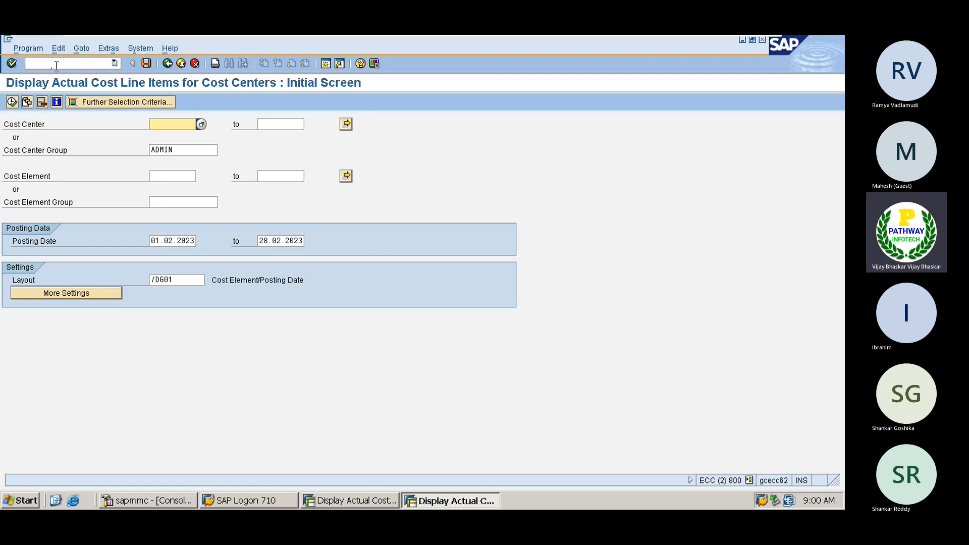
Step: Call transaction KSB5 to reach the initial screen for displaying actual cost documents
left_click(51, 64)
type("/n")
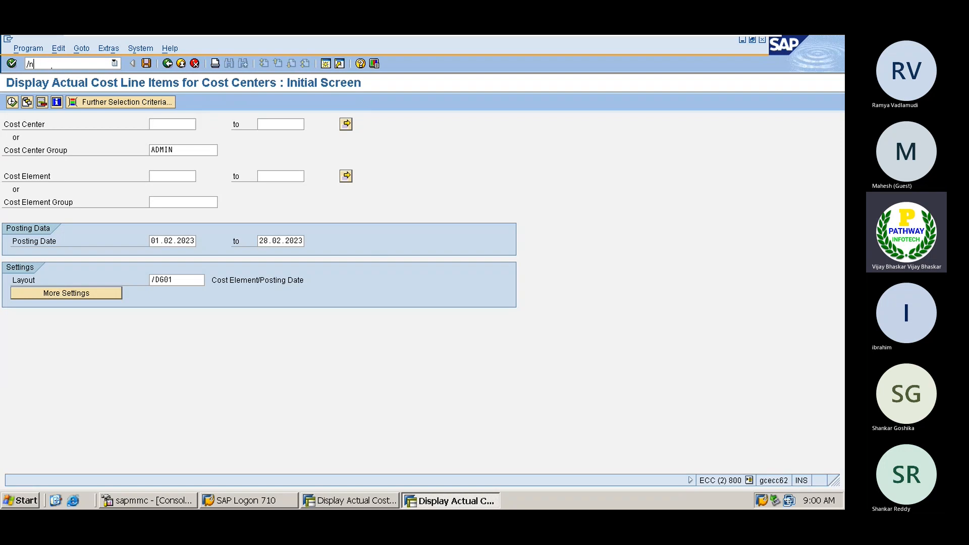
type("ksb5")
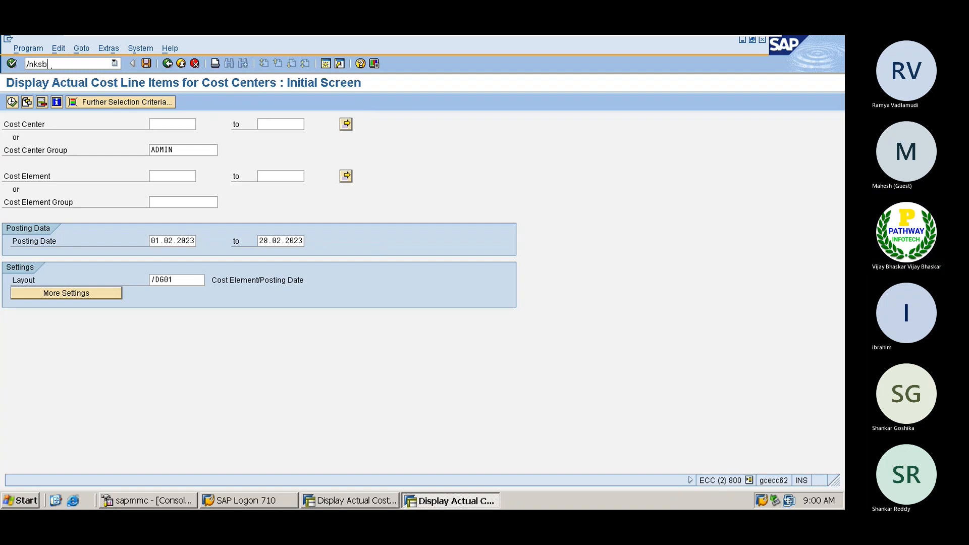
key("Return")
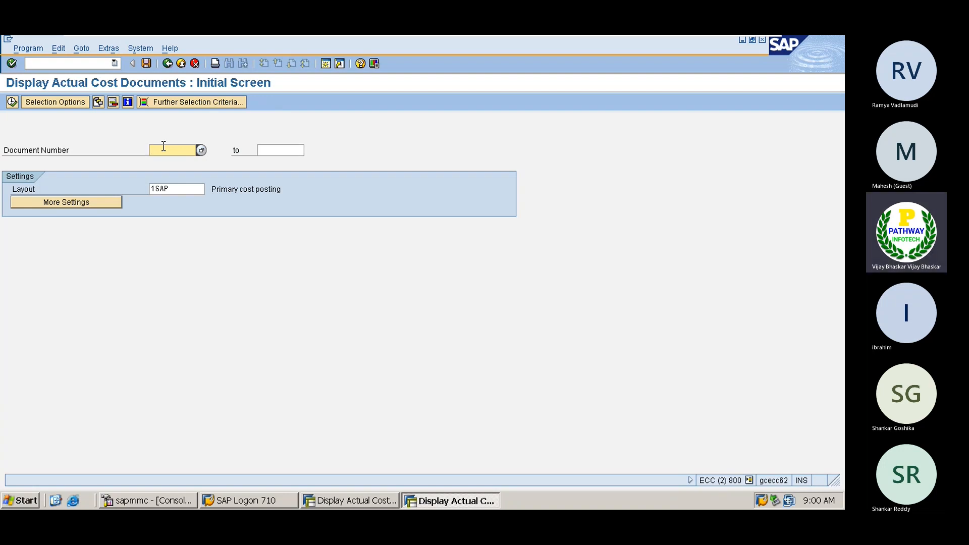
Step: Display actual cost documents for document numbers 1 to 100000 and expand the line items of document 1
type("1")
key("Tab")
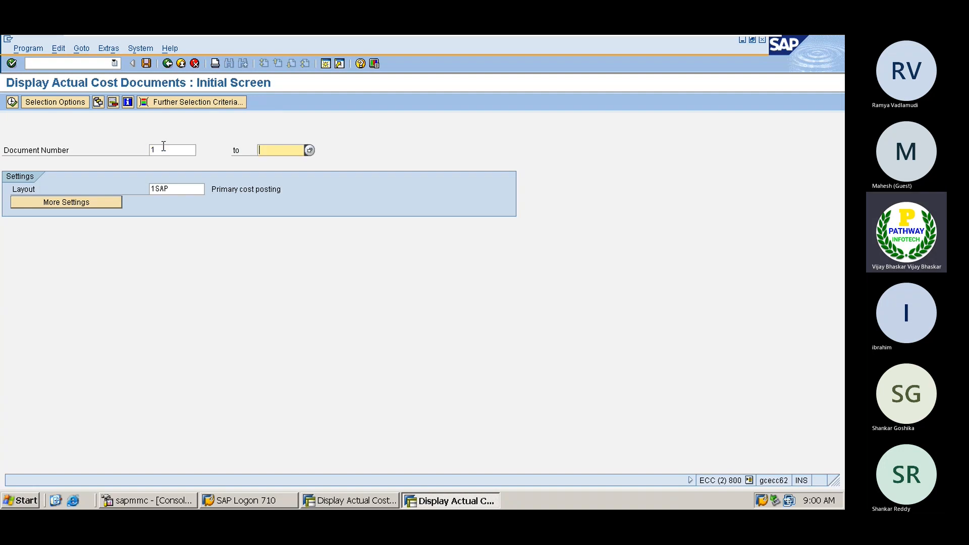
type("10")
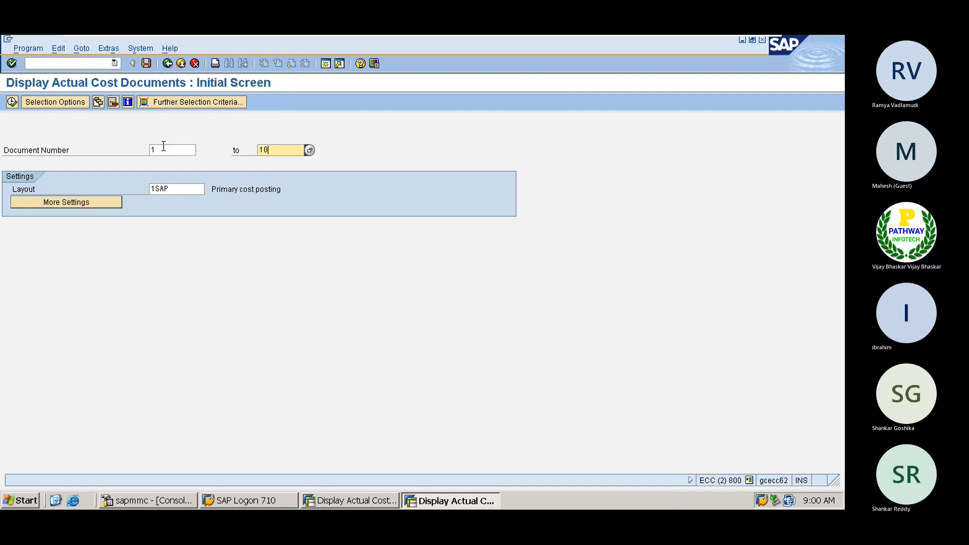
type("0000")
left_click(13, 102)
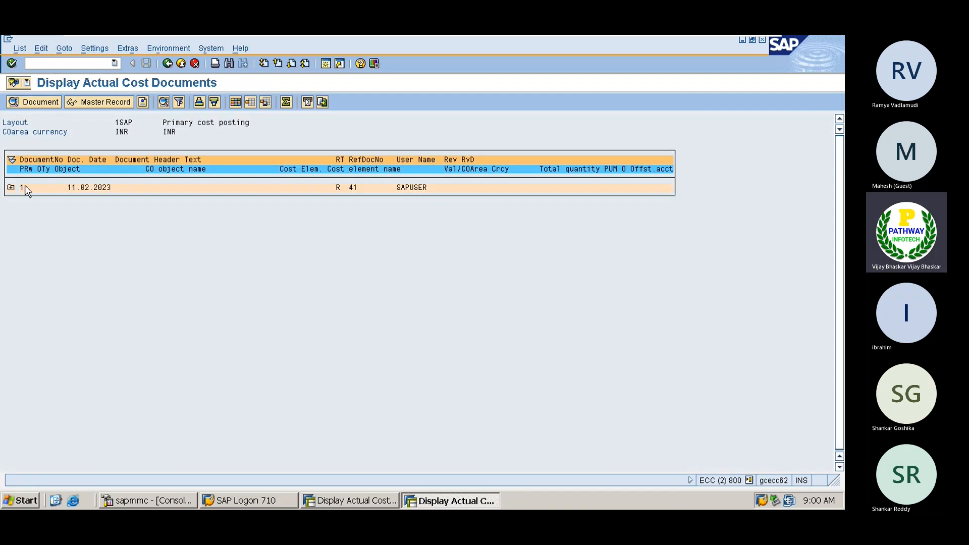
left_click(11, 189)
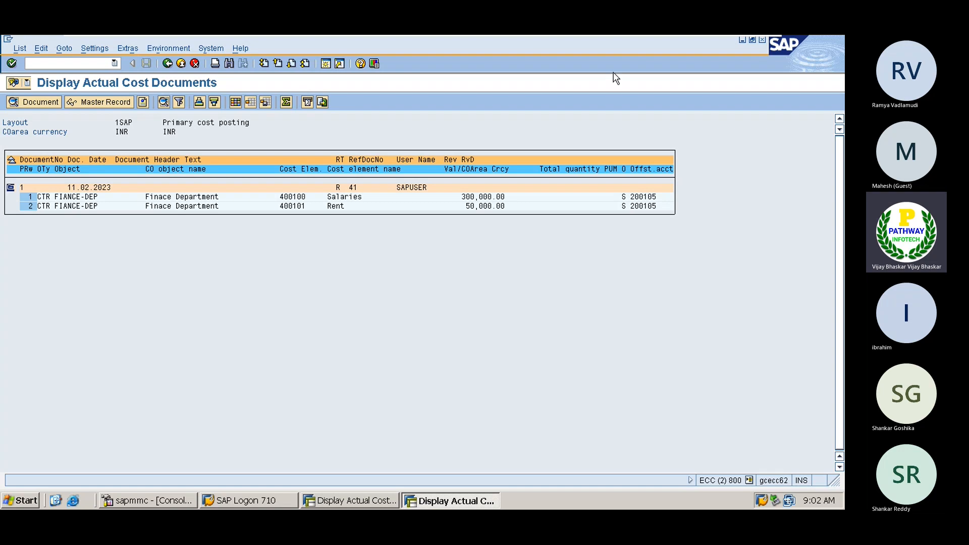
Step: Switch to the ECC and S4HANA workbook in Excel and enter "11 Feb 23" in A1078 and "Repot CO line items:" in B1078
mouse_move(639, 37)
left_click(733, 45)
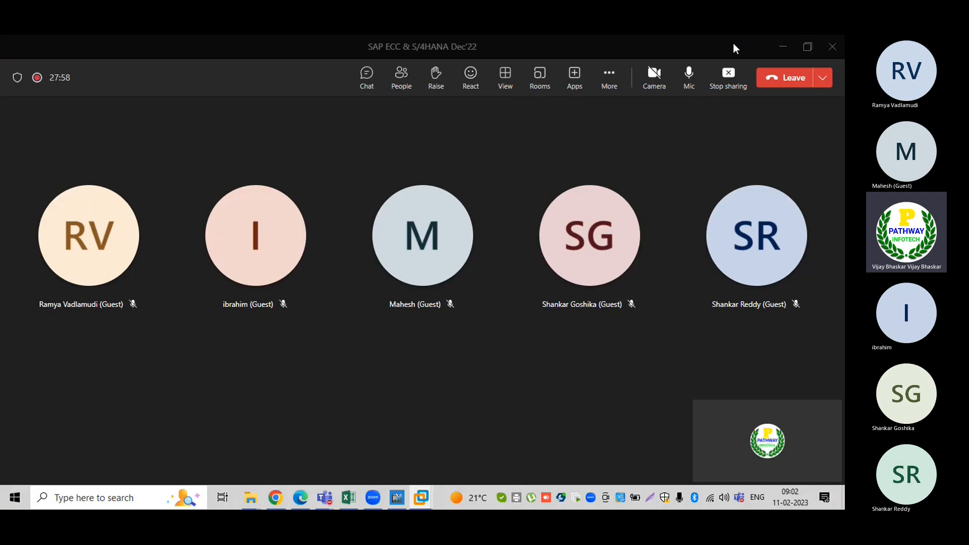
left_click(348, 499)
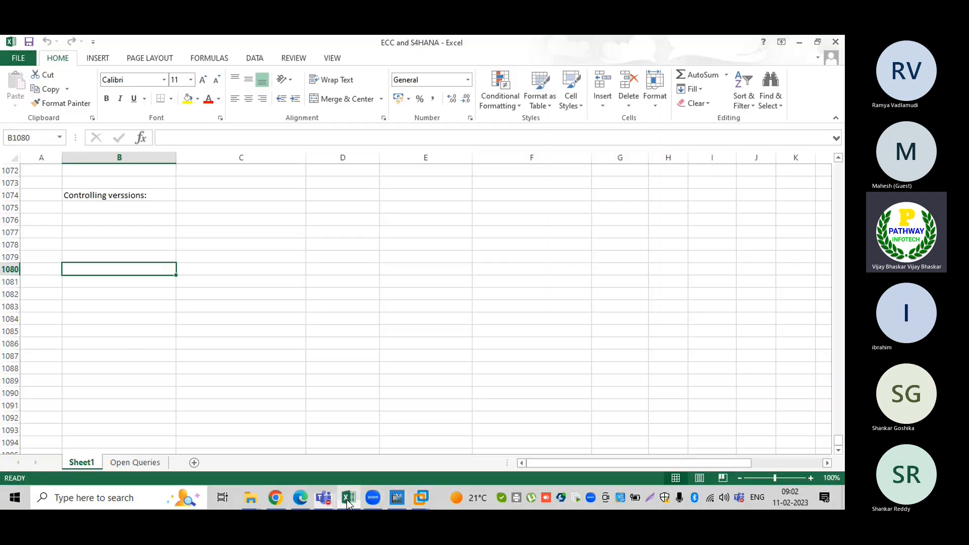
left_click(39, 243)
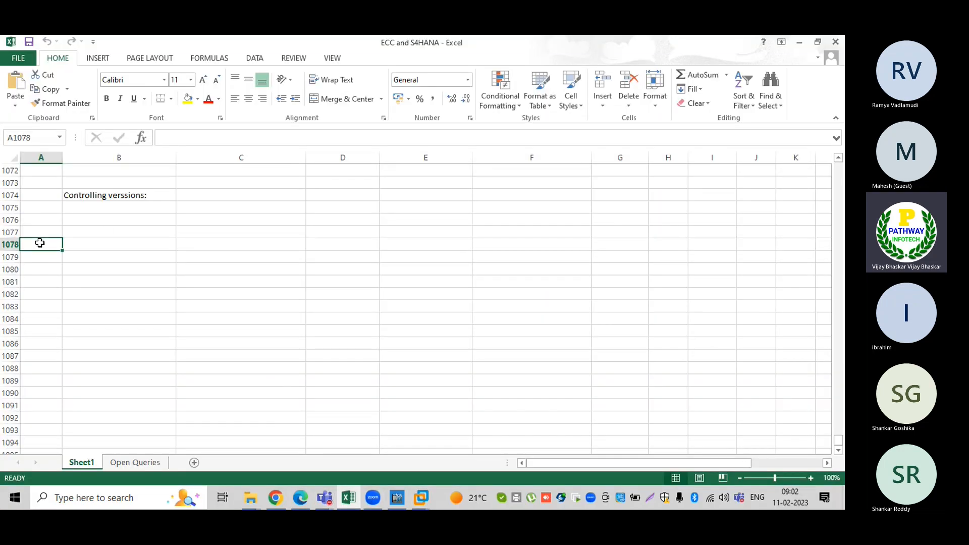
type("11 Feb")
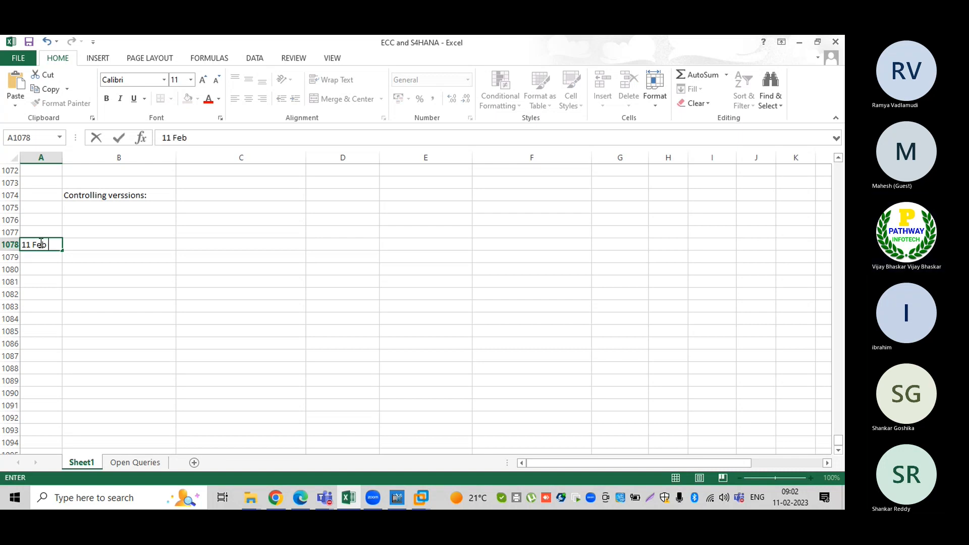
type(" 23")
key("Tab")
type("Rep")
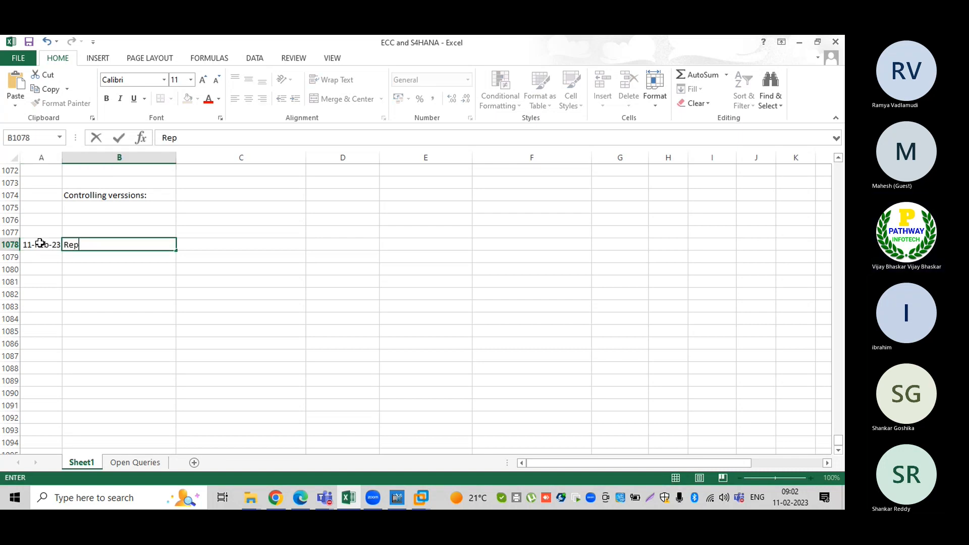
type("ot CO l")
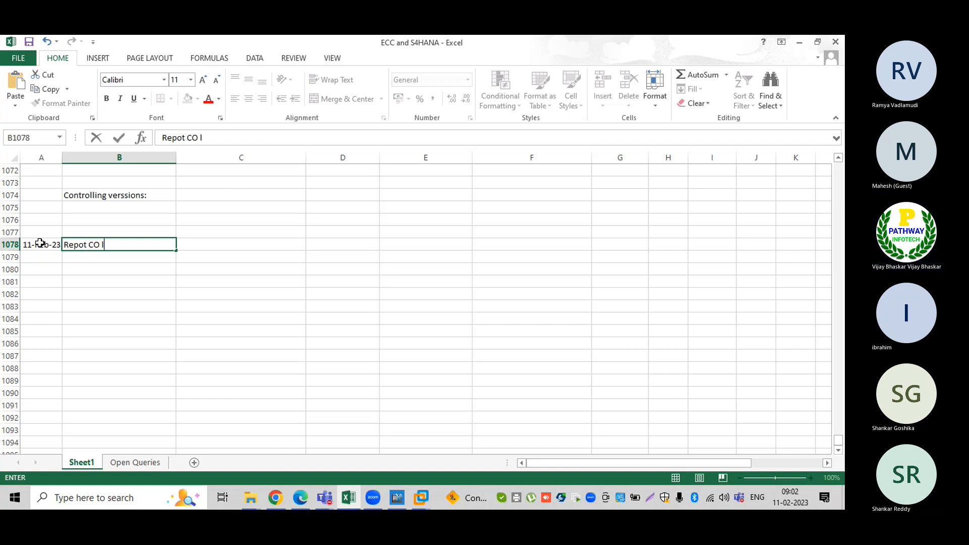
type("ine items:")
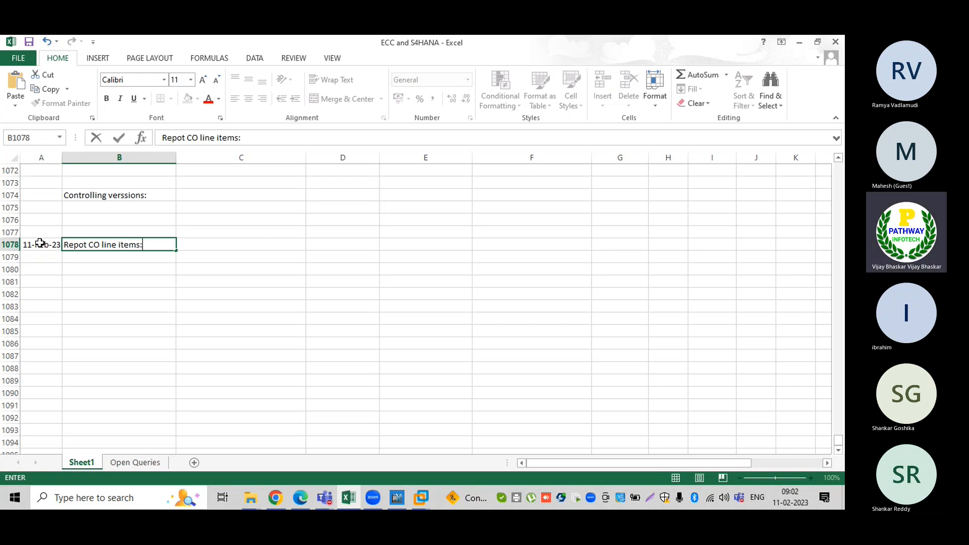
key("Return")
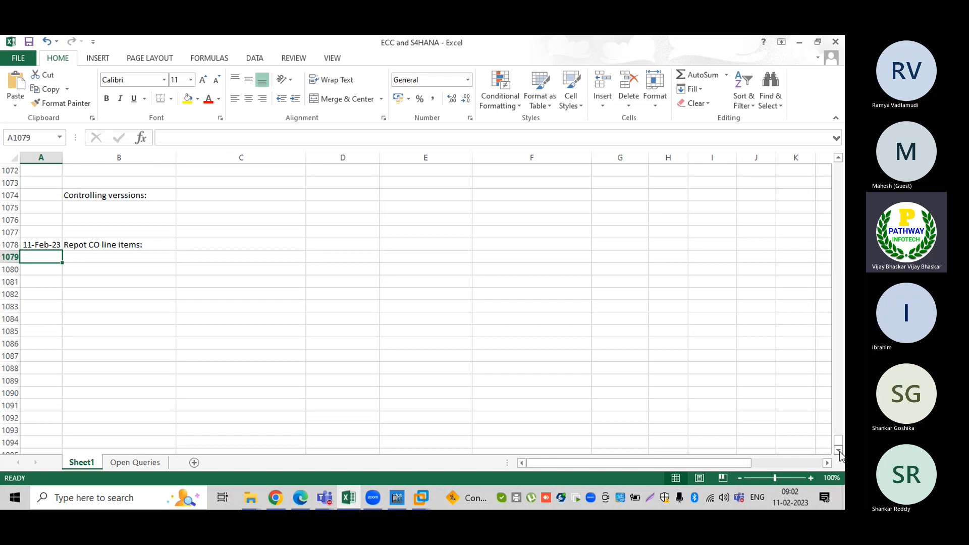
scroll(839, 452, "down", 1)
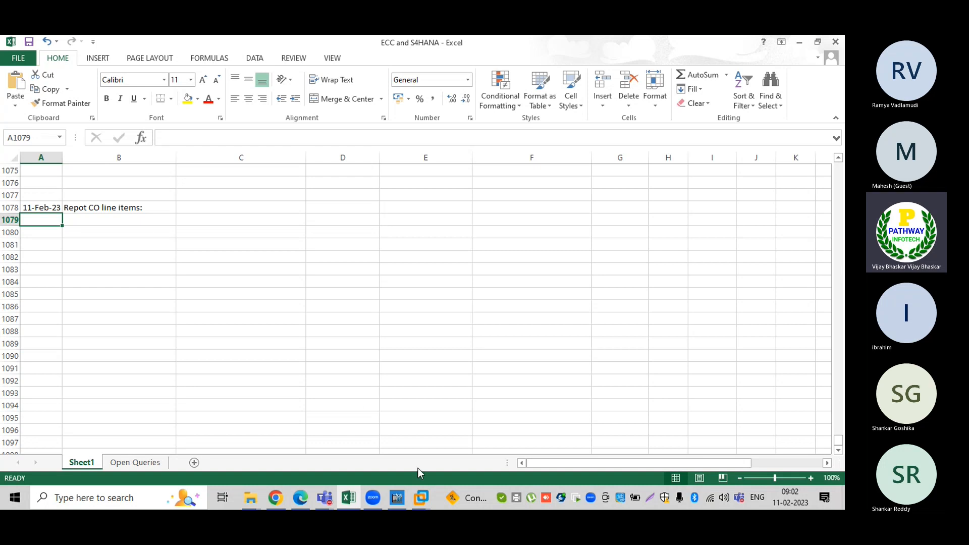
Step: Switch back to SAP's first session and exit the cost document list and relationship browser to the accounting document's data entry view
mouse_move(420, 497)
left_click(454, 435)
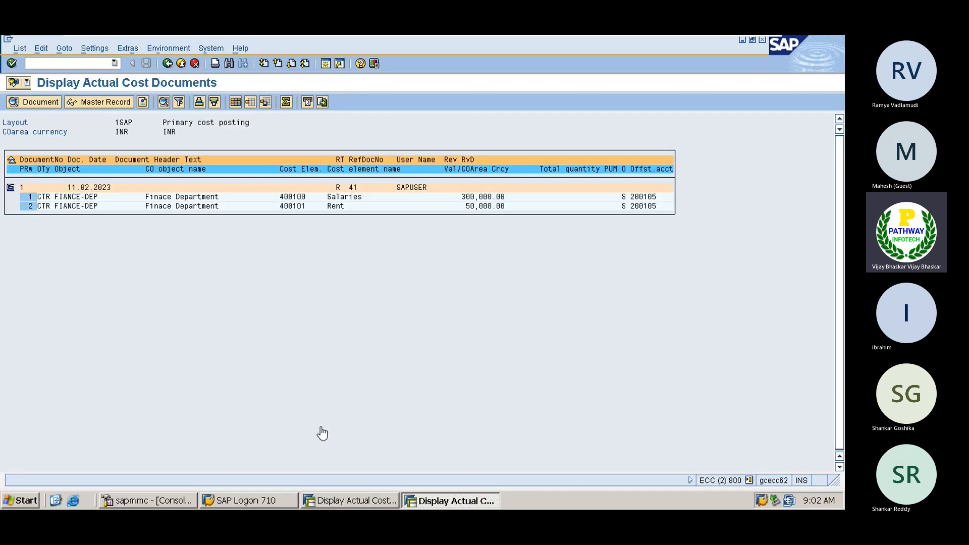
left_click(336, 502)
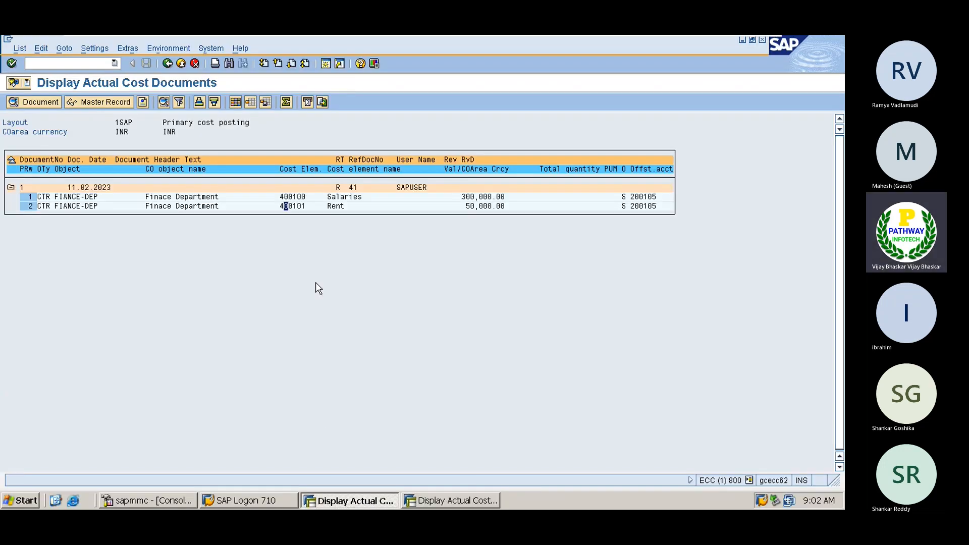
left_click(167, 63)
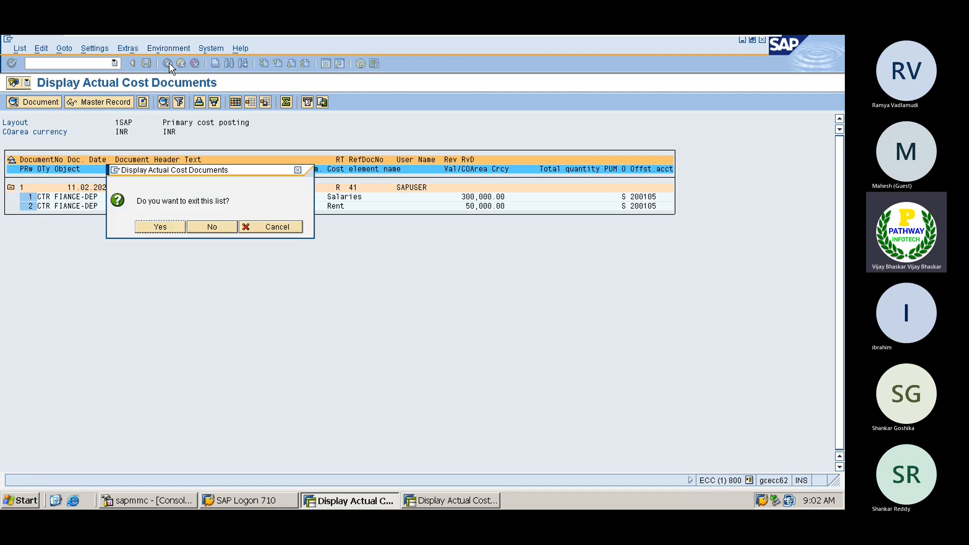
left_click(160, 228)
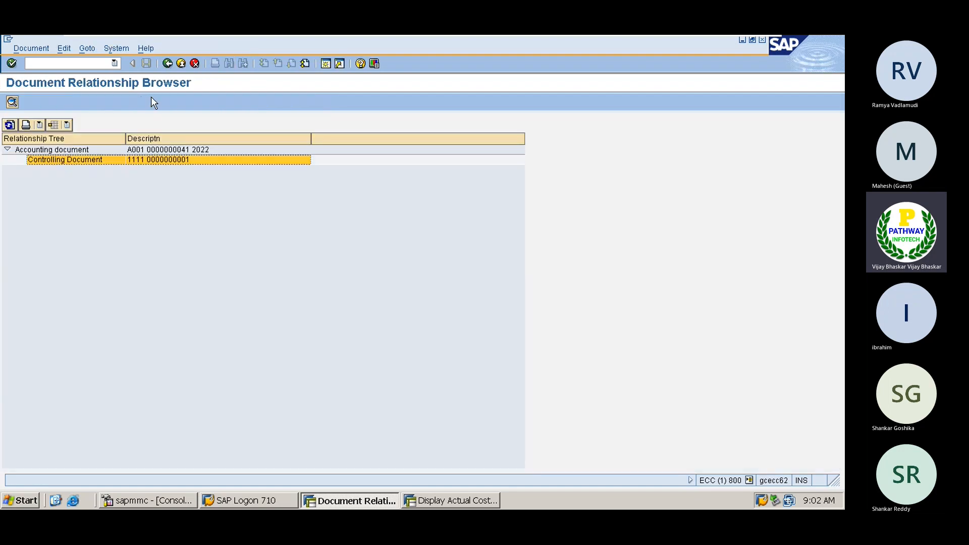
left_click(167, 63)
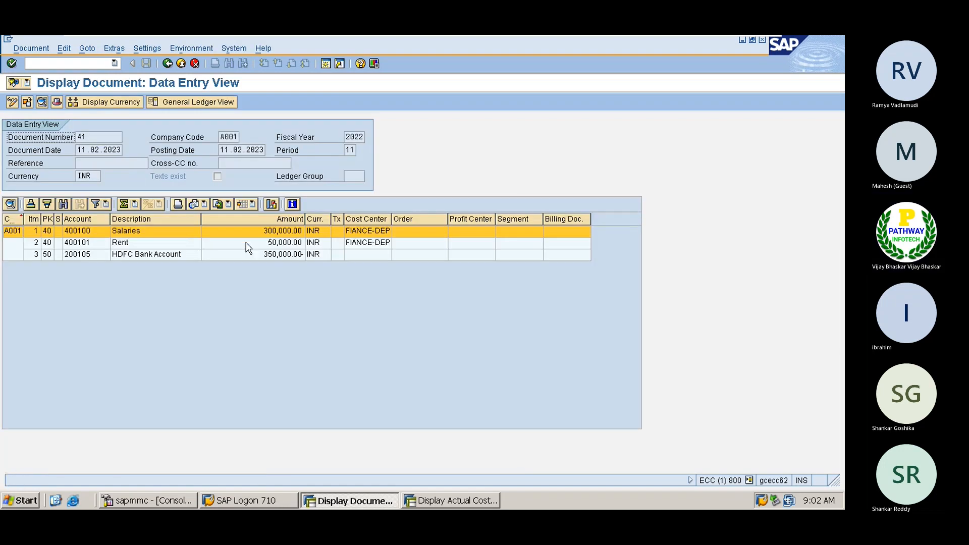
Step: Check the amount and cost center of the Salaries line in the accounting document
left_click(271, 232)
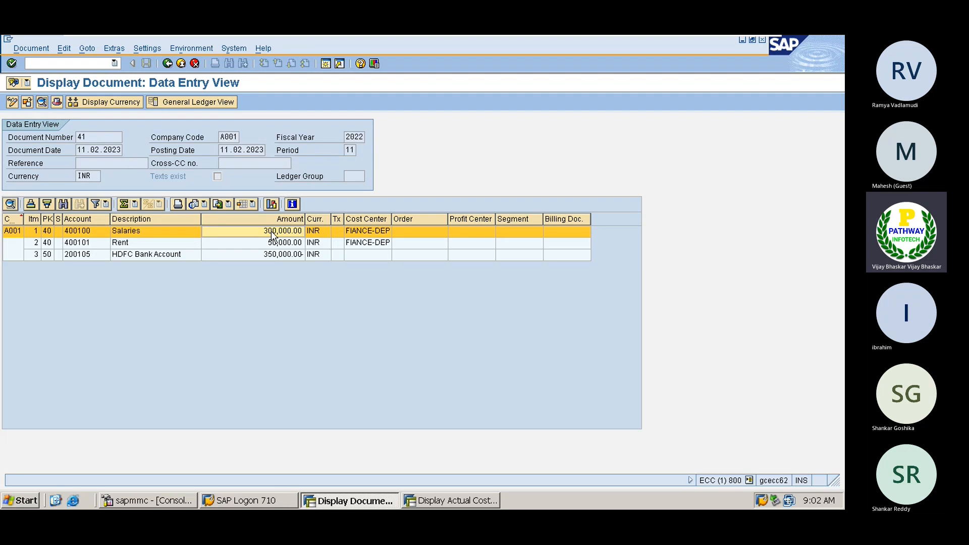
left_click(359, 232)
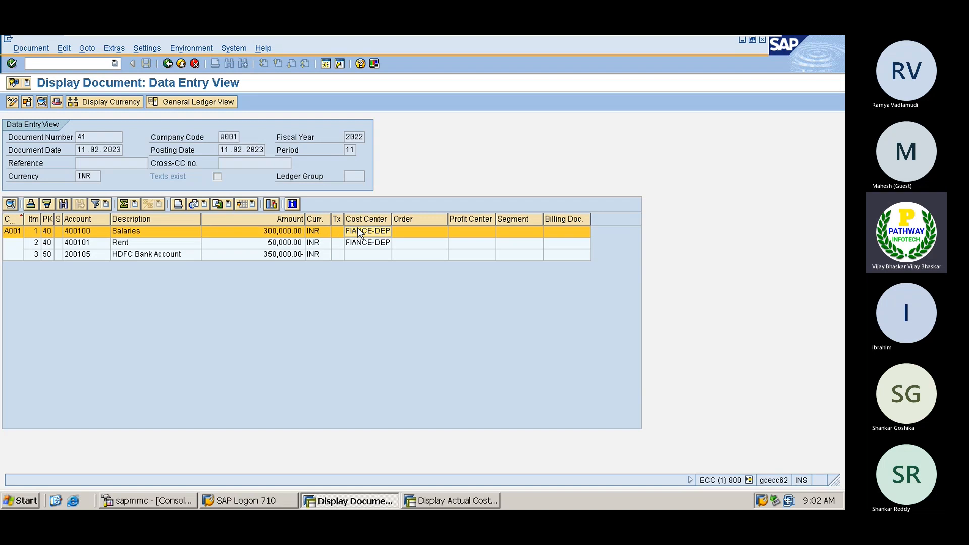
left_click(271, 233)
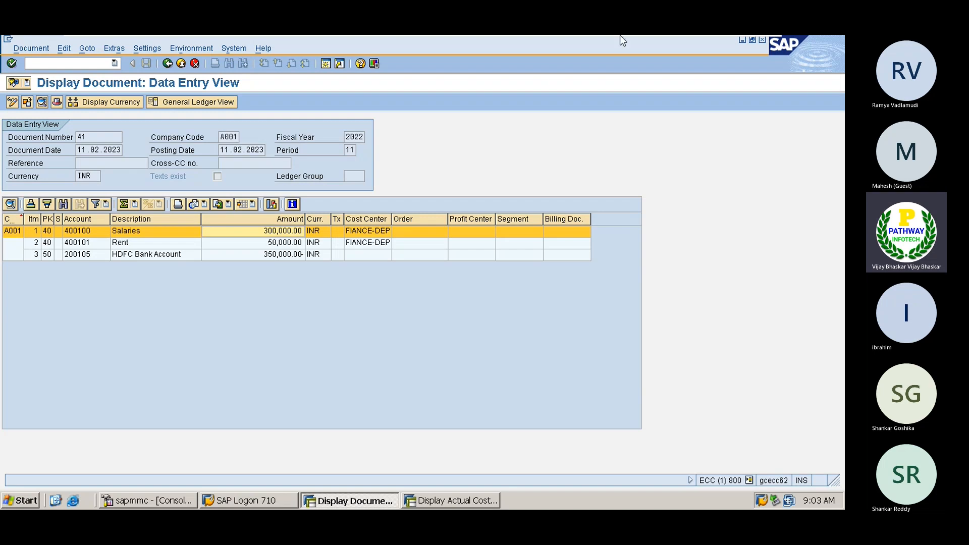
Step: Switch to the Excel workbook and enter "FI document" in B1079 with the number 41 in C1079
mouse_move(620, 35)
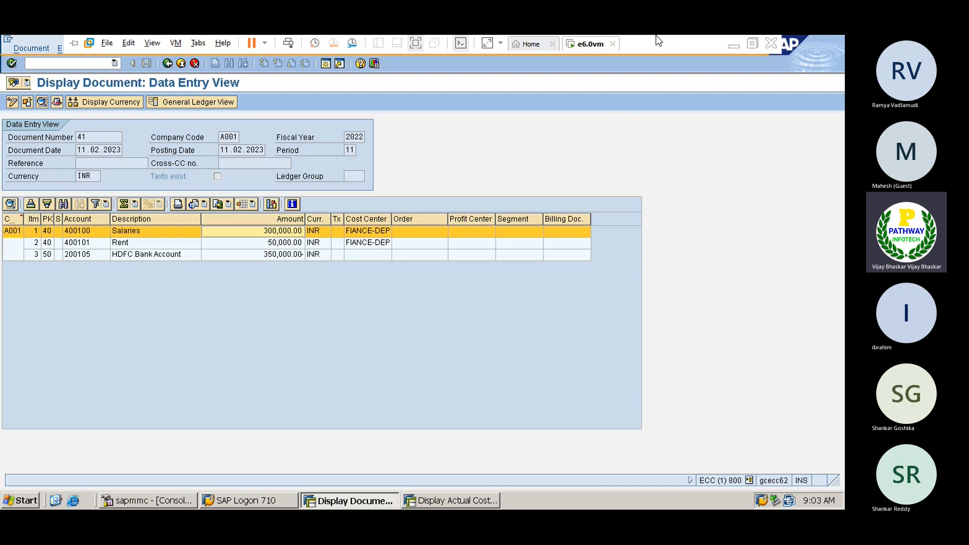
left_click(734, 45)
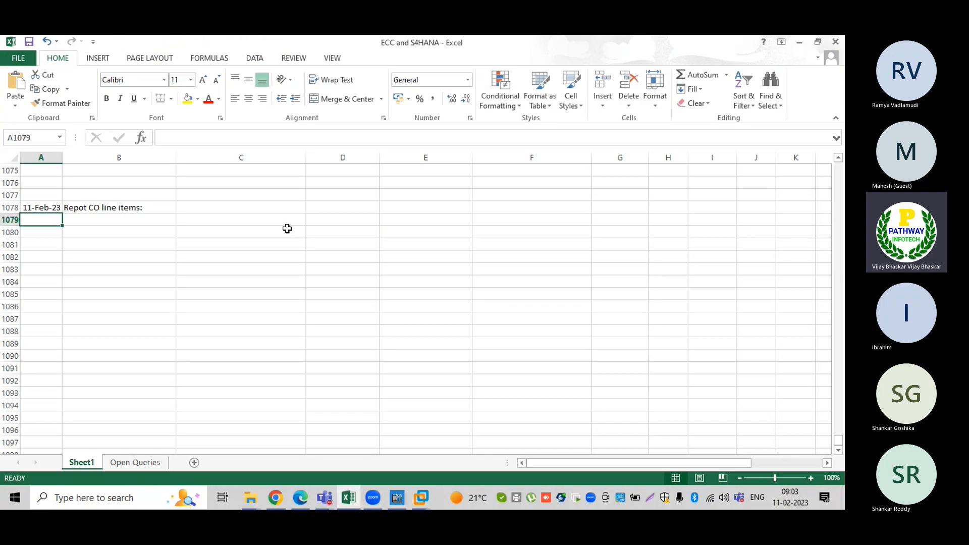
left_click(113, 222)
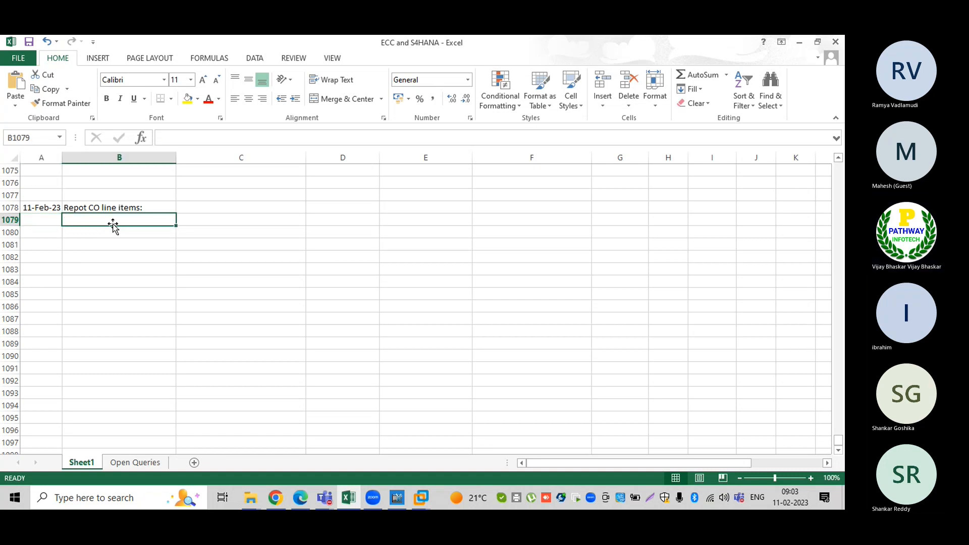
type("FI document")
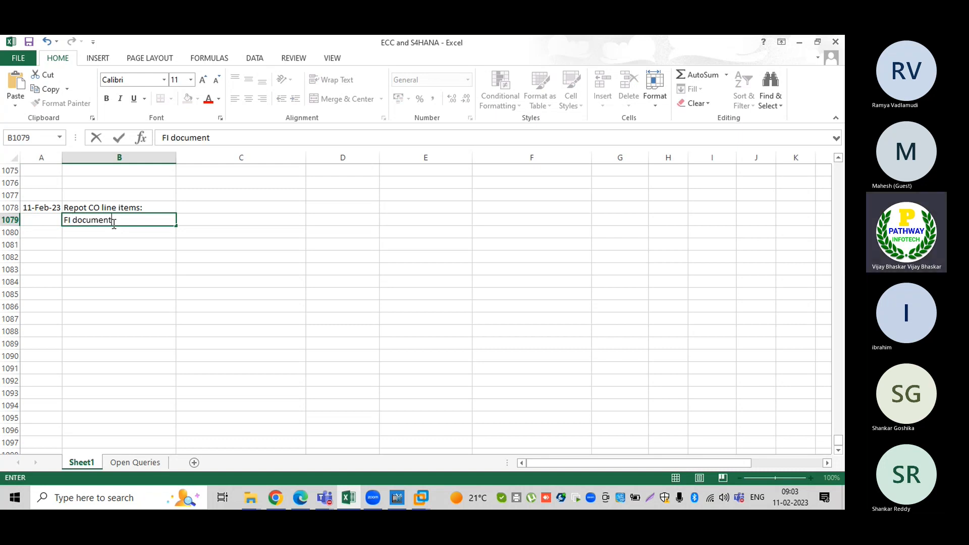
key("Tab")
type("41")
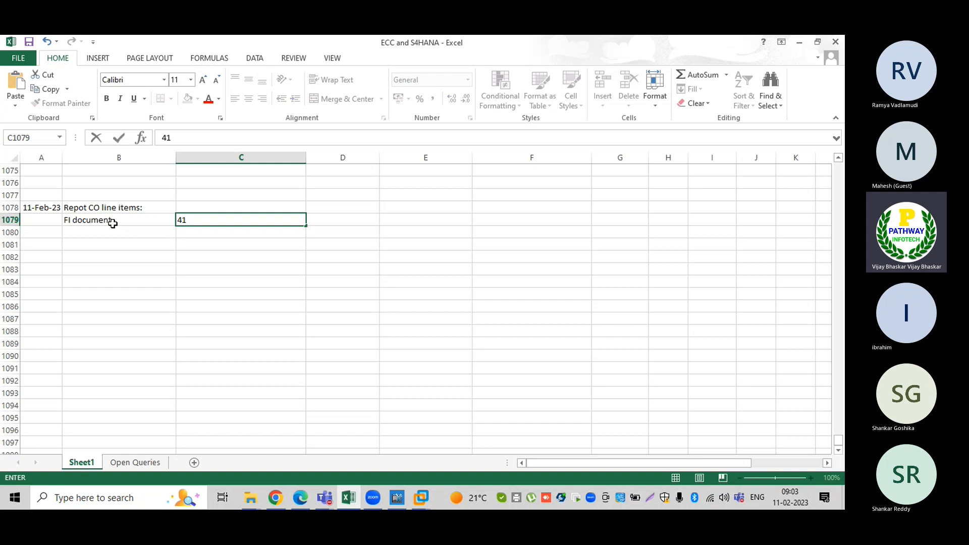
key("Return")
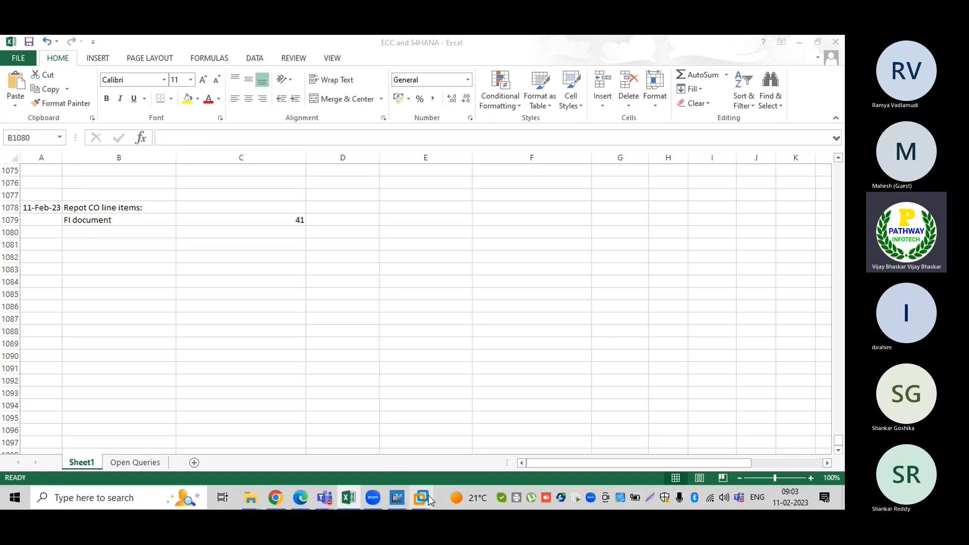
Step: Switch back to SAP and check the document number of the displayed accounting document
mouse_move(428, 495)
left_click(444, 434)
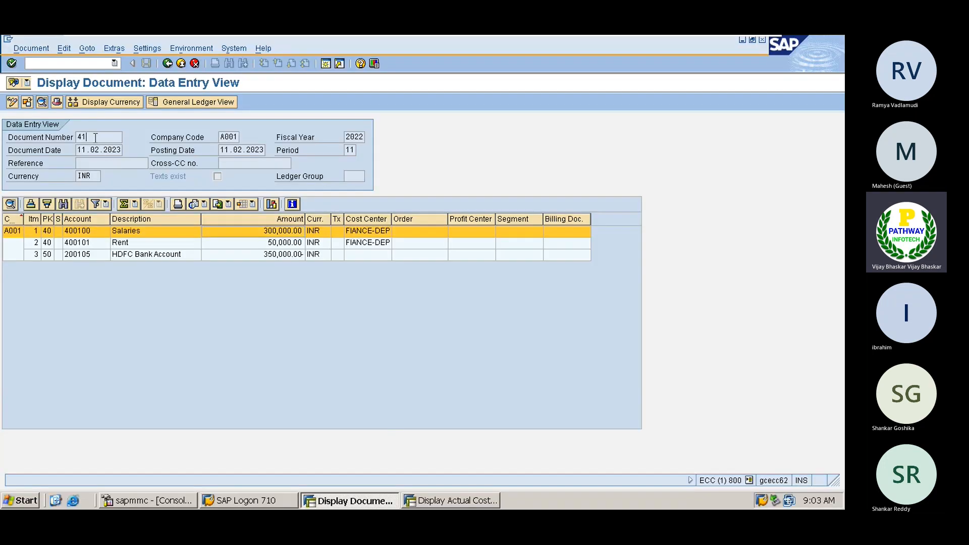
left_click(78, 137)
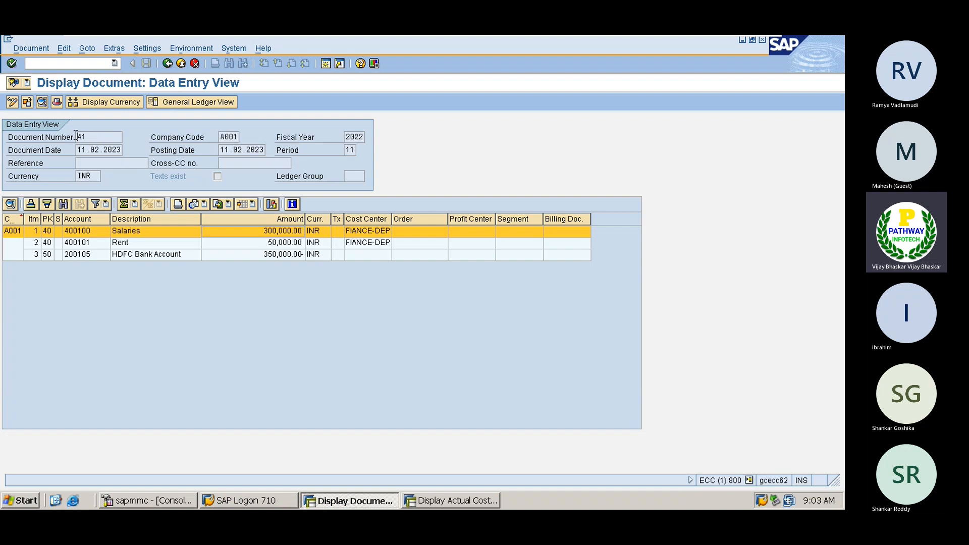
Step: Switch to the Excel workbook and enter "Salaries GL Account 400100" in B1080 with the amount 350000 in C1080
left_click(735, 46)
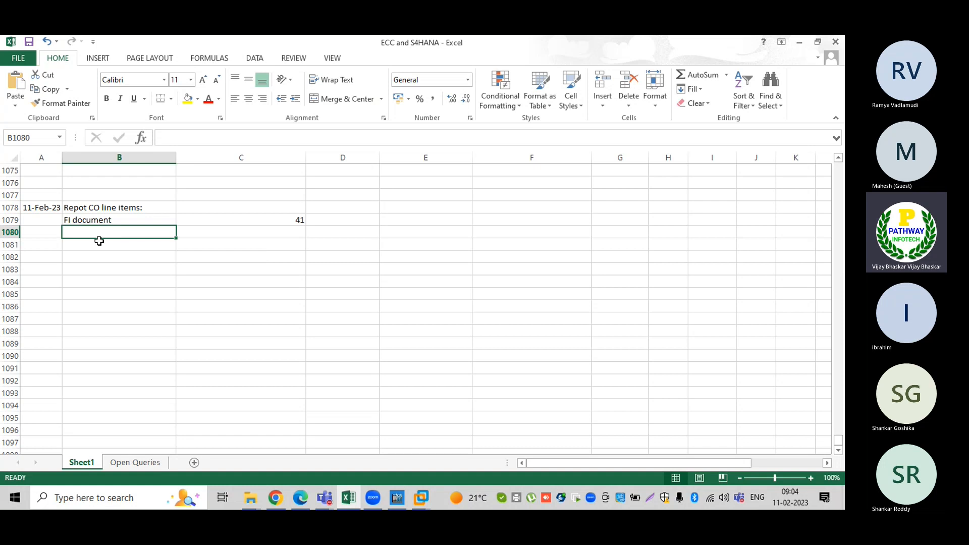
type("Sal")
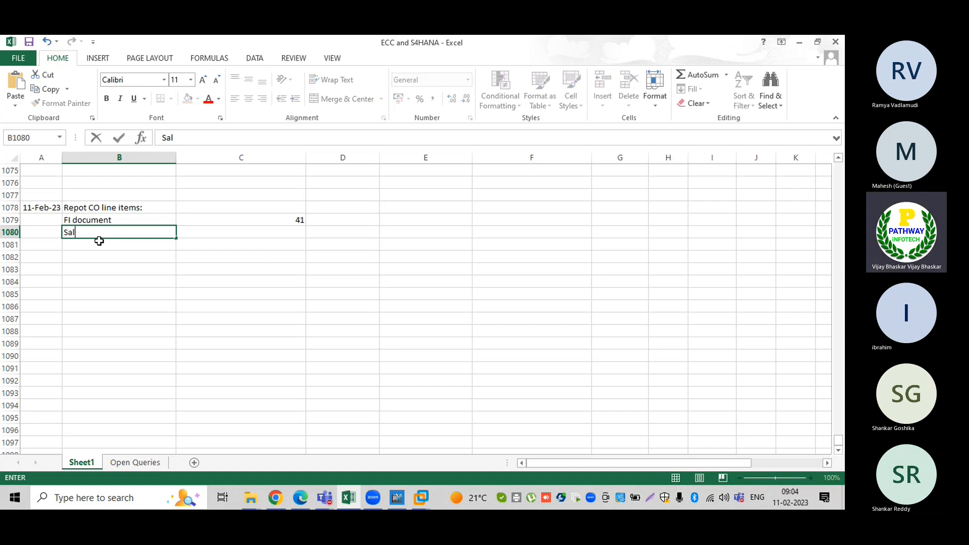
type("aries GL Account")
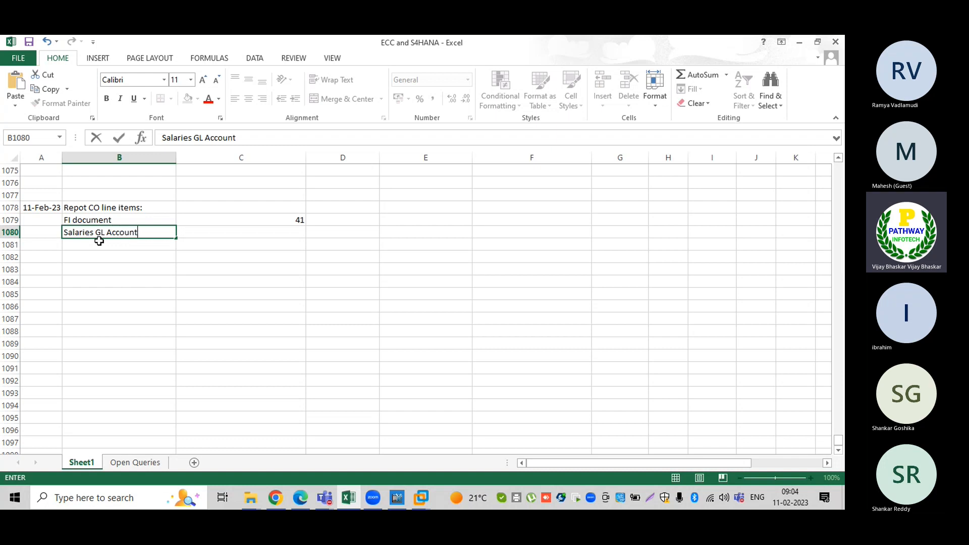
type(" 49=45")
key("BackSpace")
key("BackSpace")
key("BackSpace")
key("BackSpace")
type("00100")
key("Tab")
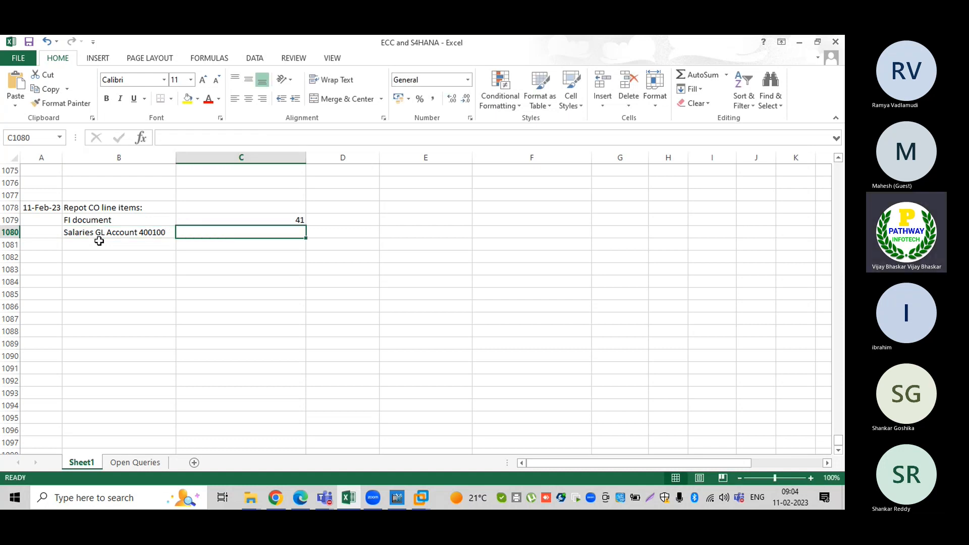
type("350")
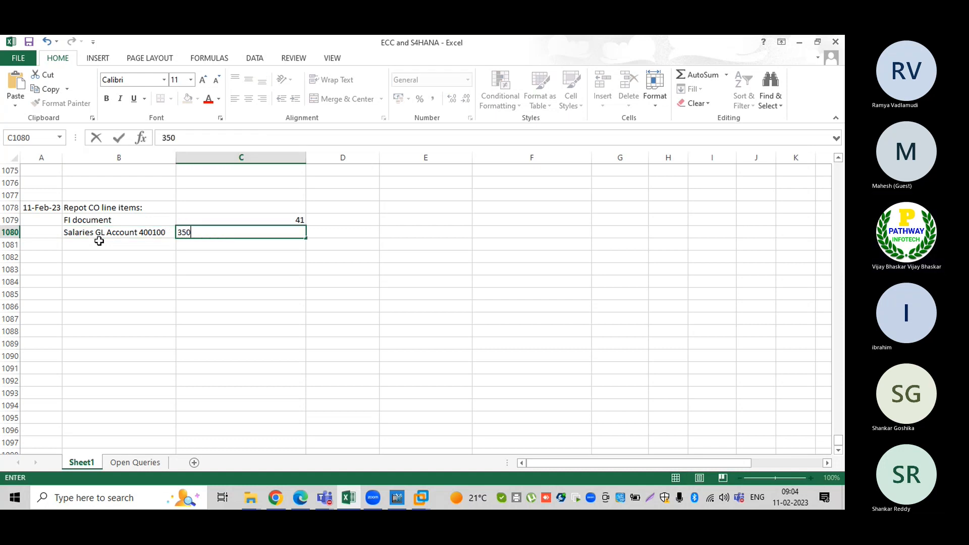
type("000")
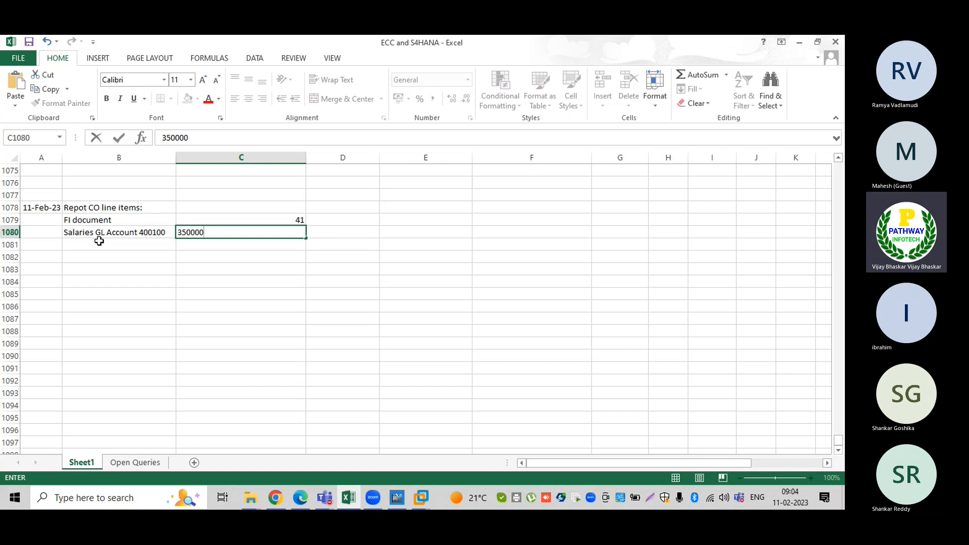
key("Return")
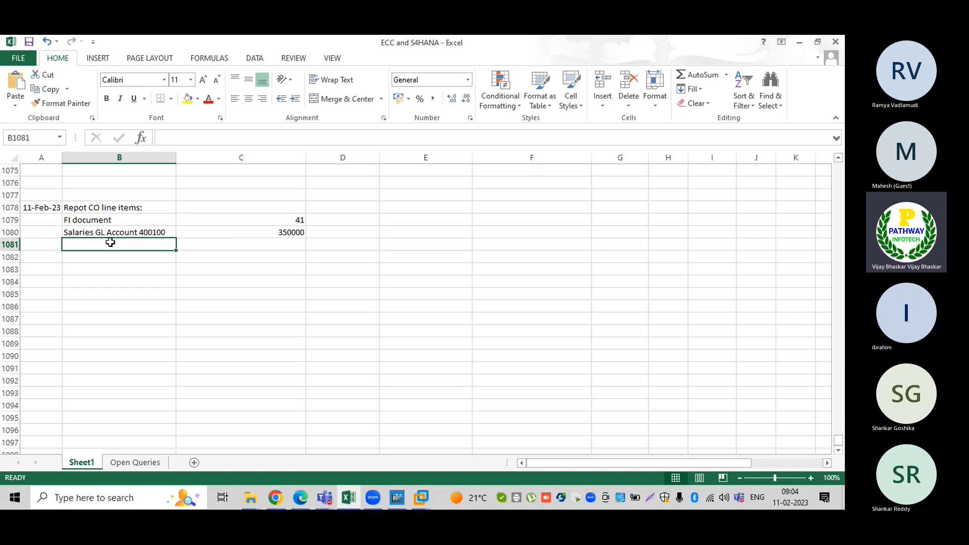
Step: Enter "Posted Cost Center" in B1081 with "FINNACE" in C1081
type("Co")
key("BackSpace")
key("BackSpace")
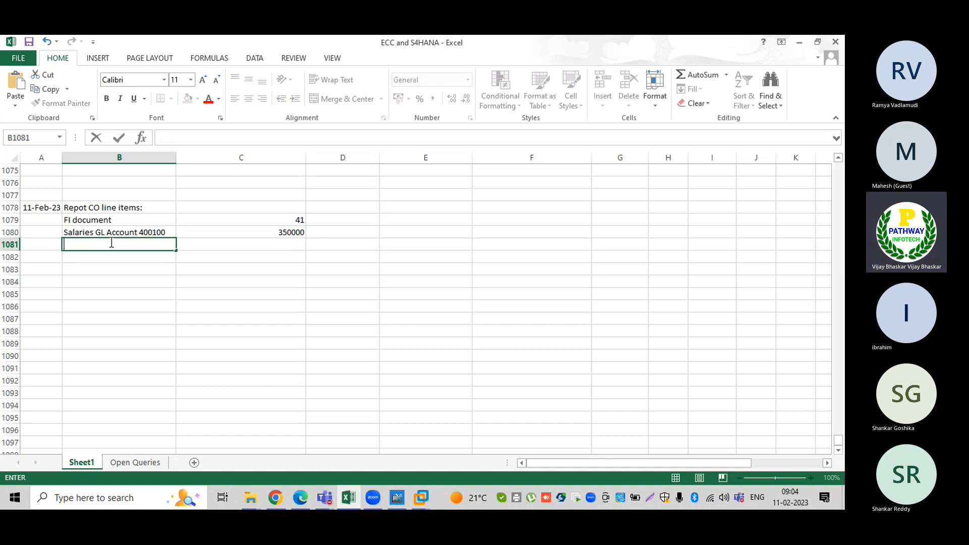
type("Posted Cost Center")
key("Tab")
type("FIN")
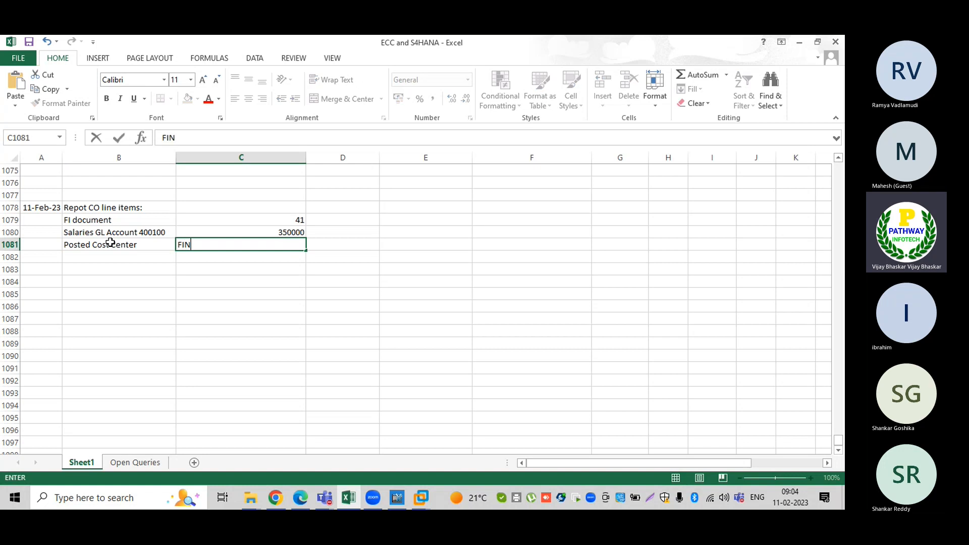
type("NACE")
key("Tab")
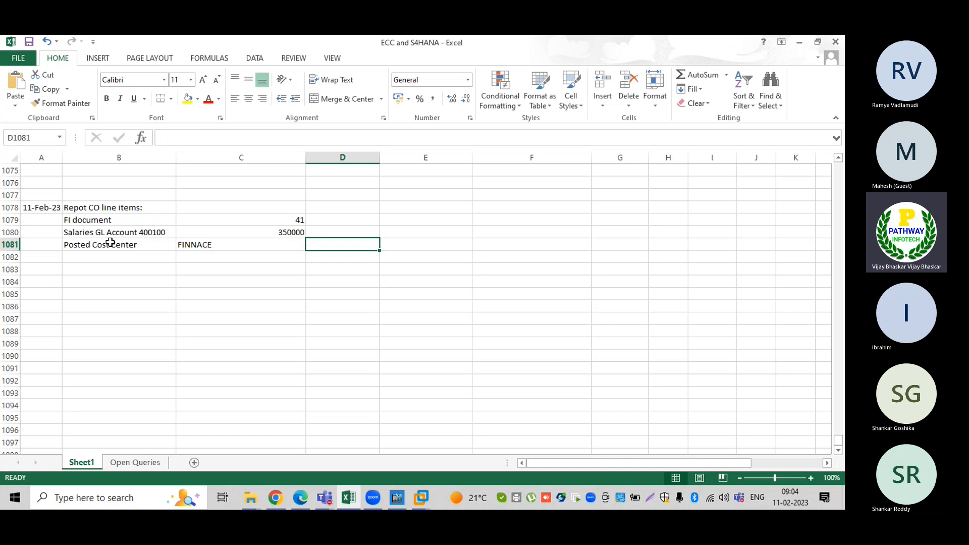
Step: Right-align the values in cells C1079 to C1081
left_click(195, 247)
left_click_drag(251, 220, 246, 244)
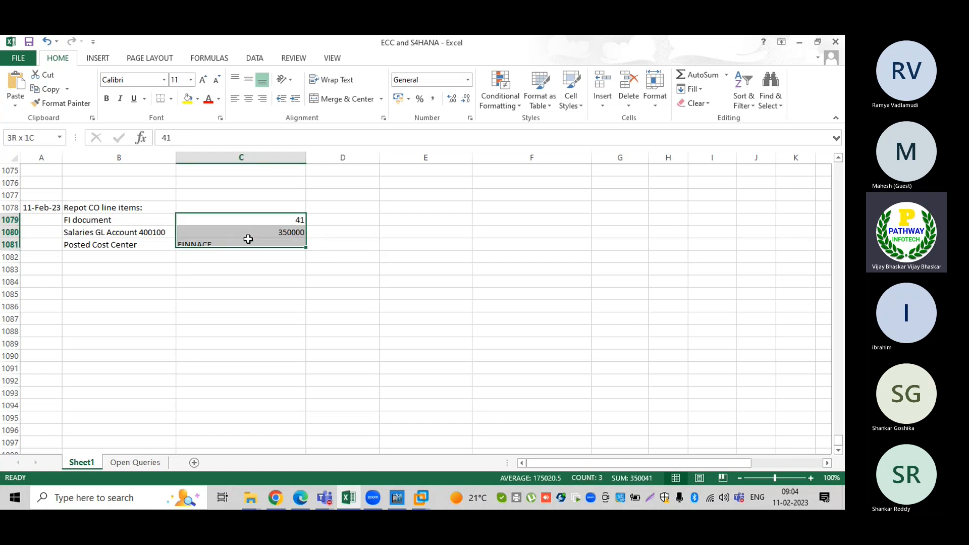
left_click(262, 99)
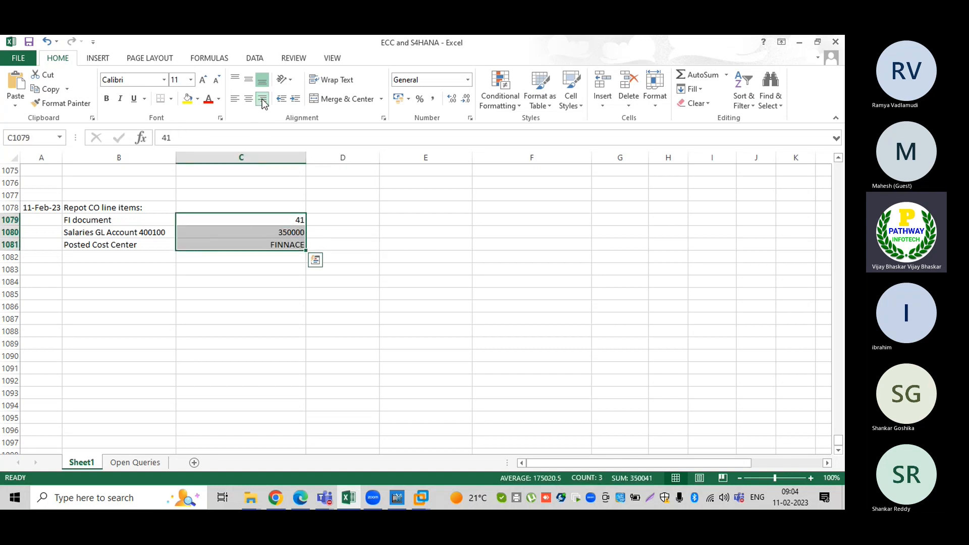
left_click(322, 247)
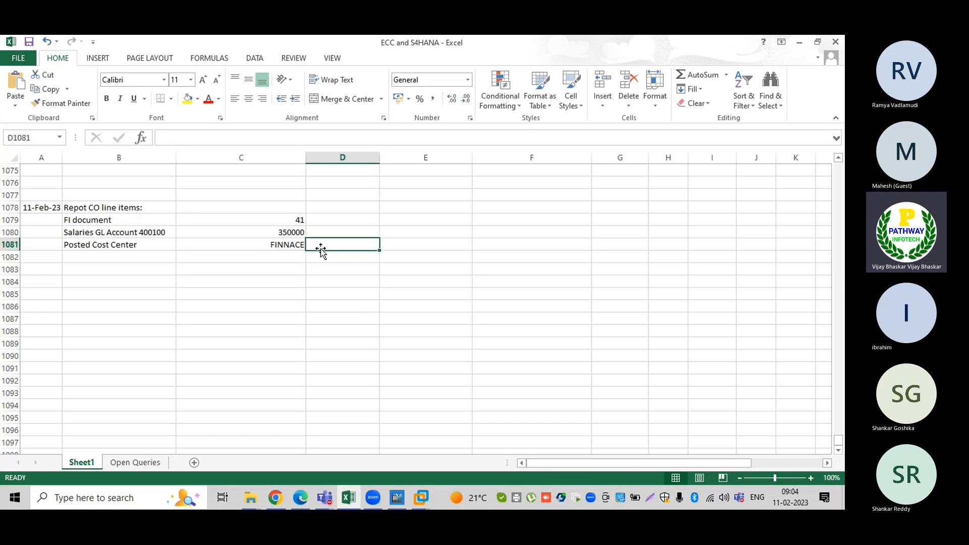
left_click(114, 256)
type("Amoun t")
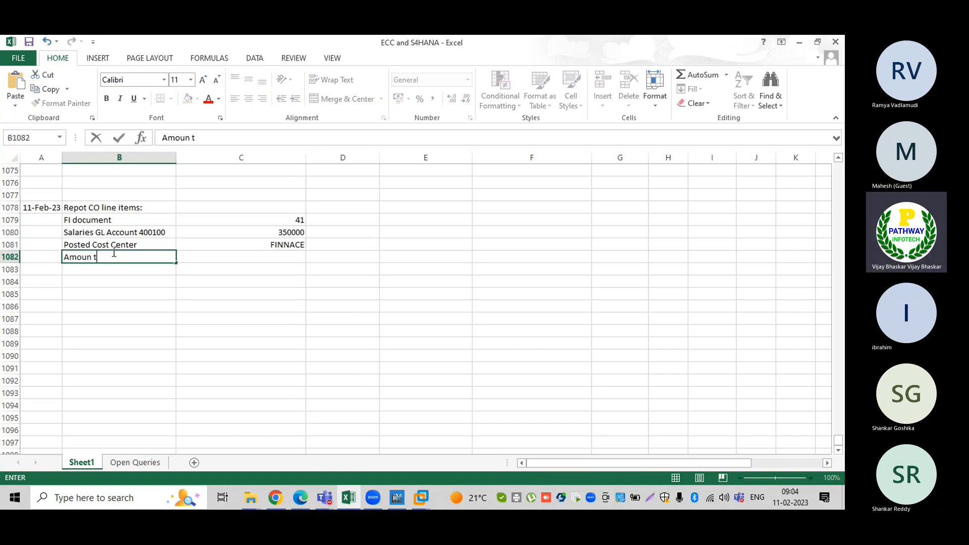
key("BackSpace")
key("BackSpace")
type("t")
key("Tab")
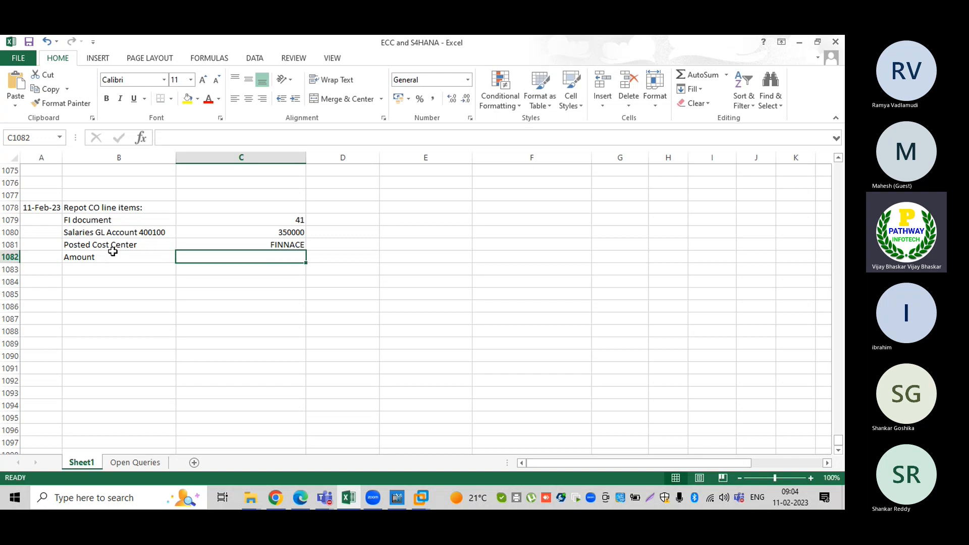
type("350000")
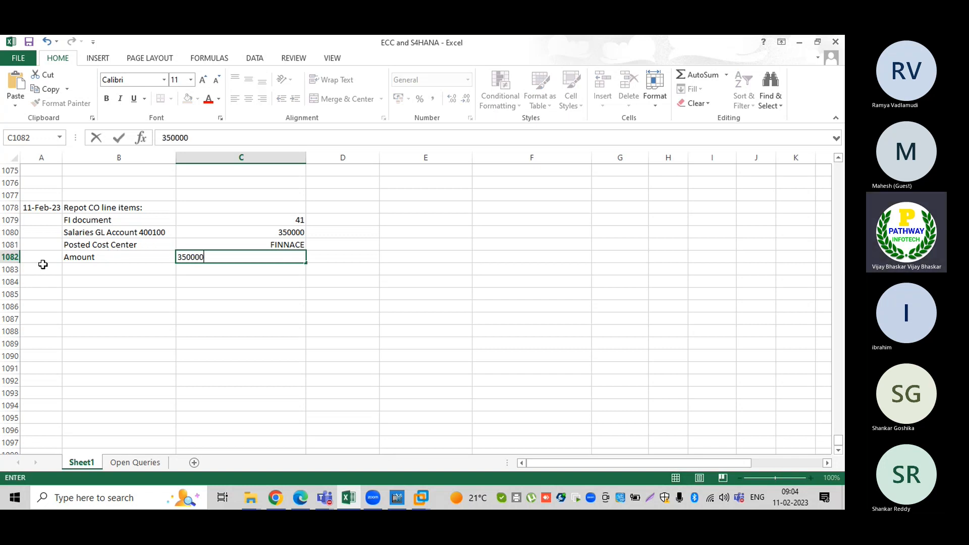
left_click(4, 257)
key("Delete")
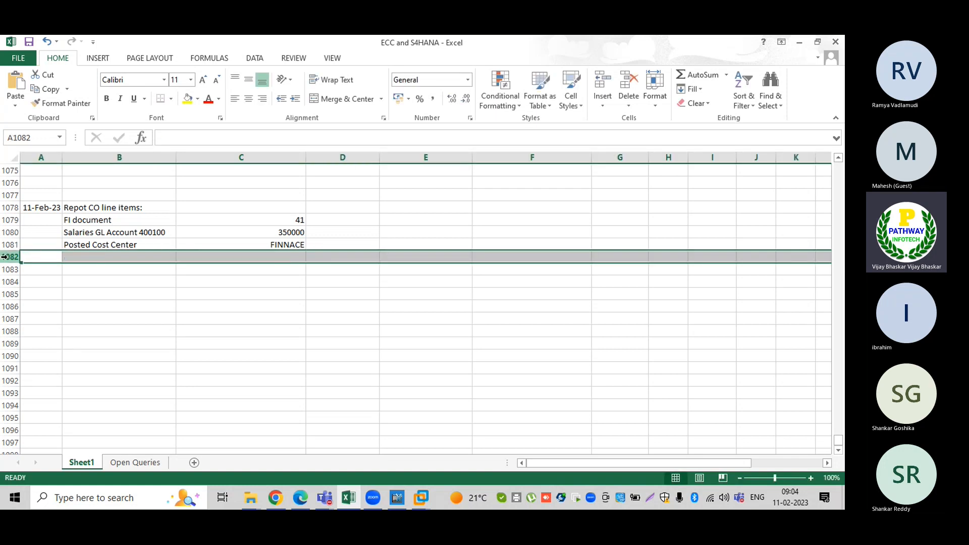
left_click(143, 258)
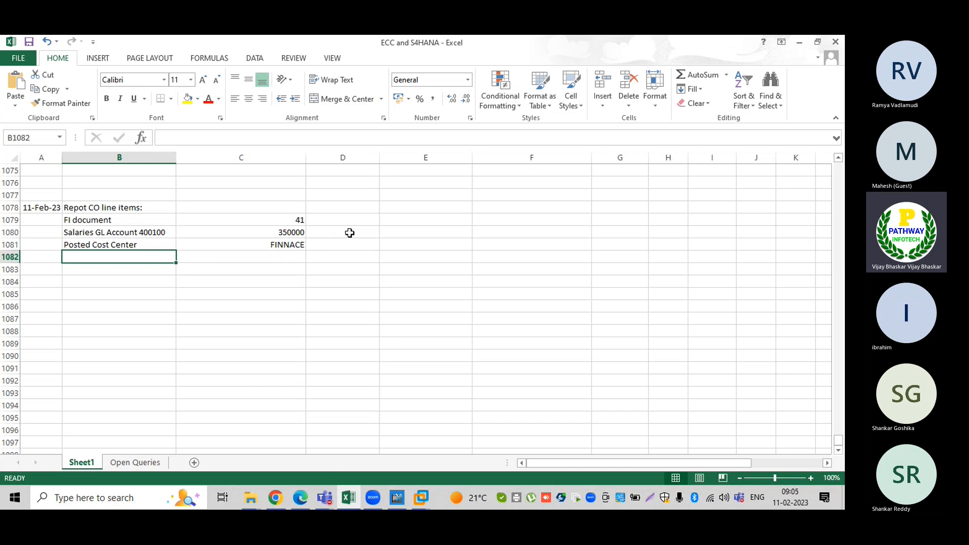
Step: Enter the allocation note "150000 to Marketing Cost center" in E1080, beside the Salaries amount
left_click(298, 230)
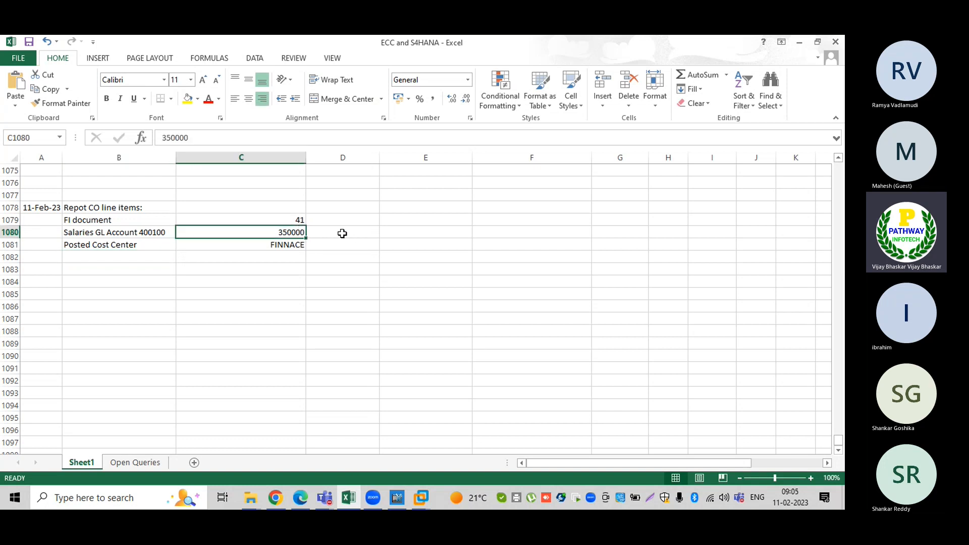
left_click(393, 234)
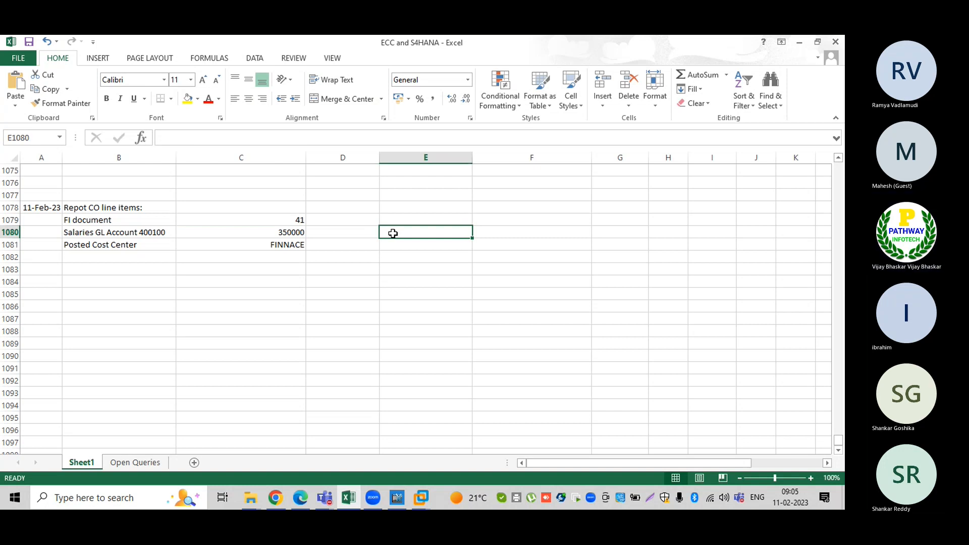
type("28")
key("BackSpace")
key("BackSpace")
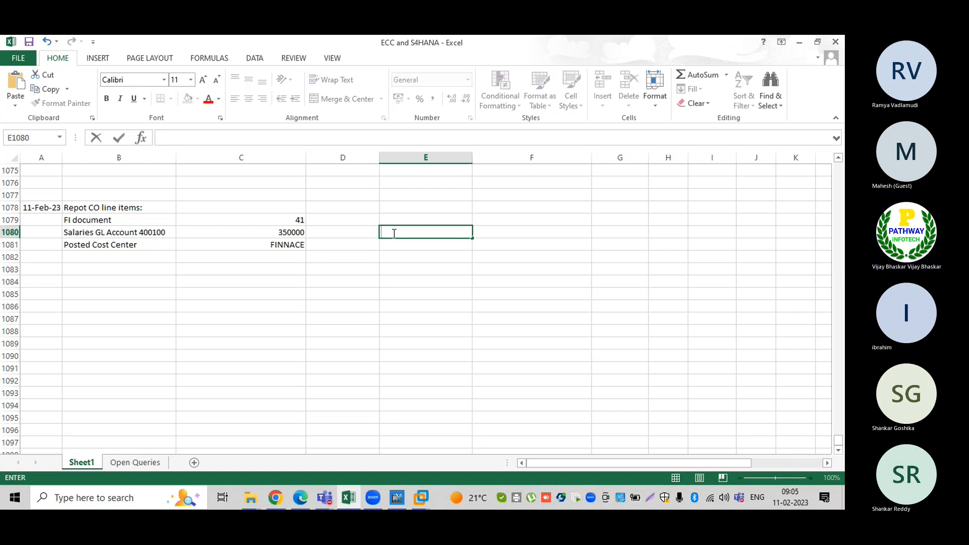
type("150000")
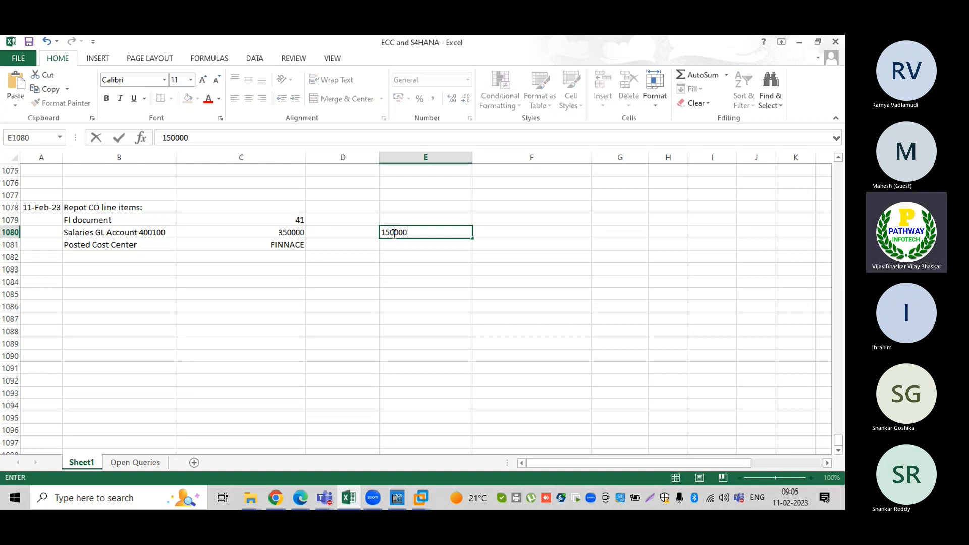
type(" to Marketing")
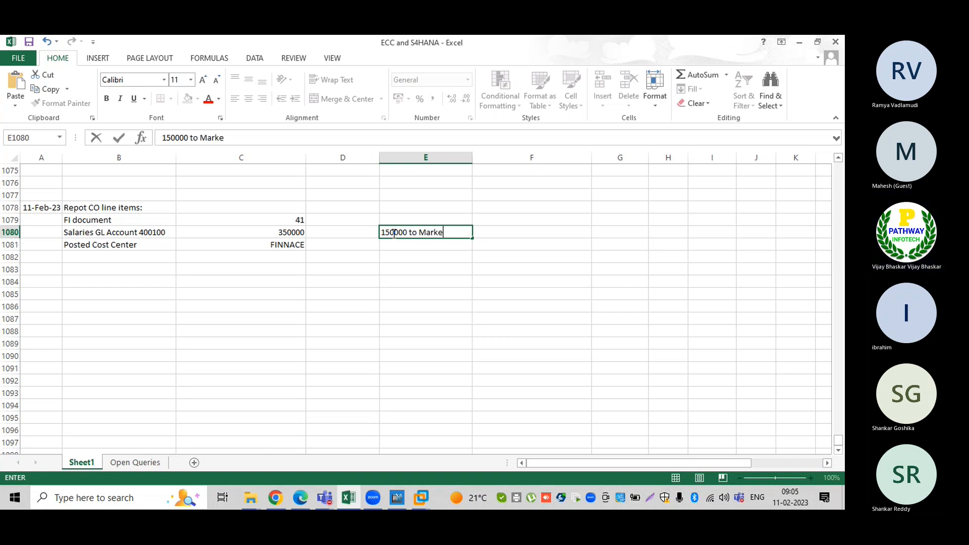
type("De")
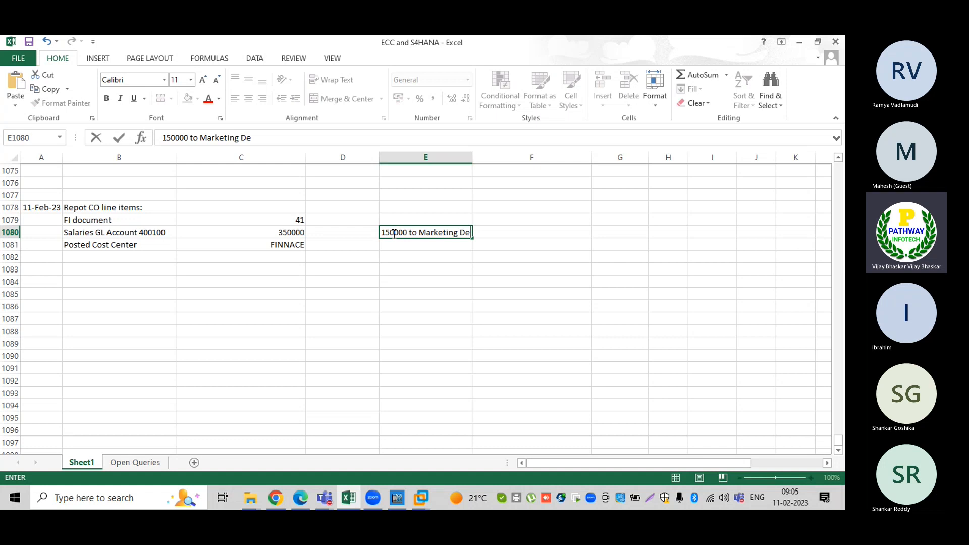
key("BackSpace")
key("BackSpace")
type("Cost center")
key("Return")
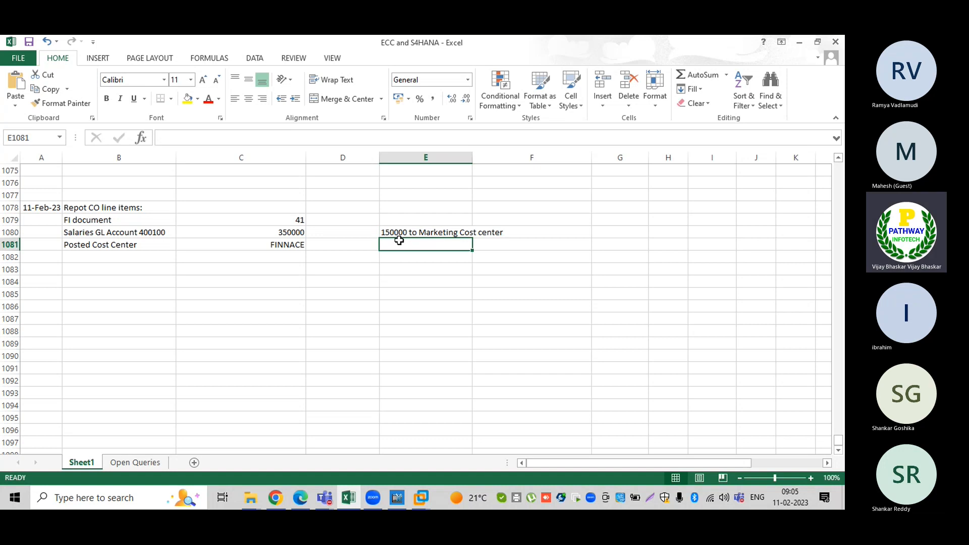
Step: Enter the second allocation note "50000 - Admin Cost center" in E1081
type("50000")
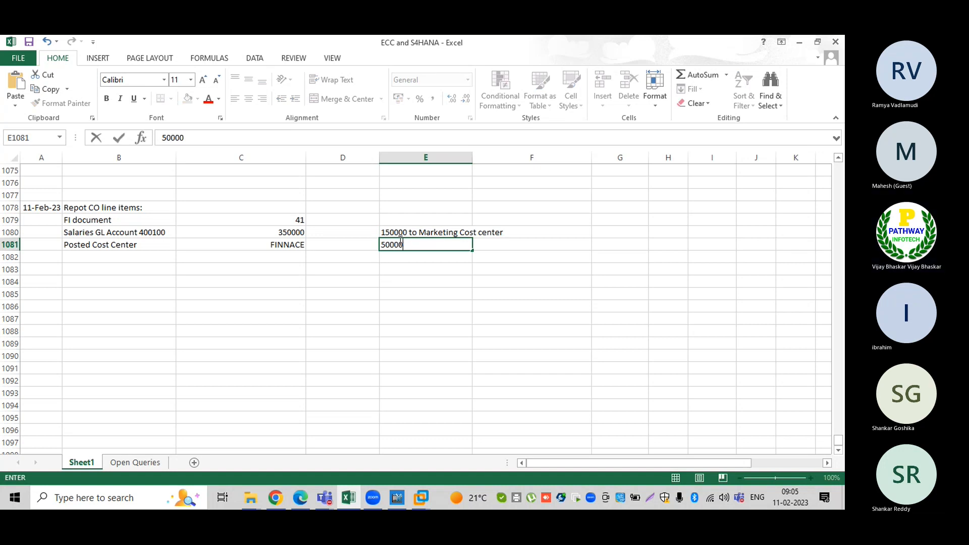
type(" - Admin")
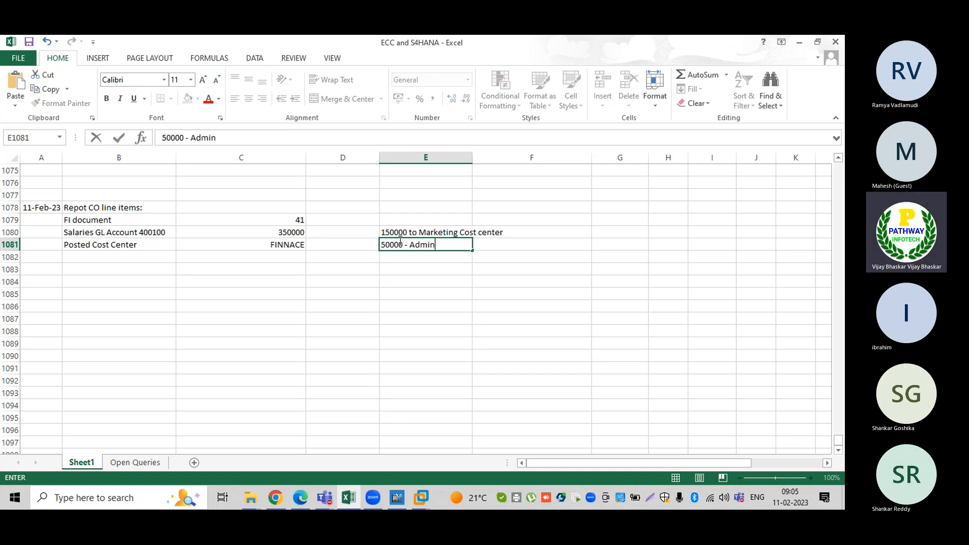
type(" Cost center")
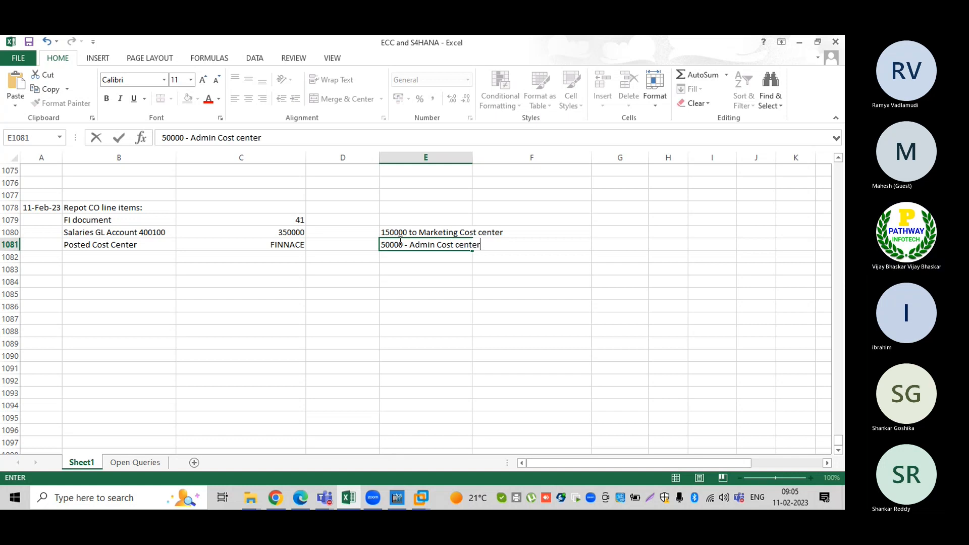
key("Return")
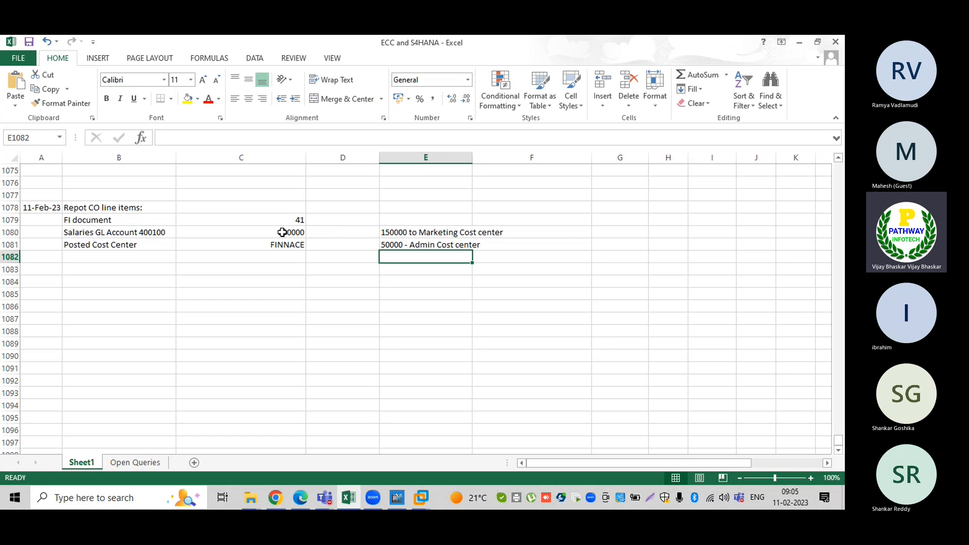
Step: Draw a right brace about 1.32 cm tall beside C1079:C1081 and a straight arrow about 2.49 cm long from it to the Marketing note
left_click(98, 59)
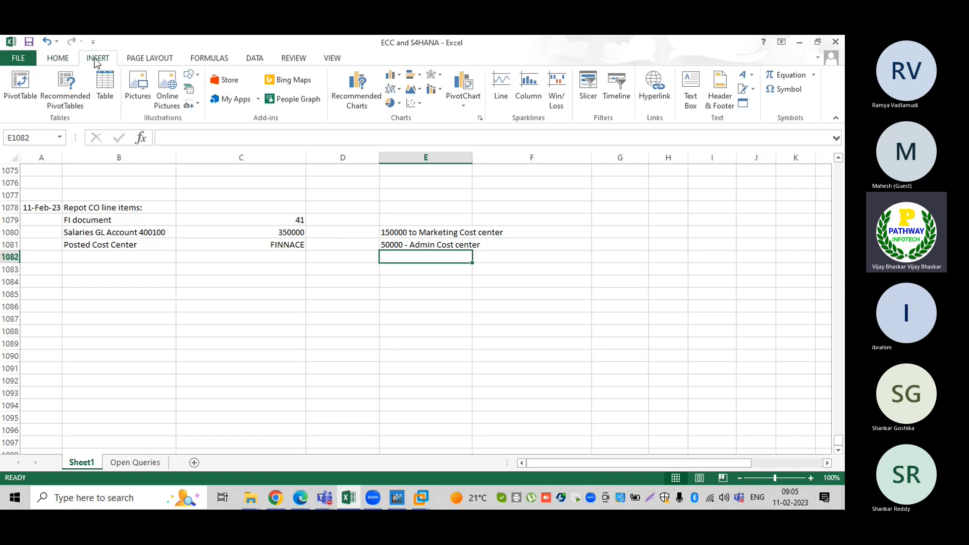
left_click(190, 76)
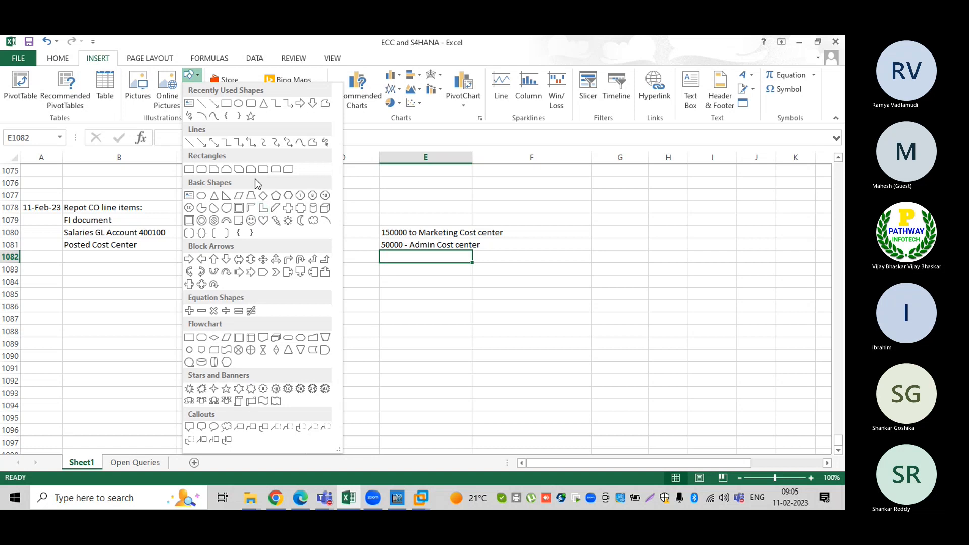
left_click(239, 117)
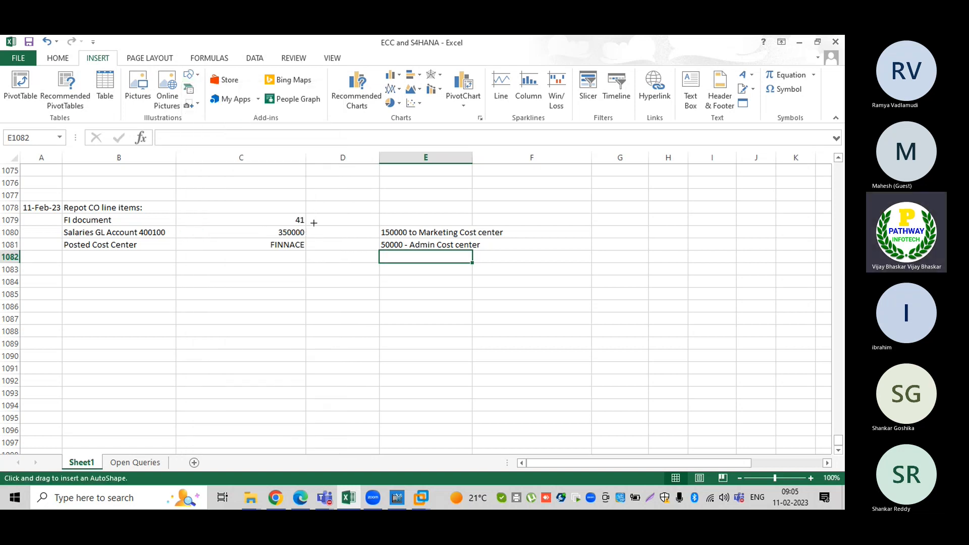
left_click_drag(314, 220, 321, 251)
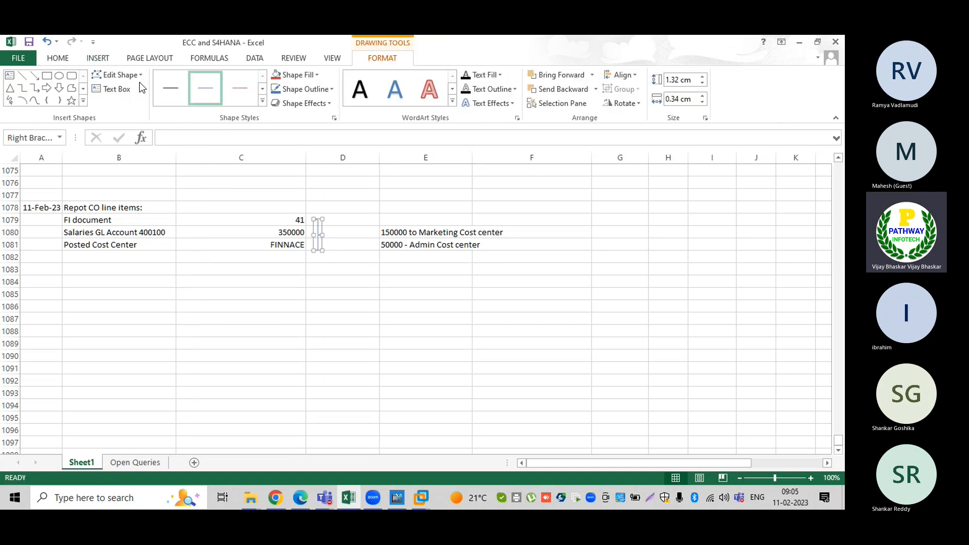
left_click(34, 76)
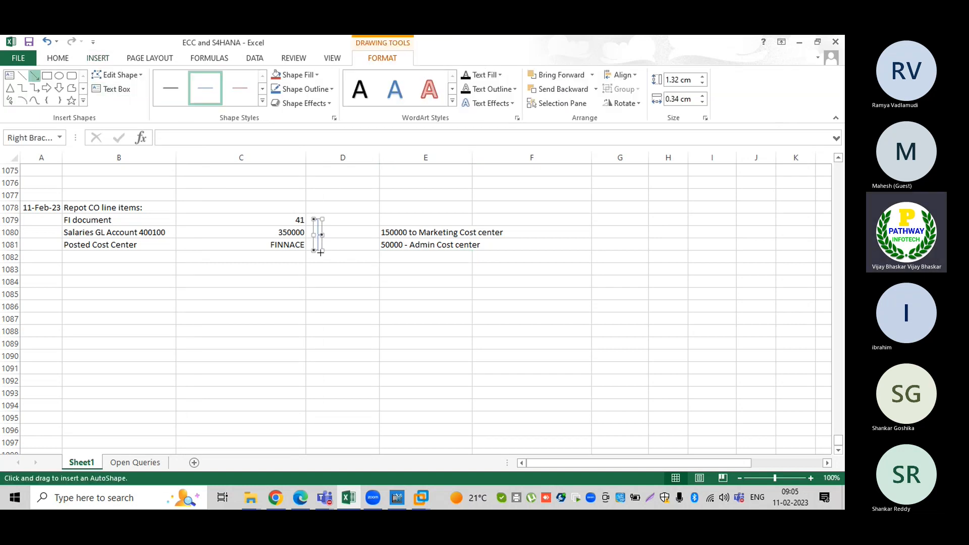
left_click_drag(322, 234, 378, 235)
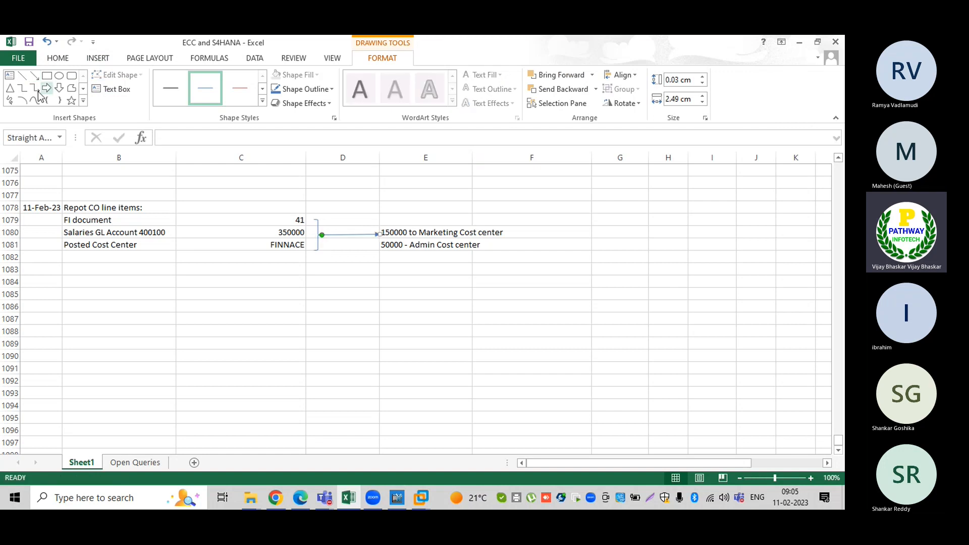
Step: Draw a second straight arrow from the brace to the Admin cost center note in E1081
left_click(35, 75)
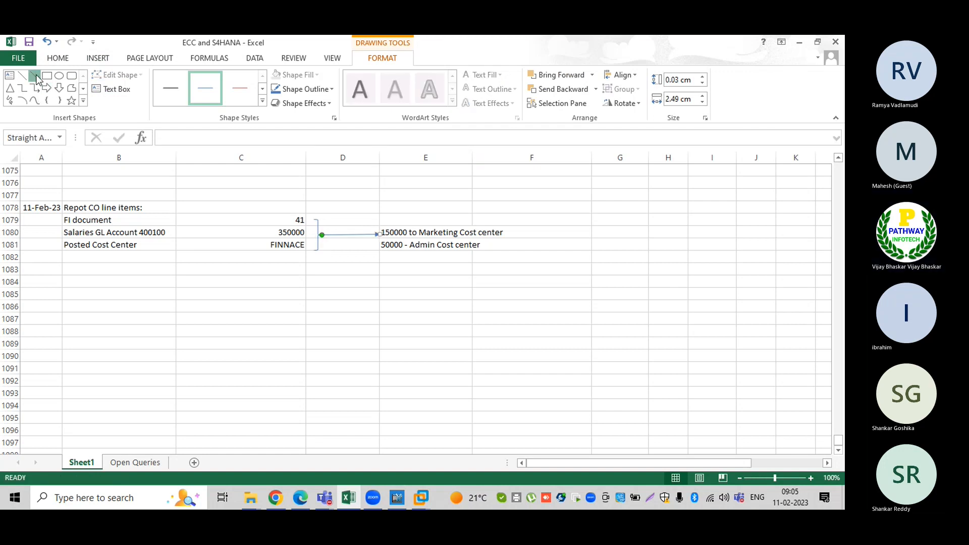
left_click_drag(321, 243, 379, 244)
left_click(325, 255)
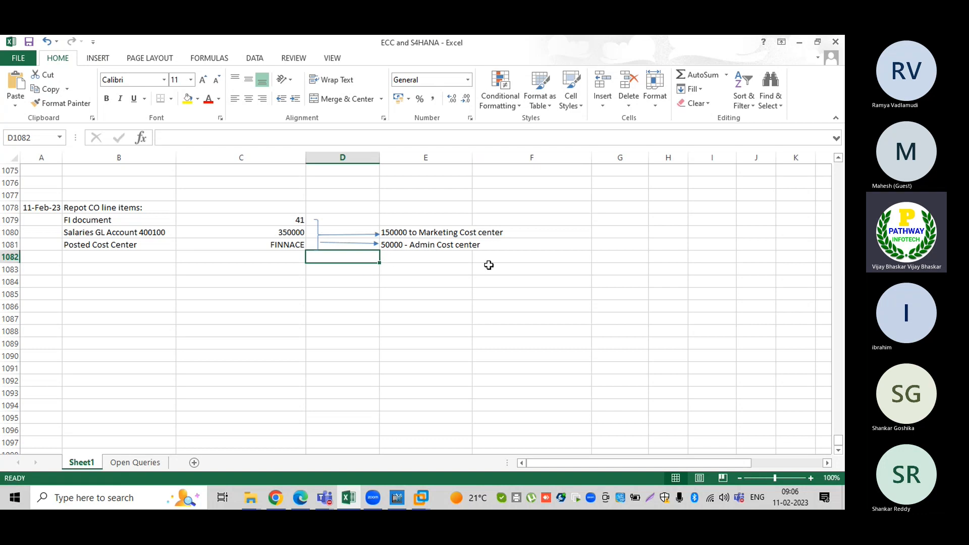
Step: Enter the label "Total Saleasirs" in C1084 and the amount 350000 in D1084
left_click(347, 283)
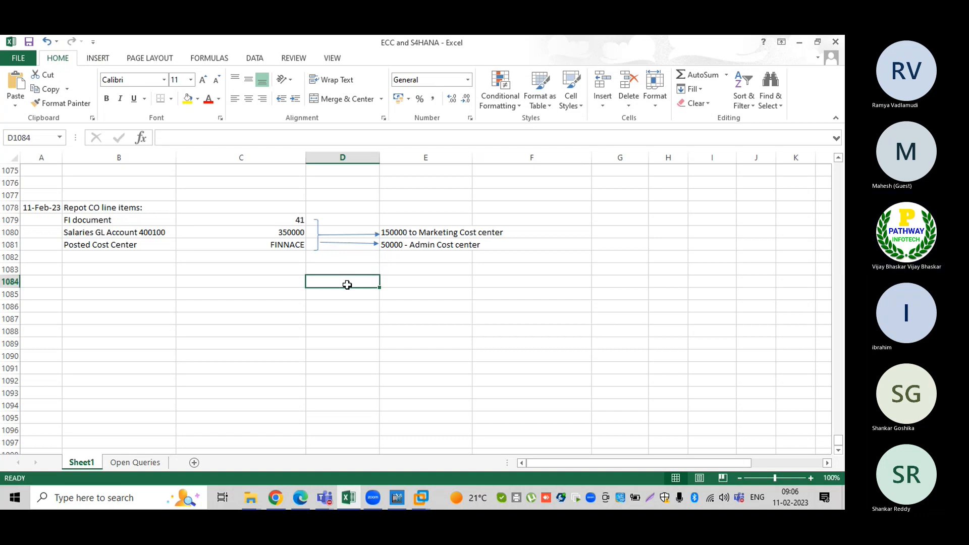
left_click(269, 282)
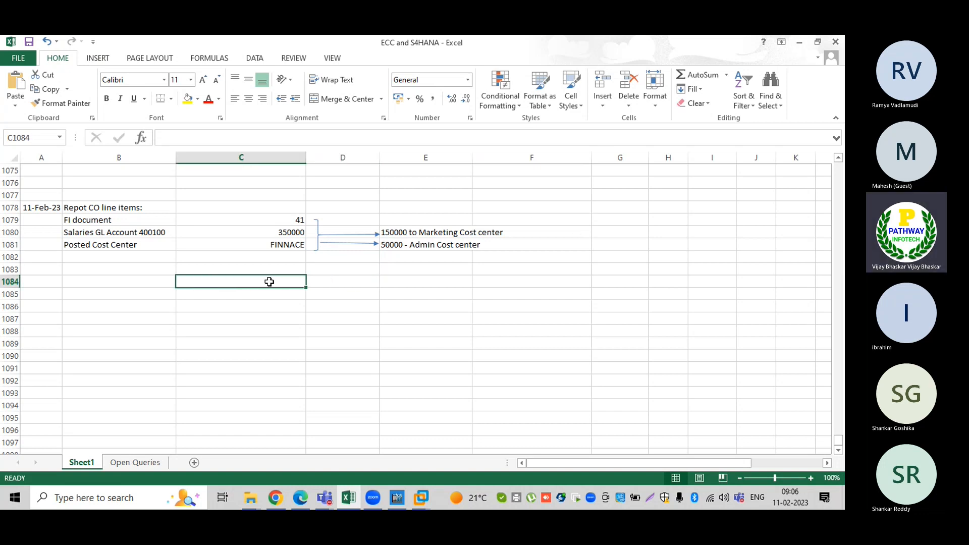
type("Total ")
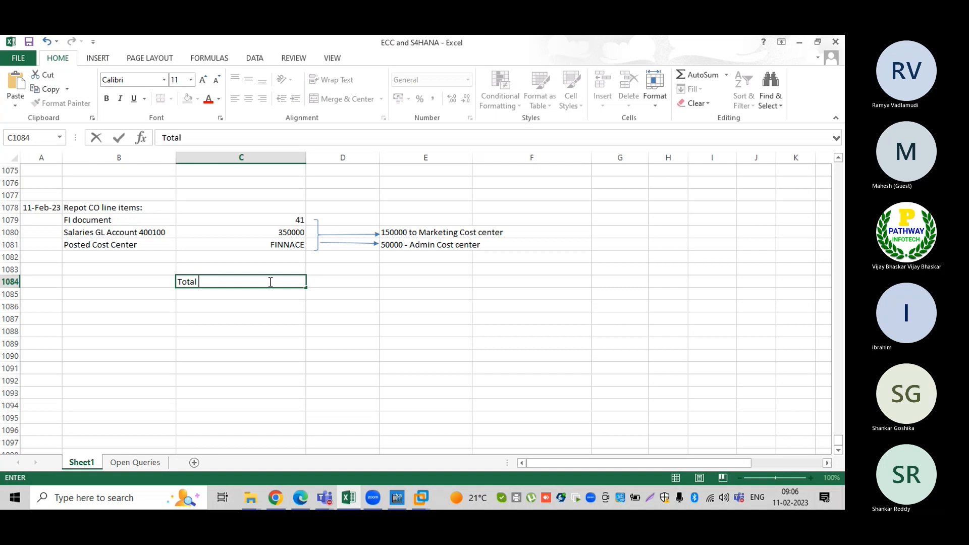
type("Saleasir")
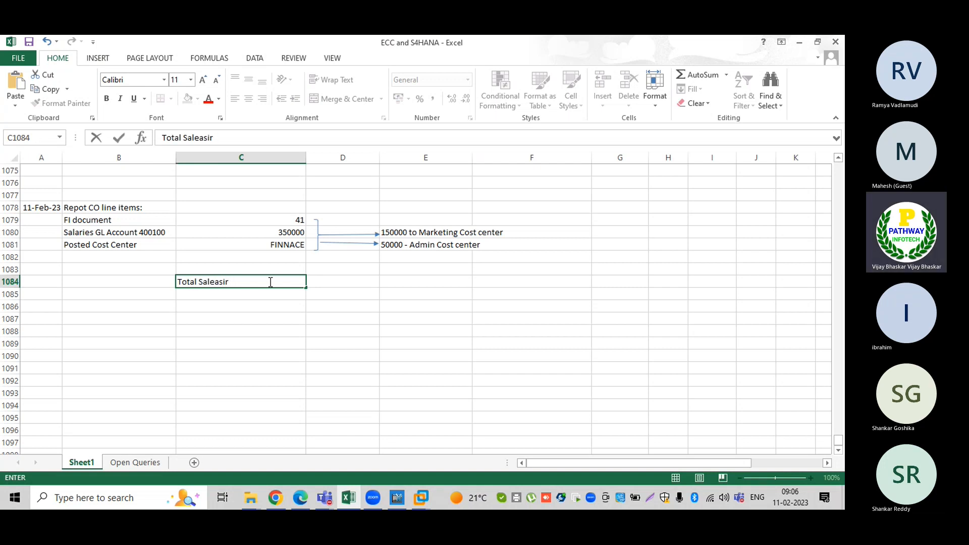
type("s")
key("Tab")
type("35")
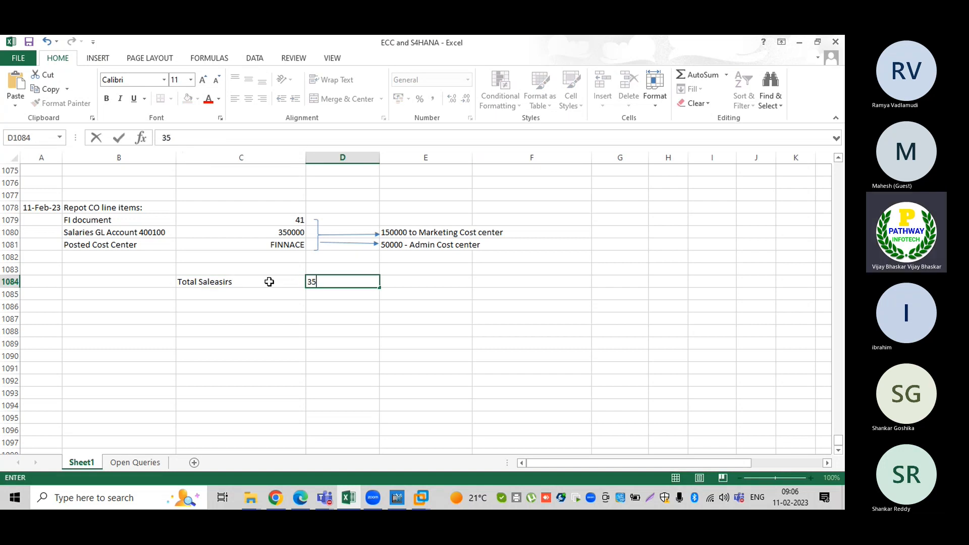
type("0000")
key("Return")
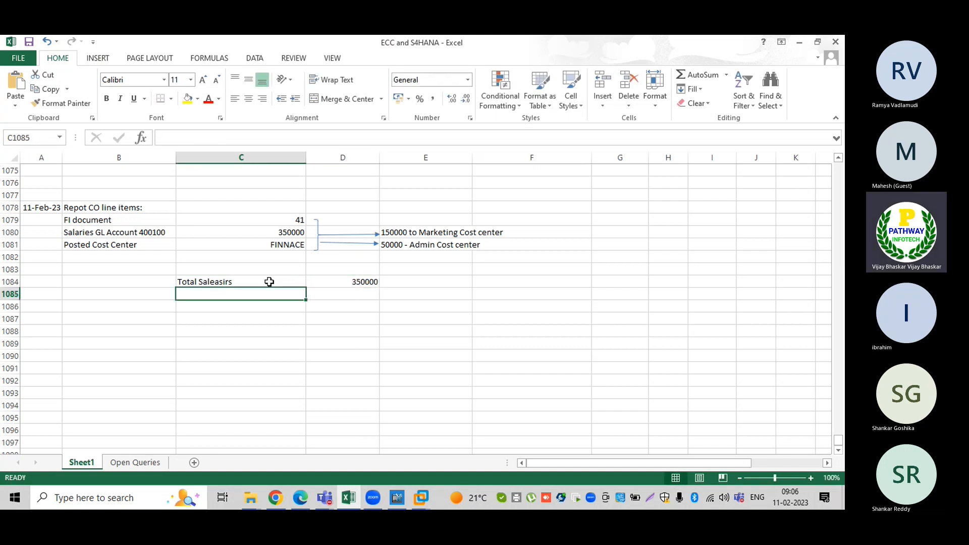
type("-")
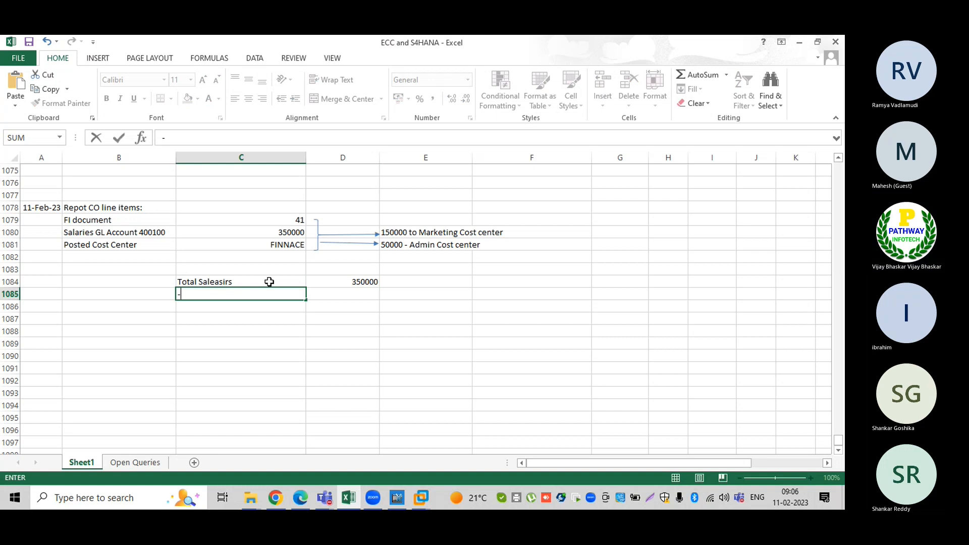
left_click(269, 282)
key("BackSpace")
key("BackSpace")
key("BackSpace")
key("BackSpace")
key("BackSpace")
key("BackSpace")
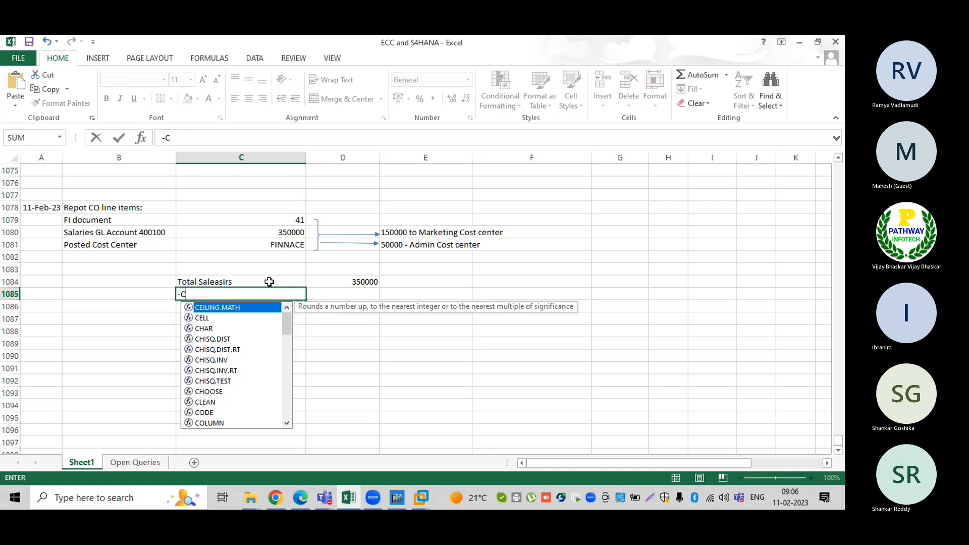
Step: Enter "-Finance Dep Poration" as text in C1085 and the amount -100000 in D1085
type("'-")
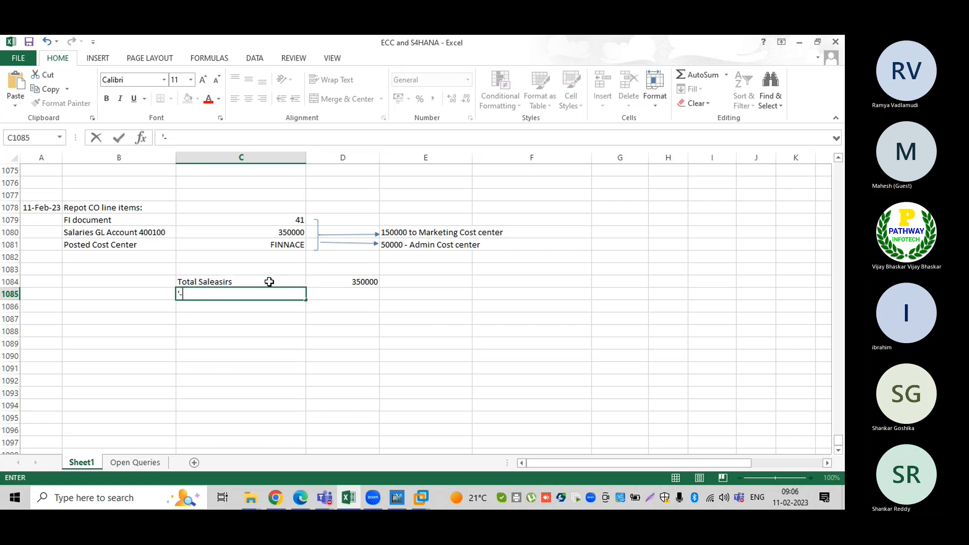
type("Finance")
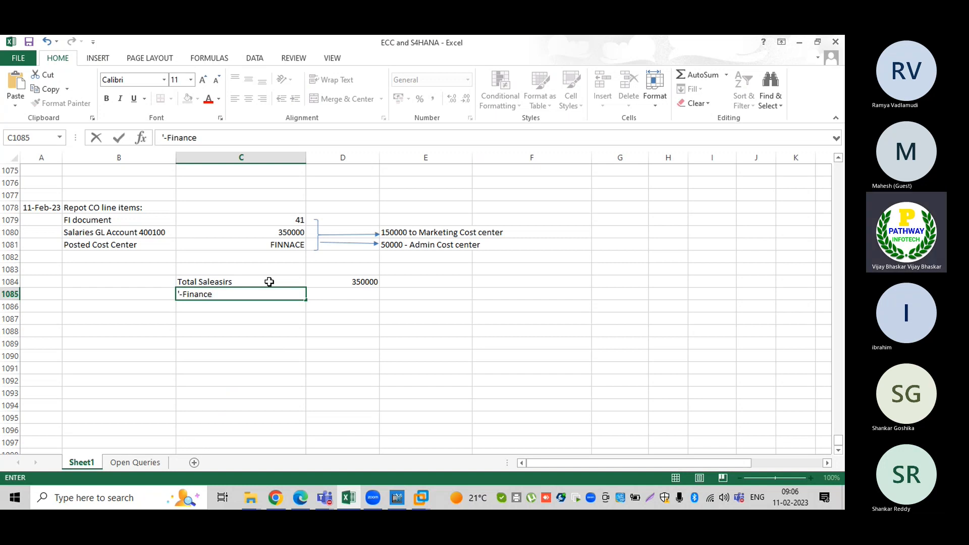
type(" Dep Poration")
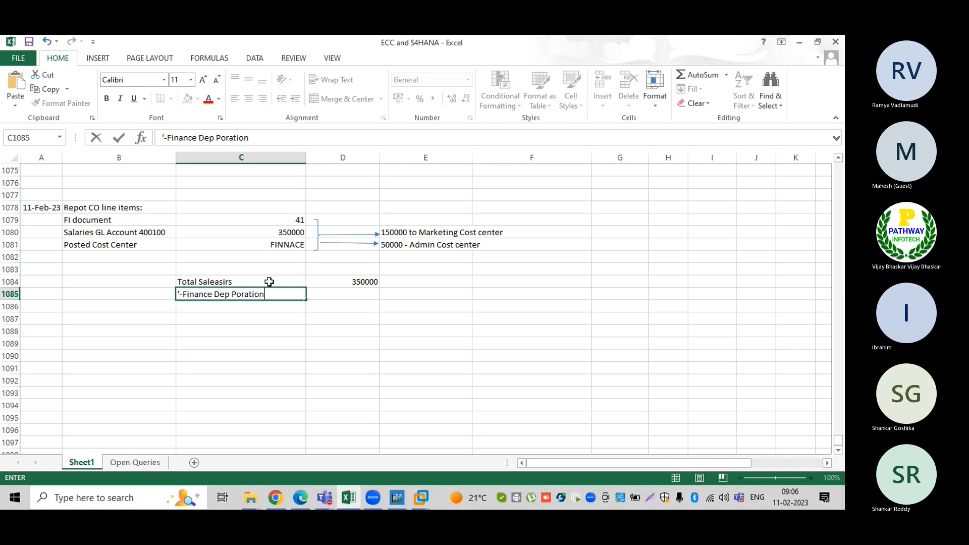
key("Tab")
type("-")
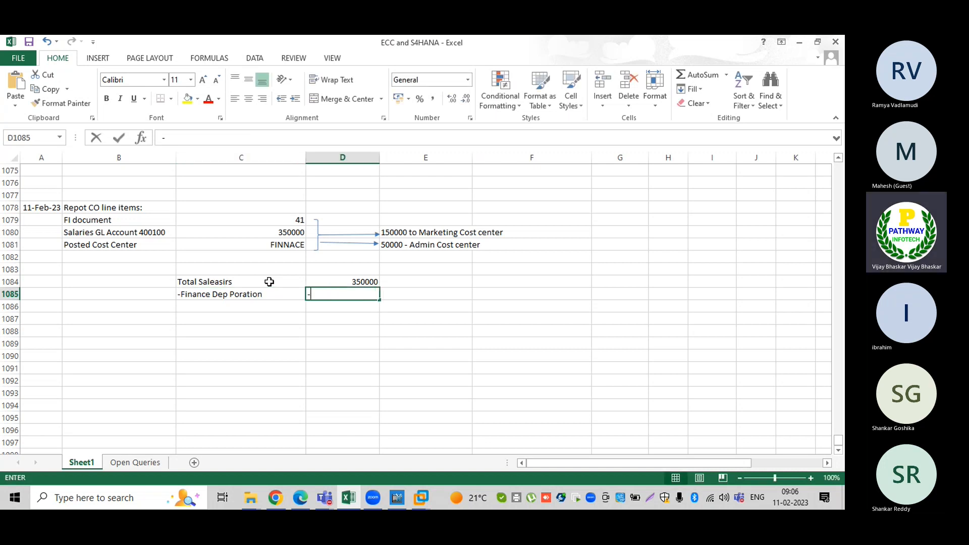
type("100000")
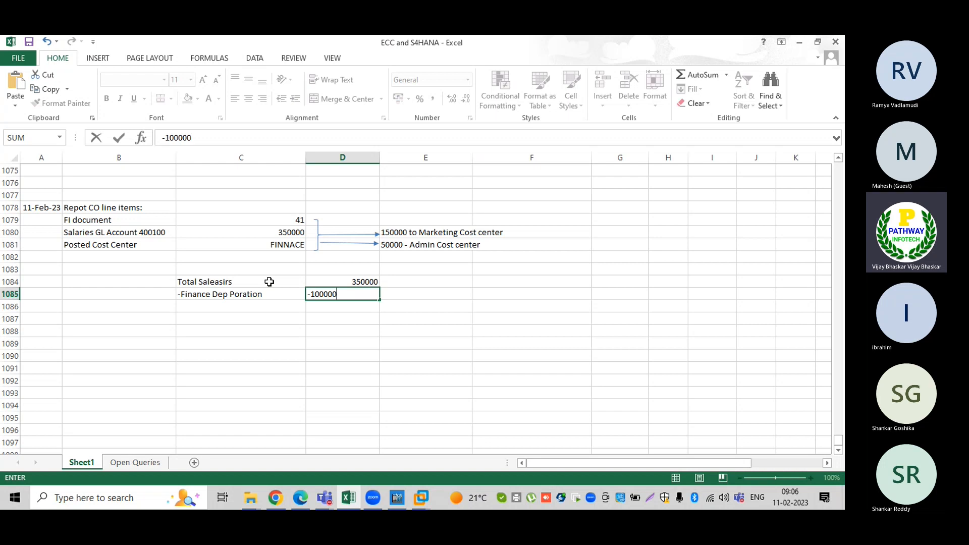
key("Return")
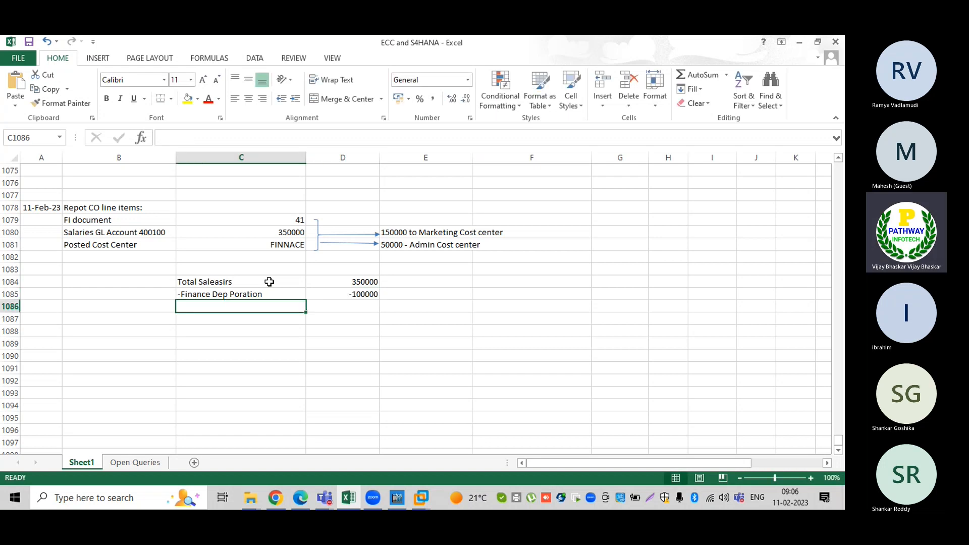
Step: Copy the Finance label down to C1086, change it to "-Admin Dep Poration", and enter -50000 in D1086
key("ctrl+d")
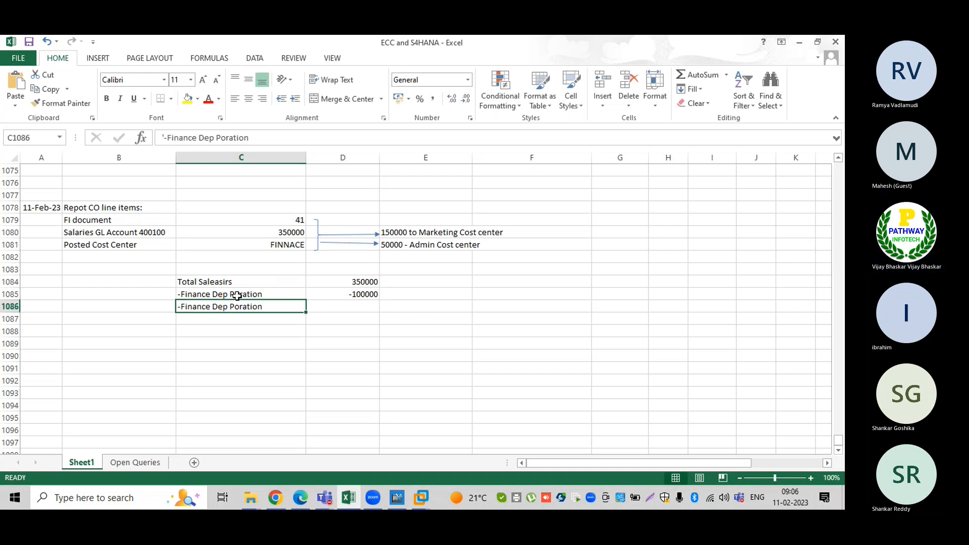
double_click(209, 305)
key("BackSpace")
key("BackSpace")
key("BackSpace")
key("BackSpace")
key("BackSpace")
key("BackSpace")
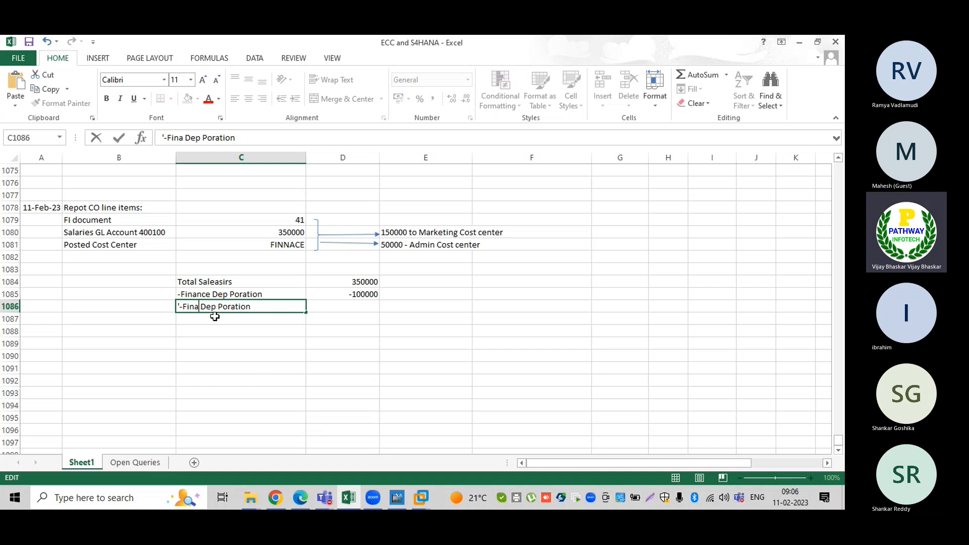
key("BackSpace")
type("Admin")
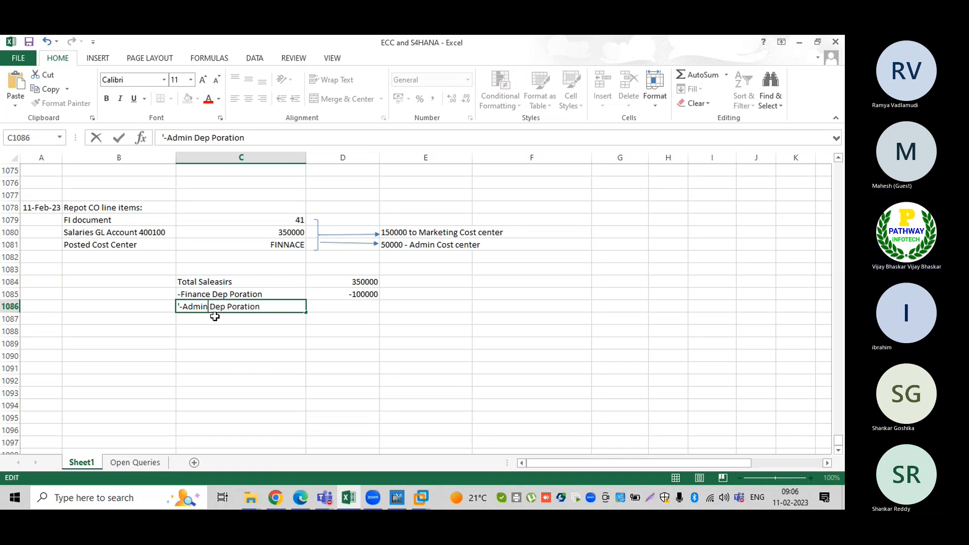
key("Tab")
type("-50000")
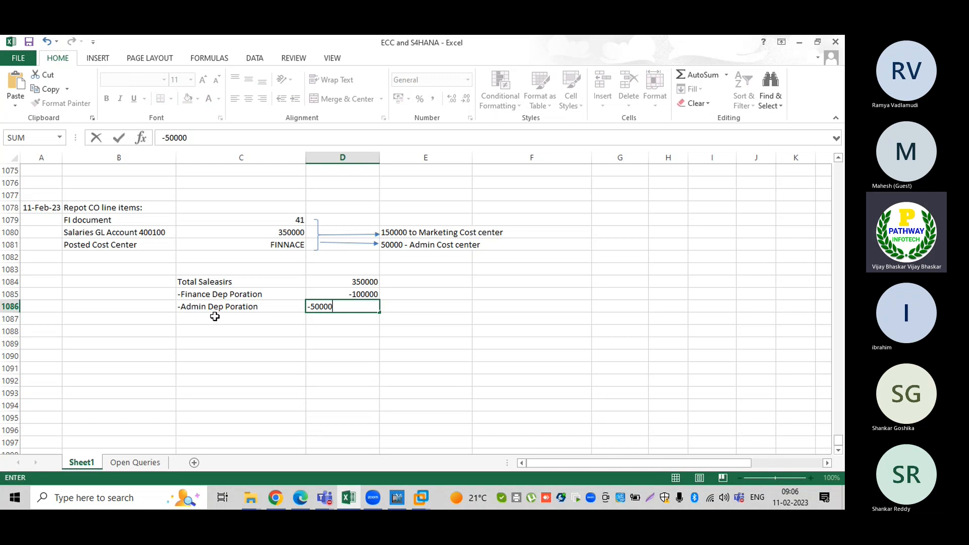
left_click(214, 316)
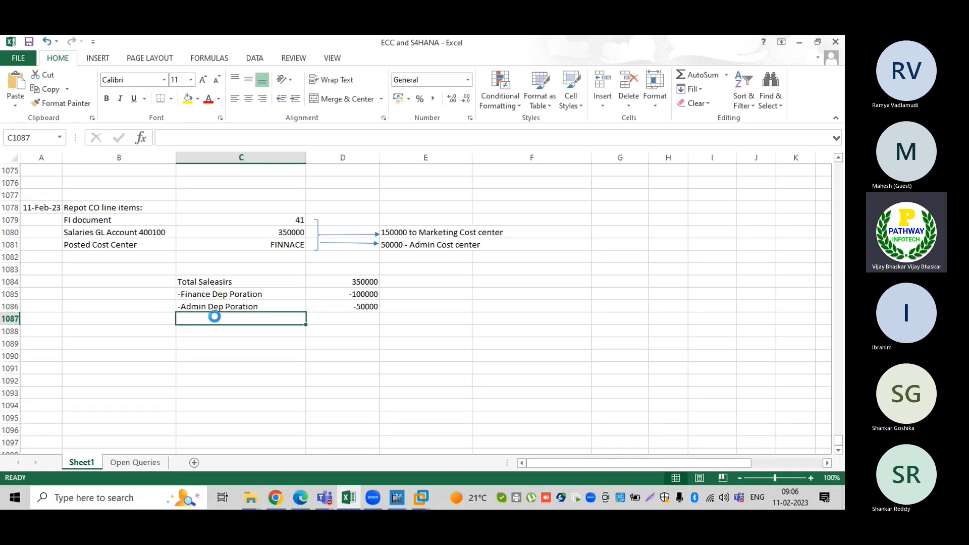
Step: Copy the Admin label down to C1087 and change it to "-Marketing Dep Poration"
key("ctrl+d")
double_click(204, 319)
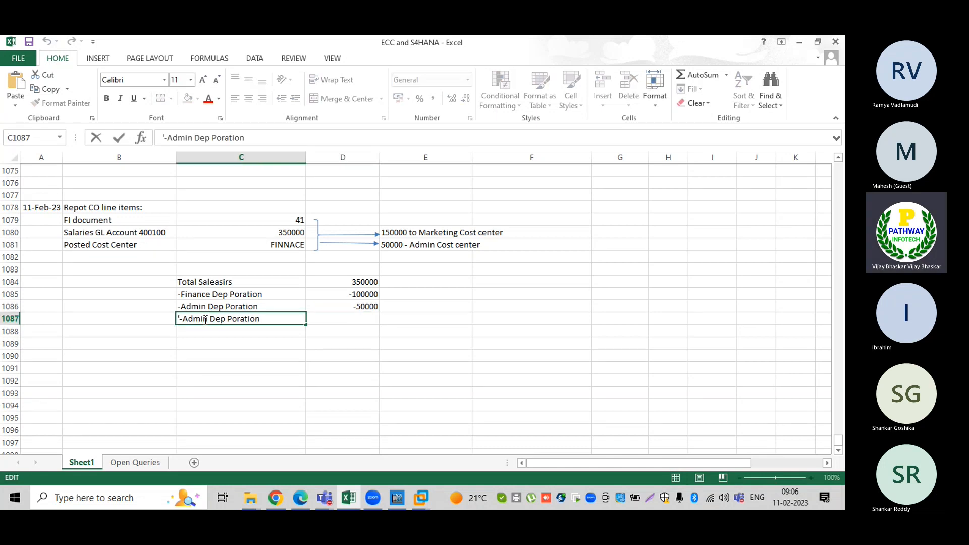
key("BackSpace")
key("BackSpace")
key("BackSpace")
key("BackSpace")
key("BackSpace")
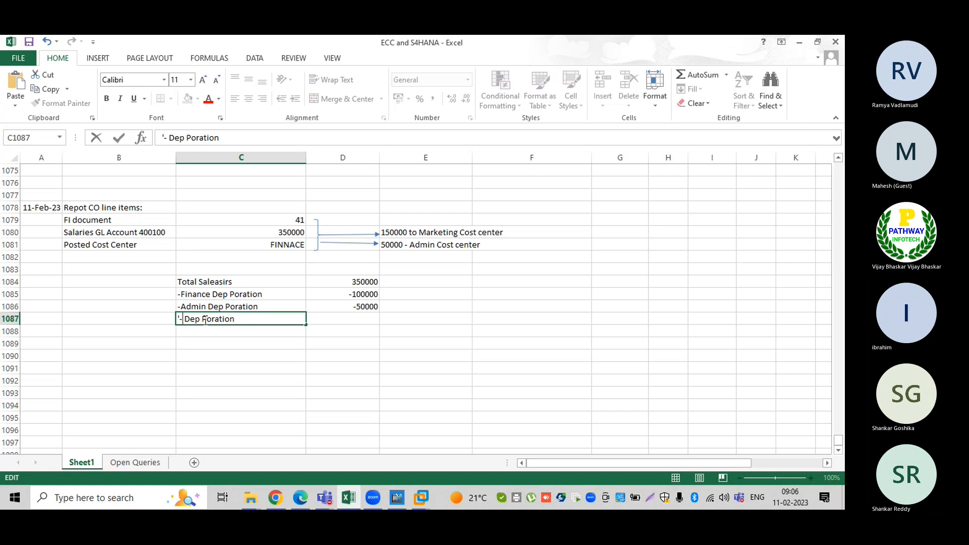
type("Marketing")
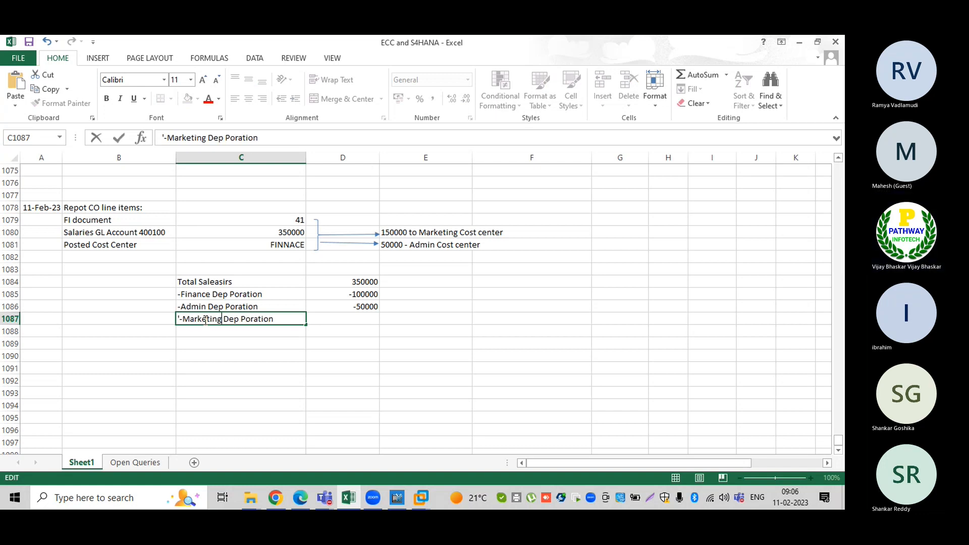
Step: Enter the Marketing amount -150000 in D1087
key("Tab")
type("-")
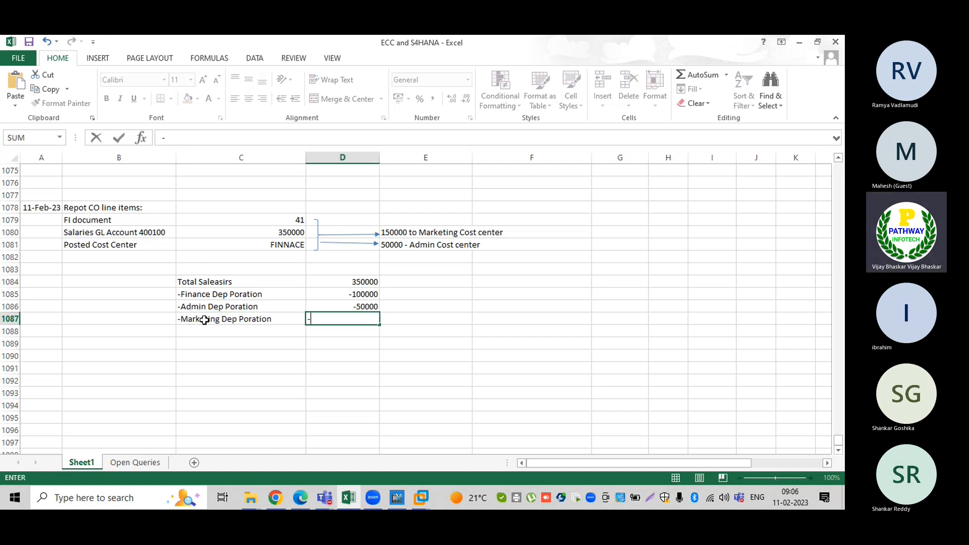
type("1000")
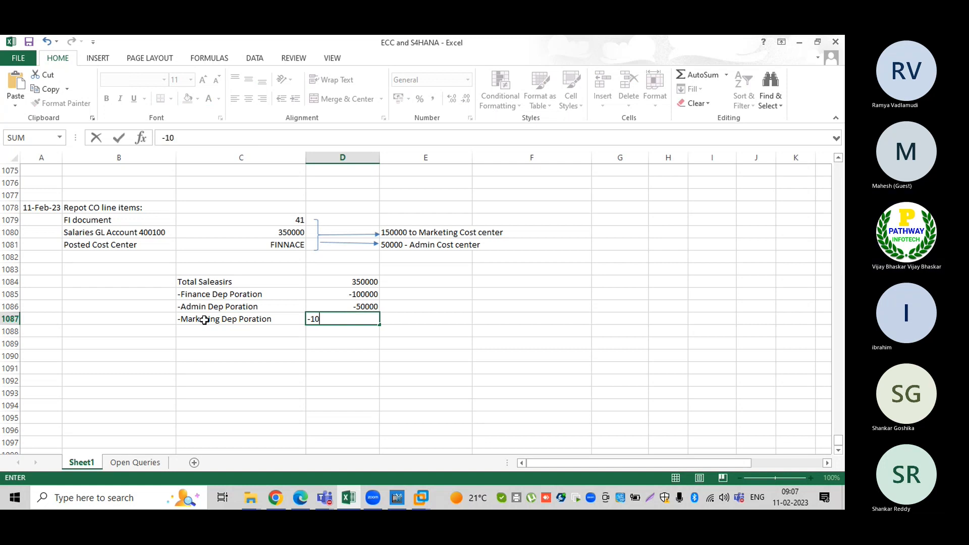
key("BackSpace")
key("BackSpace")
key("BackSpace")
key("BackSpace")
type("1000")
key("BackSpace")
key("BackSpace")
key("BackSpace")
type("50000")
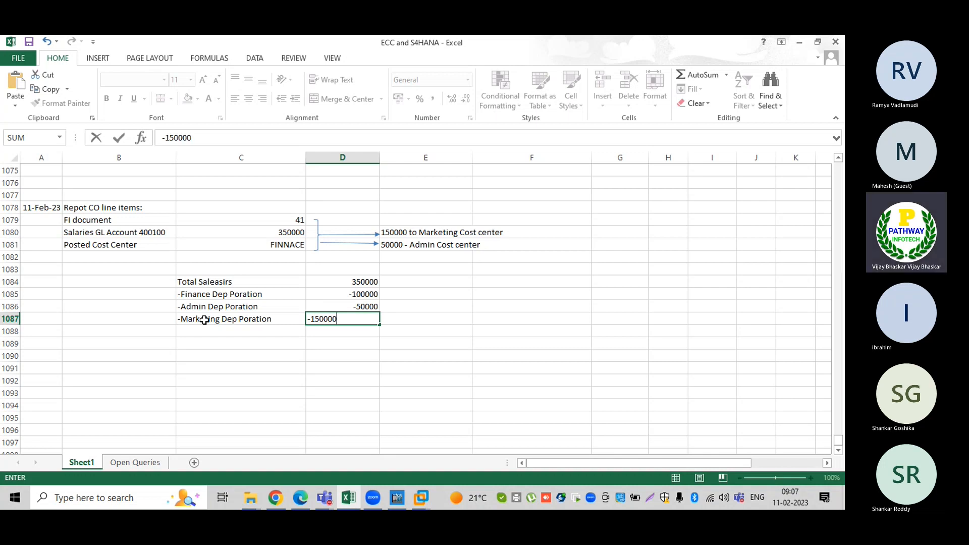
key("Return")
Step: Set the Finance amount in D1085 to -150000 and check the sum of D1085:D1087 against the total
left_click_drag(373, 293, 368, 320)
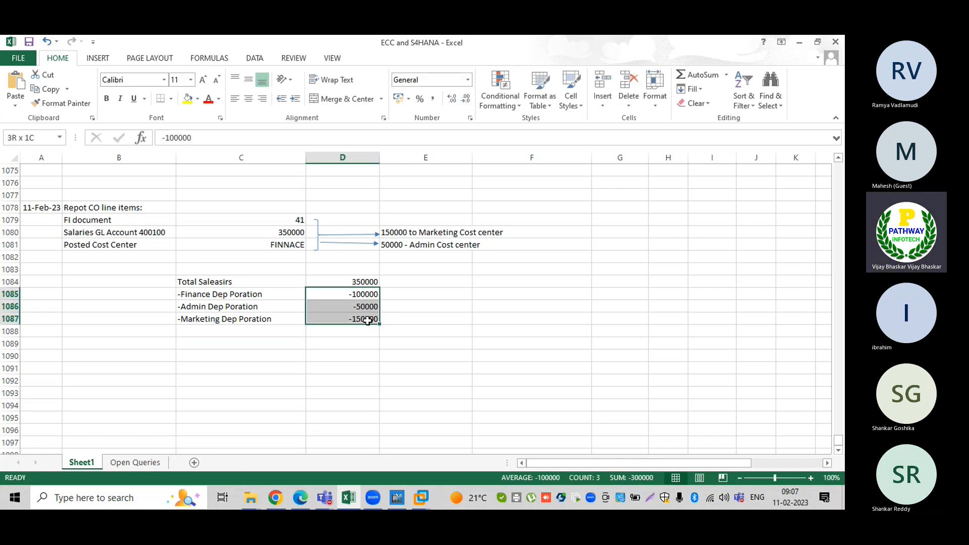
double_click(359, 295)
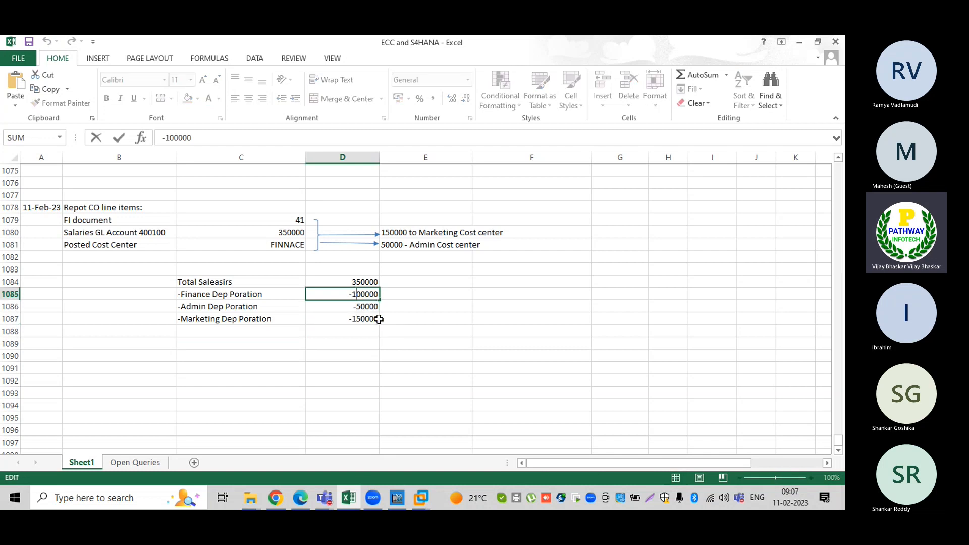
key("BackSpace")
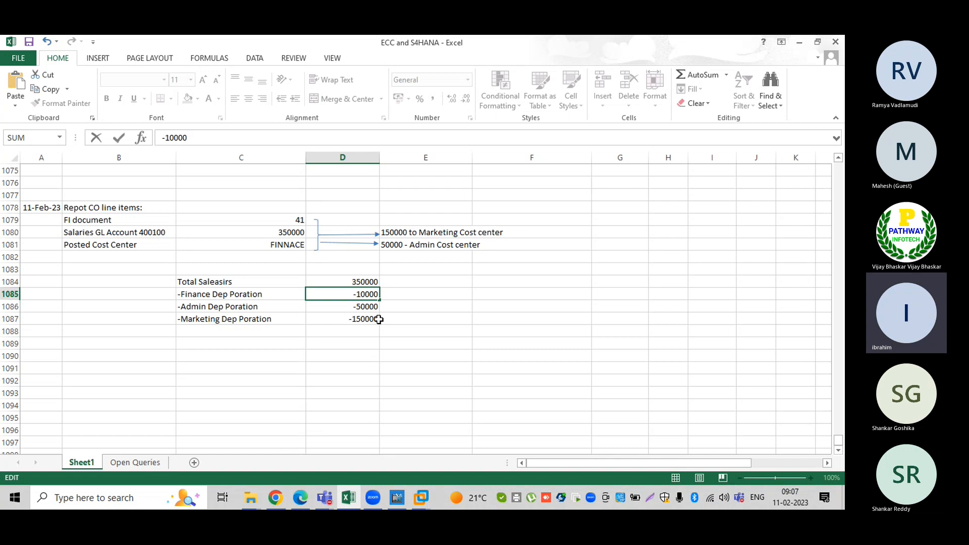
type("5")
key("Return")
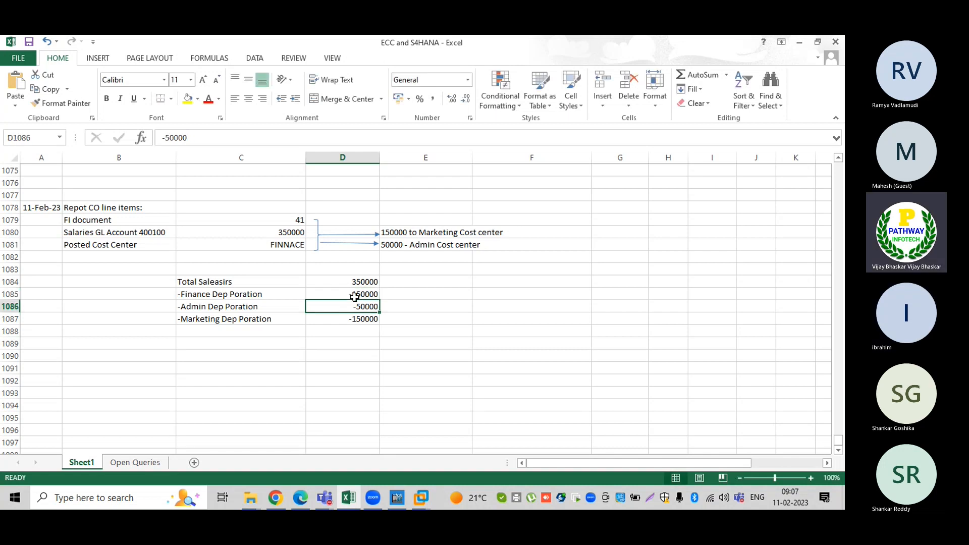
left_click_drag(354, 294, 355, 318)
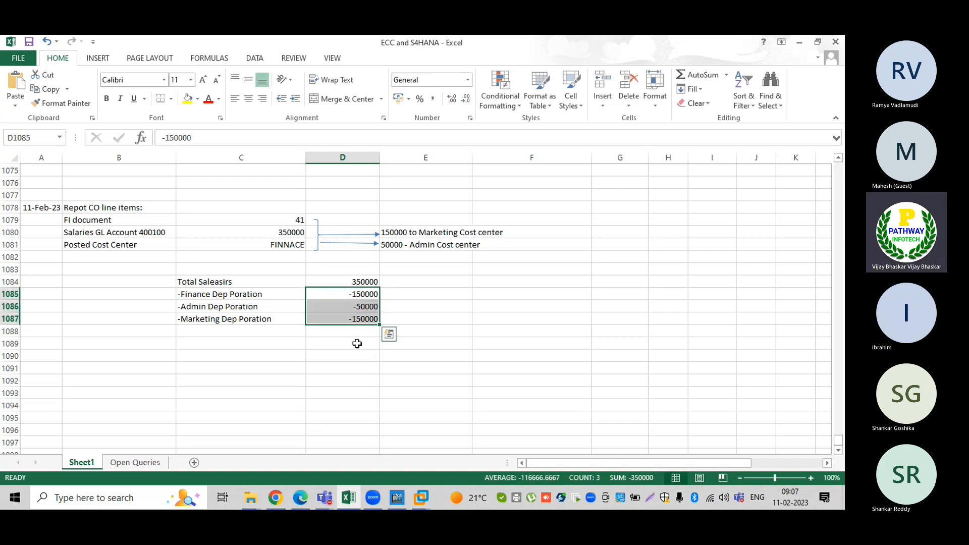
Step: Set both the Admin amount in D1086 and the Finance amount in D1085 to -100000
double_click(361, 308)
key("BackSpace")
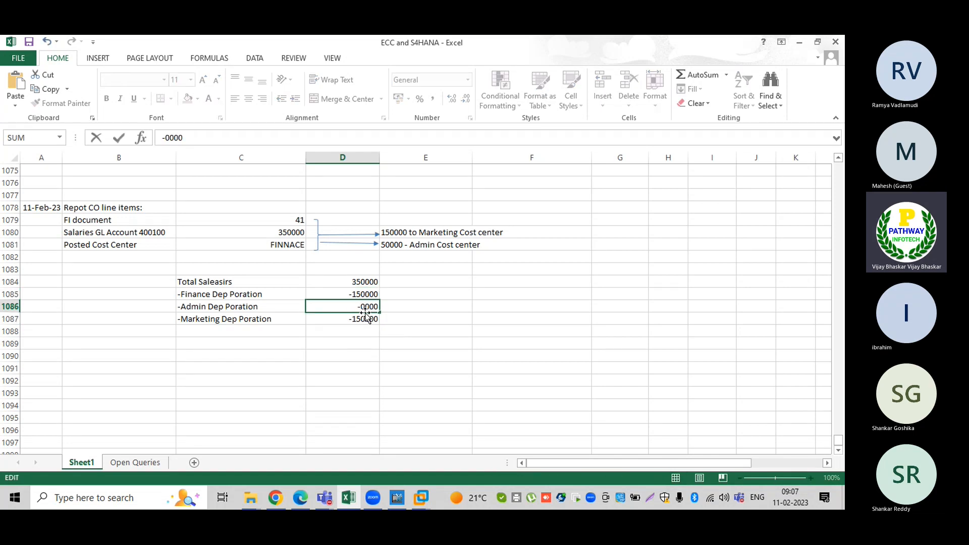
type("10")
double_click(362, 293)
key("BackSpace")
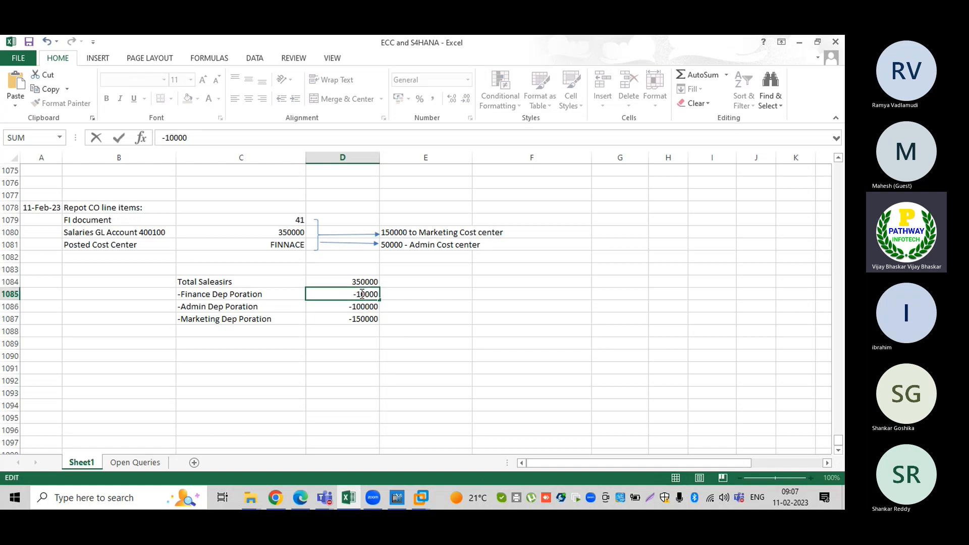
type("0")
key("Return")
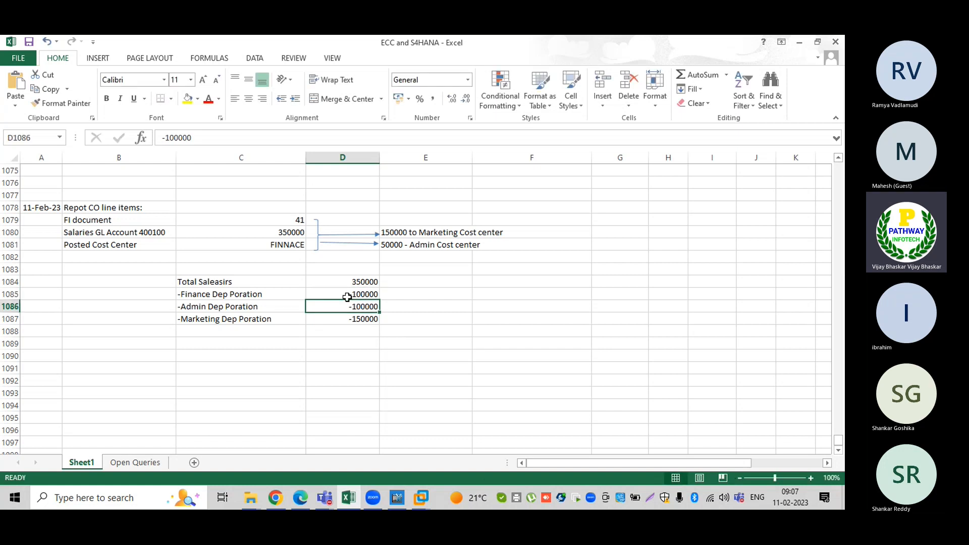
Step: Check the sum of the department amounts D1085:D1087 alone and together with the total in D1084, plus the posted cost center
left_click_drag(345, 295, 343, 317)
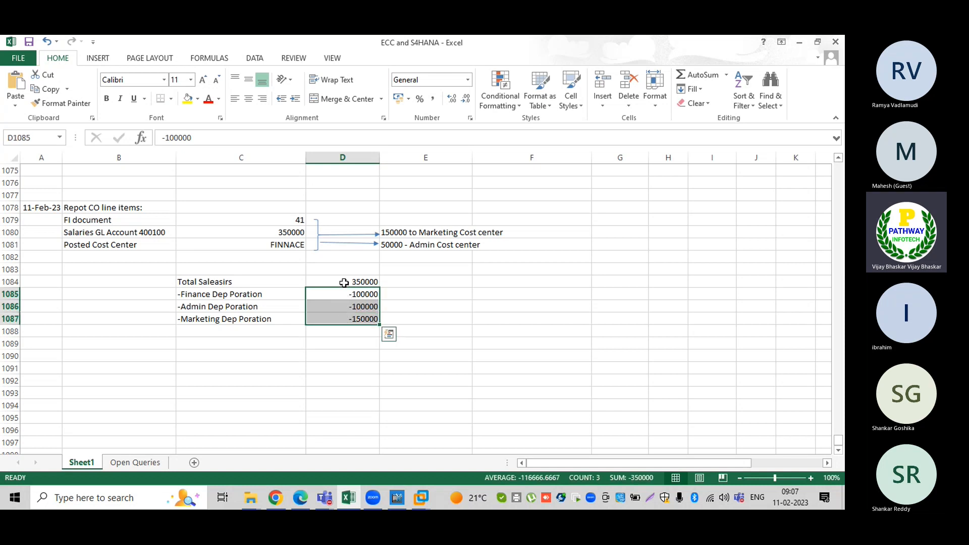
left_click_drag(349, 281, 345, 318)
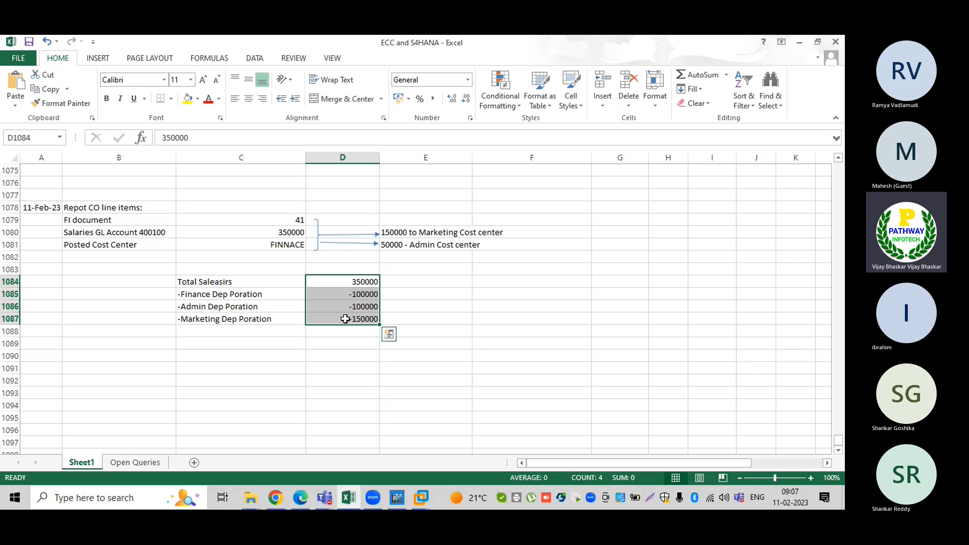
left_click(227, 268)
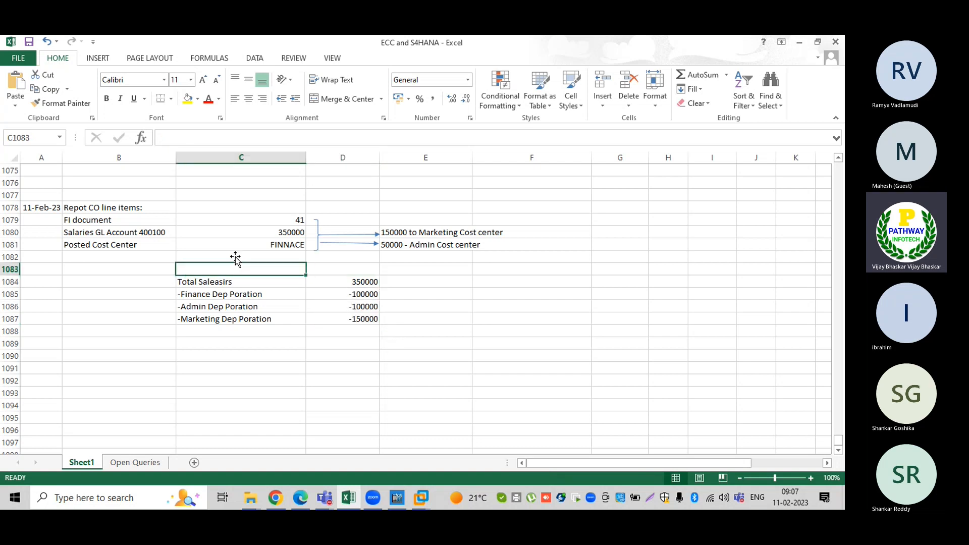
left_click(292, 246)
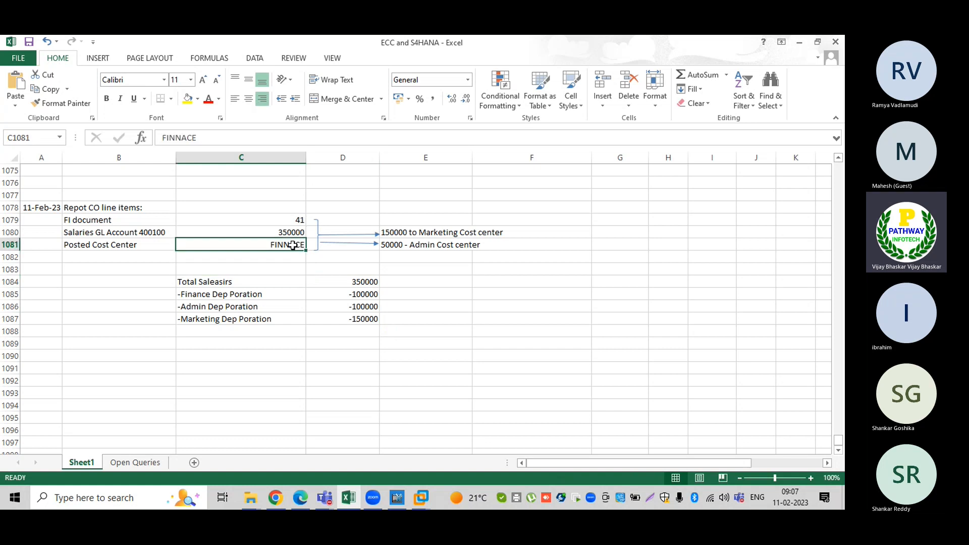
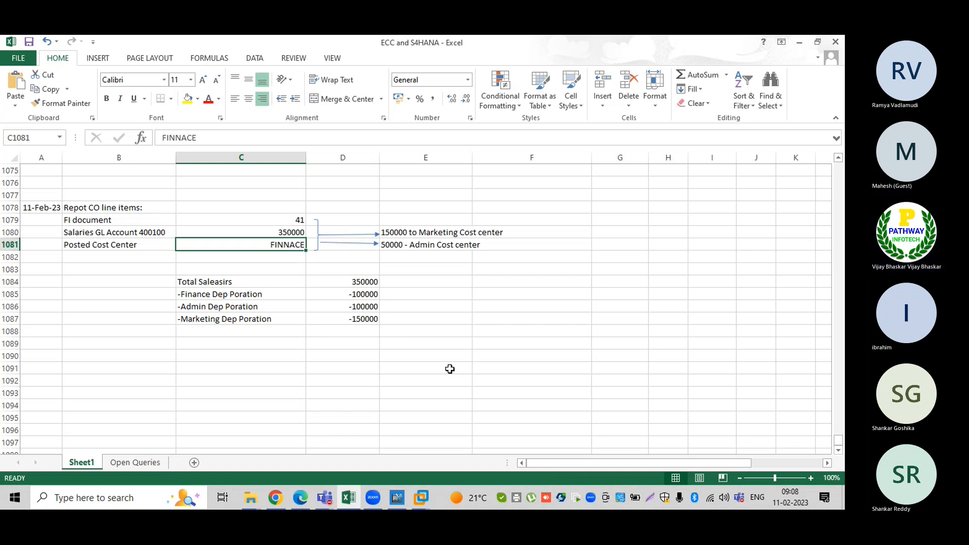
Step: Switch to the SAP session, leave the document display, and open the SAP Reference IMG through transaction SPRO
left_click(420, 497)
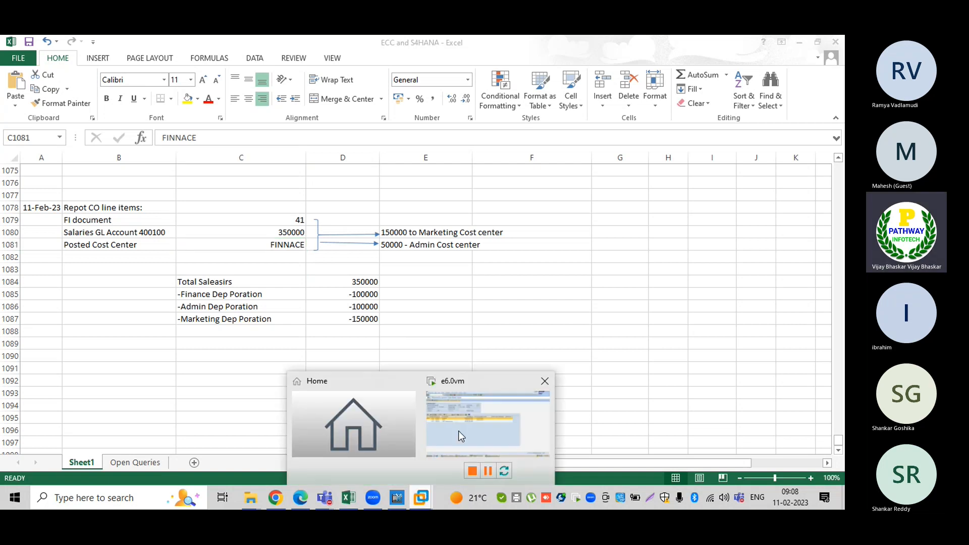
left_click(462, 420)
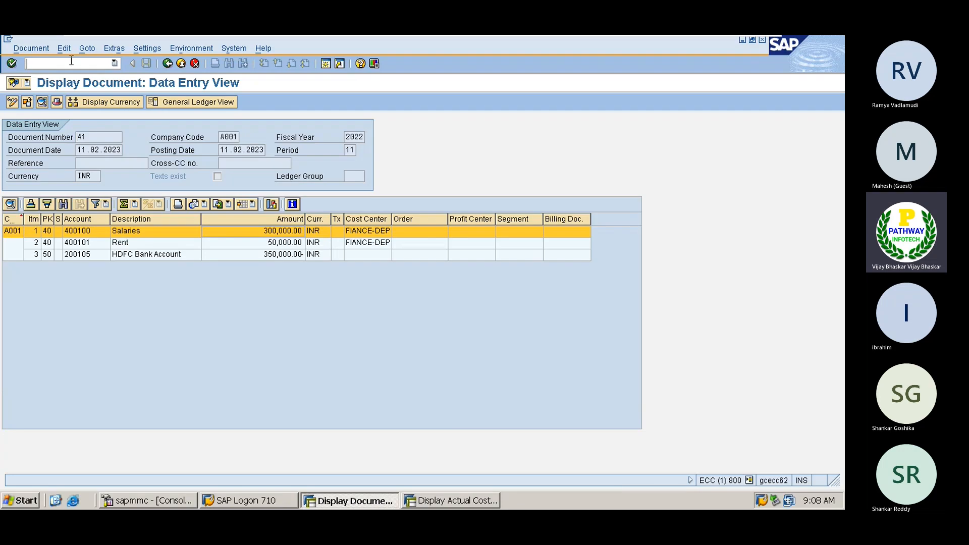
type("/nk")
type("b1")
key("Return")
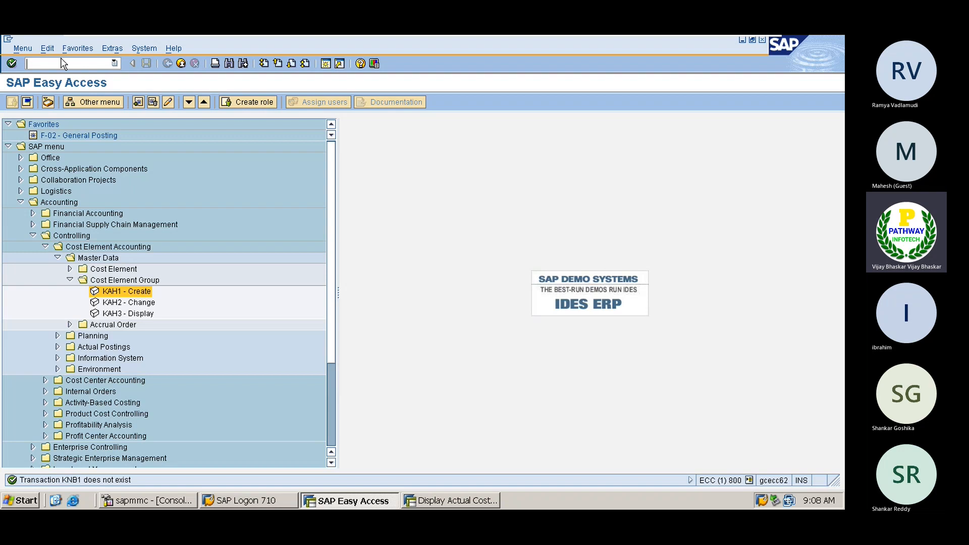
type("spro")
key("Return")
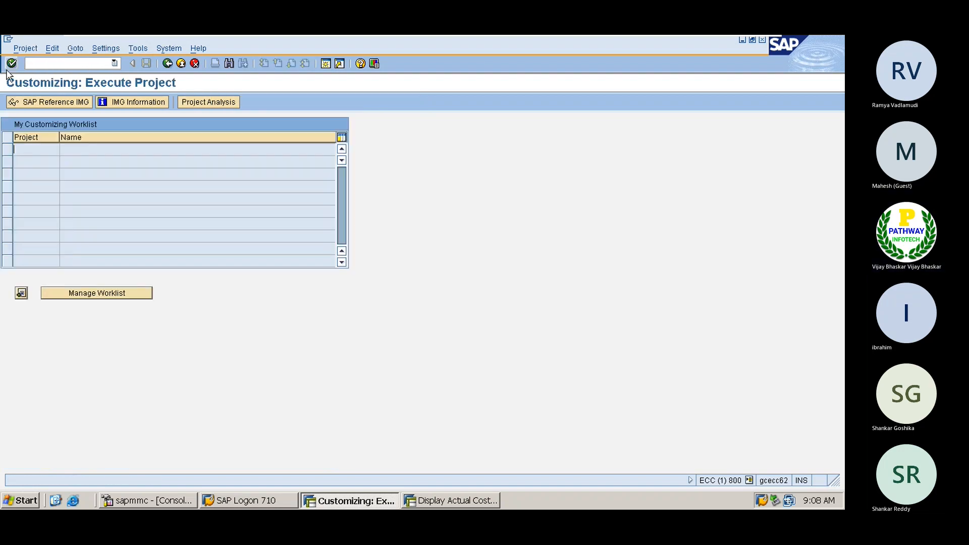
left_click(68, 103)
Step: Open Maintain Number Ranges for Controlling Documents under Controlling, General Controlling, Organization in the implementation guide
left_click(69, 260)
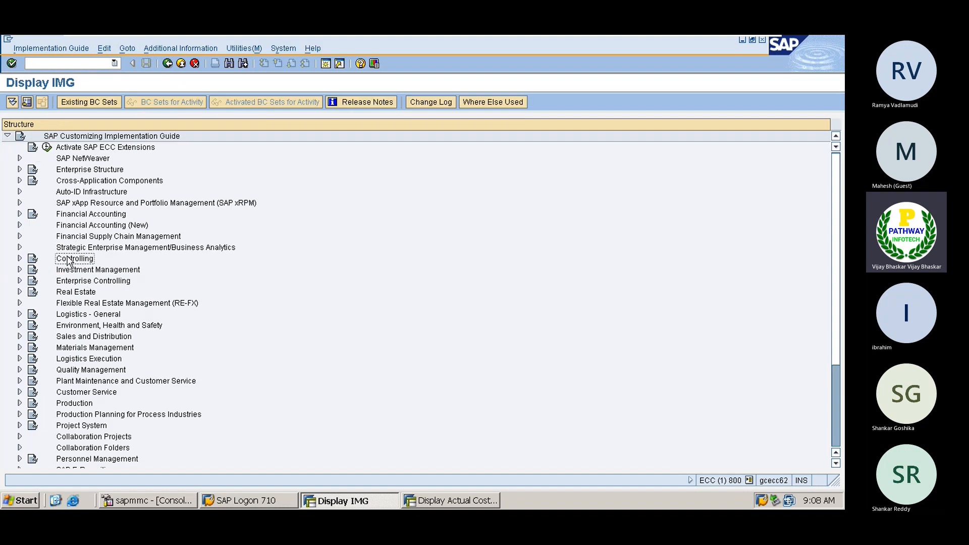
key("Right")
key("Down")
key("Right")
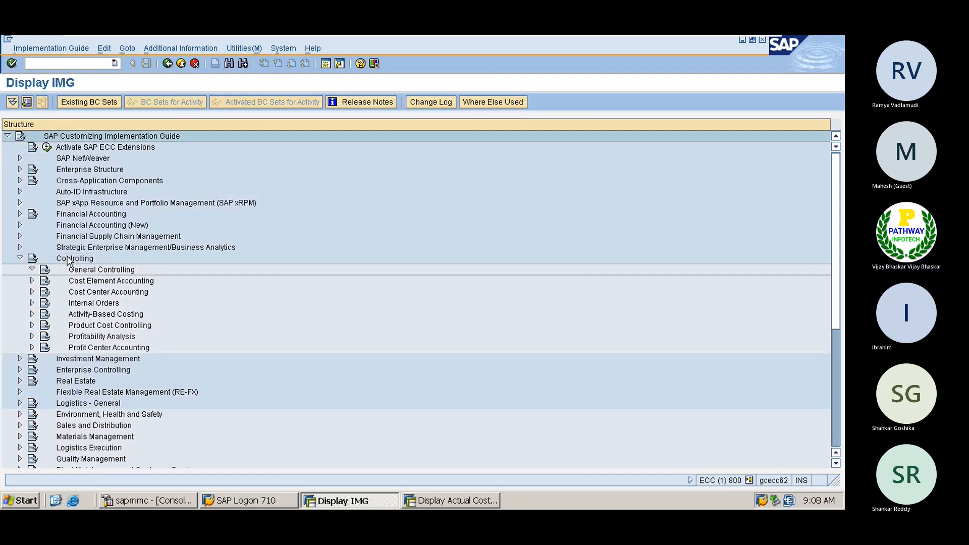
key("Down")
key("Right")
key("Down")
key("Down")
key("Down")
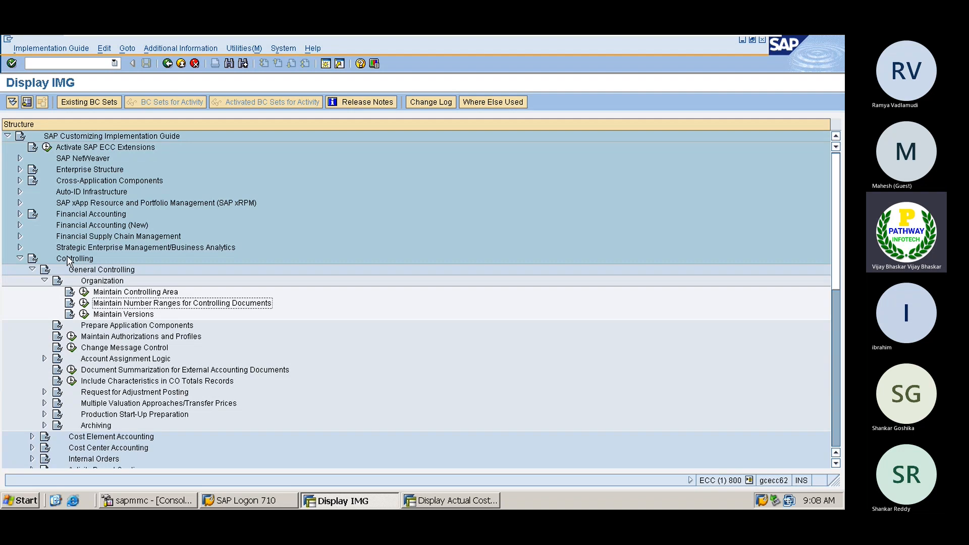
key("Up")
key("Return")
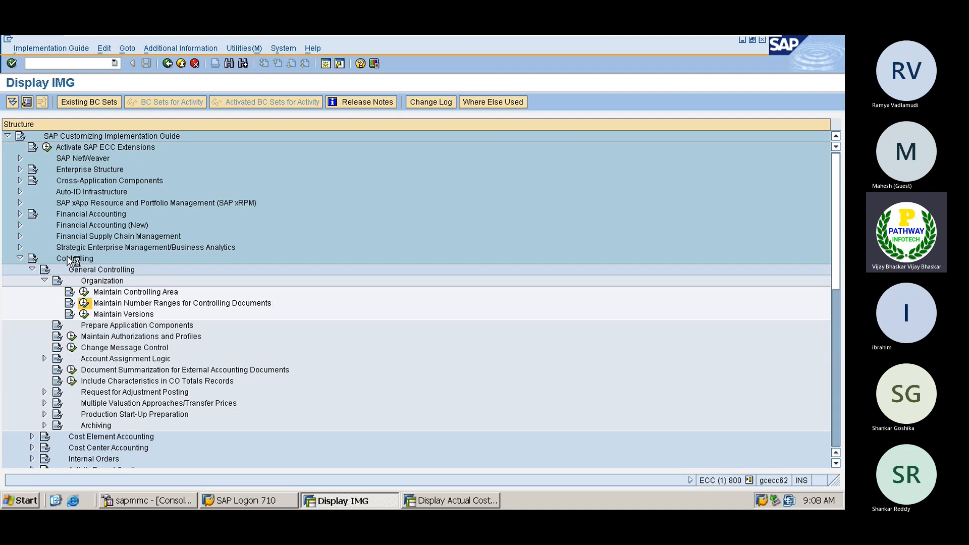
Step: Set the CO area to 1111 and open its number range groups for maintenance
key("BackSpace")
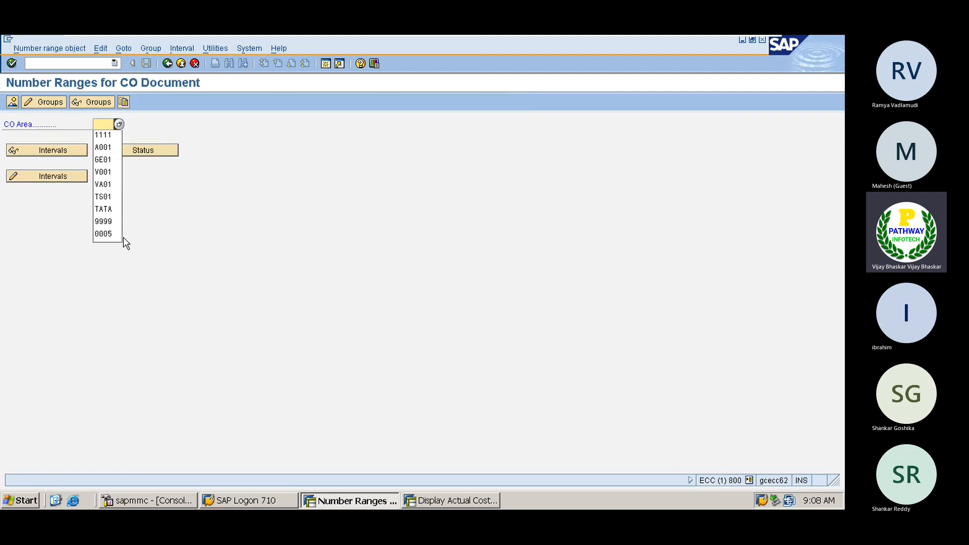
key("Down")
key("Return")
left_click(46, 179)
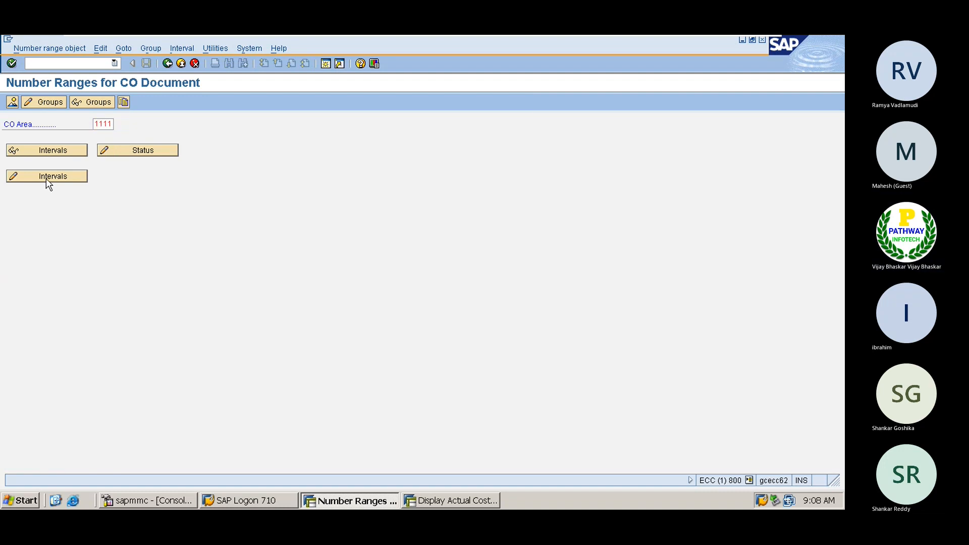
left_click(170, 64)
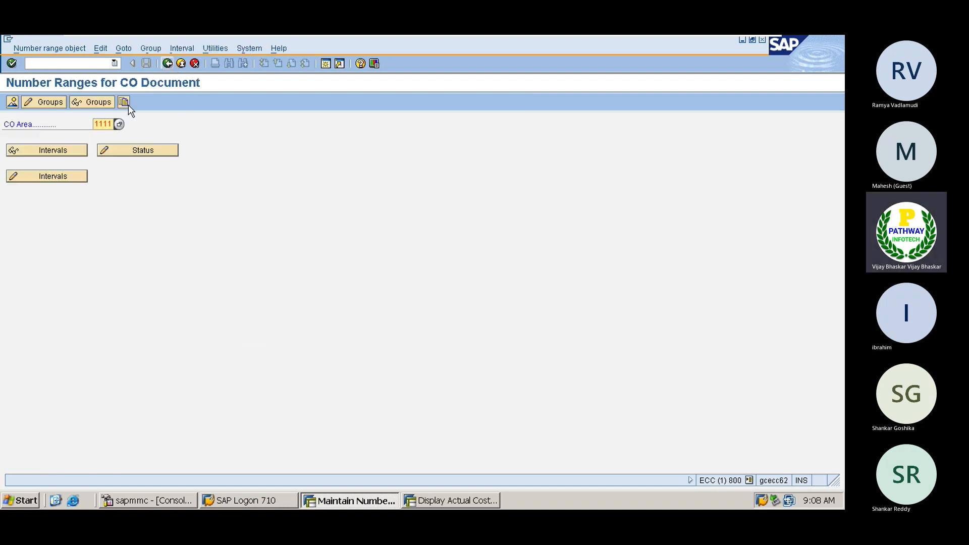
left_click(46, 99)
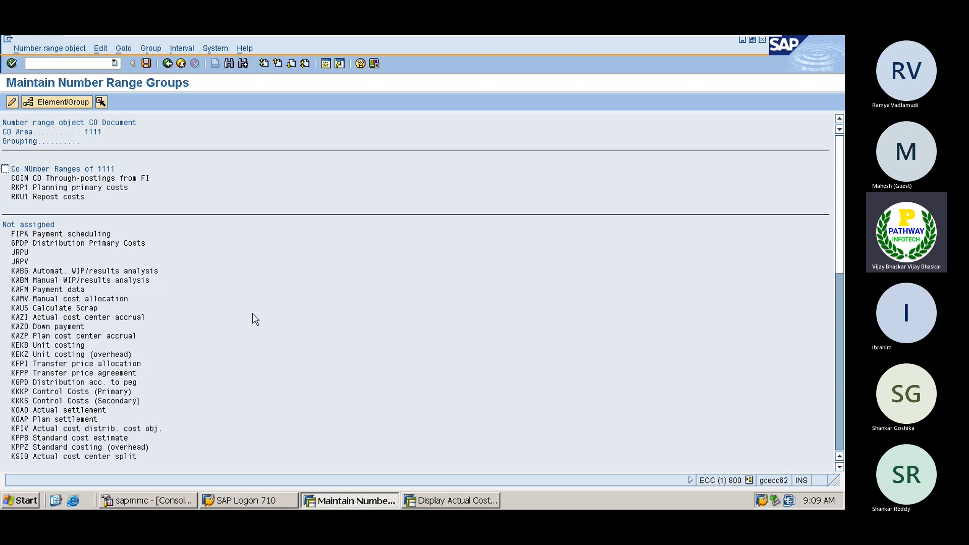
Step: Find the element RKU3 in the number range groups and go to its line
key("ctrl+f")
type("RKU3")
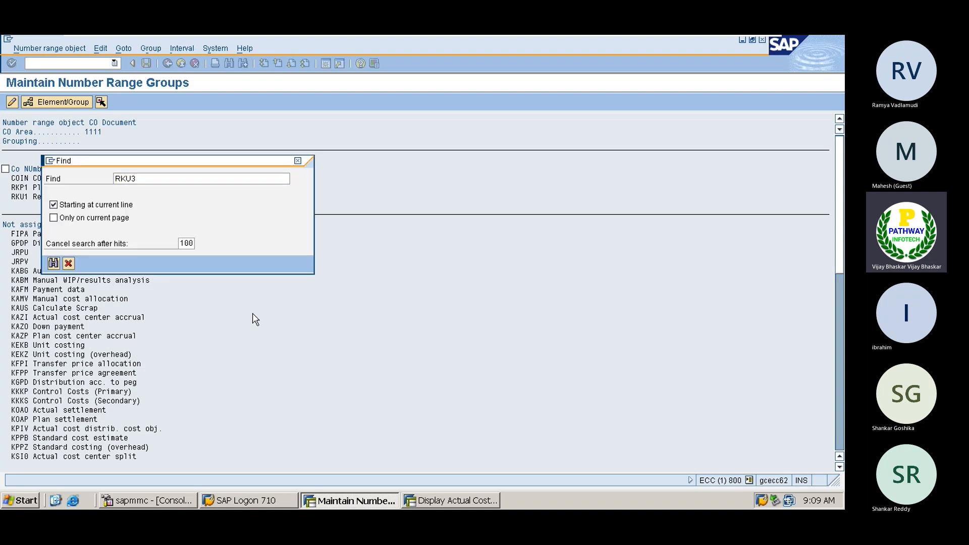
key("Return")
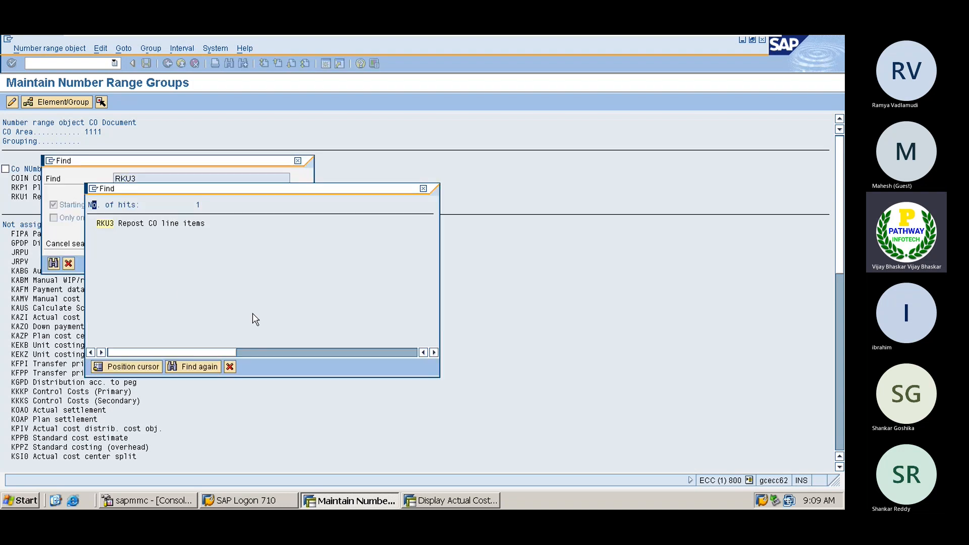
left_click(109, 225)
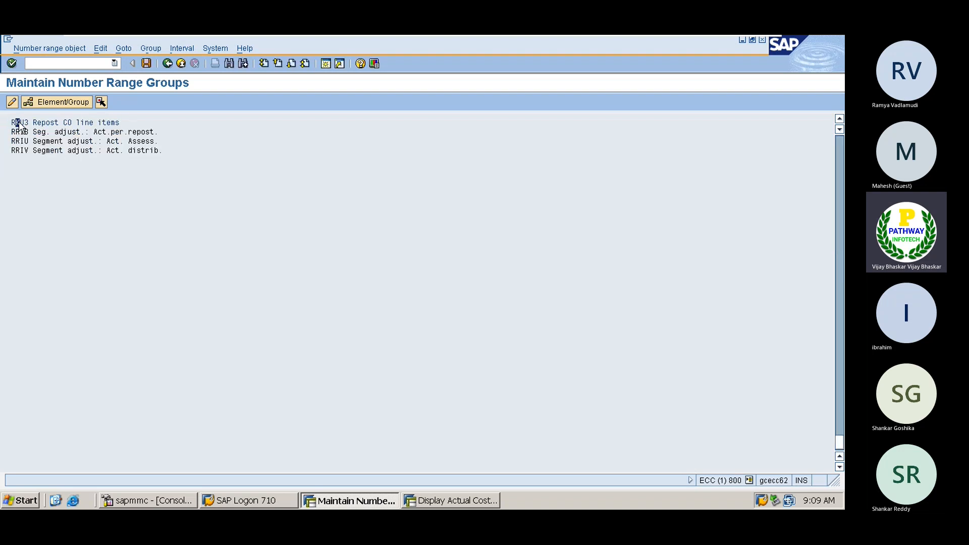
Step: Try to assign the element RKU3 Repost CO line items to a number range group
left_click(34, 123)
left_click(46, 101)
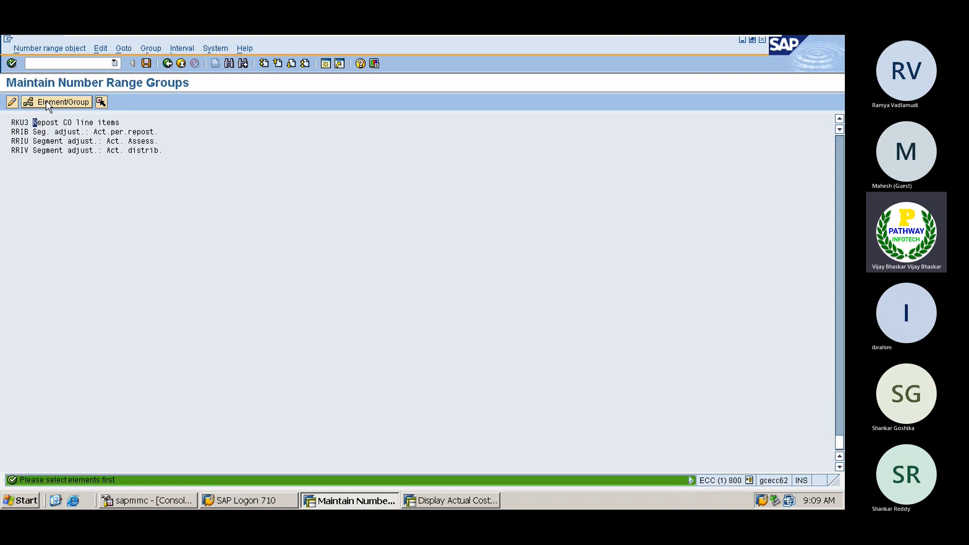
left_click(837, 144)
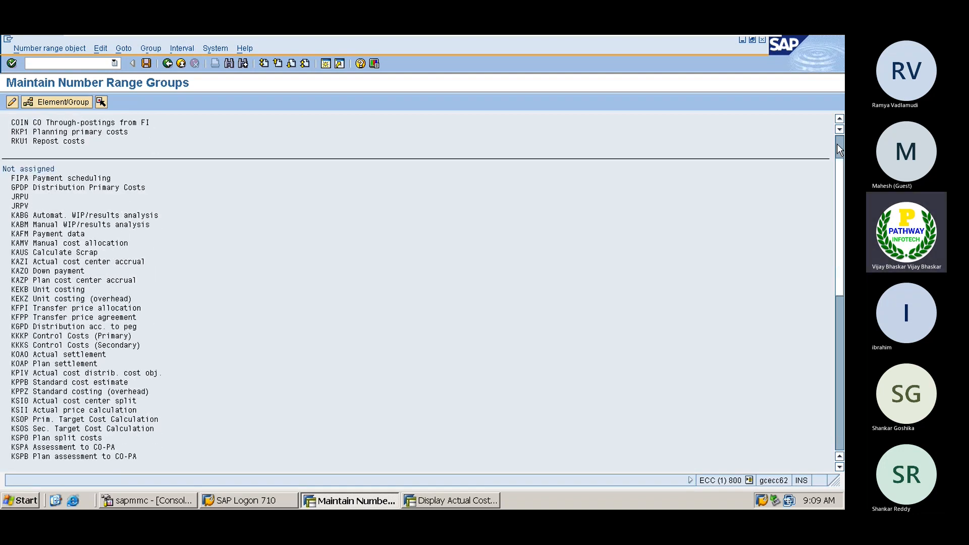
Step: Mark the "Co NUmber Ranges of 1111" group as the target for the element assignment
left_click(837, 144)
left_click(5, 168)
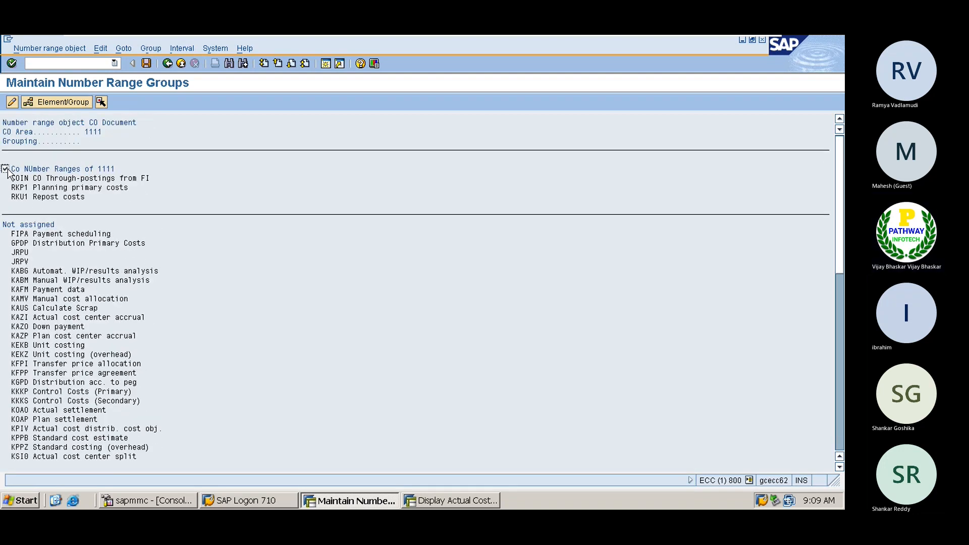
left_click(54, 102)
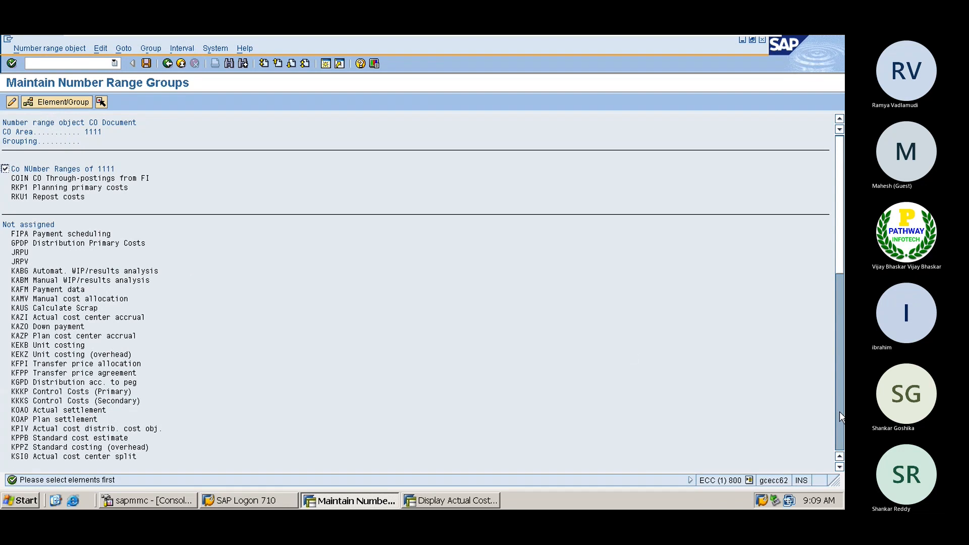
Step: Find the element RKU3 in the list of unassigned elements and go to it
left_click(840, 431)
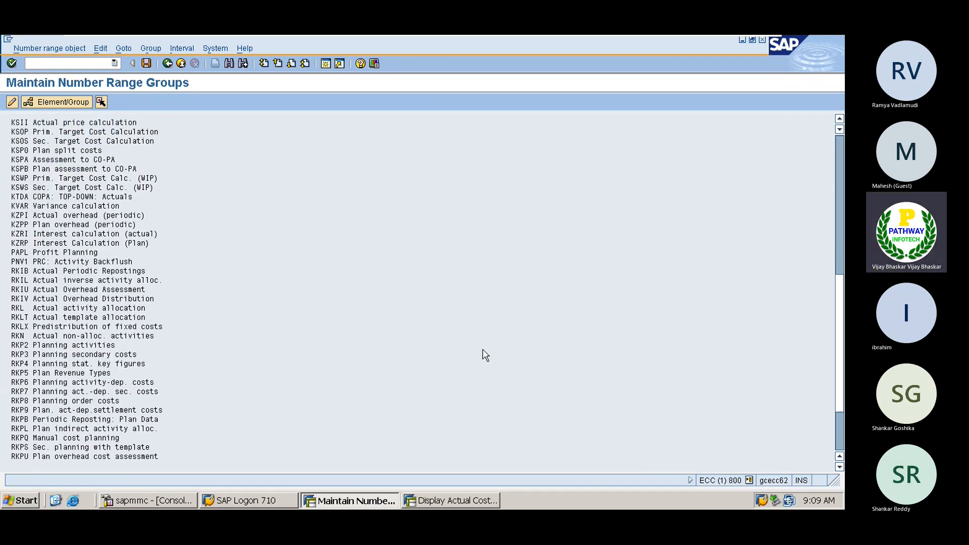
key("ctrl+f")
type("RKU3")
key("Return")
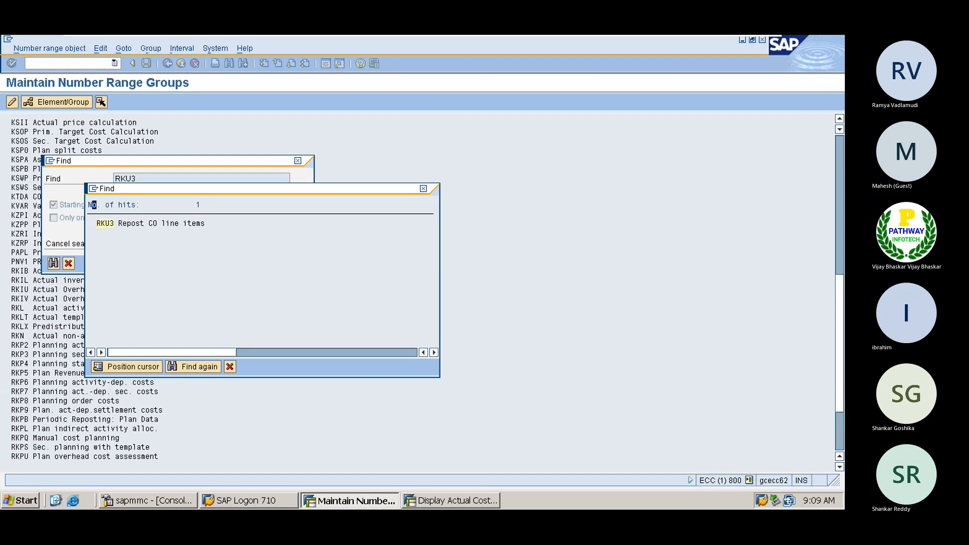
left_click(98, 223)
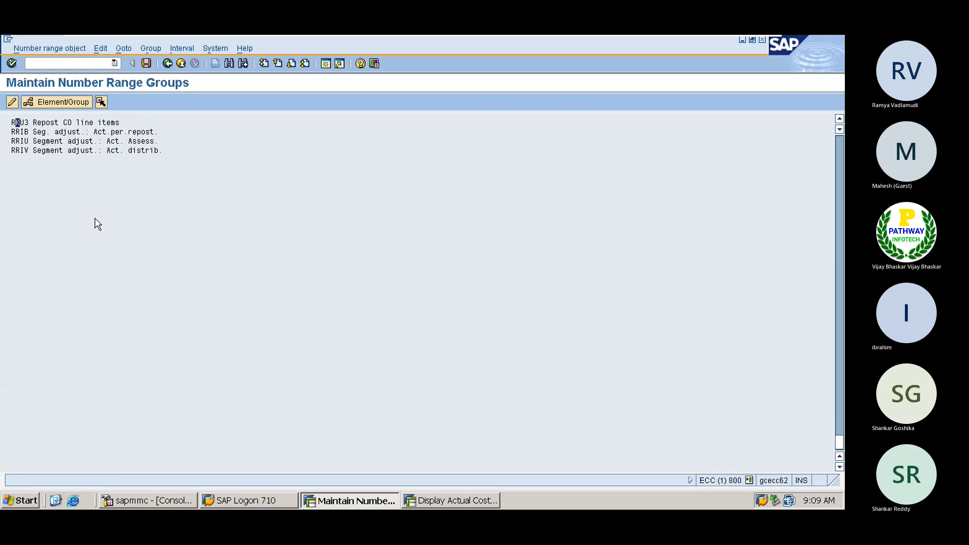
Step: Assign the element RKU3 Repost CO line items to the marked number range group
left_click(23, 124)
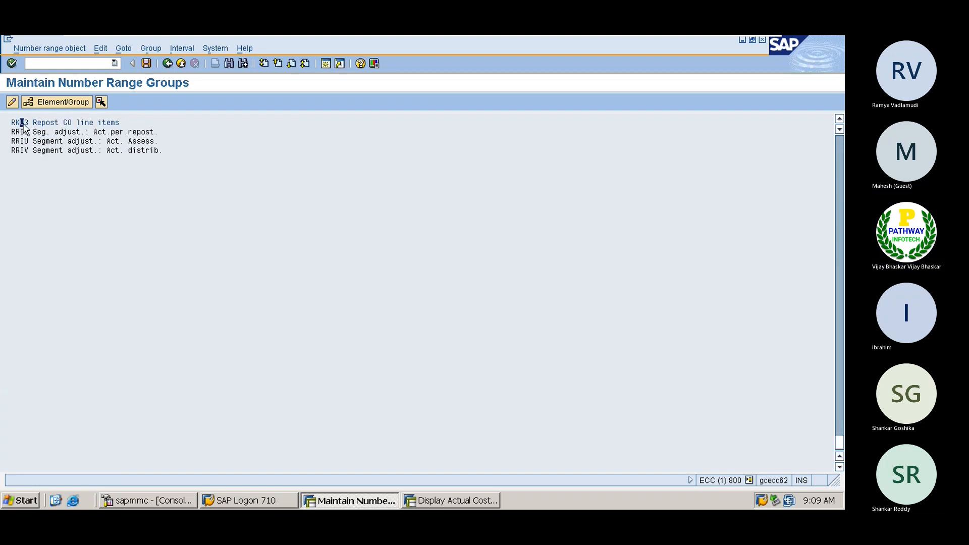
left_click(56, 102)
left_click(54, 124)
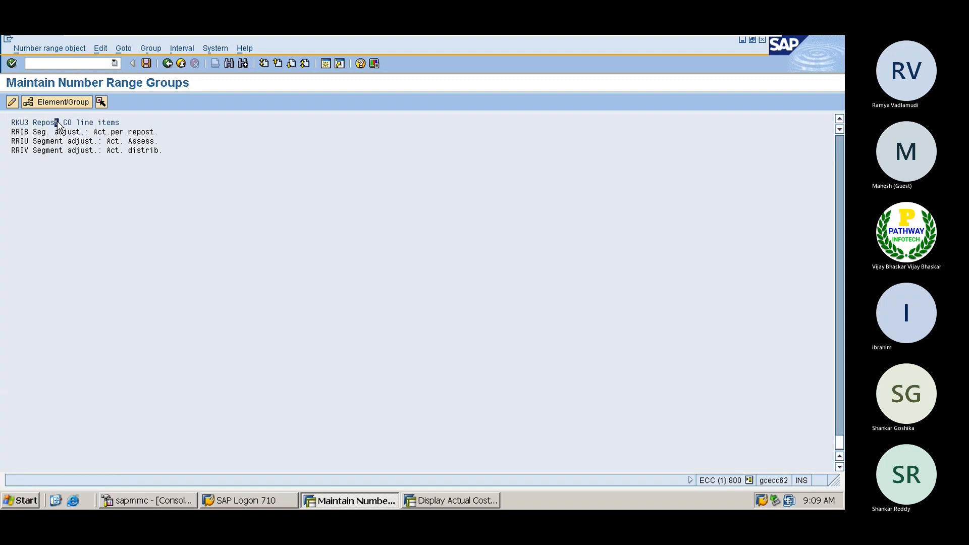
left_click(52, 101)
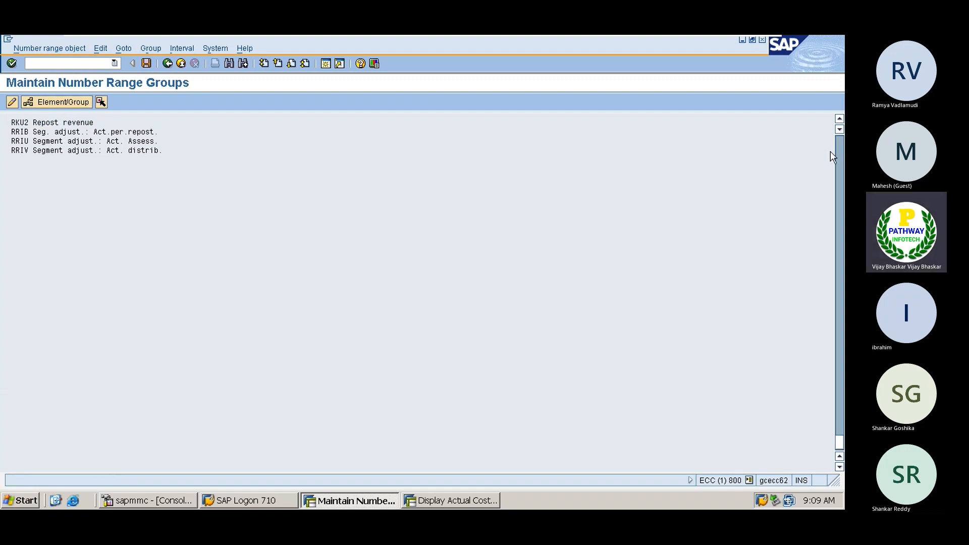
scroll(841, 154, "up", 10)
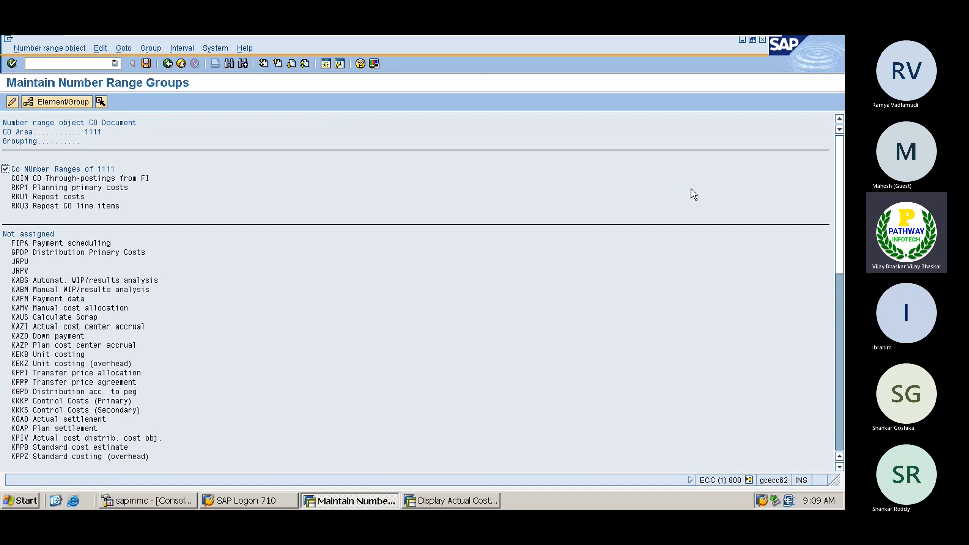
Step: Save the number range group changes and accept the notice about transporting number range intervals
left_click_drag(9, 204, 57, 207)
left_click(53, 207)
left_click(146, 64)
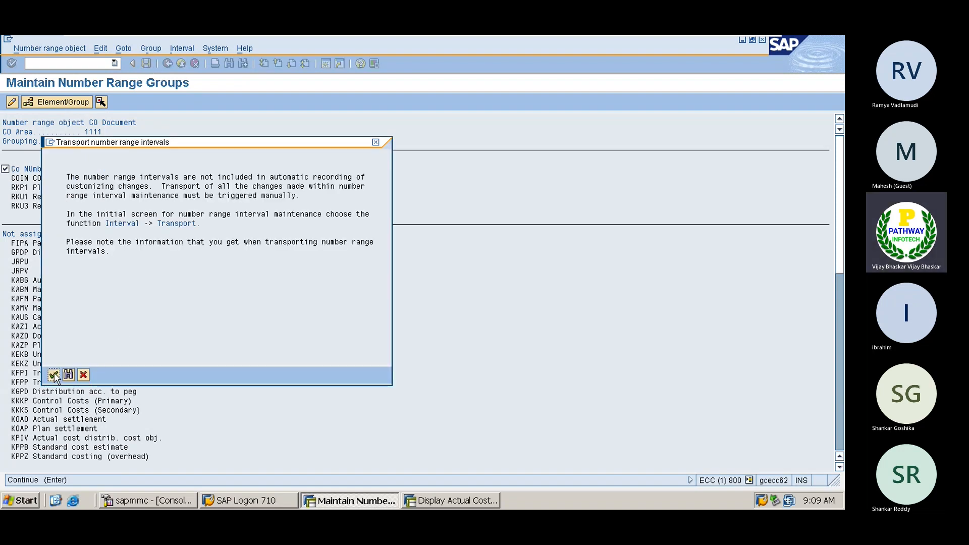
left_click(53, 375)
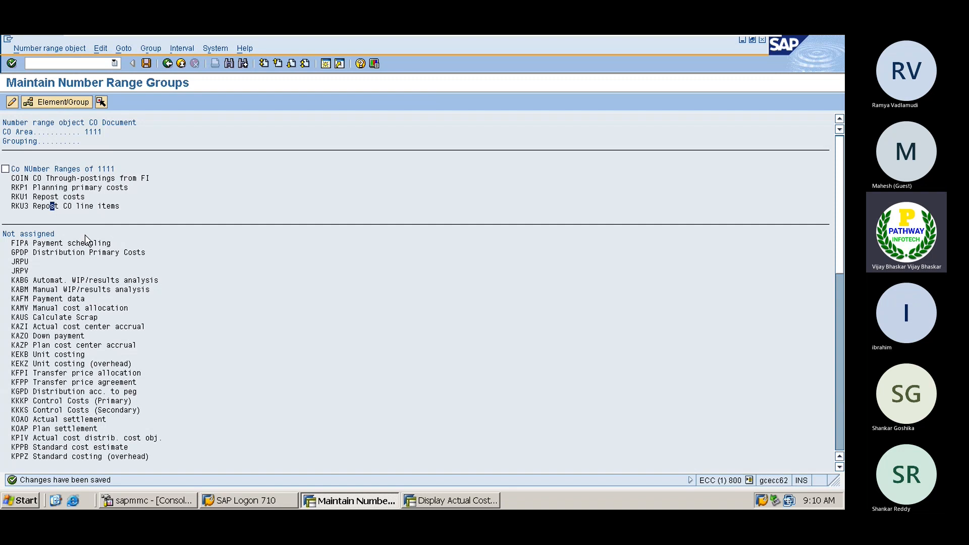
Step: Check the displayed actual cost document, and start line item reposting from the number range session with /nkb61
left_click(466, 499)
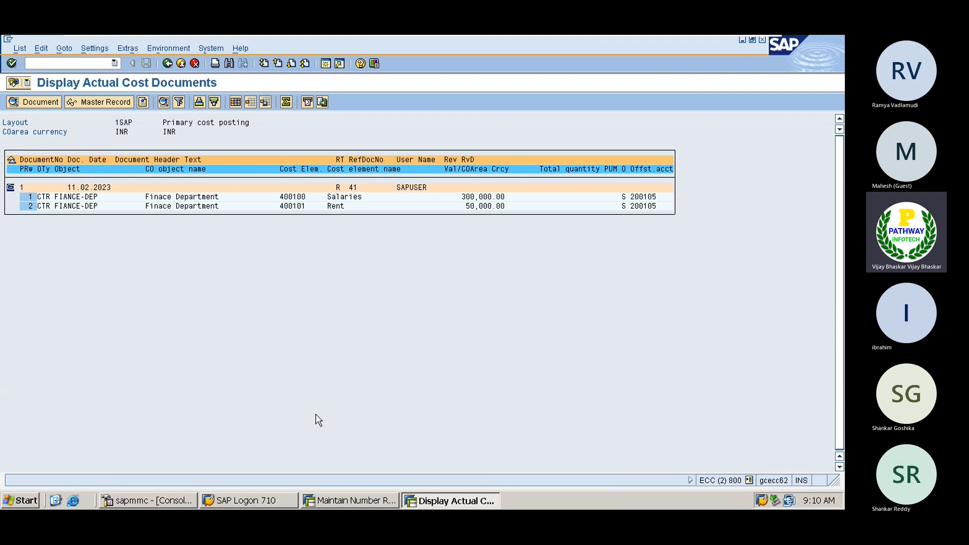
left_click(354, 500)
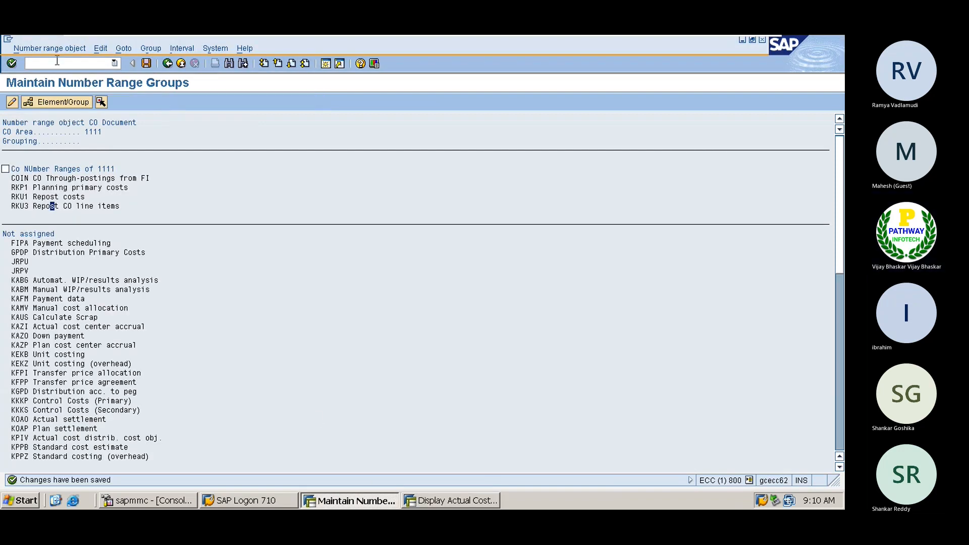
left_click(57, 61)
type("/nkb61")
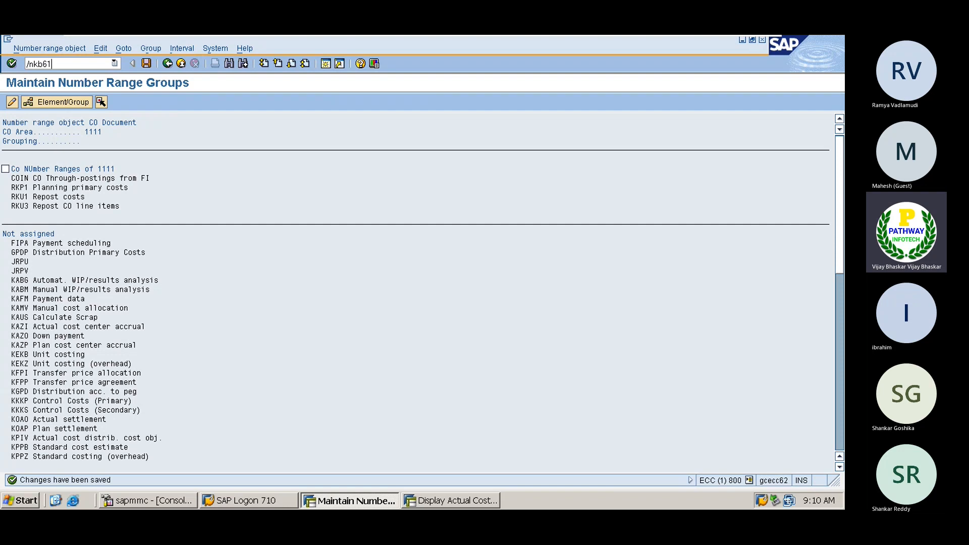
key("Return")
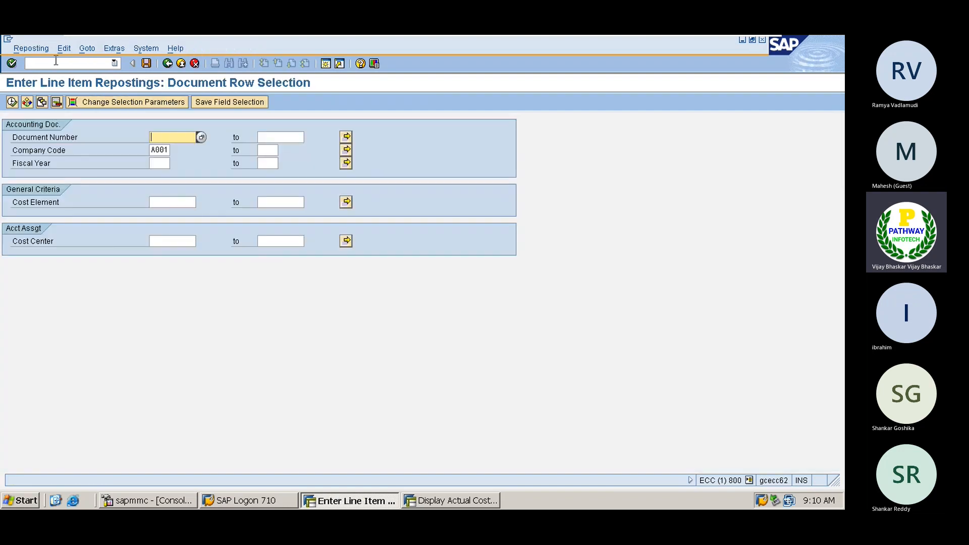
Step: Select accounting document 41 of company code A001 with its fiscal year and list its line items for reposting
type("41")
left_click(165, 164)
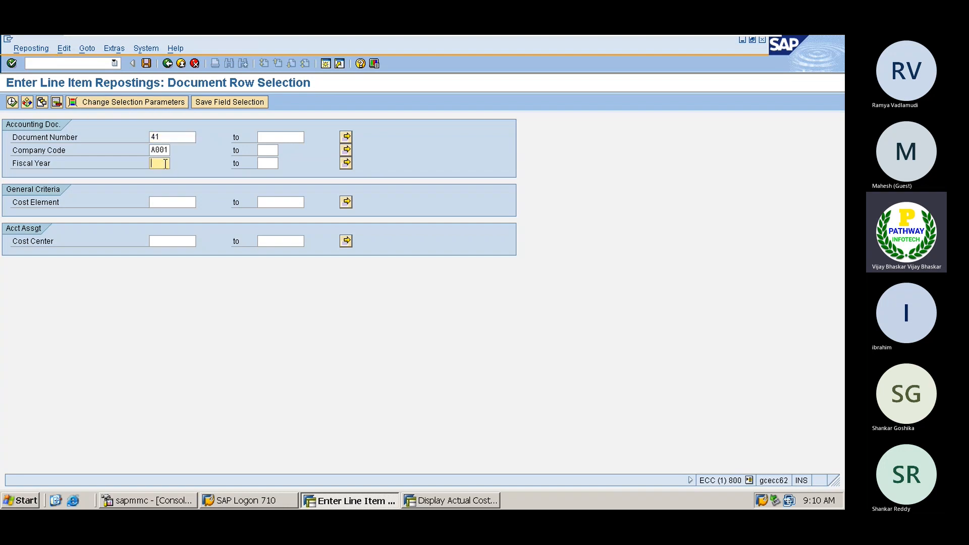
type("2020")
left_click(12, 102)
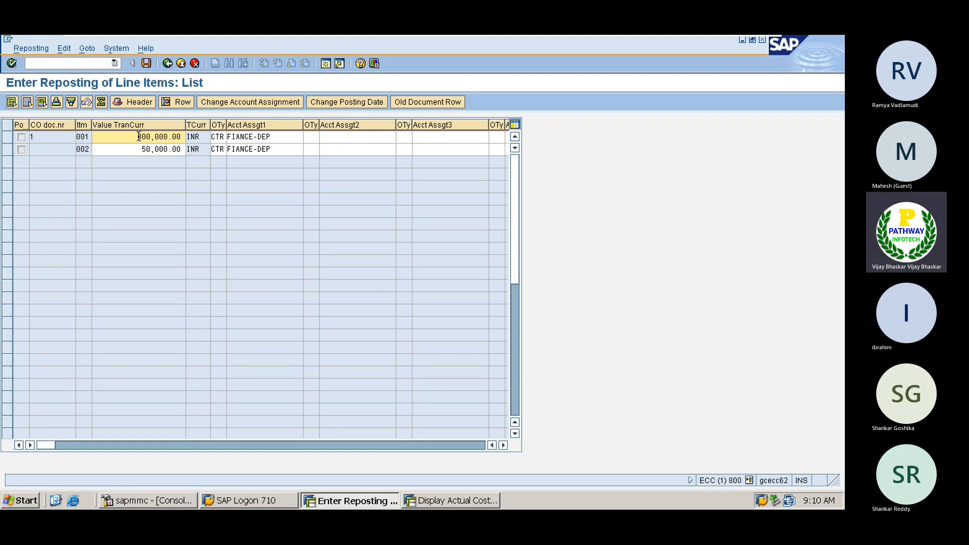
Step: Open item 001 of the CO document for individual processing and set its new account assignment amount to 100000
left_click_drag(139, 137, 178, 139)
left_click(178, 138)
double_click(39, 137)
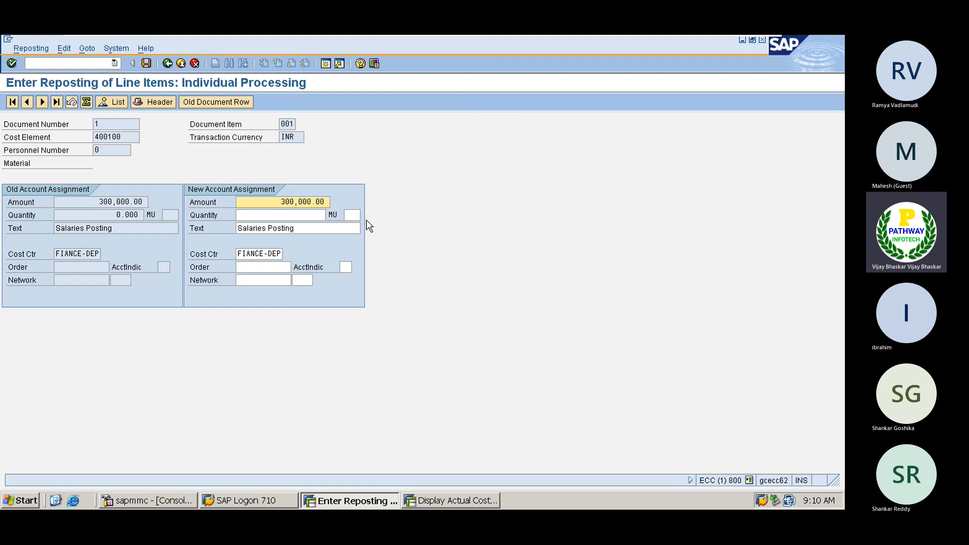
key("Delete")
key("Delete")
key("Delete")
key("Delete")
key("Delete")
key("Delete")
key("Delete")
key("Delete")
key("Delete")
key("Delete")
type("100000")
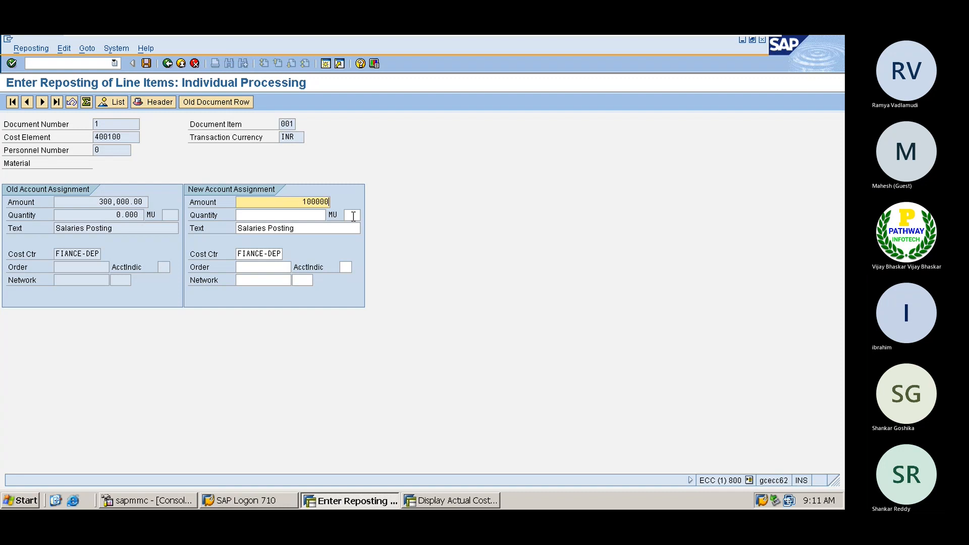
Step: Look up the company's cost centers and set the new account assignment's cost center to ADMIN-DEP
left_click(237, 253)
left_click(288, 253)
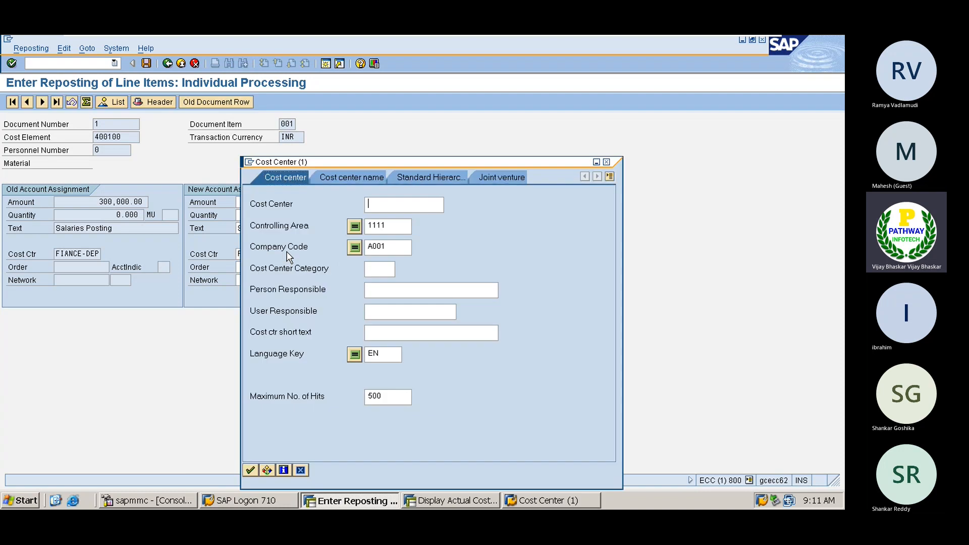
key("Return")
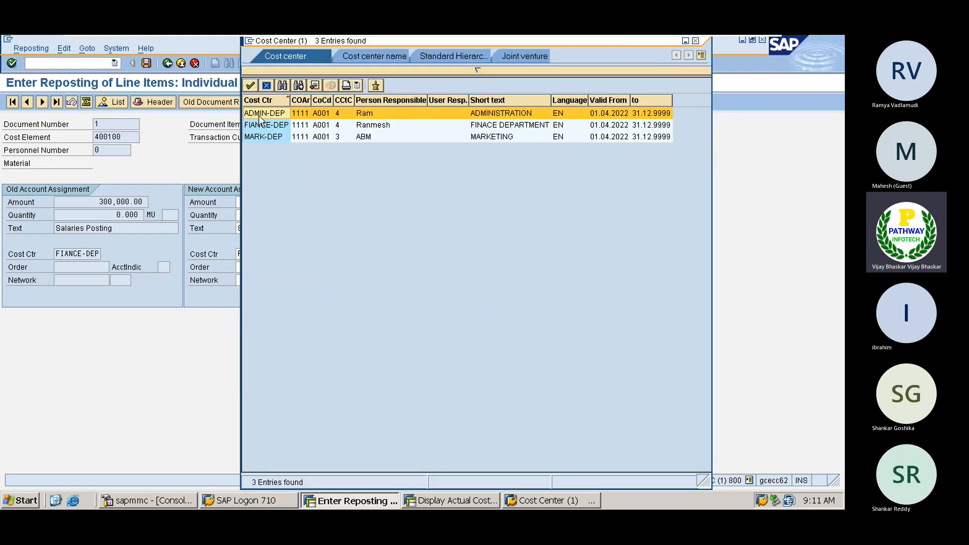
double_click(259, 116)
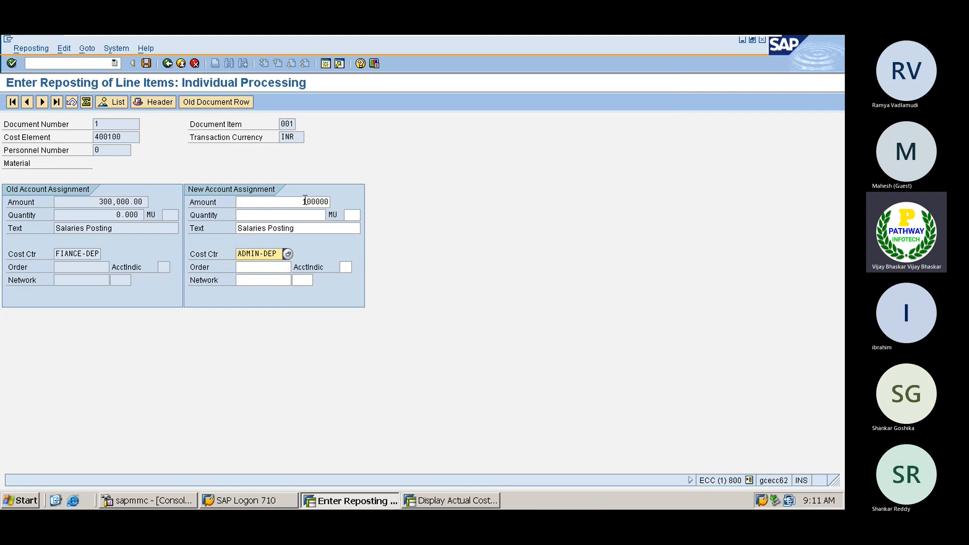
left_click_drag(100, 201, 147, 200)
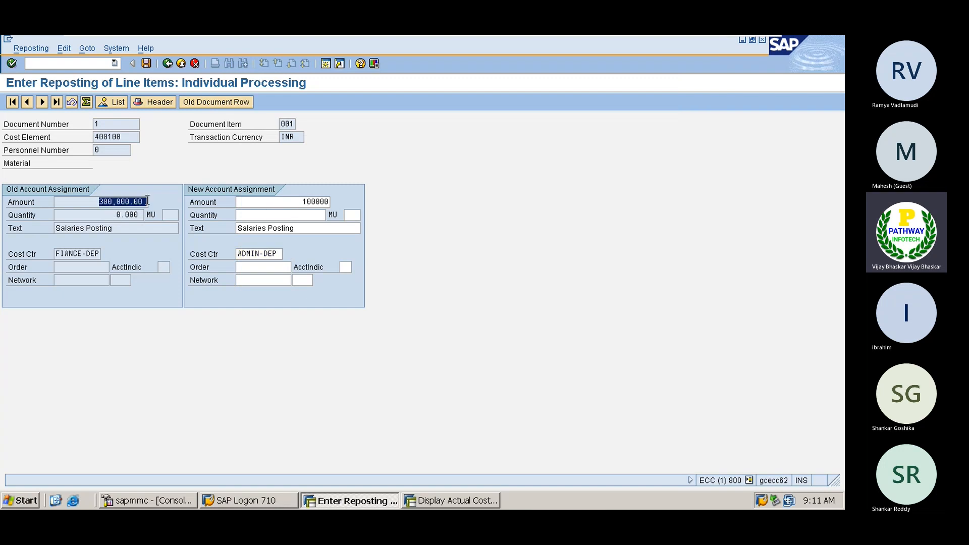
left_click(147, 200)
Step: Switch to the Excel workbook and set the Salaries GL Account 400100 amount in C1080 to 300000
mouse_move(556, 35)
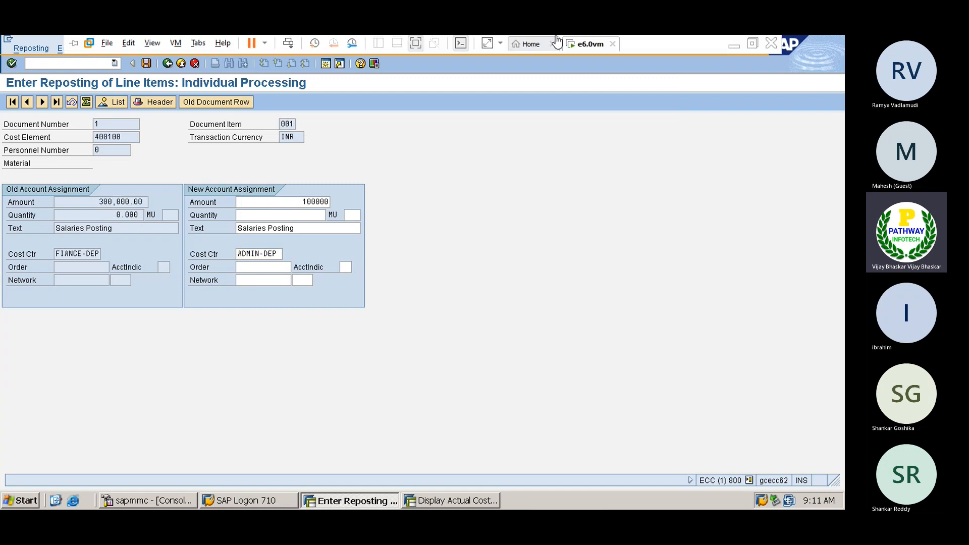
left_click(733, 47)
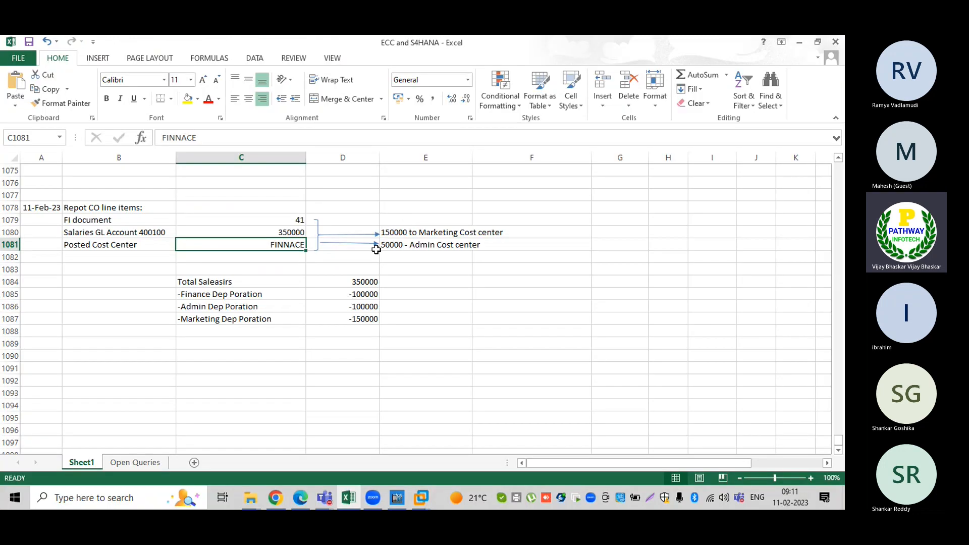
double_click(286, 233)
key("BackSpace")
type("0")
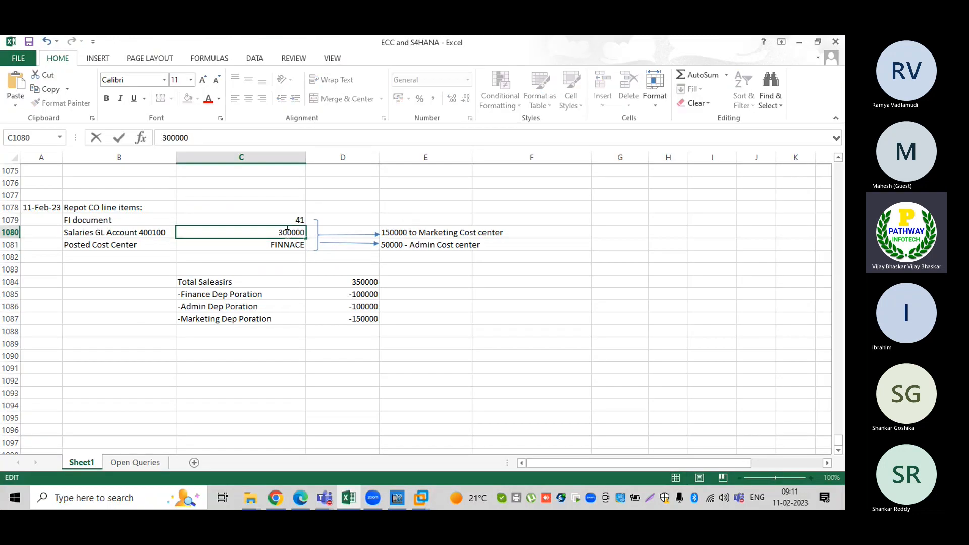
key("Return")
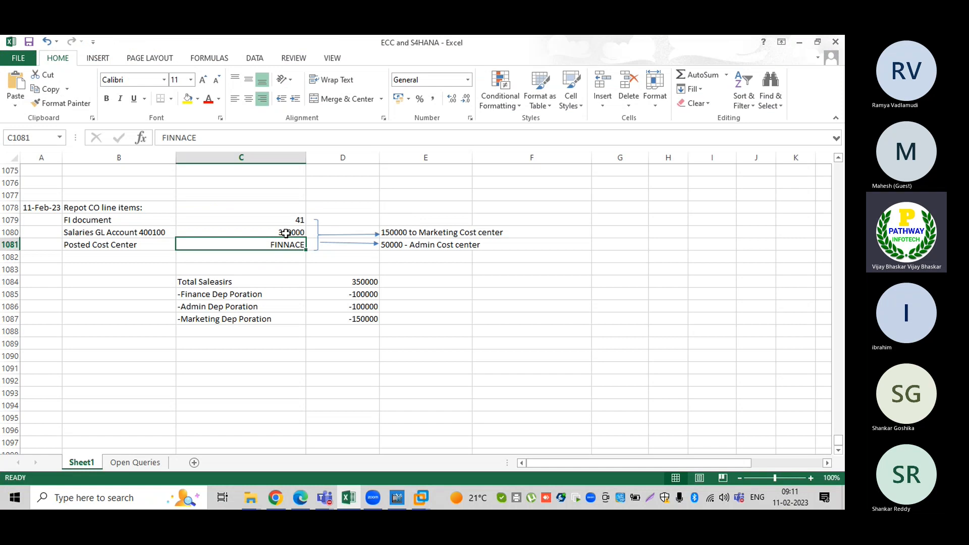
Step: Set the Total Saleasirs amount in D1084 to 300000
double_click(358, 281)
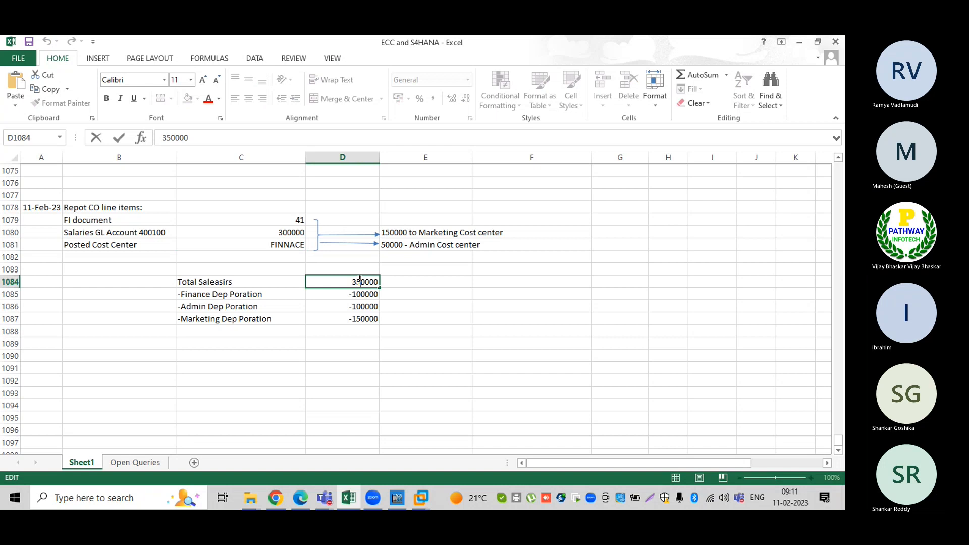
key("BackSpace")
type("0")
key("Return")
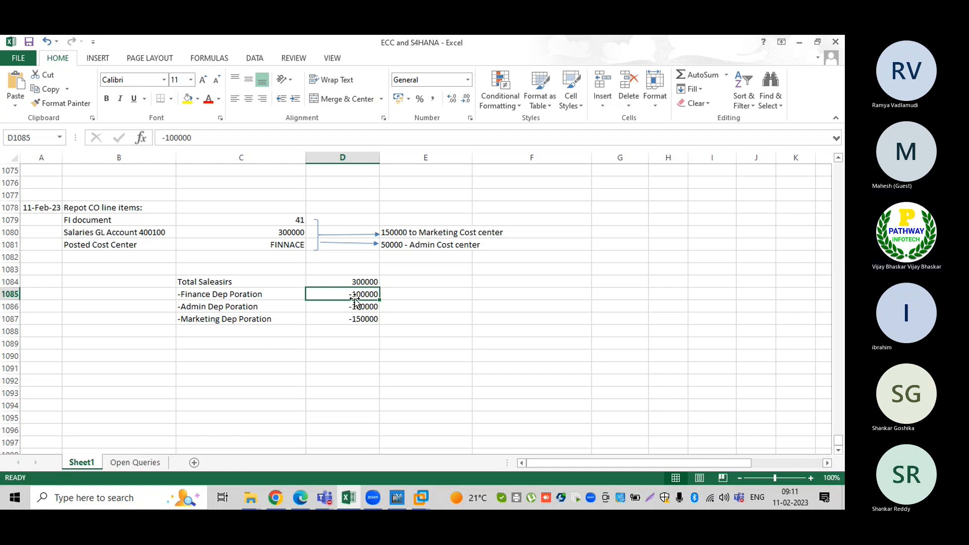
Step: Set the Admin Dep Poration amount in D1086 to -50000
left_click_drag(354, 296, 356, 318)
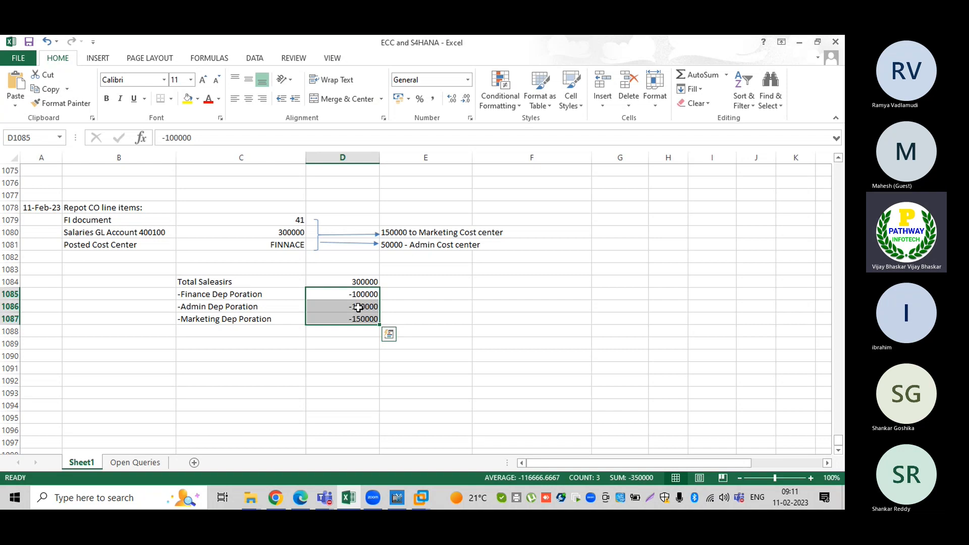
double_click(357, 307)
key("Delete")
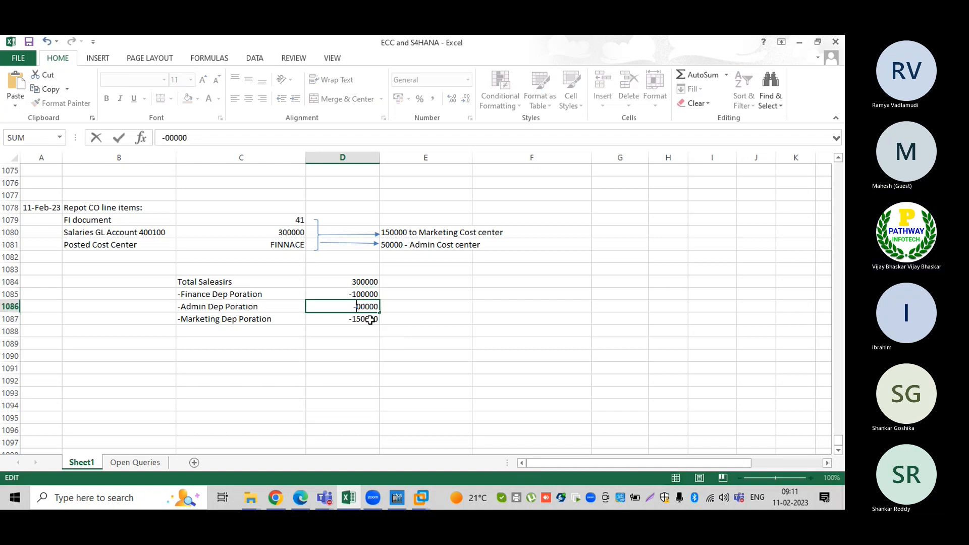
key("Delete")
key("ctrl+Return")
left_click(370, 319)
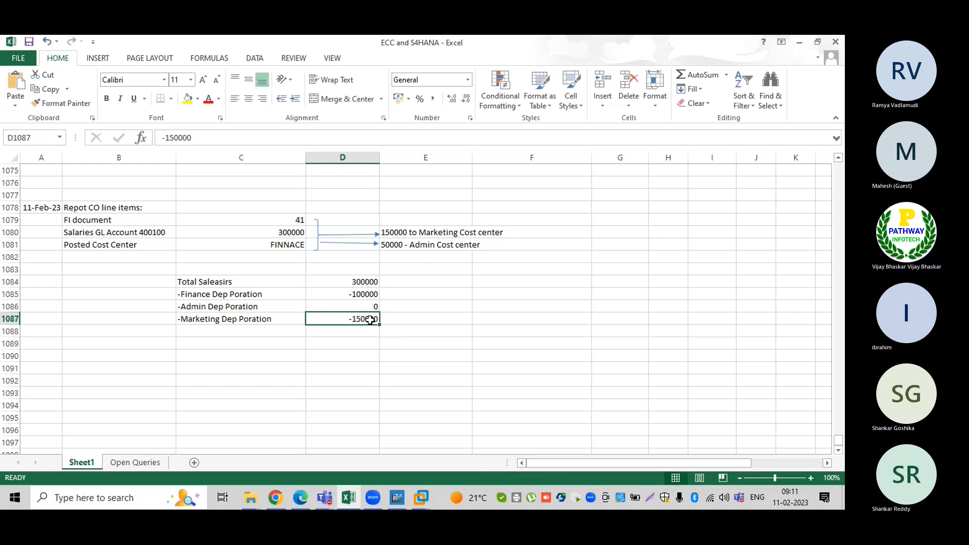
left_click(365, 308)
type("-000")
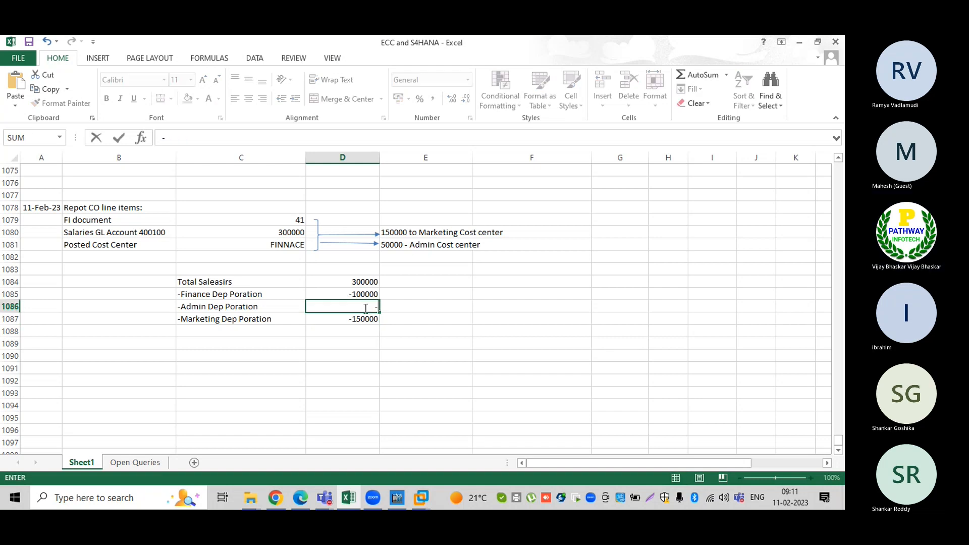
key("BackSpace")
key("BackSpace")
type("50000")
key("Return")
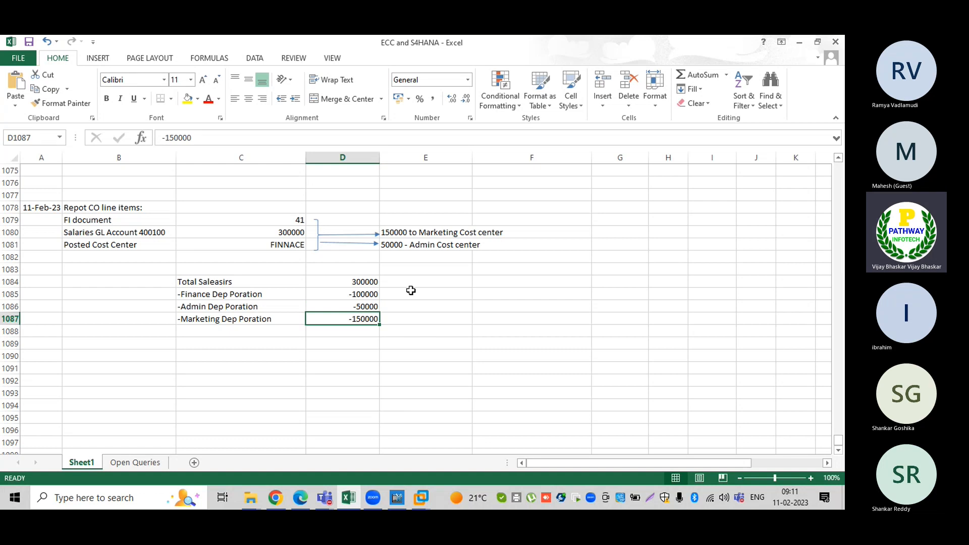
Step: Switch back to the SAP reposting screen and set the new account assignment amount for ADMIN-DEP to 50000
mouse_move(423, 496)
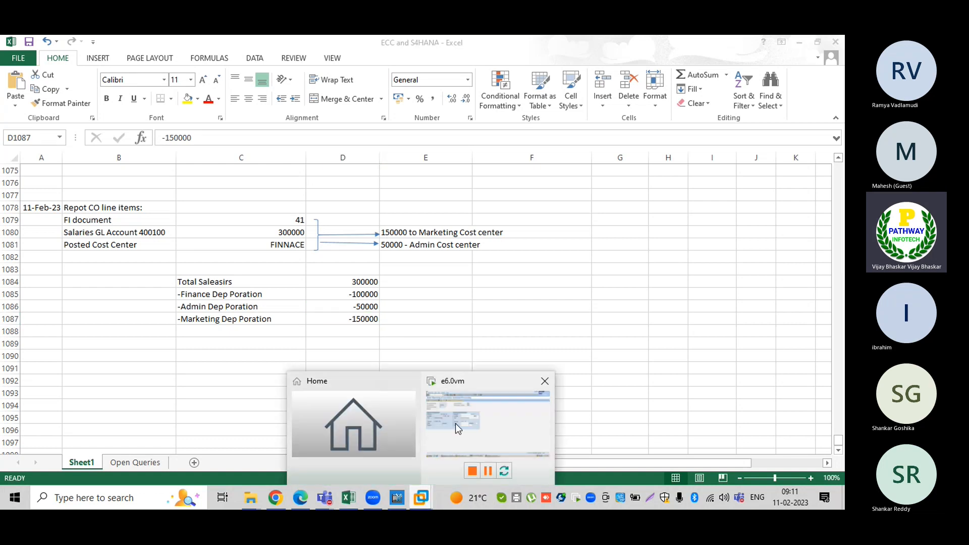
left_click(455, 422)
left_click(300, 201)
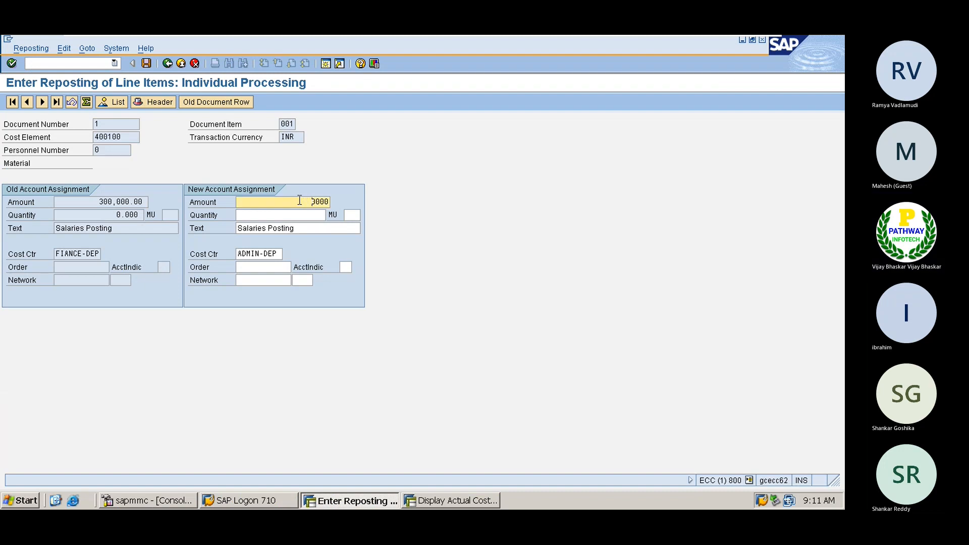
type("5")
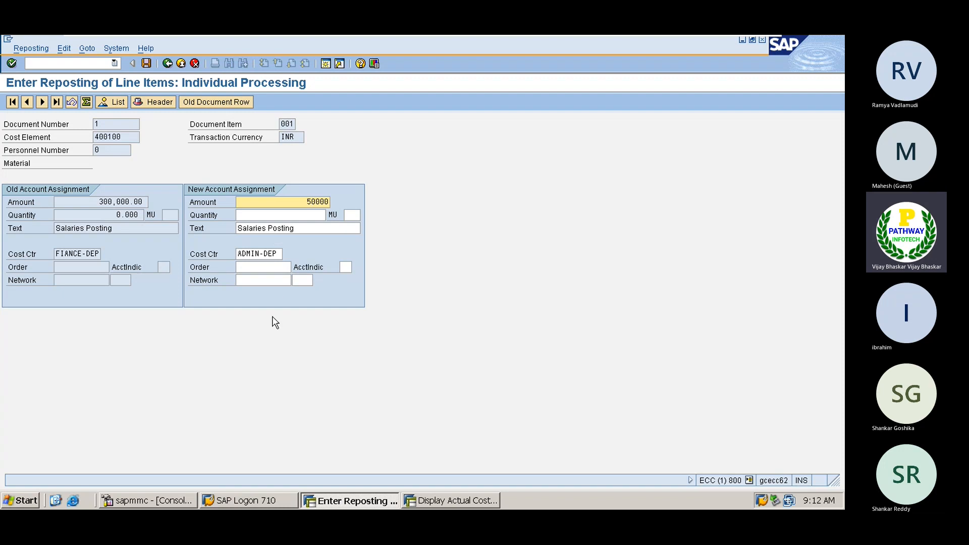
key("Return")
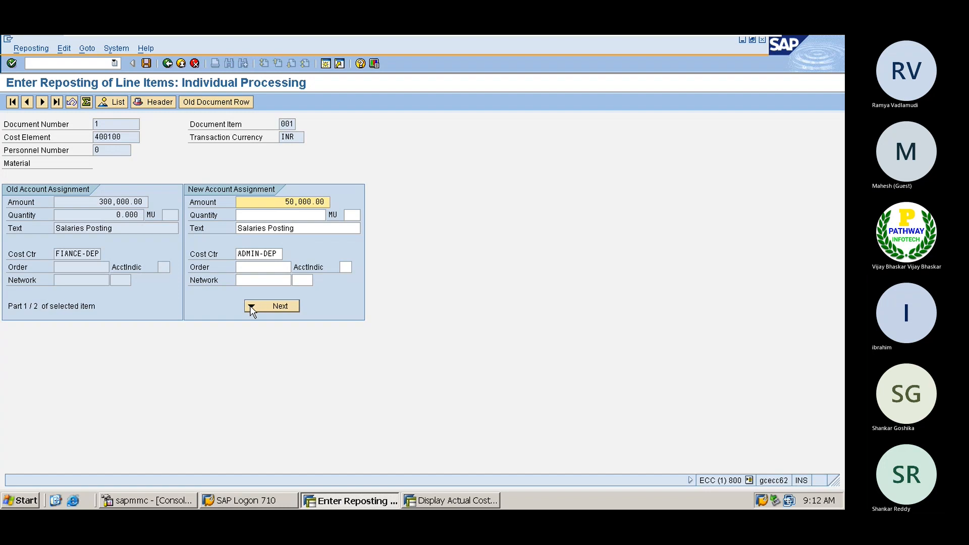
Step: Go to the second part of the selected item and set its new account assignment amount to 150000
left_click(272, 305)
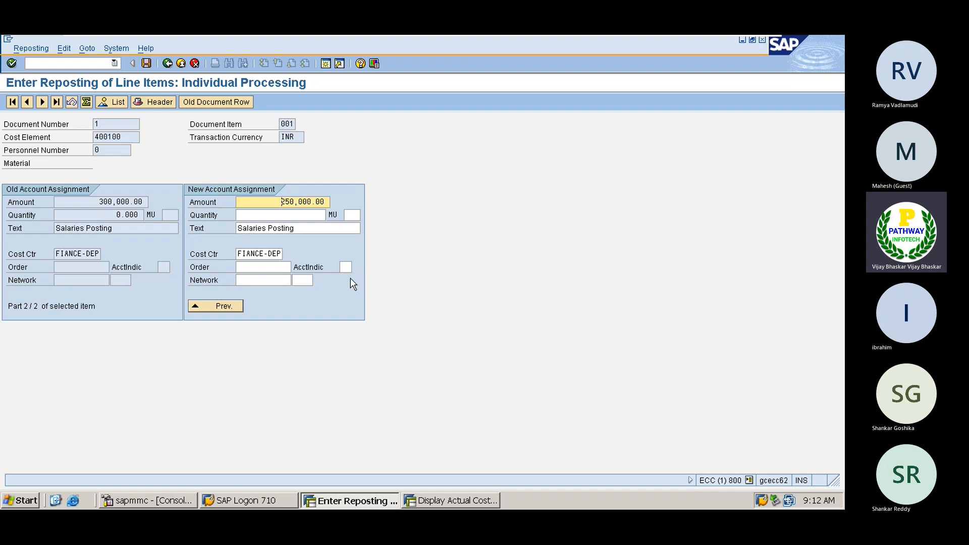
key("BackSpace")
key("Delete")
key("Delete")
key("Delete")
key("Delete")
key("Delete")
key("Delete")
key("Delete")
key("Delete")
key("Delete")
type("50000")
Step: Look up the company's cost centers, assign MARK-DEP to the second part, and post the line item reposting
left_click(246, 254)
left_click(288, 253)
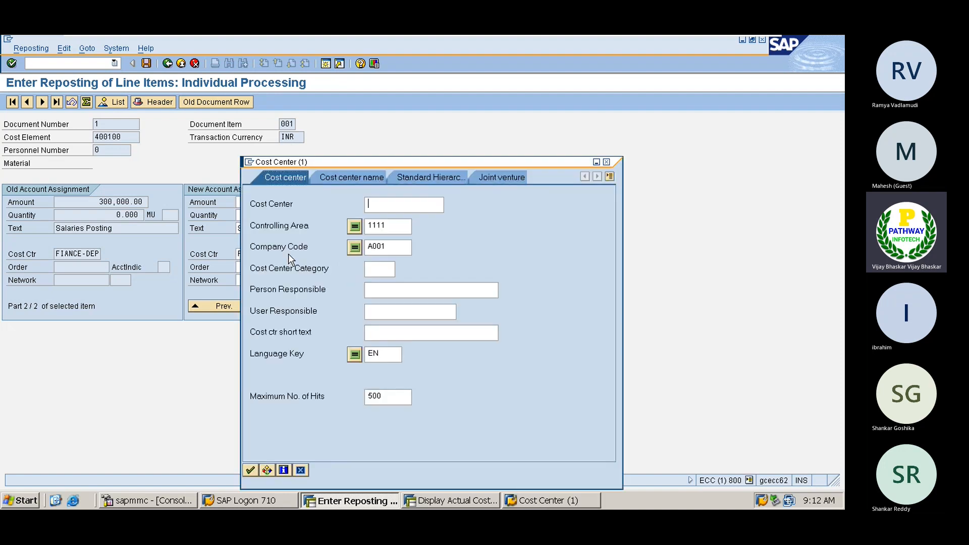
key("Return")
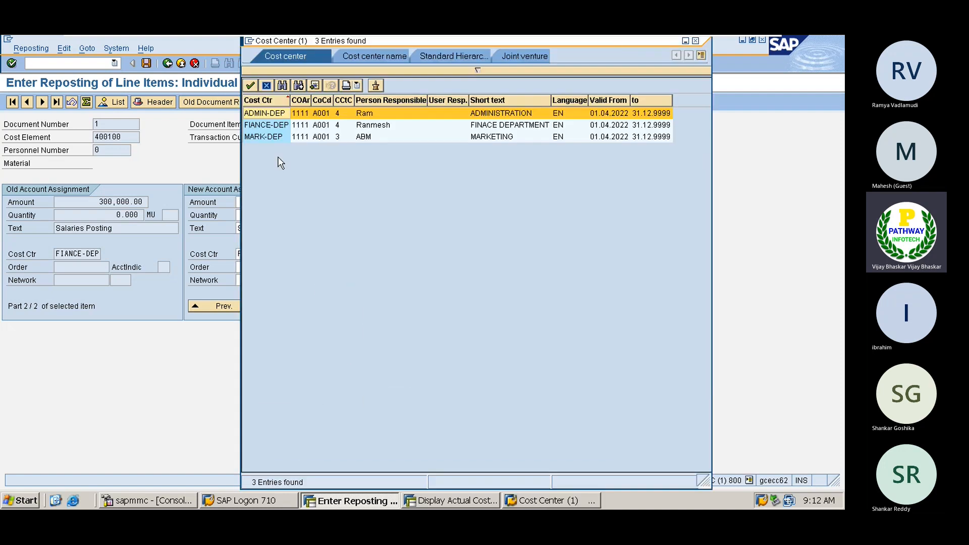
double_click(263, 132)
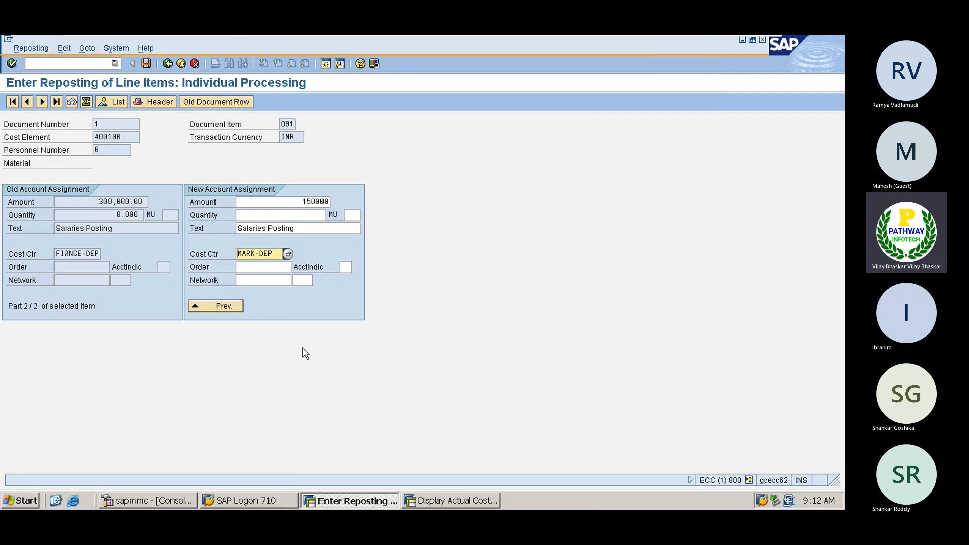
key("Return")
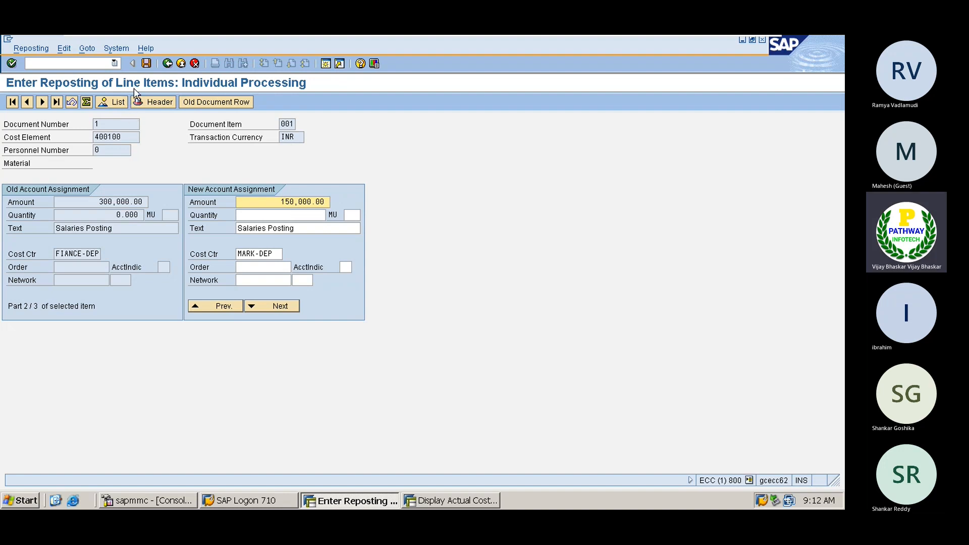
left_click(146, 64)
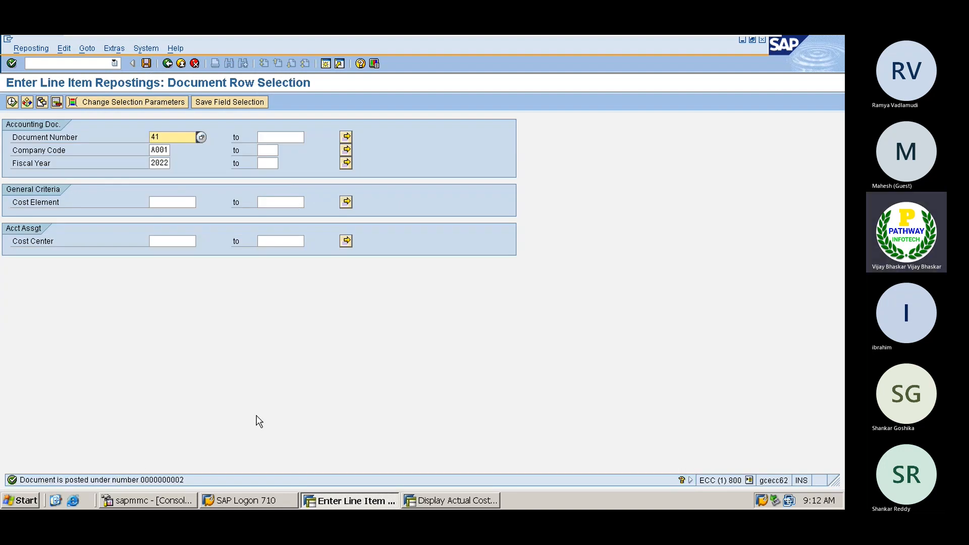
Step: Switch to the other SAP session, exit the actual cost documents list, and open transaction KSB1
left_click(465, 500)
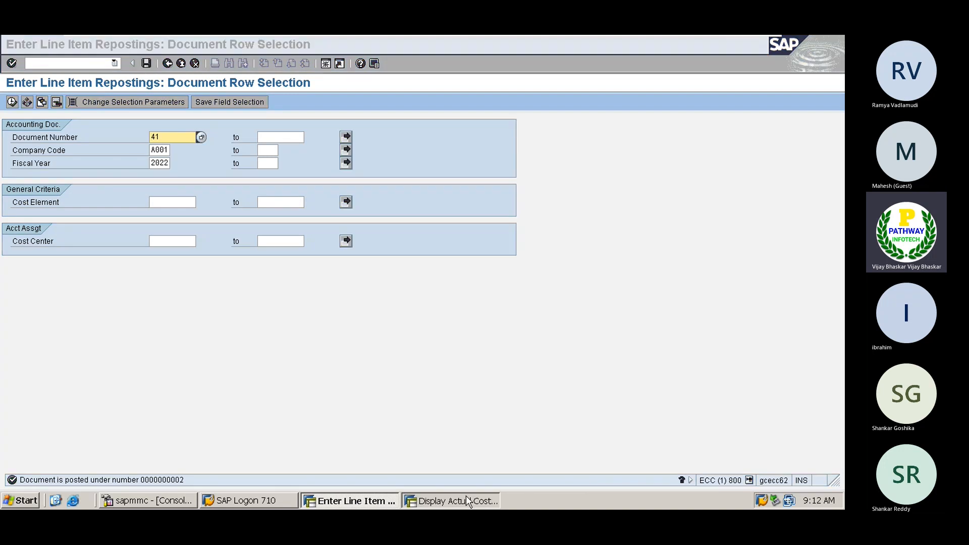
left_click(167, 63)
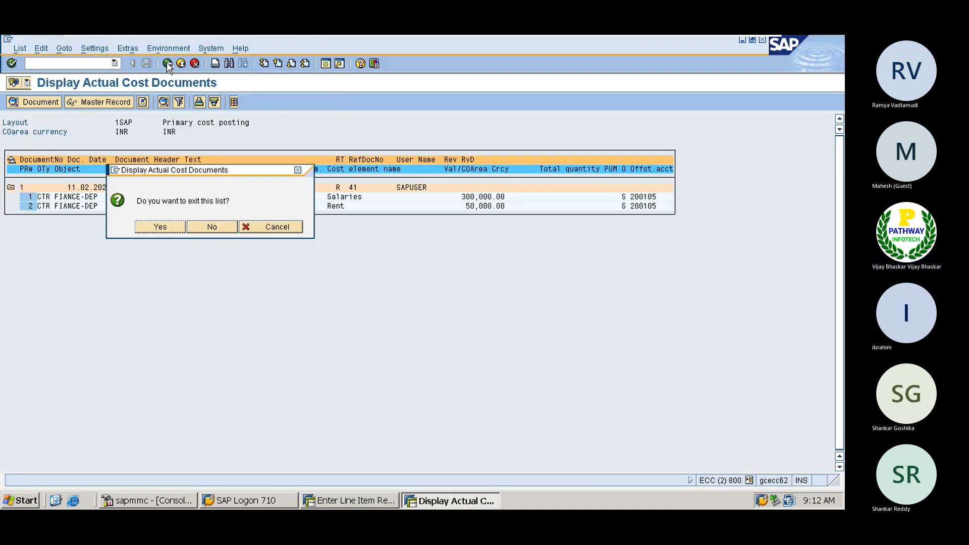
left_click(164, 226)
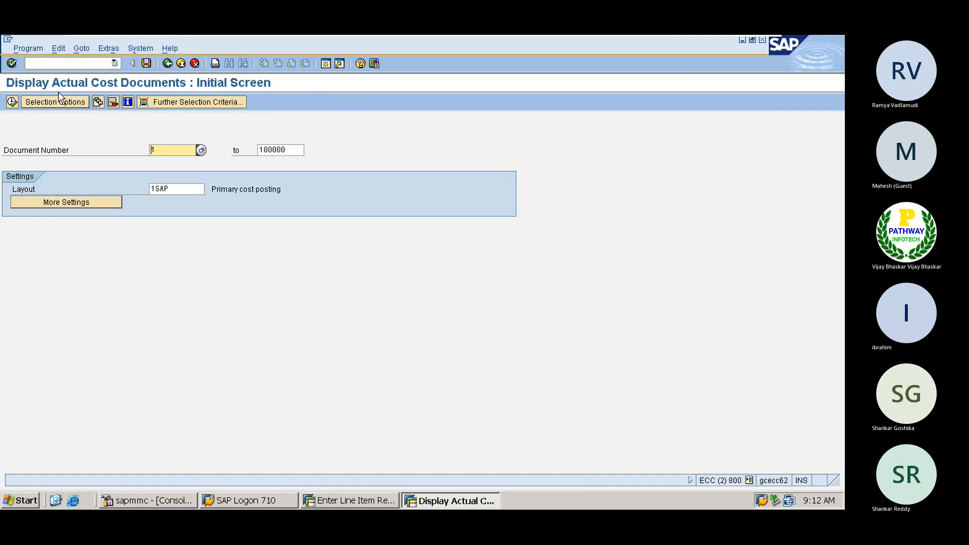
left_click(45, 64)
type("/n")
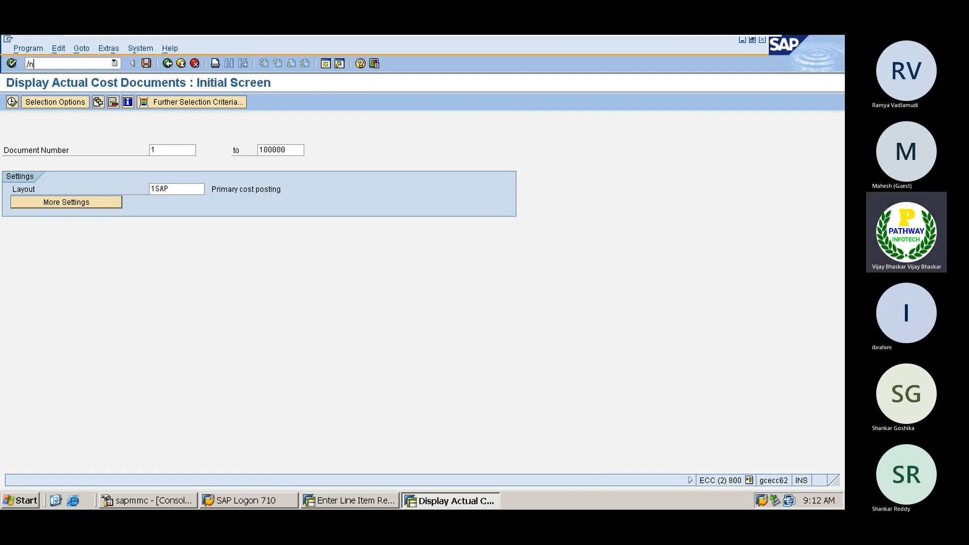
type("ksb1")
key("Return")
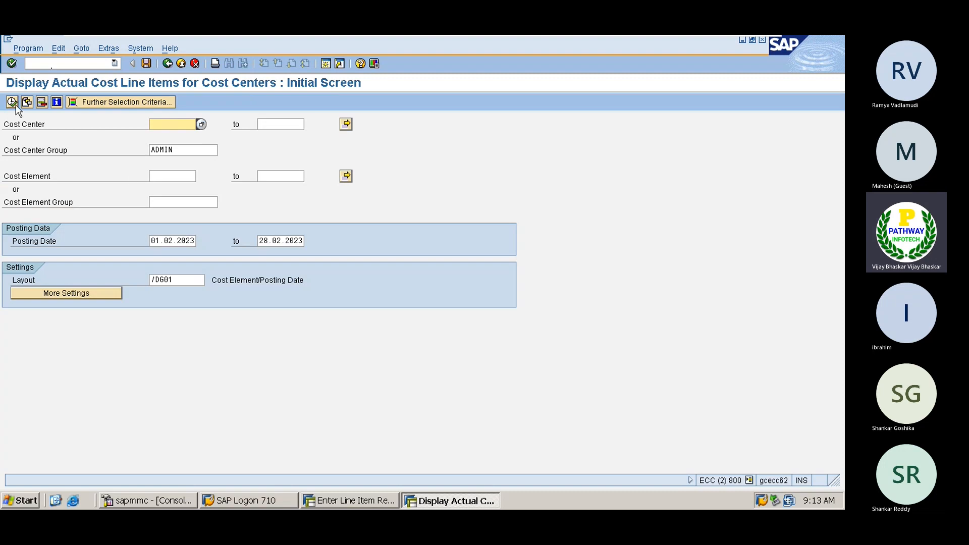
Step: Clear the cost center group ADMIN from the report selection
left_click(183, 151)
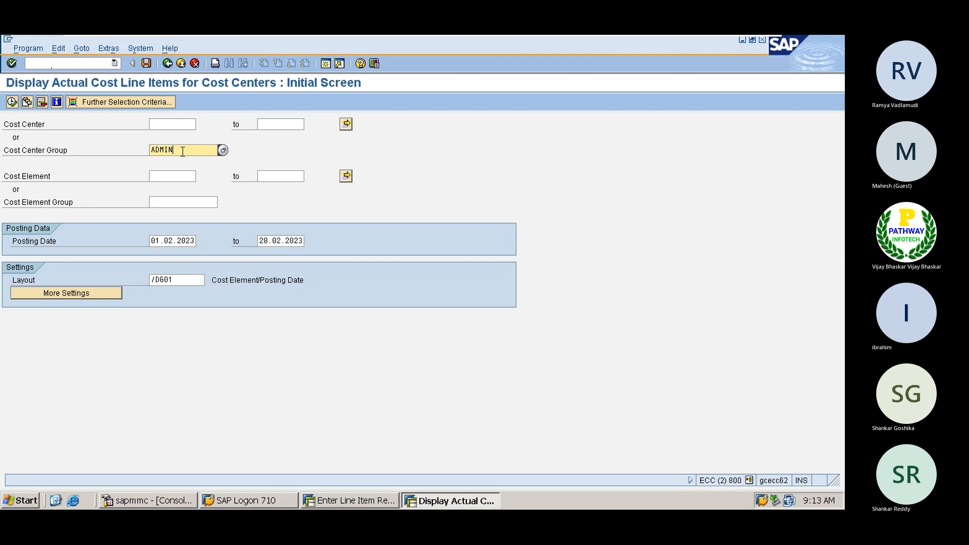
key("BackSpace")
key("BackSpace")
key("BackSpace")
key("BackSpace")
key("BackSpace")
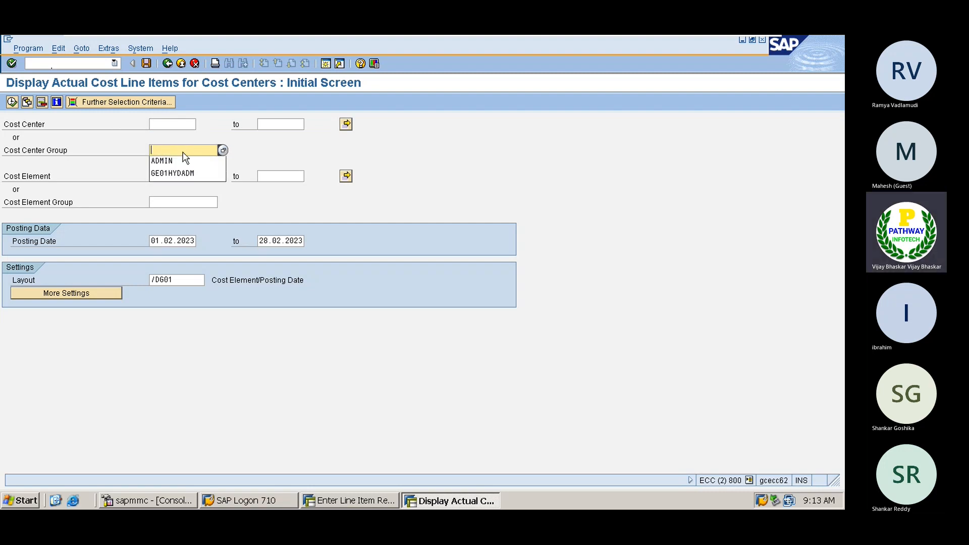
left_click(96, 145)
Step: Look up the company's cost centers and set the report's cost center to ADMIN-DEP
left_click(159, 123)
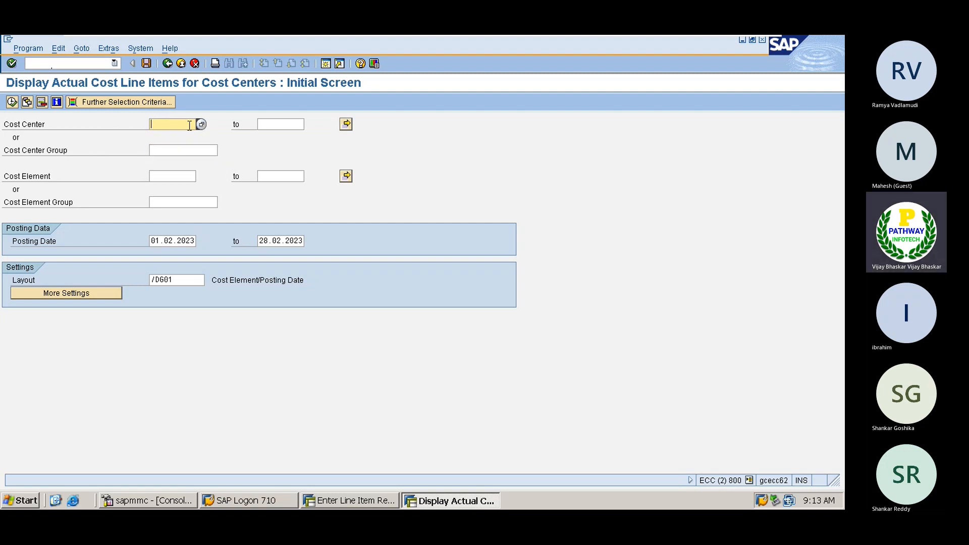
left_click(201, 124)
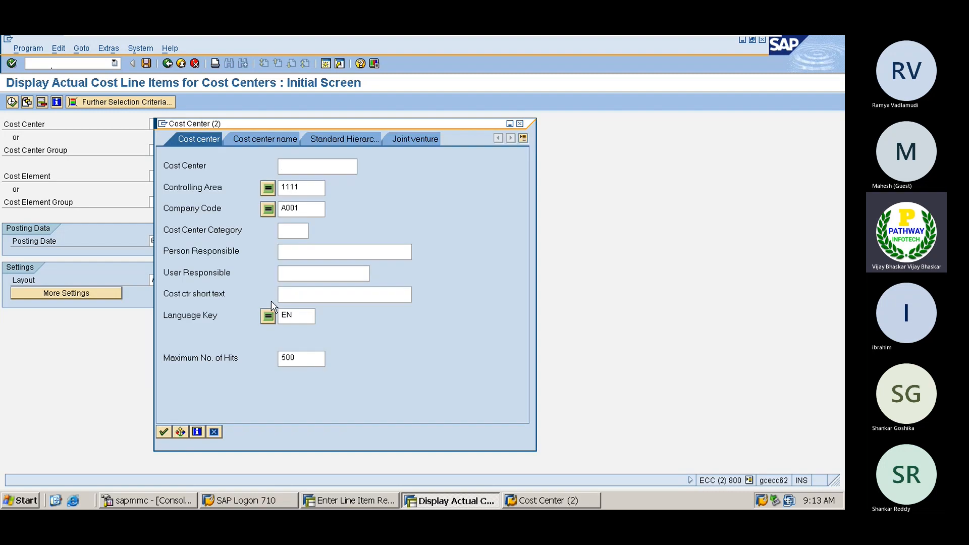
left_click(162, 432)
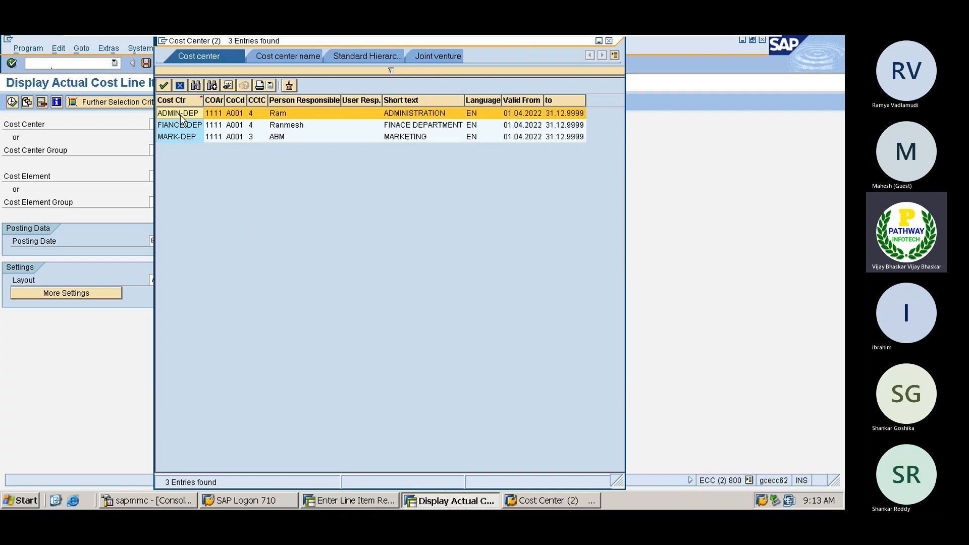
double_click(180, 114)
Step: Add FIANCE-DEP as a second single value in the multiple selection for cost center
left_click(346, 124)
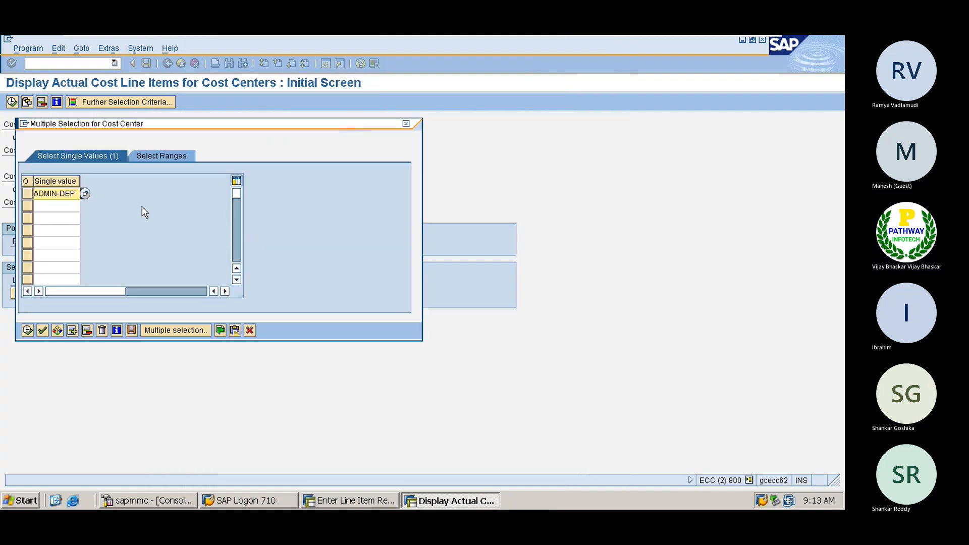
left_click(49, 204)
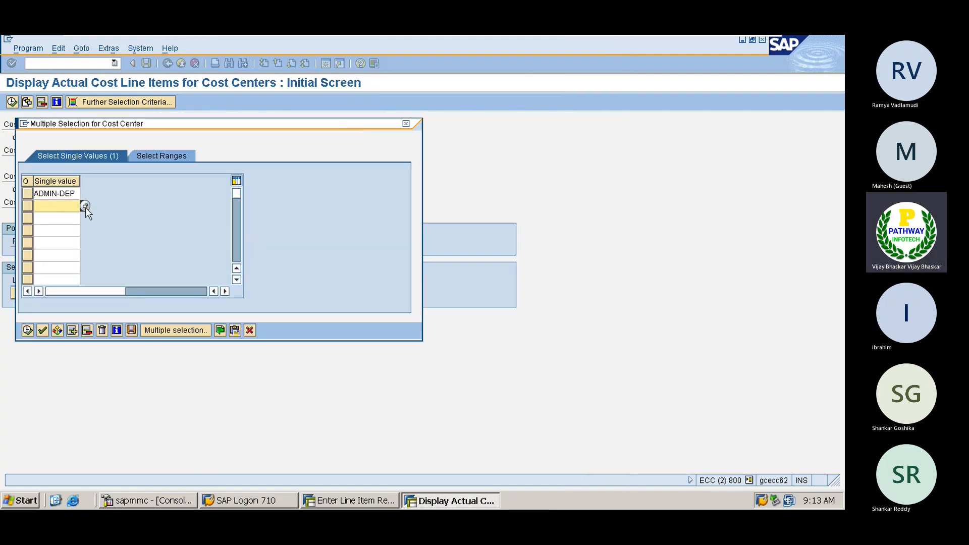
left_click(85, 207)
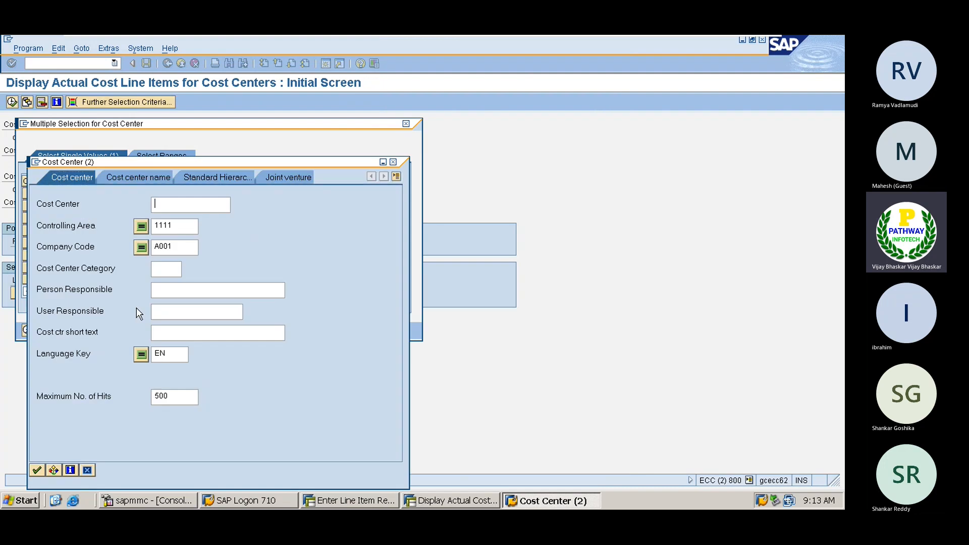
key("Return")
double_click(62, 127)
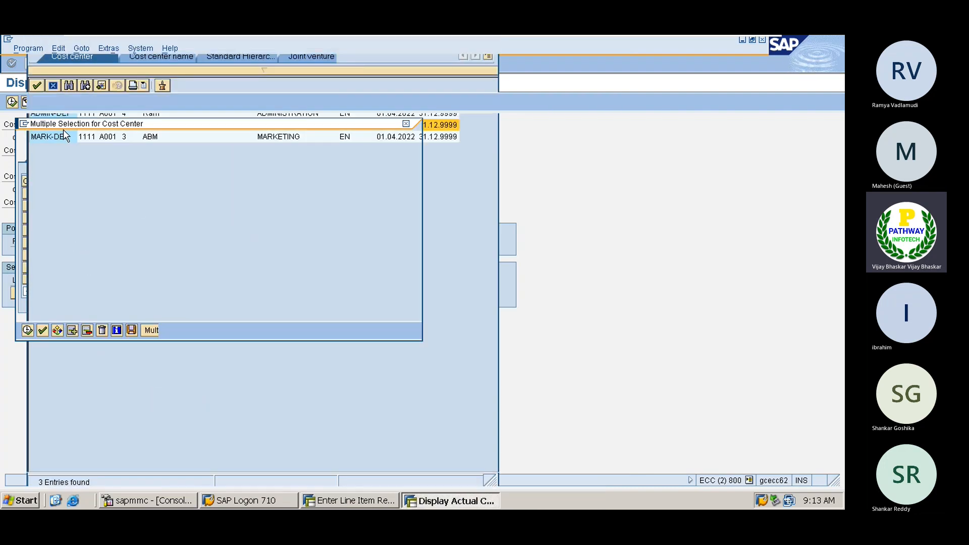
Step: Add MARK-DEP as the third single value and apply the multiple cost center selection
left_click(61, 223)
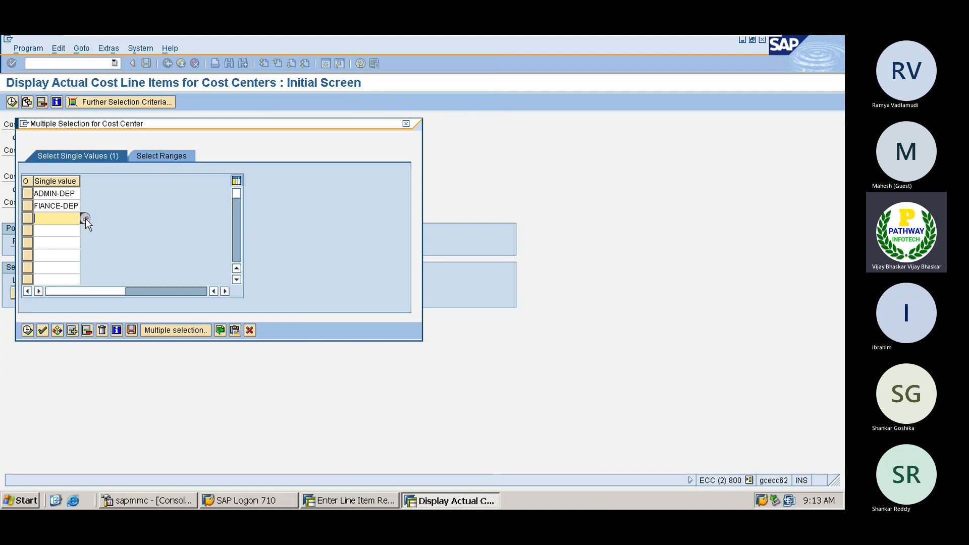
left_click(86, 219)
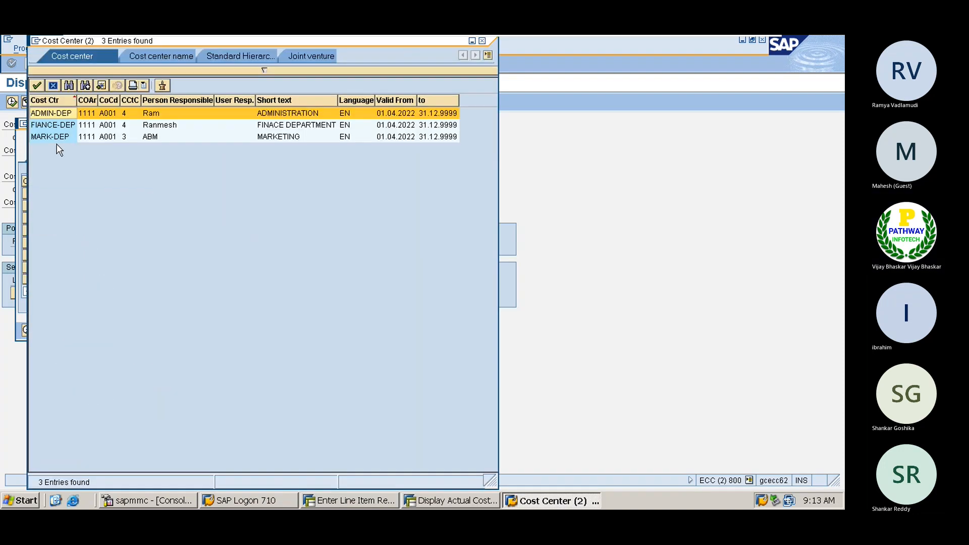
double_click(47, 138)
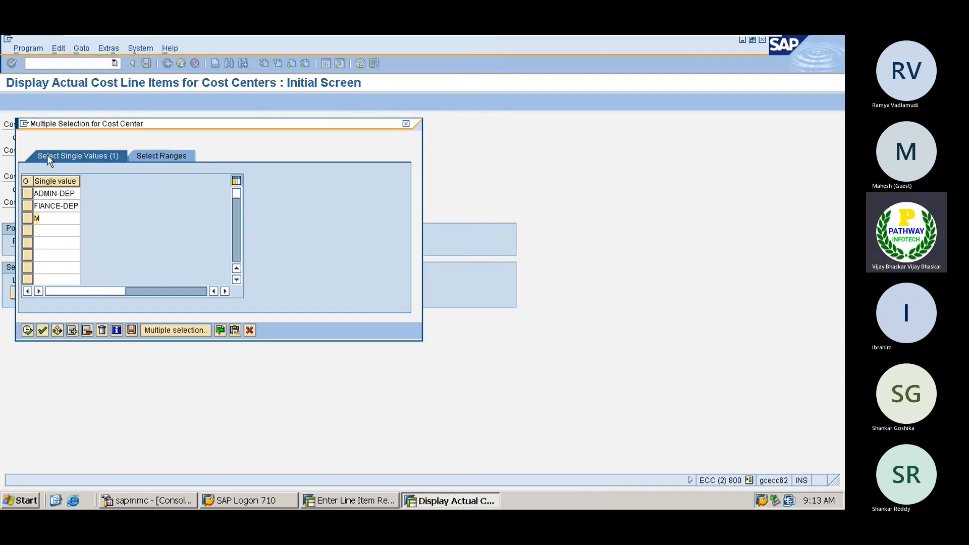
left_click(27, 331)
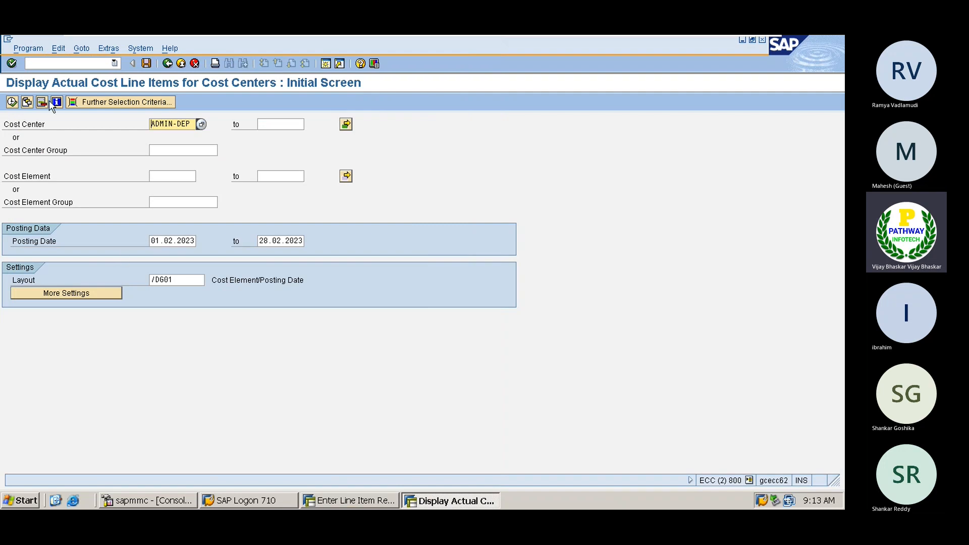
Step: Run the actual cost line items report and examine the salaries posting and subtotal of cost center ADMIN-DEP
left_click(12, 102)
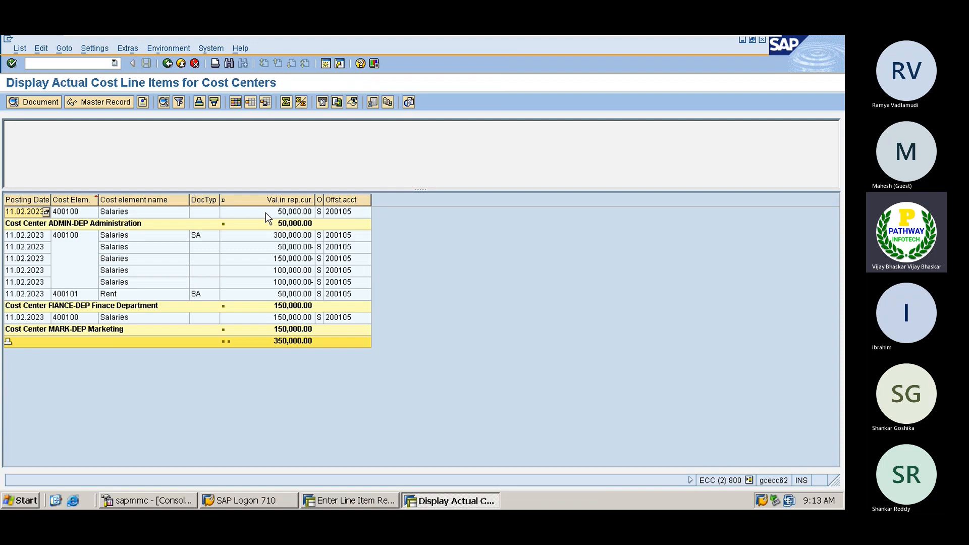
left_click(127, 215)
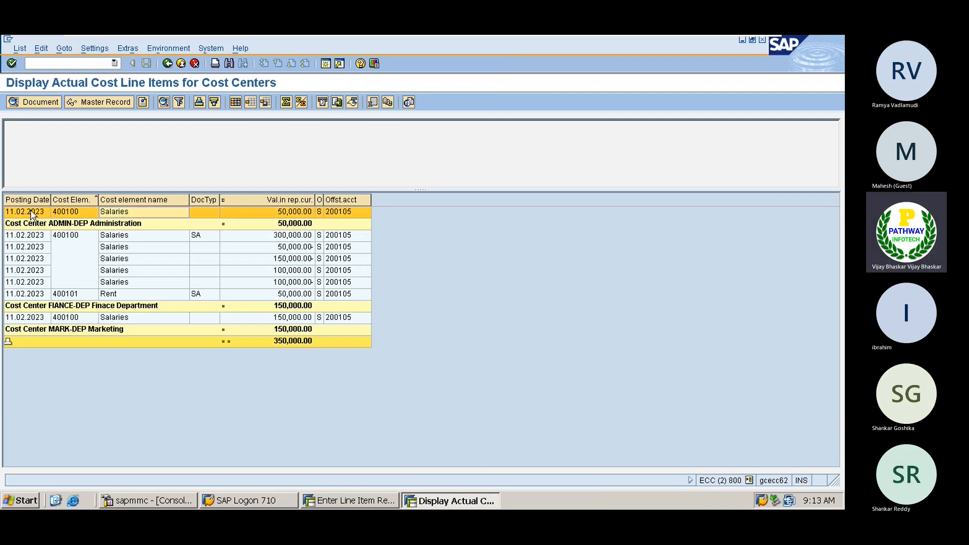
left_click(79, 225)
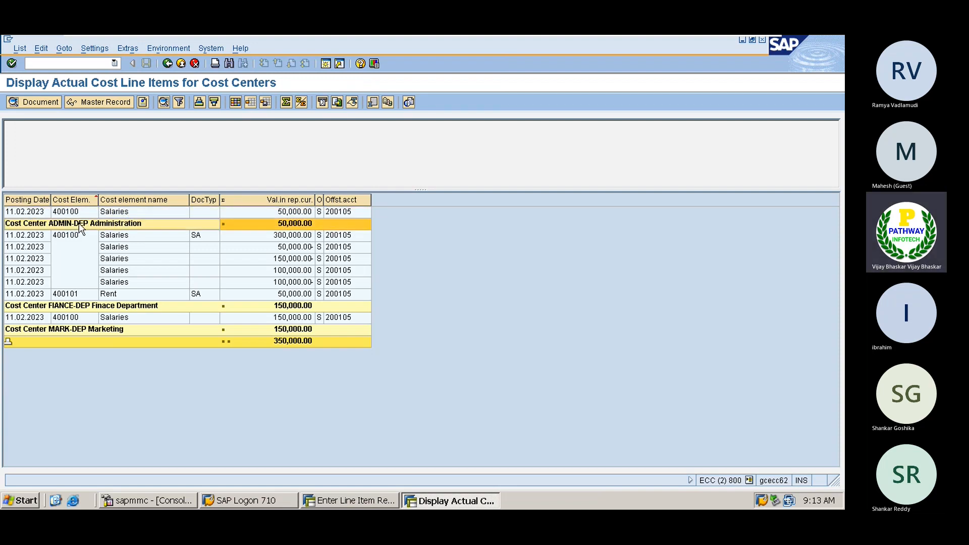
left_click(283, 213)
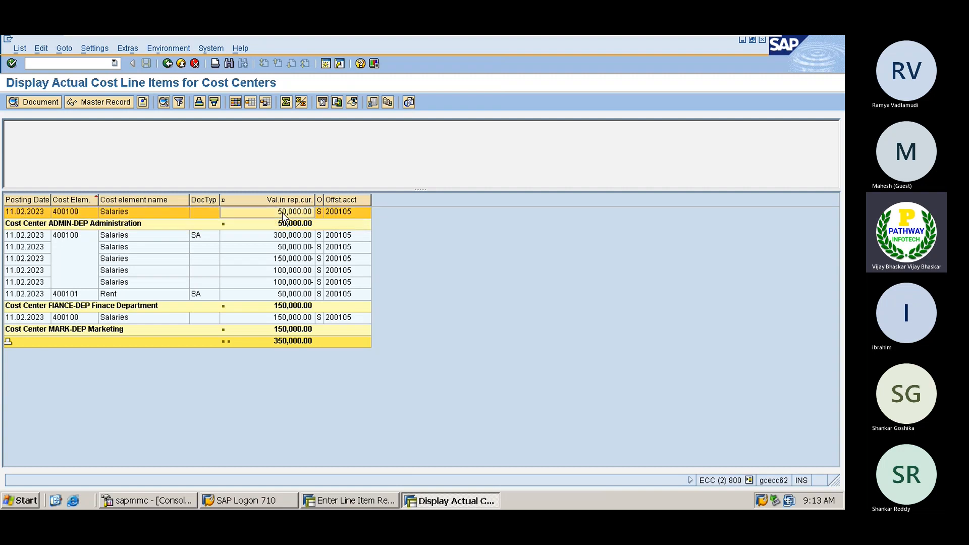
Step: Switch to the Excel workbook and check the planned Admin and Marketing department portions in rows 1086 and 1087
mouse_move(639, 37)
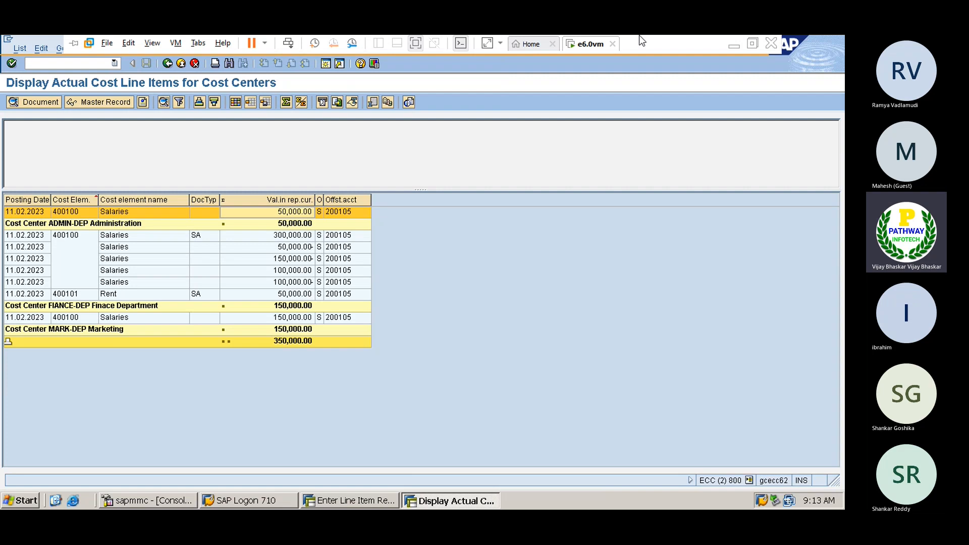
left_click(734, 46)
left_click(338, 306)
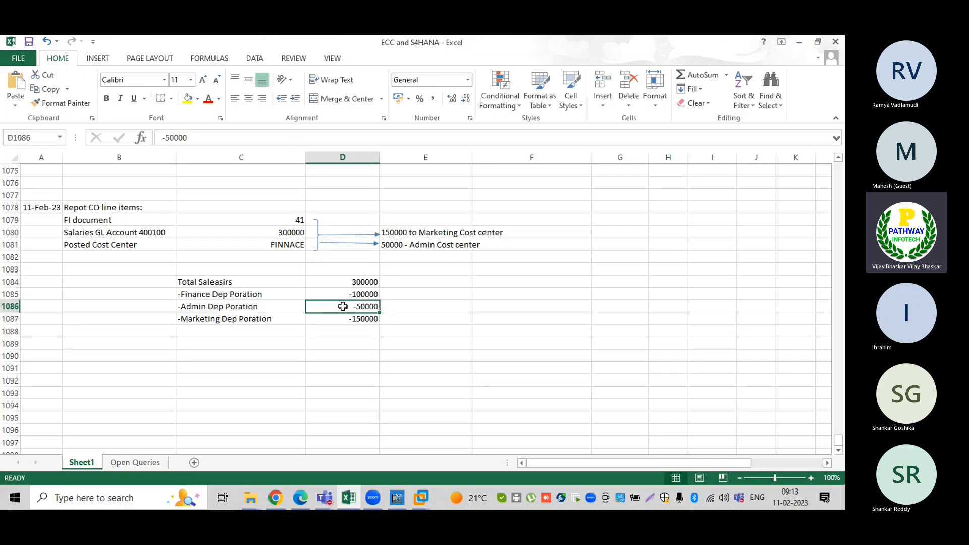
left_click(261, 319)
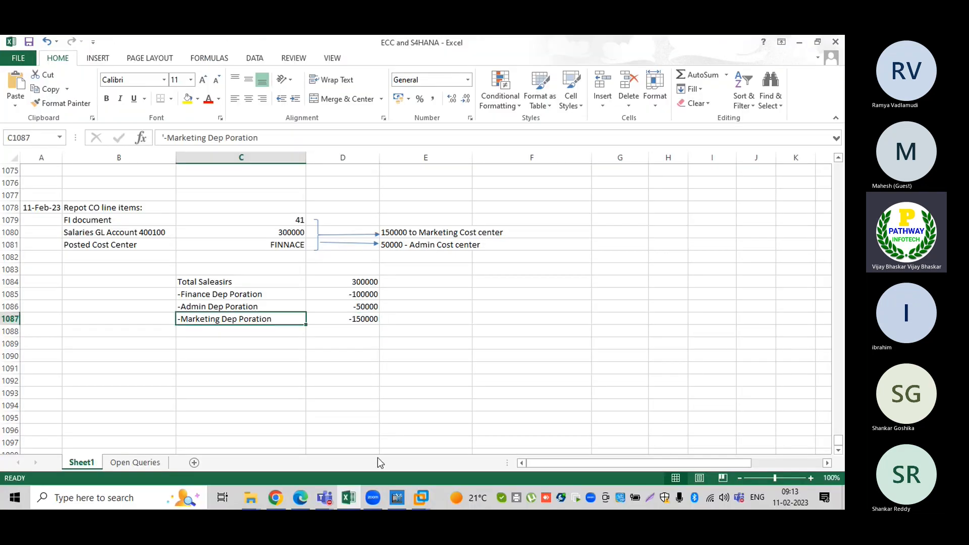
Step: Switch back to SAP and examine the MARK-DEP salaries posting and the original salaries and rent postings of FIANCE-DEP
mouse_move(411, 495)
left_click(465, 413)
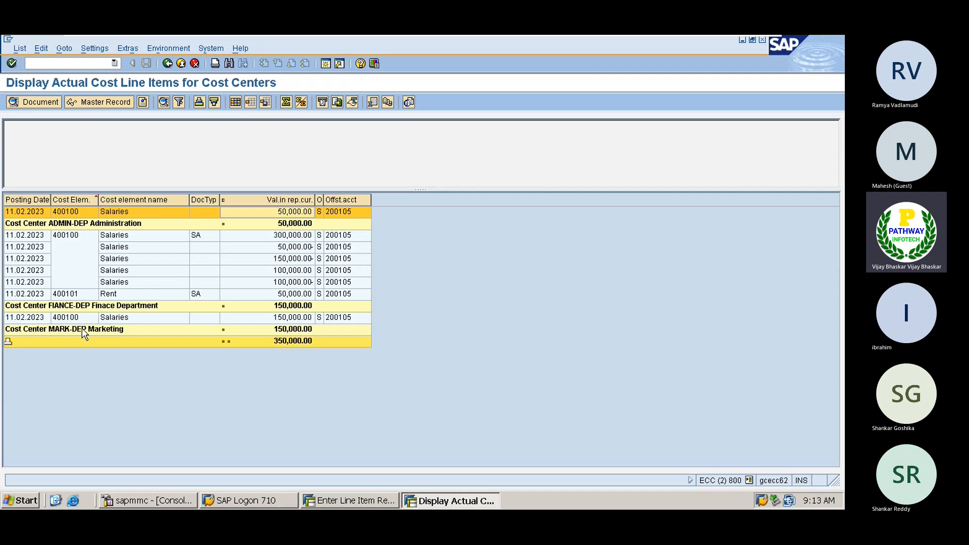
left_click(125, 318)
left_click(279, 320)
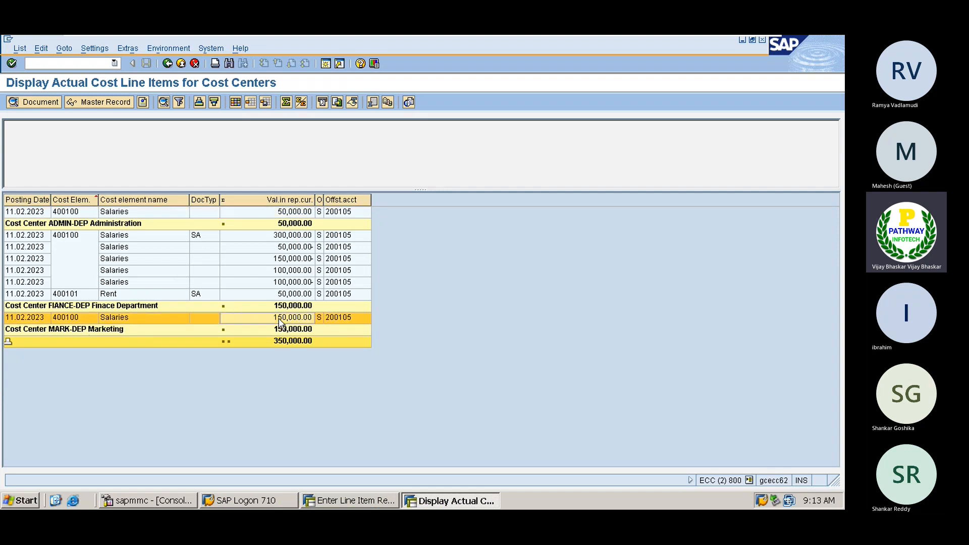
left_click(277, 236)
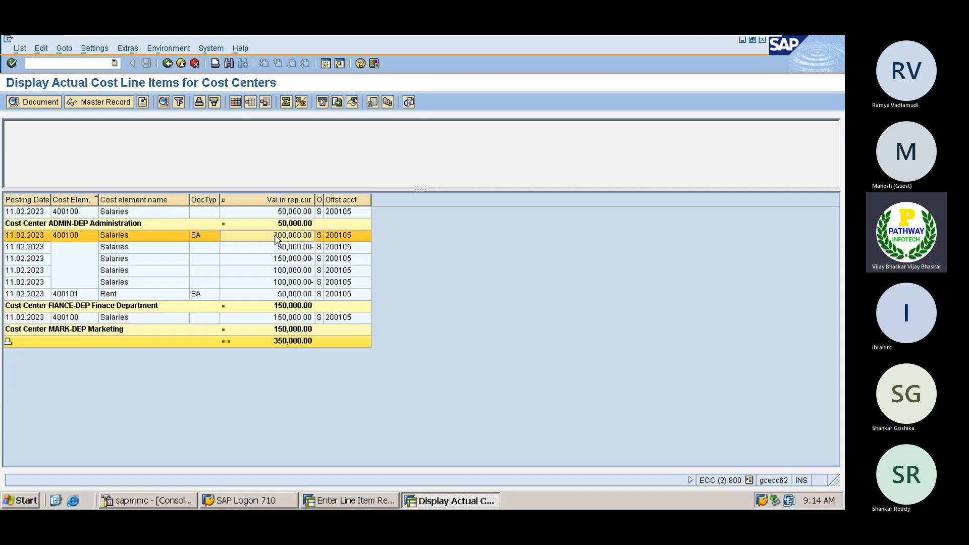
left_click(294, 295)
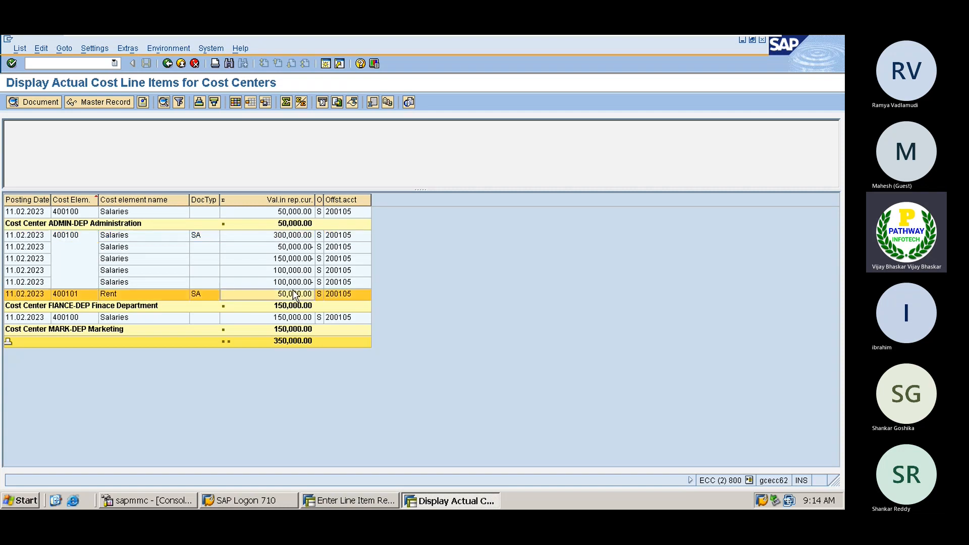
Step: Compare the negative salaries repostings of cost center FIANCE-DEP with its original salaries posting, and check its rent line
left_click(286, 249)
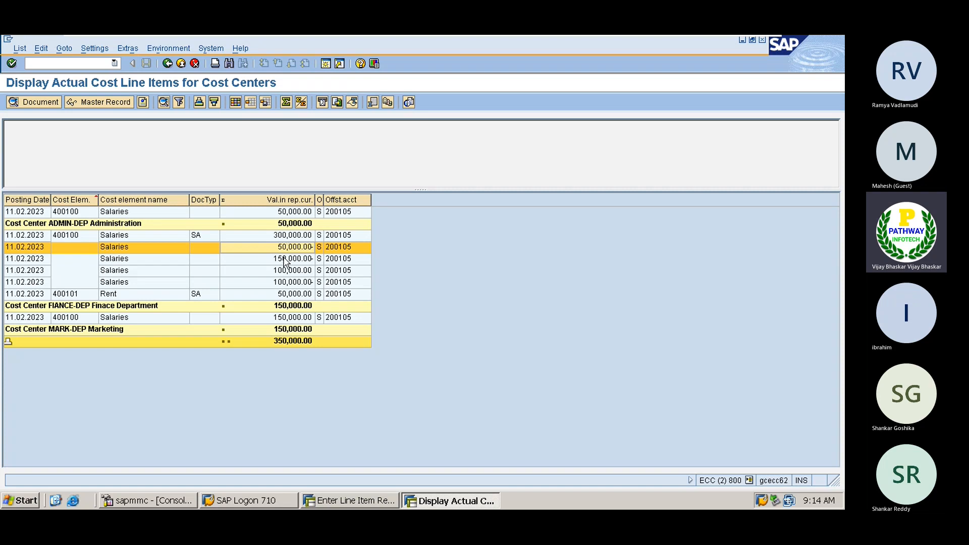
left_click(283, 258)
left_click(284, 248)
left_click(306, 262)
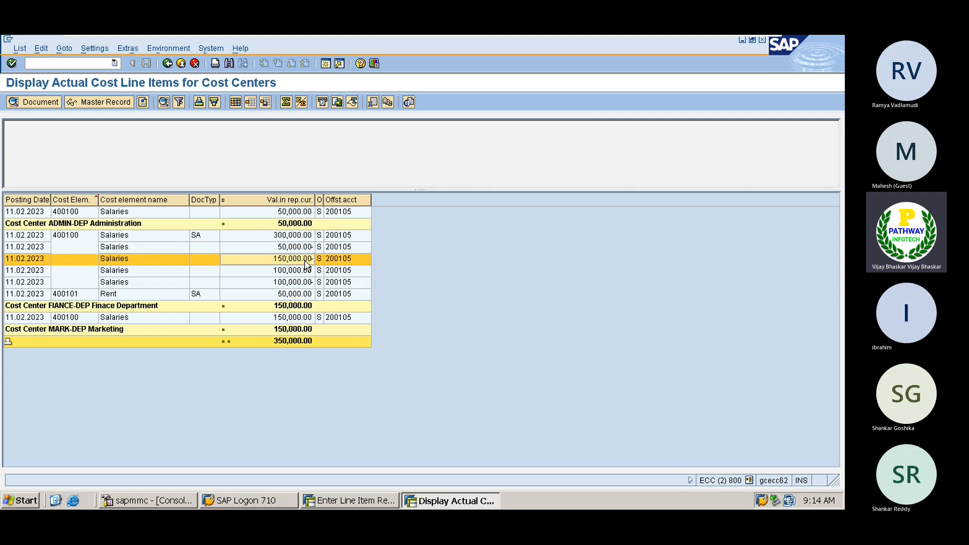
left_click(283, 236)
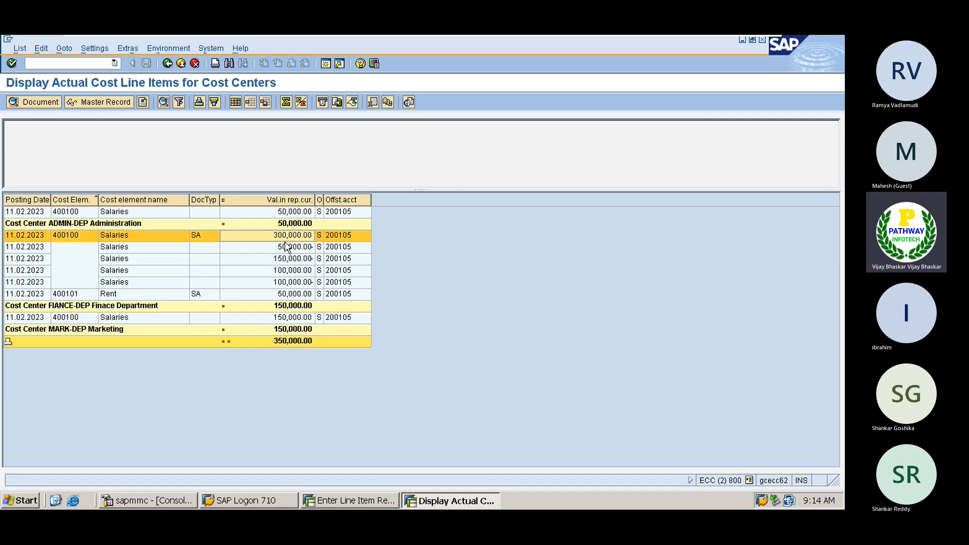
left_click(287, 248)
left_click(286, 259)
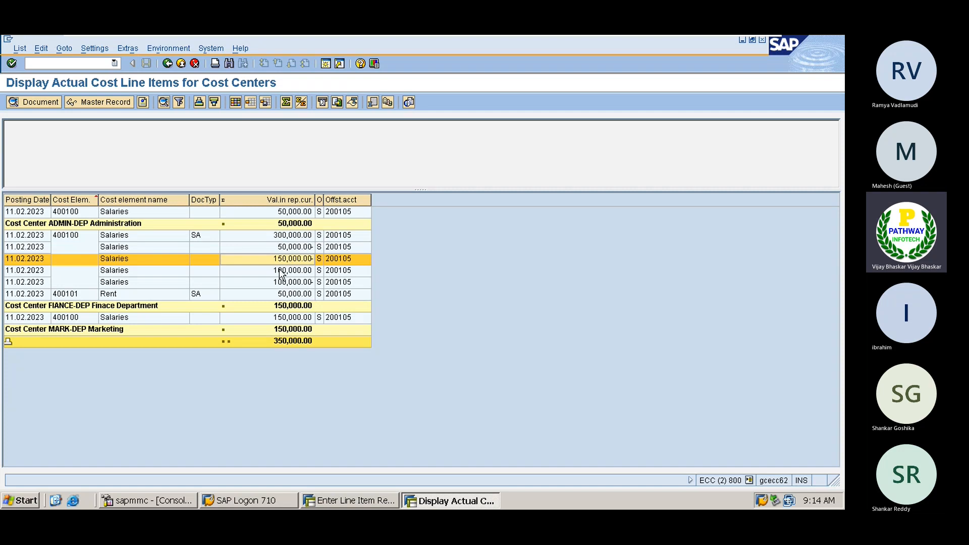
left_click(281, 273)
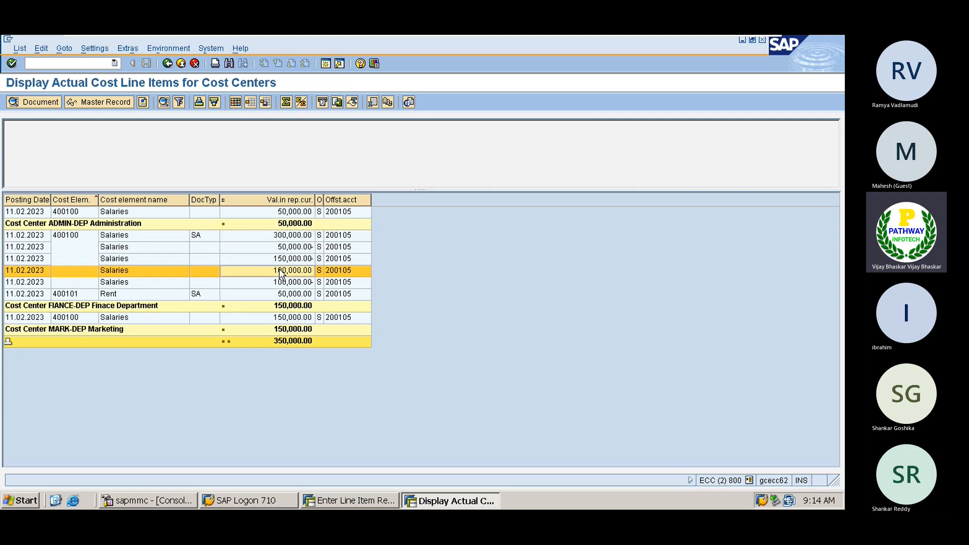
left_click(284, 296)
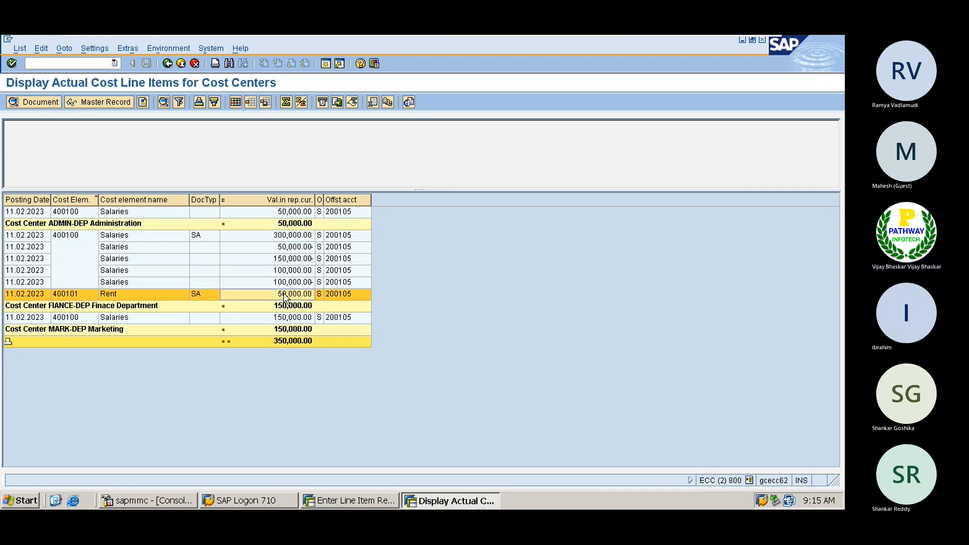
Step: Switch to the Excel workbook and enter the heading "Reppost Costs (Business Transaction RKU1)" in cell B1089
mouse_move(579, 35)
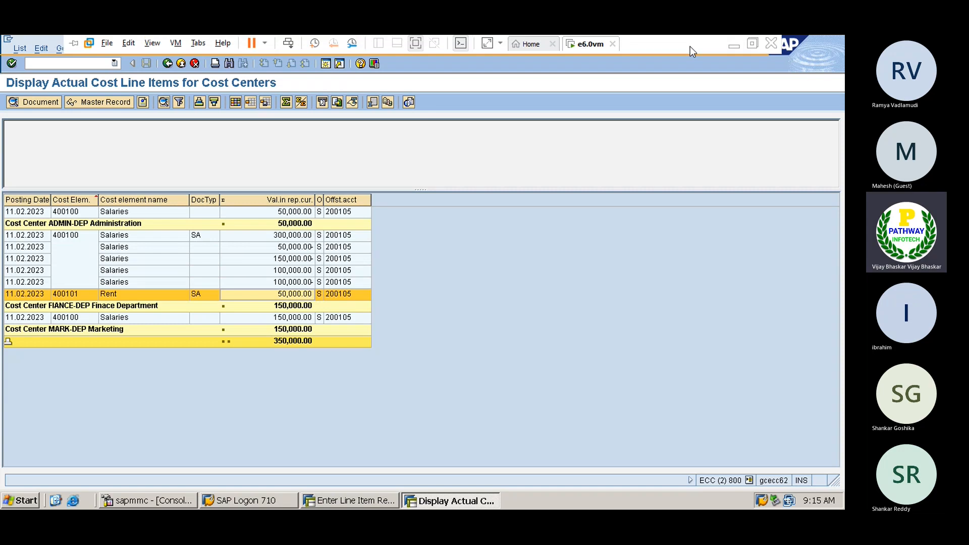
left_click(734, 47)
left_click(80, 345)
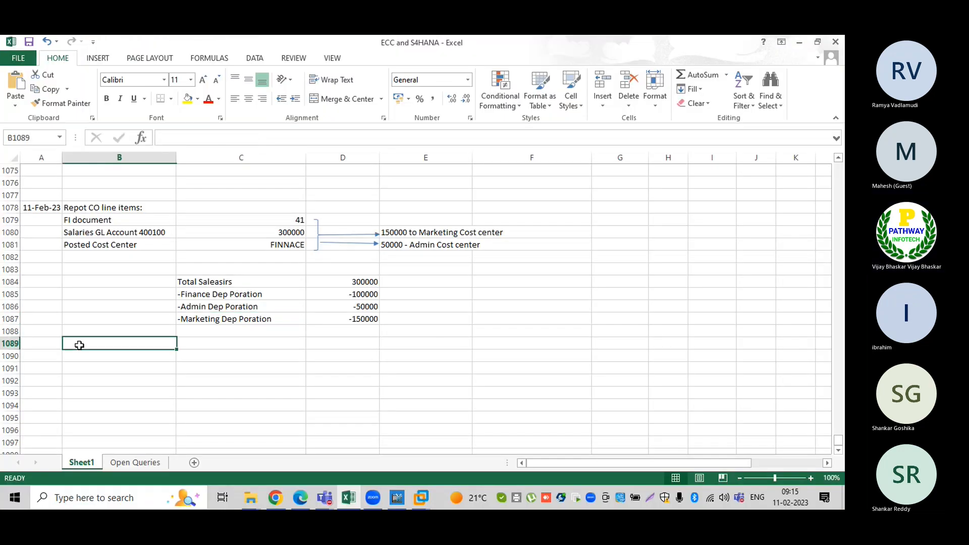
type("Tr")
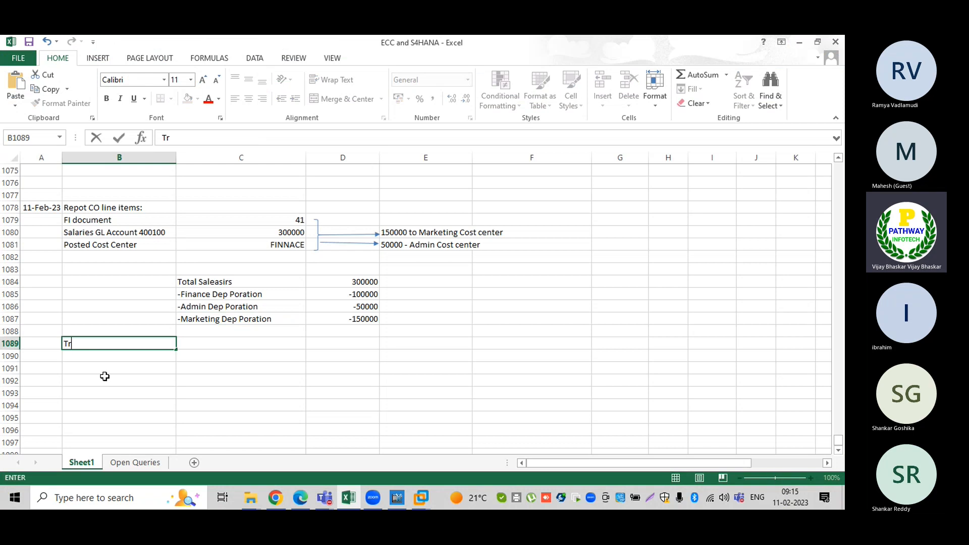
key("BackSpace")
key("BackSpace")
type("Reppost")
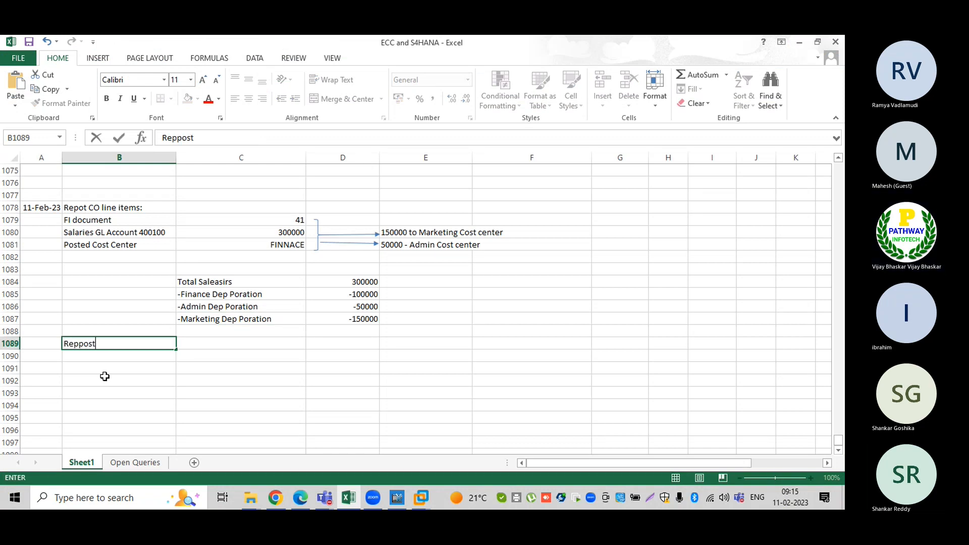
type(" Costs (Busiune")
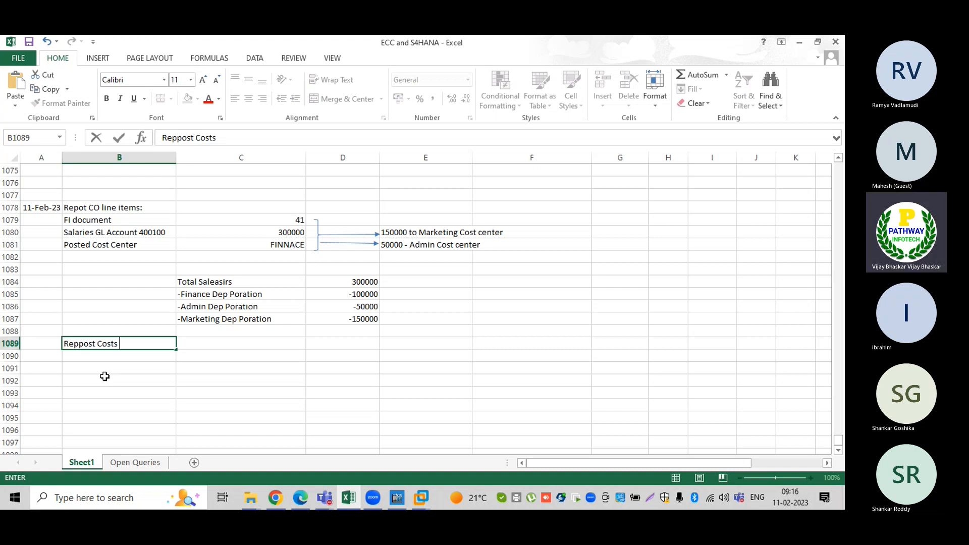
key("BackSpace")
key("BackSpace")
key("BackSpace")
type("ness Trabnsaction")
key("BackSpace")
key("BackSpace")
key("BackSpace")
key("BackSpace")
key("BackSpace")
key("BackSpace")
key("BackSpace")
key("BackSpace")
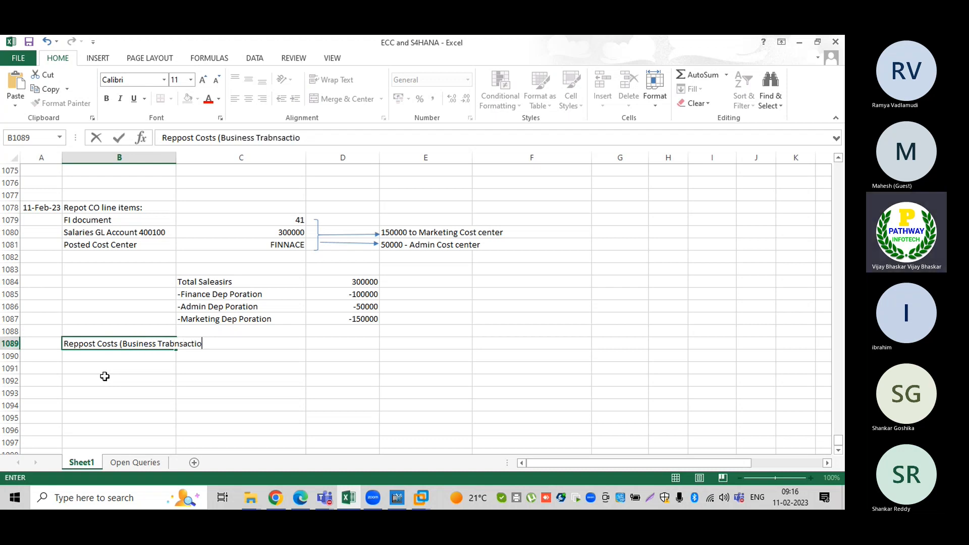
key("BackSpace")
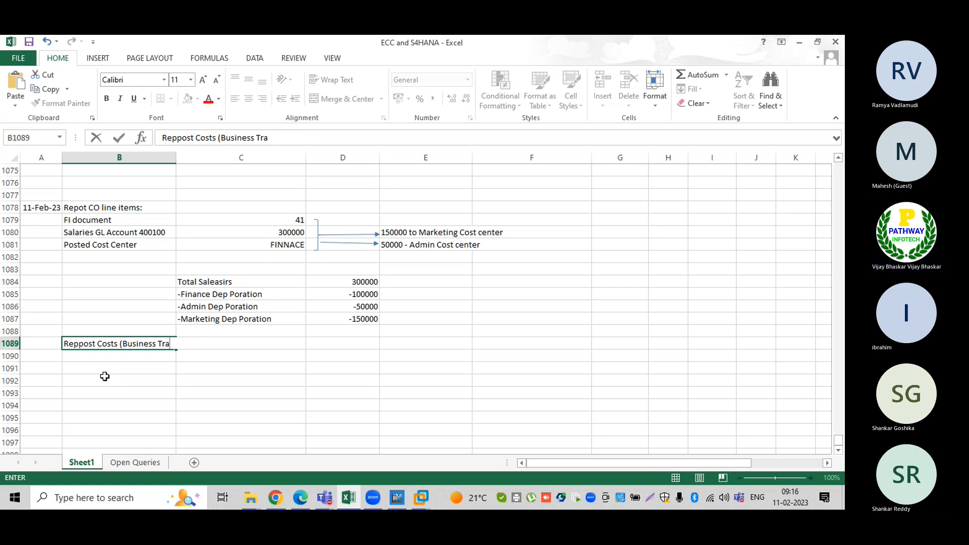
type("nsaction")
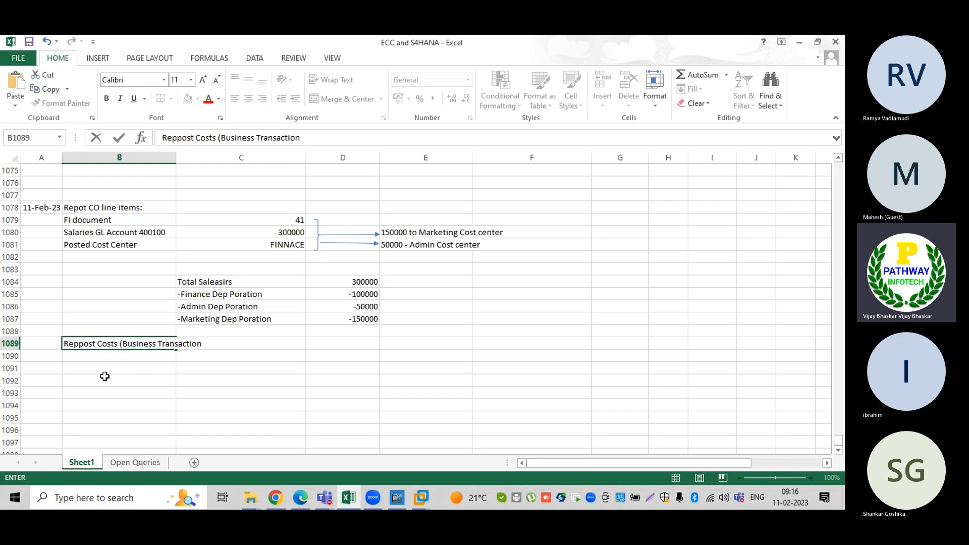
type(" RKU1)")
key("Return")
key("Up")
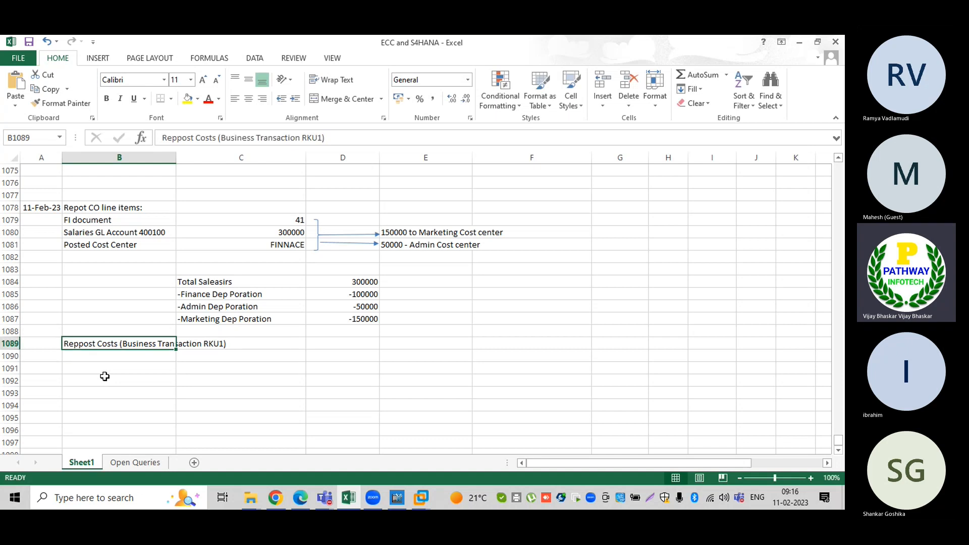
Step: Copy the B1089 heading into cell C1078 and change its transaction code to RKU3
key("ctrl+c")
left_click(213, 206)
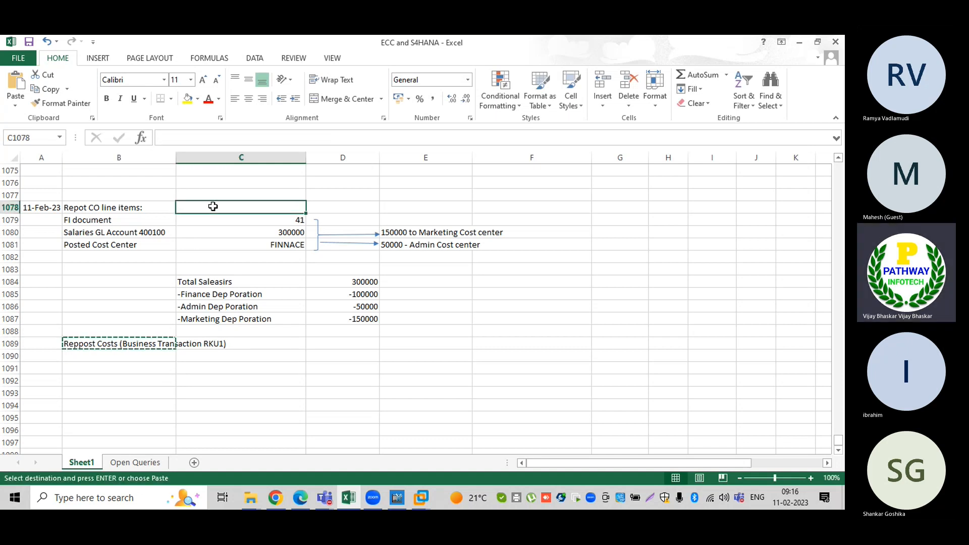
key("ctrl+v")
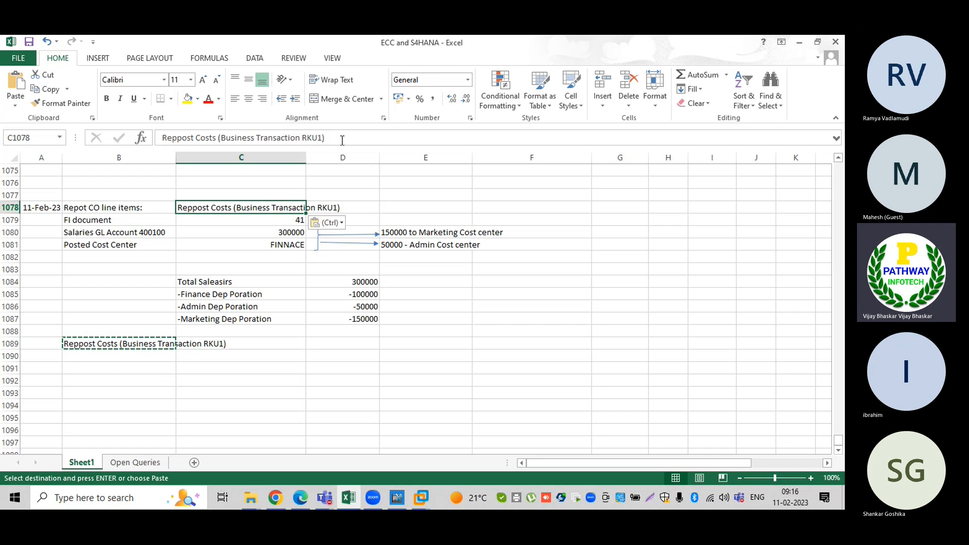
left_click(322, 137)
key("BackSpace")
type("3")
key("Return")
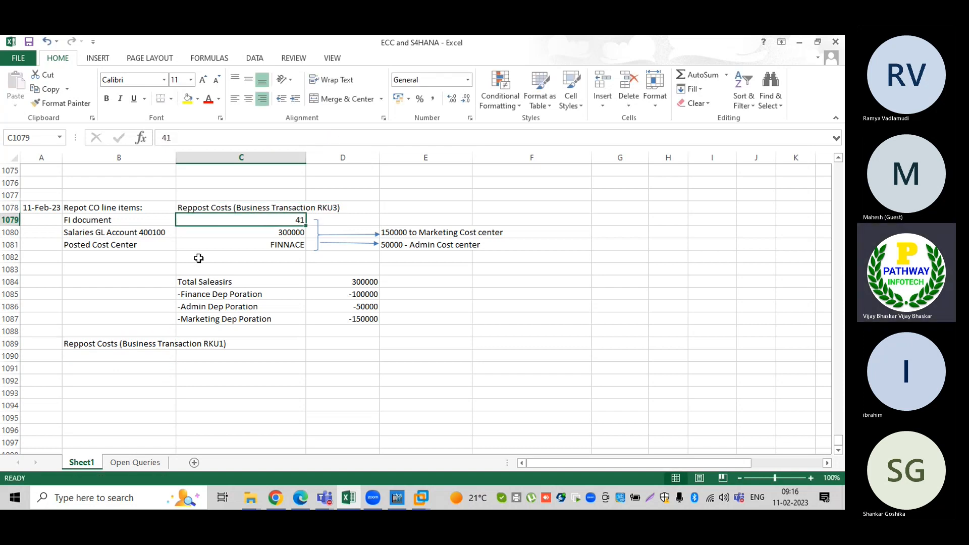
Step: Make the repost headings in cells B1089 and C1078 bold
left_click(71, 343)
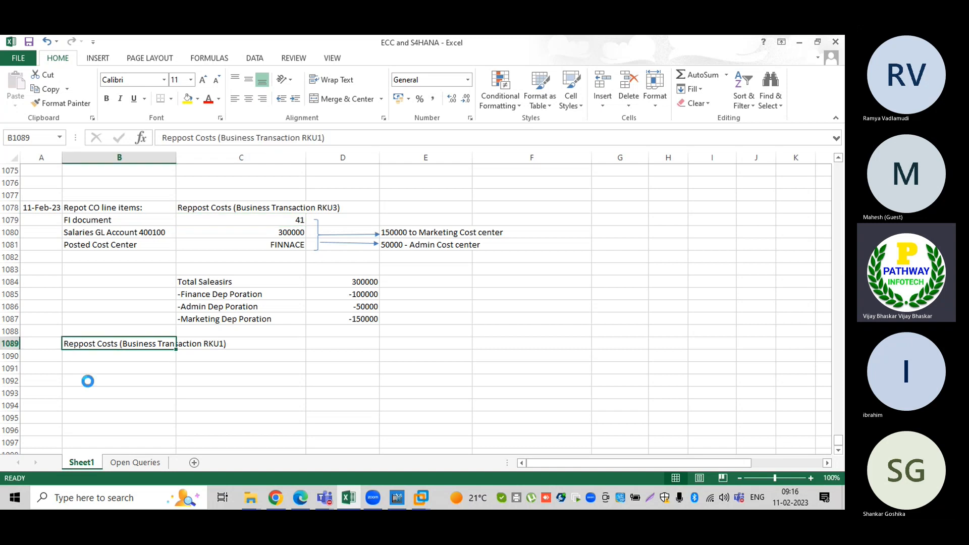
key("ctrl+b")
left_click(185, 205)
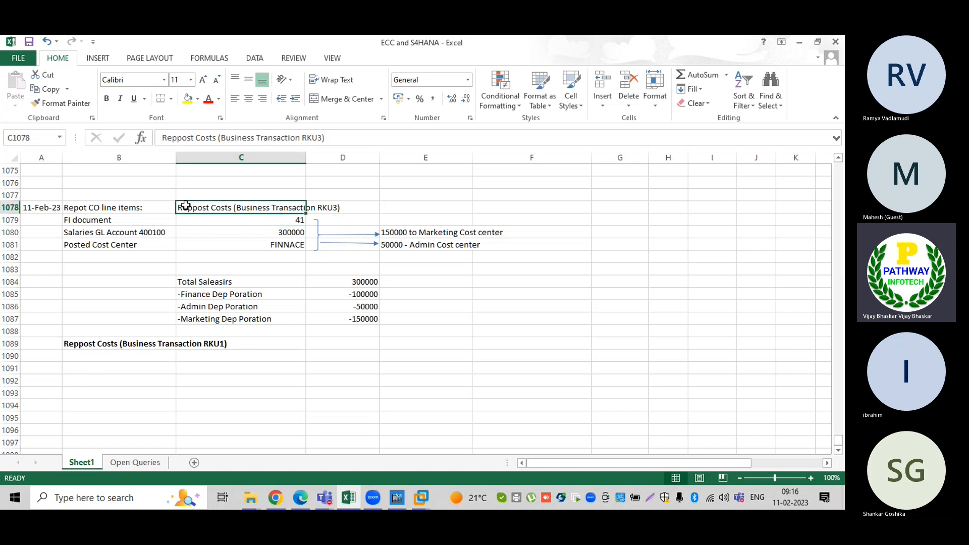
key("ctrl+b")
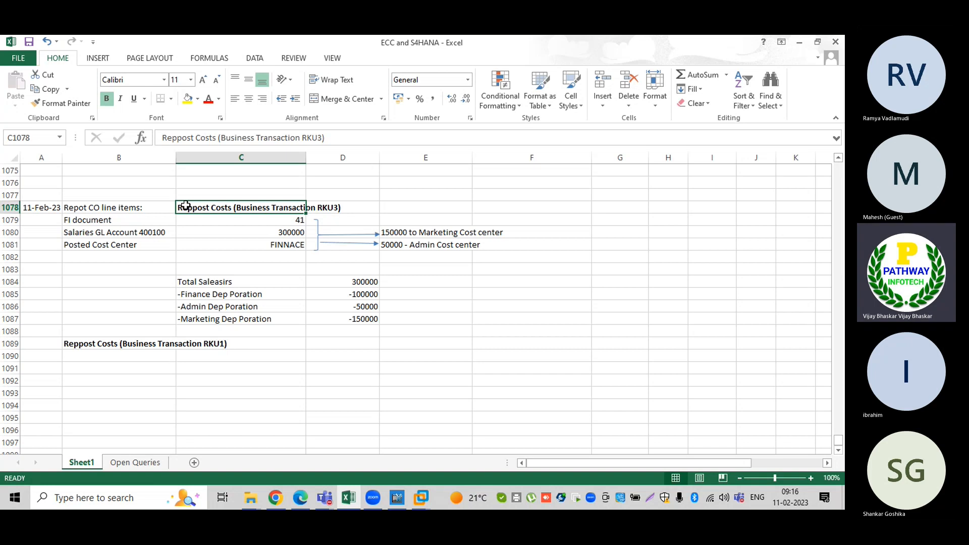
Step: Switch to the SAP line items report and review the original salaries posting and first negative reposting of FIANCE-DEP
left_click(93, 356)
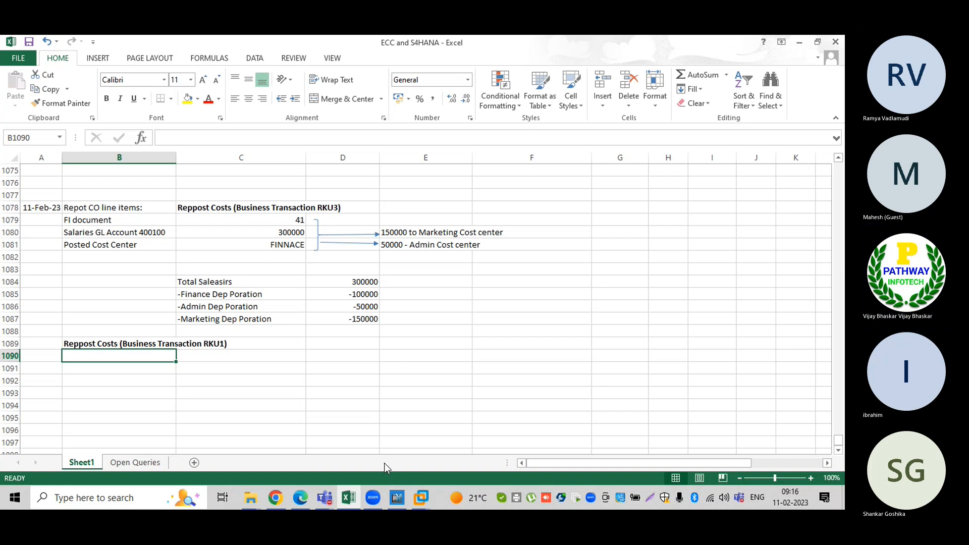
mouse_move(423, 497)
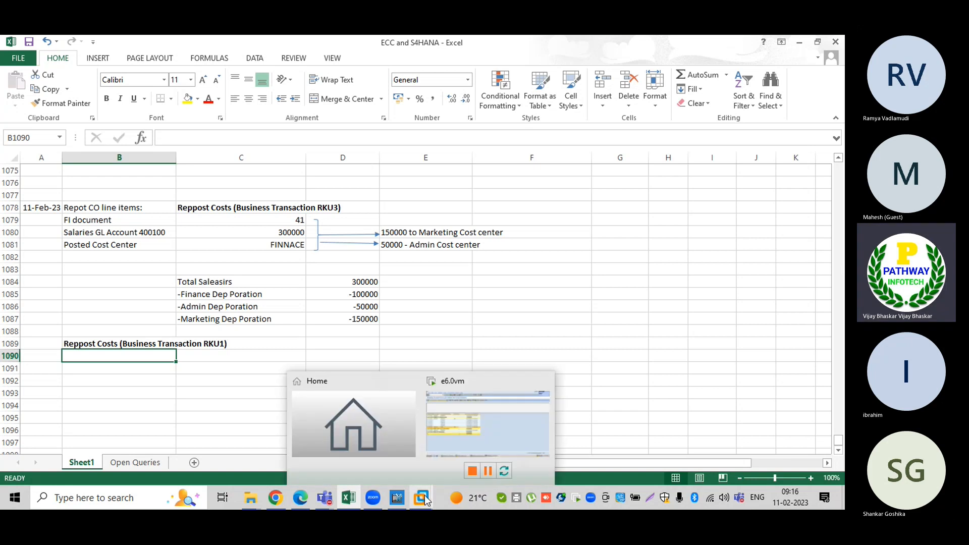
left_click(460, 423)
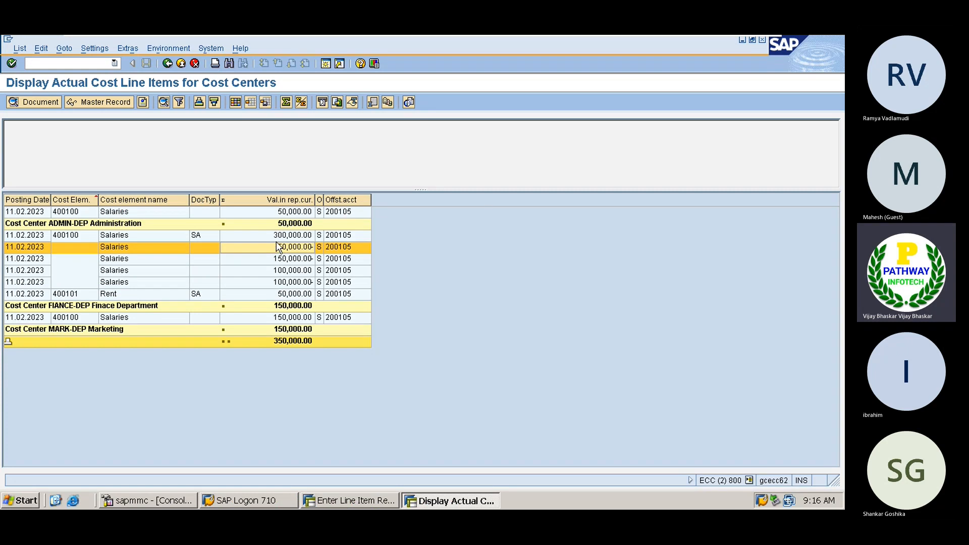
left_click(279, 235)
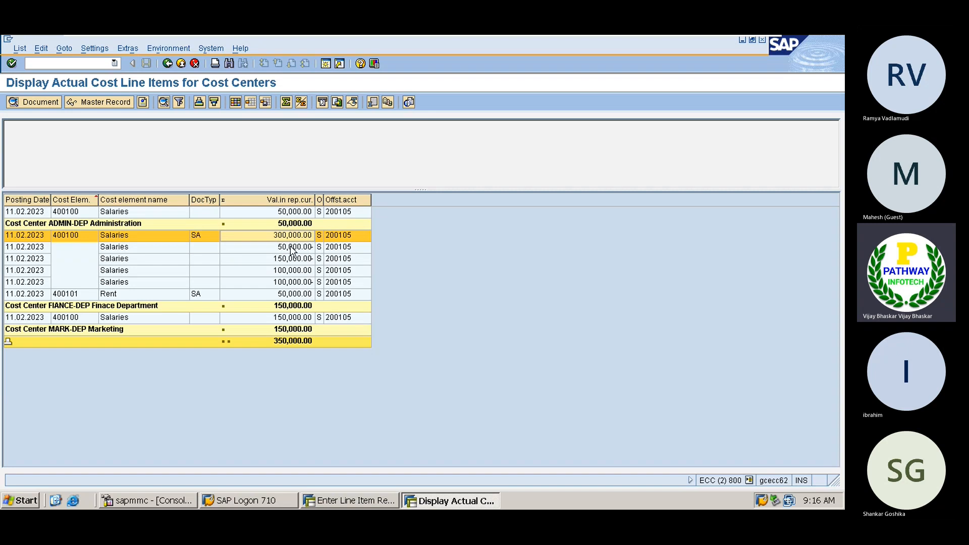
left_click(291, 249)
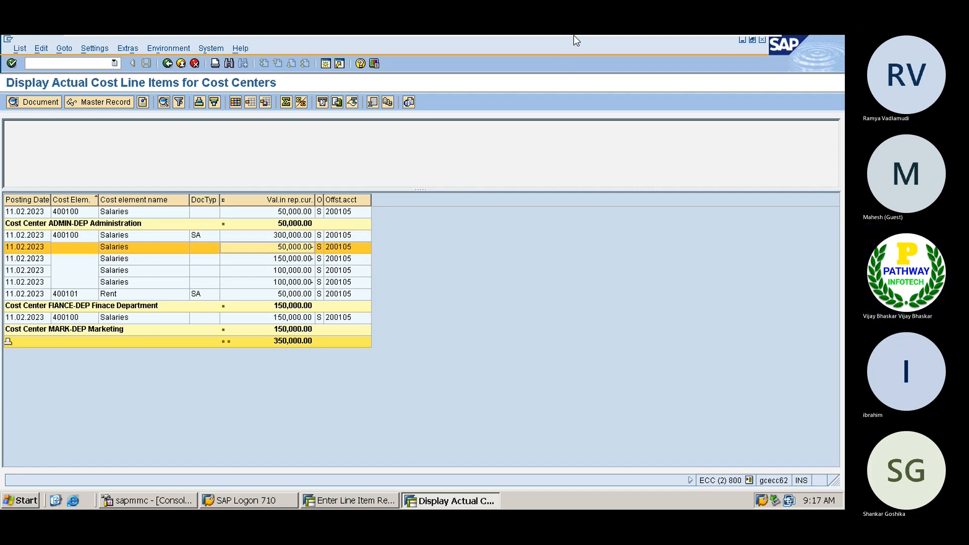
Step: Switch to the Excel notes and enter "Administration Cost center" in cell B1090 with -50000 beside it in C1090
mouse_move(574, 35)
left_click(731, 48)
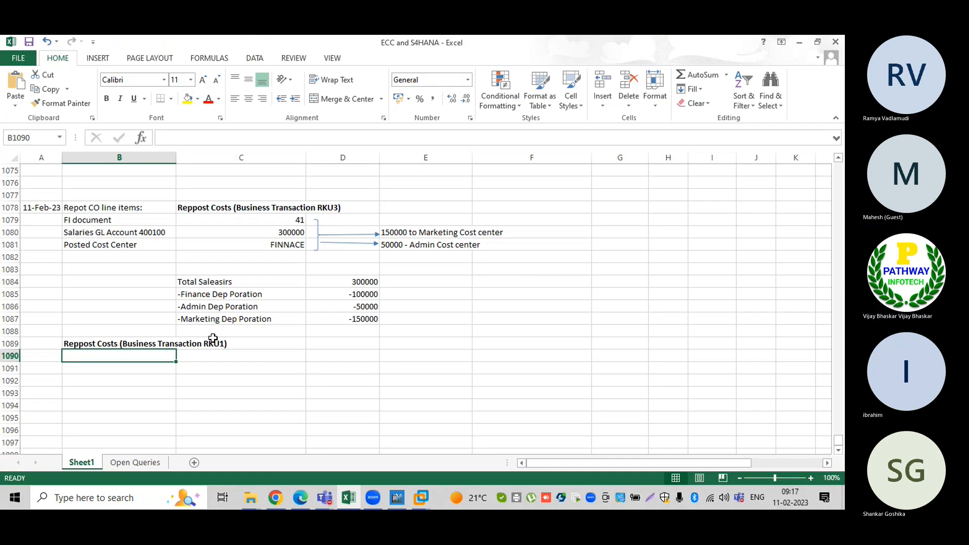
type("Alloc")
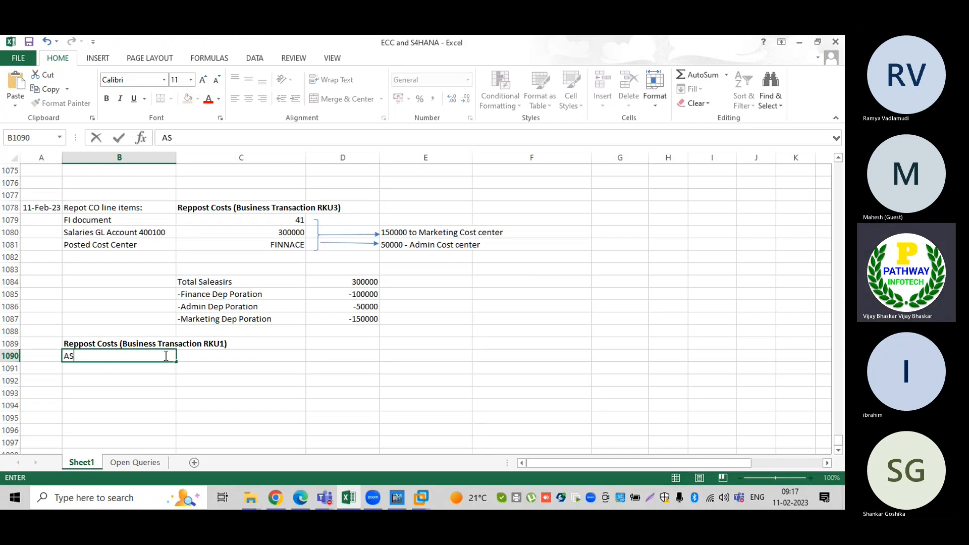
key("BackSpace")
key("BackSpace")
key("BackSpace")
key("BackSpace")
type("d")
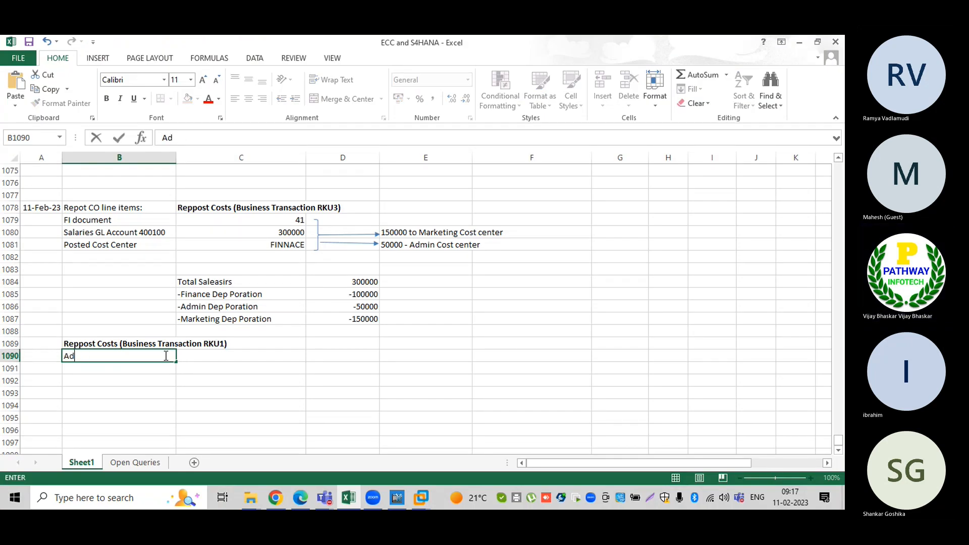
type("ministratio")
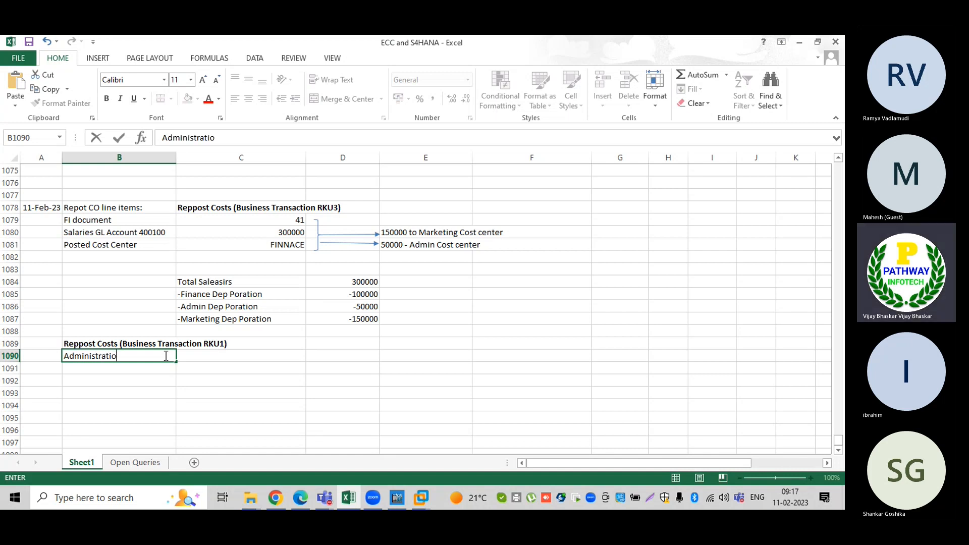
type("n Cost center")
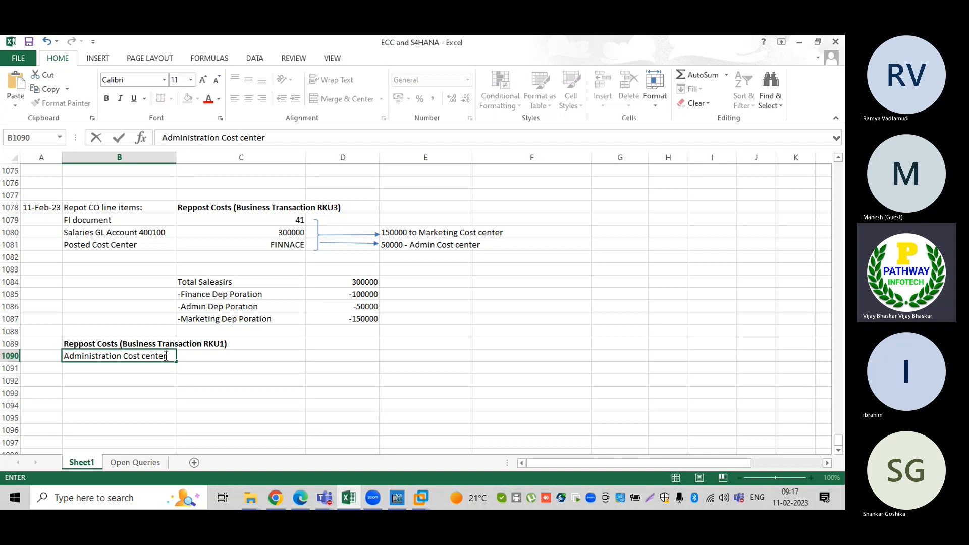
key("Tab")
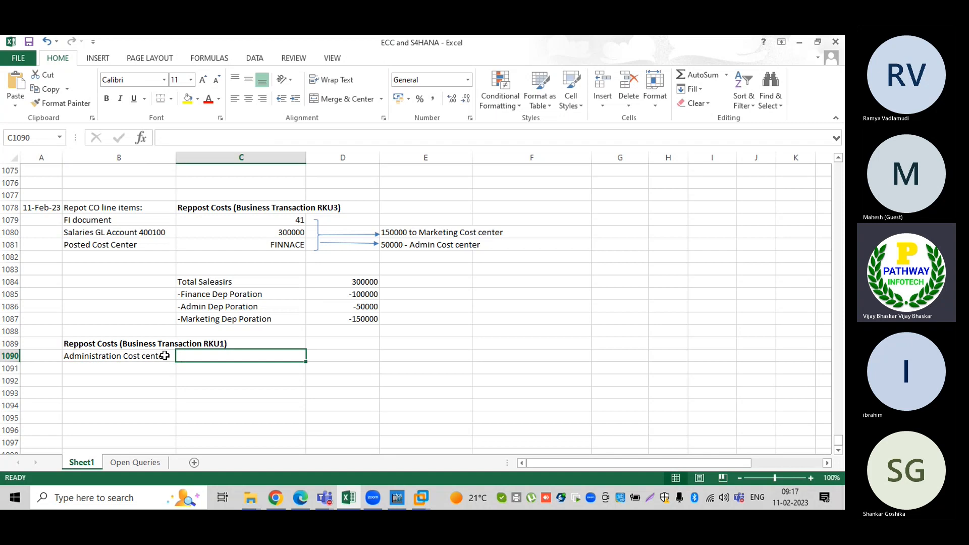
type("-50000")
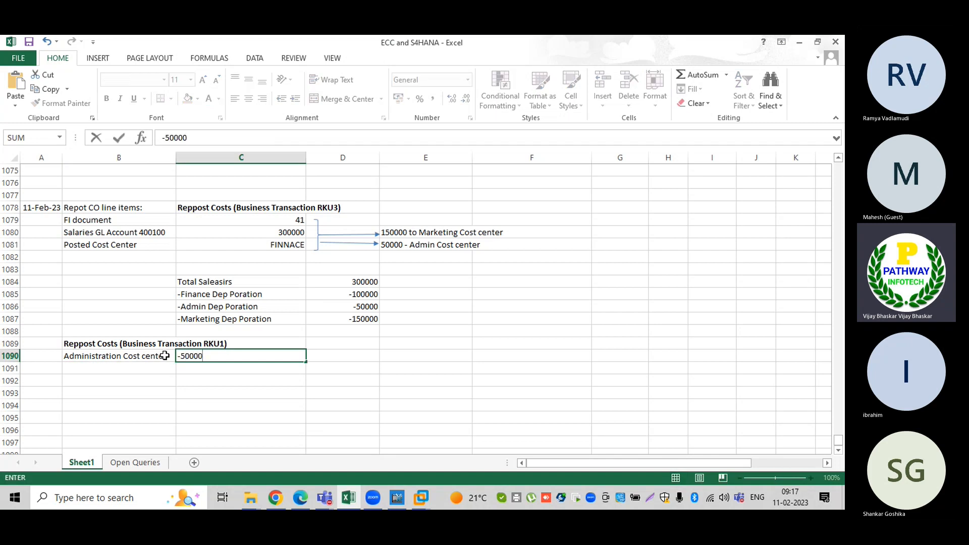
key("Return")
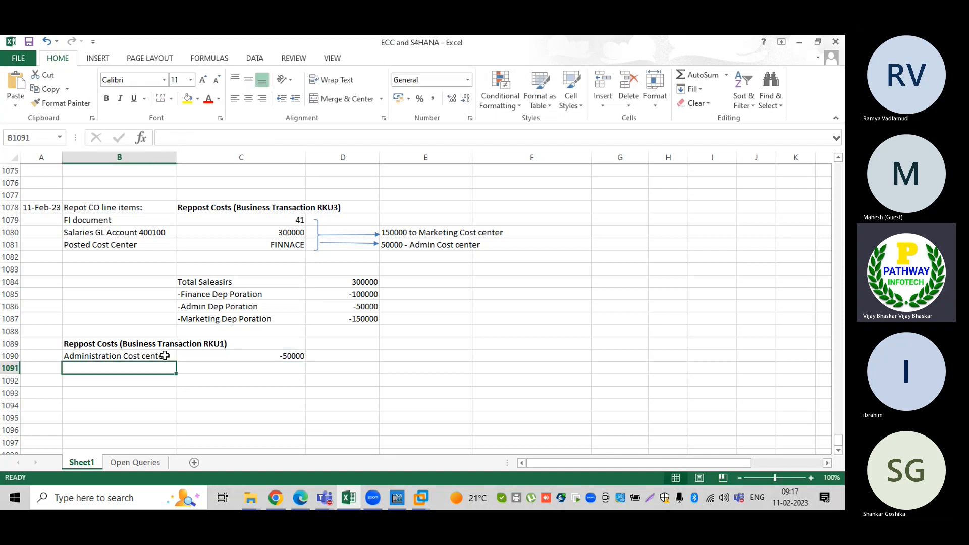
Step: Enter the note "We have posted values to wring cost center" in cell D1090
left_click(350, 356)
type("This")
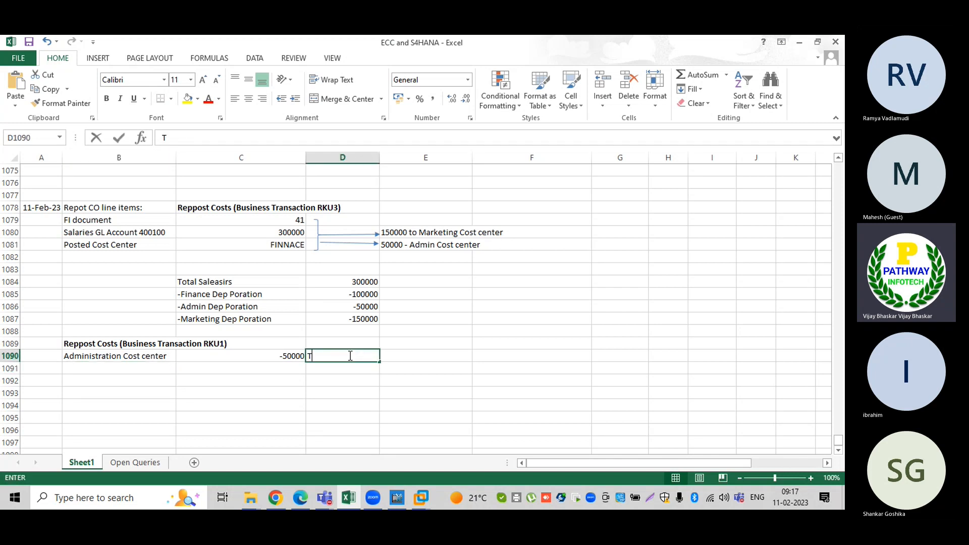
key("BackSpace")
key("BackSpace")
key("BackSpace")
key("BackSpace")
key("BackSpace")
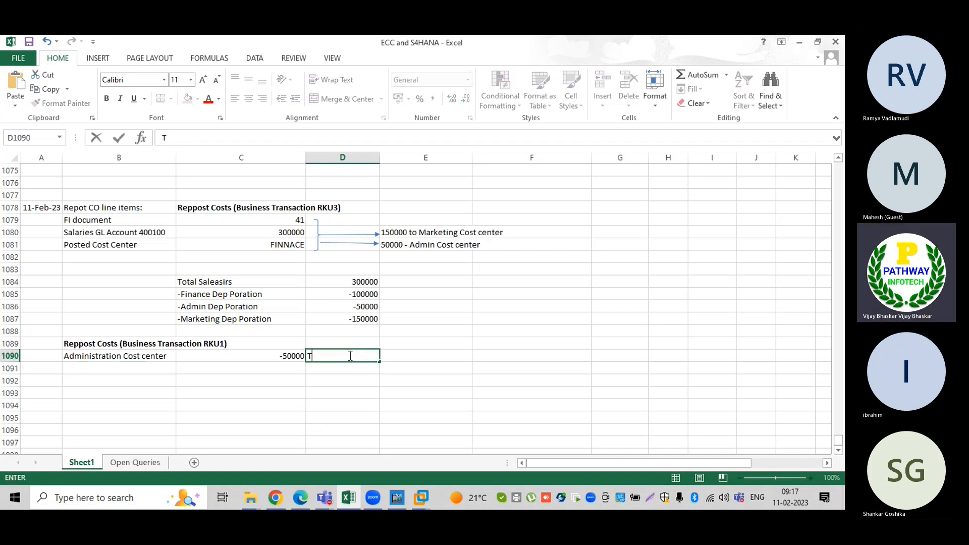
type("We have posted va")
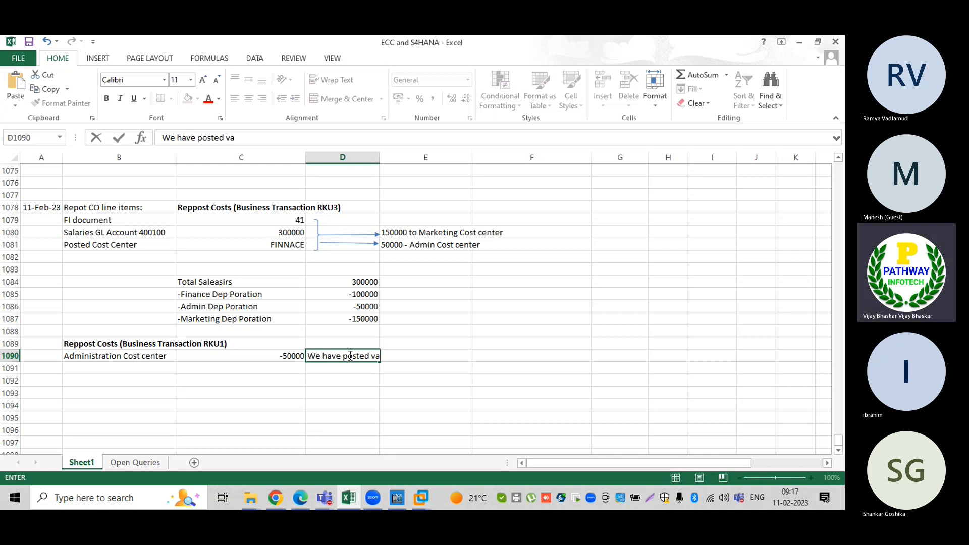
type("lues to wring cost ce")
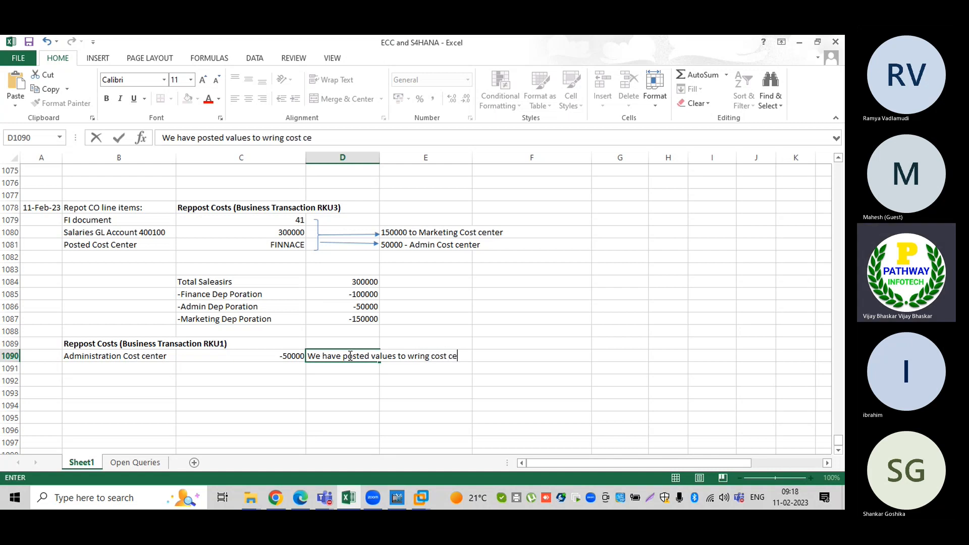
type("nter")
key("Return")
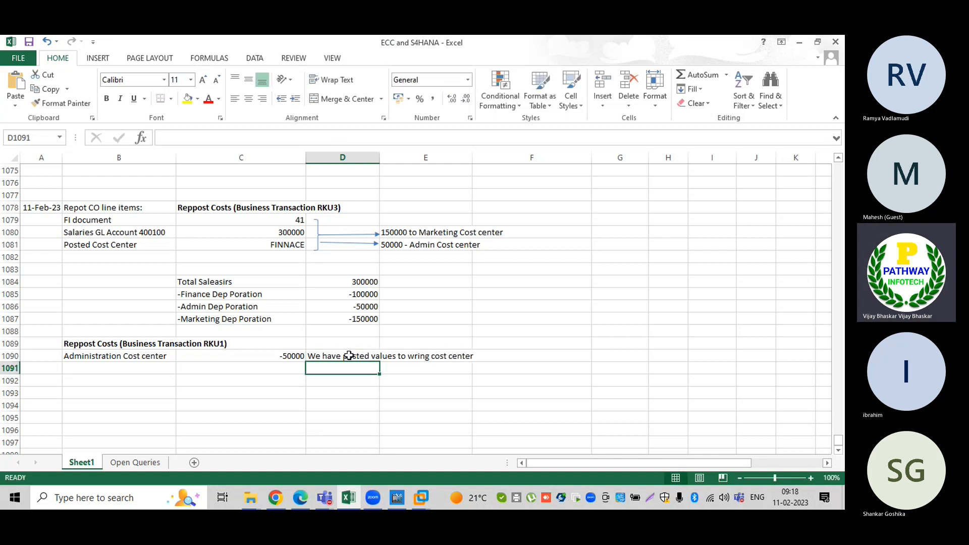
Step: Write the follow-up note "So we need to tranfer values" in cell D1091
type("So we need to ")
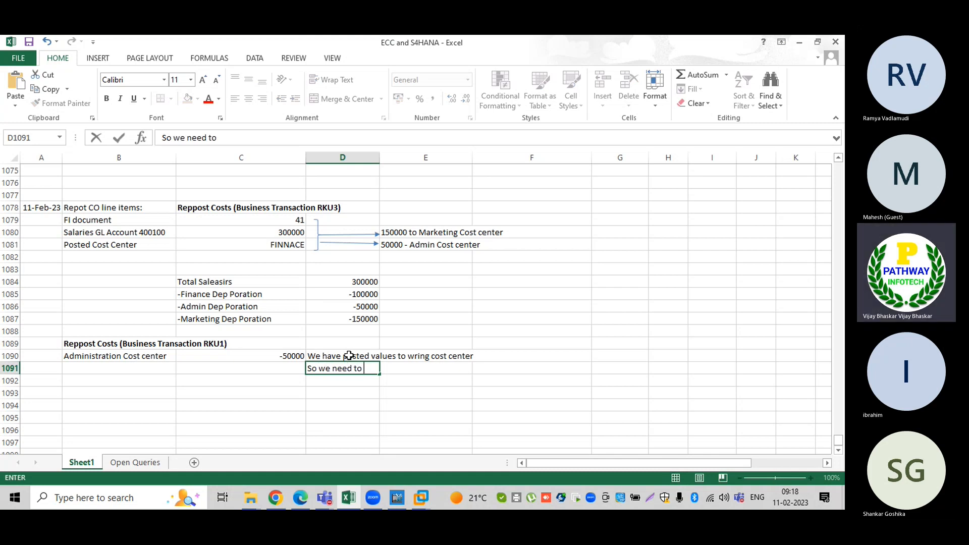
type("correct the")
key("BackSpace")
key("BackSpace")
key("BackSpace")
key("BackSpace")
key("BackSpace")
key("BackSpace")
key("BackSpace")
key("BackSpace")
key("BackSpace")
key("BackSpace")
key("BackSpace")
key("BackSpace")
key("BackSpace")
key("BackSpace")
key("BackSpace")
key("BackSpace")
type("to post")
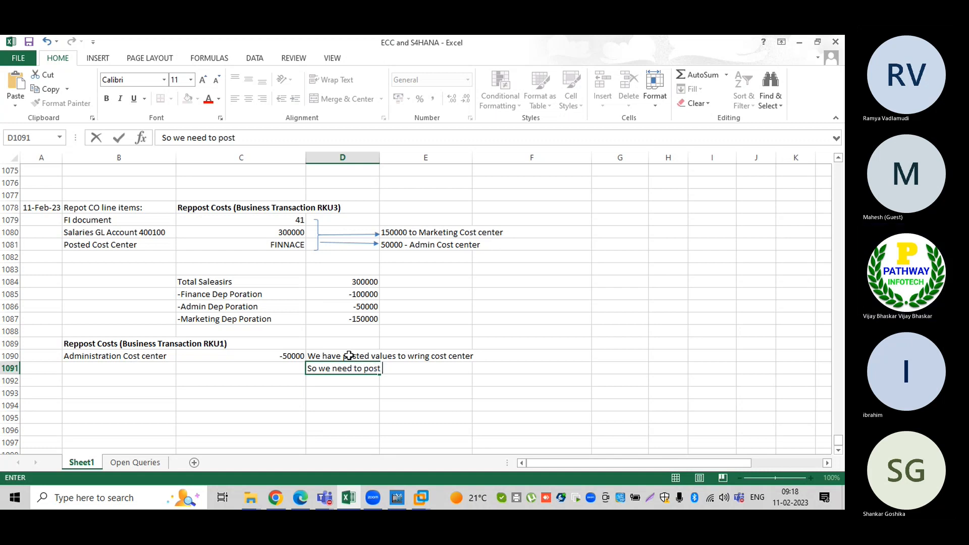
key("BackSpace")
key("BackSpace")
key("BackSpace")
key("BackSpace")
key("BackSpace")
type("tranb")
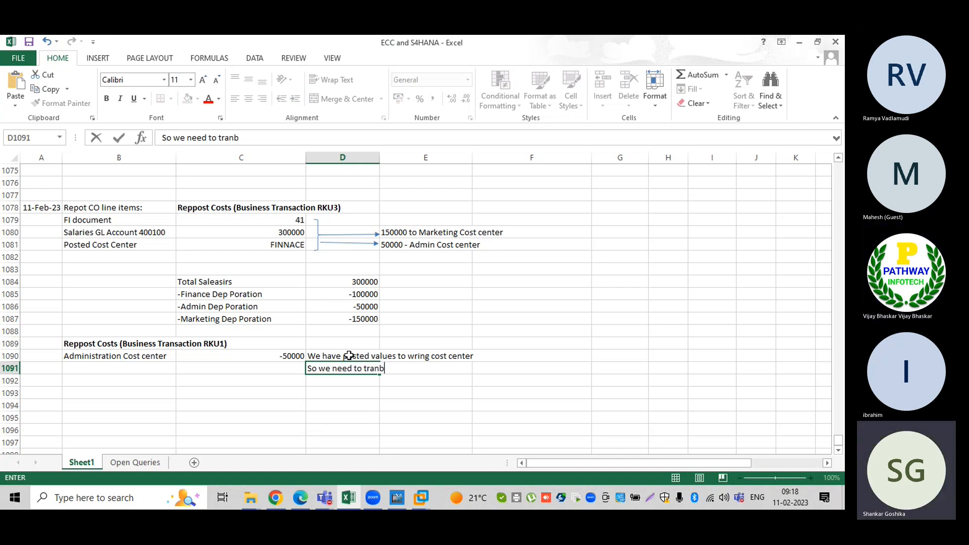
key("BackSpace")
key("BackSpace")
type("nfer values")
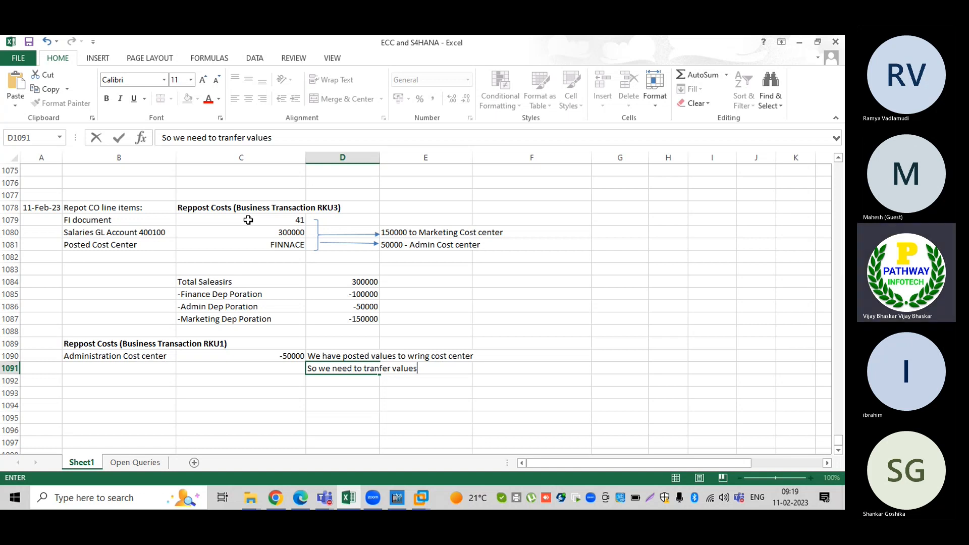
Step: Review the total salaries in D1084, the department portions in D1085:D1087 and the administration amount in C1090
left_click(346, 280)
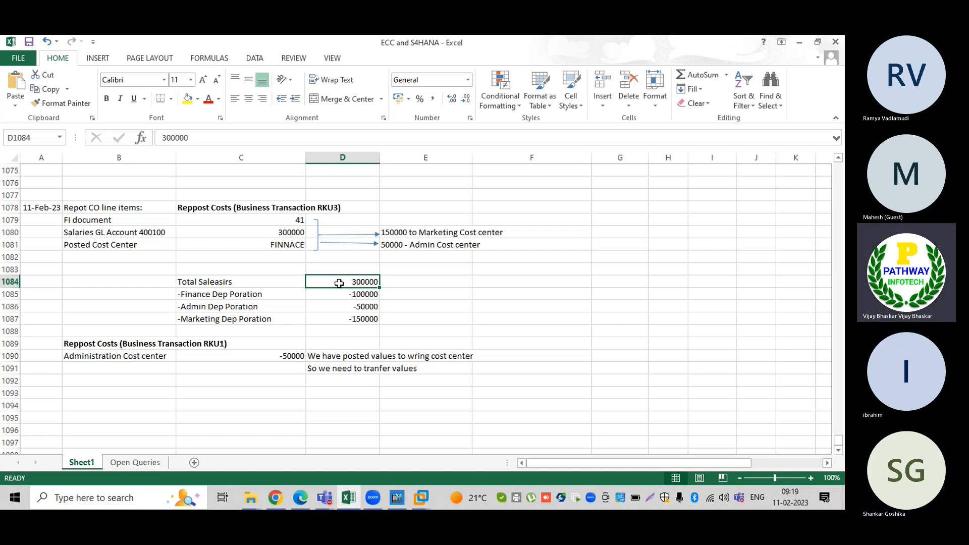
left_click(413, 285)
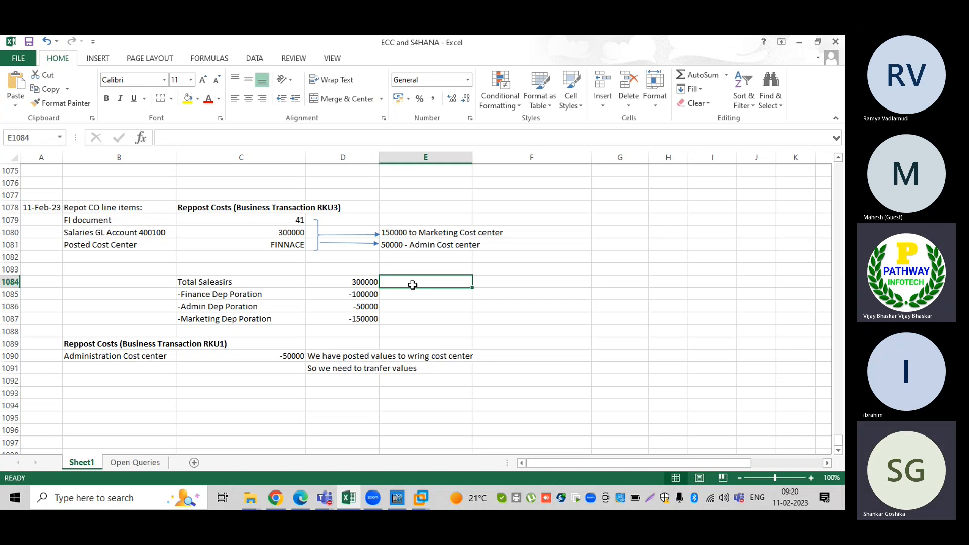
left_click(321, 281)
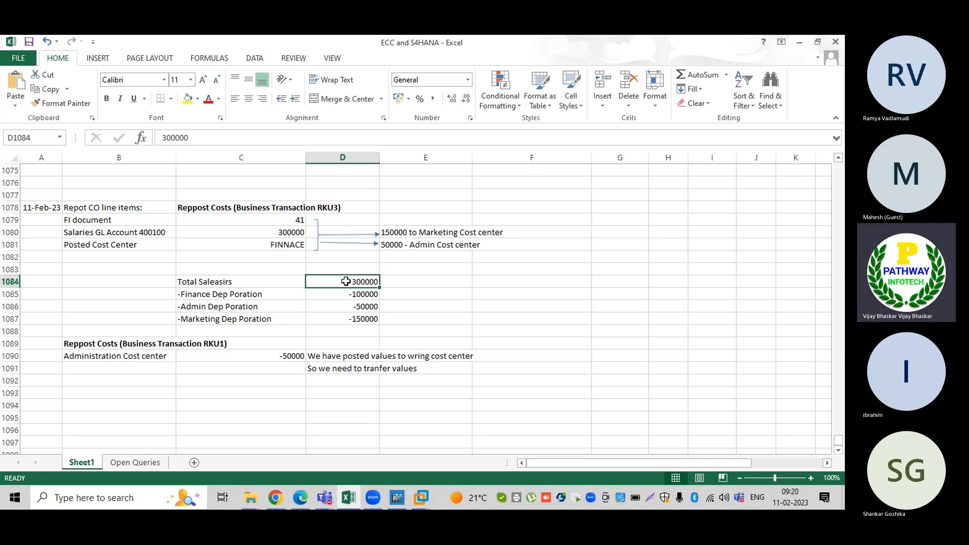
left_click(364, 296)
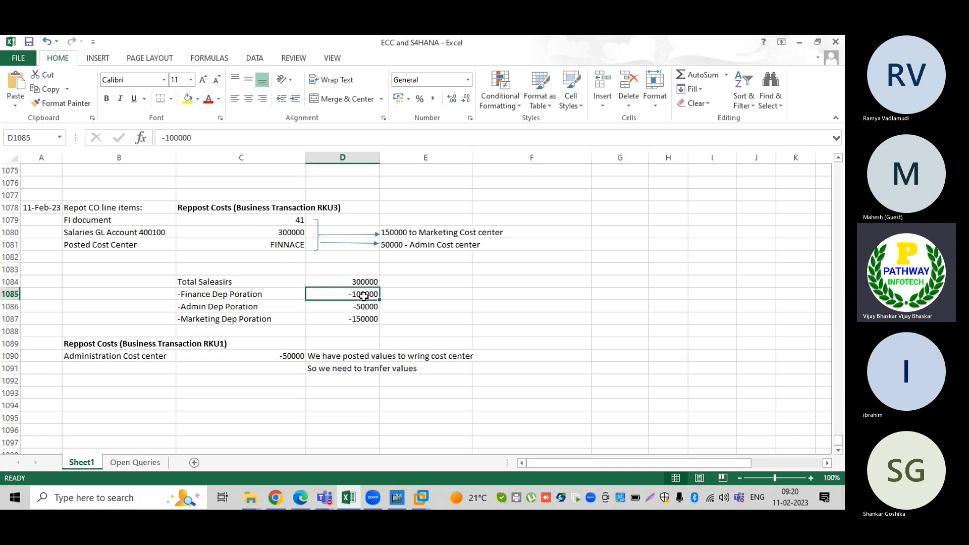
key("shift+Down")
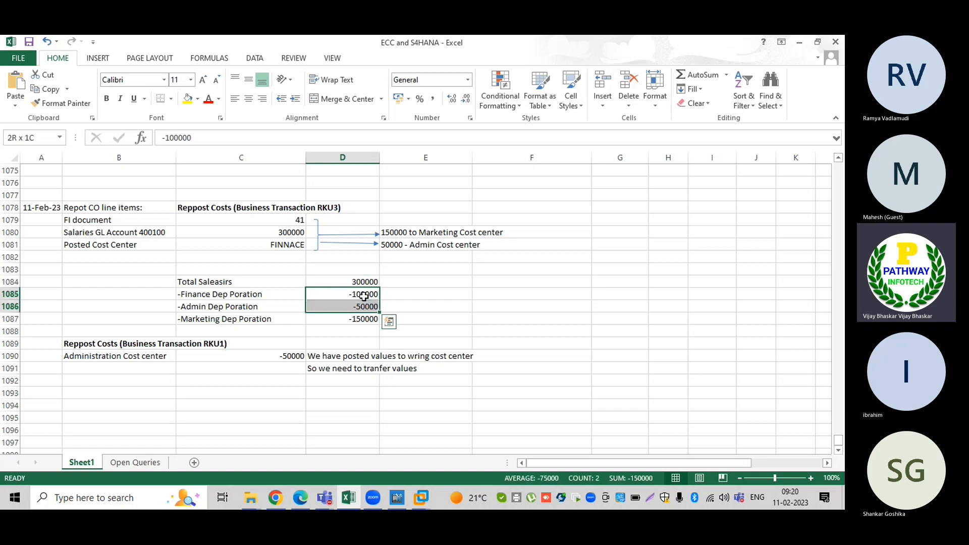
key("shift+Down")
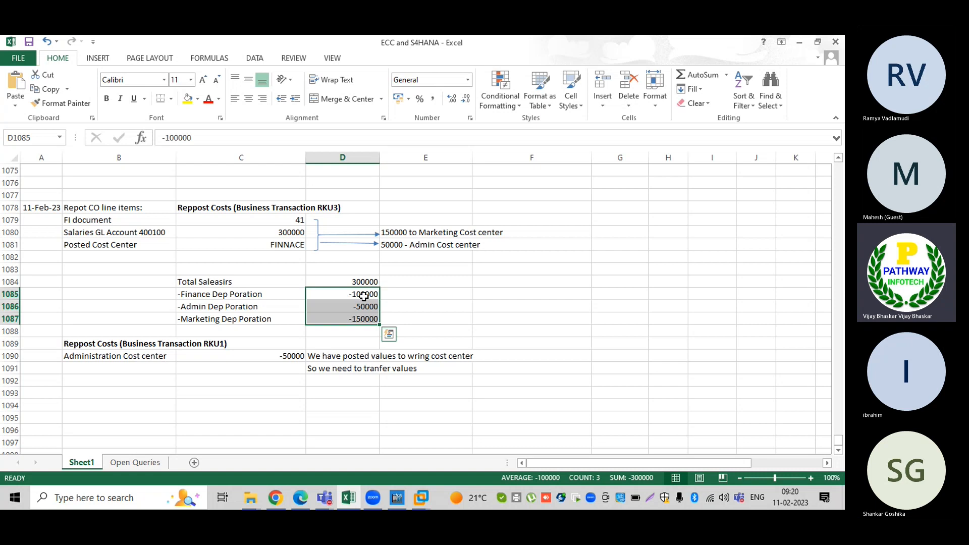
left_click(215, 390)
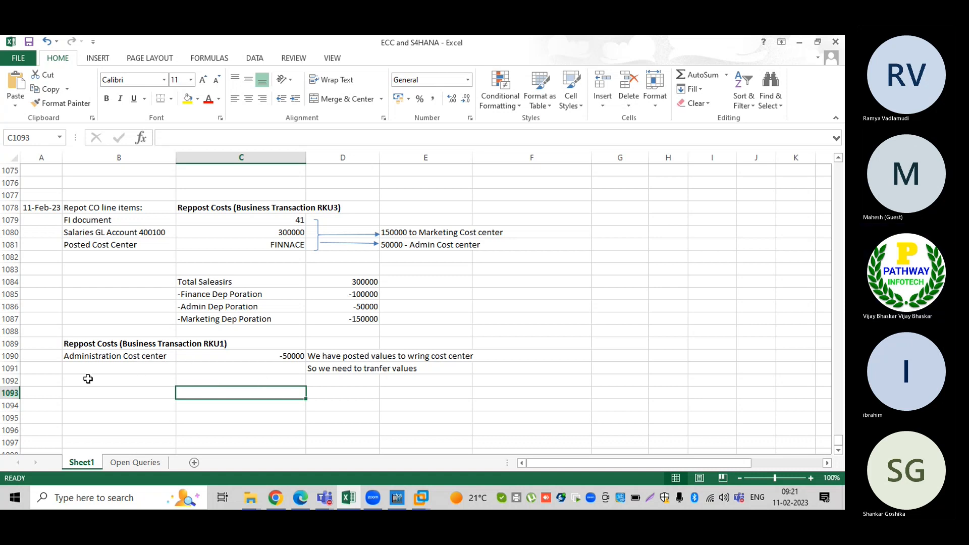
left_click(258, 356)
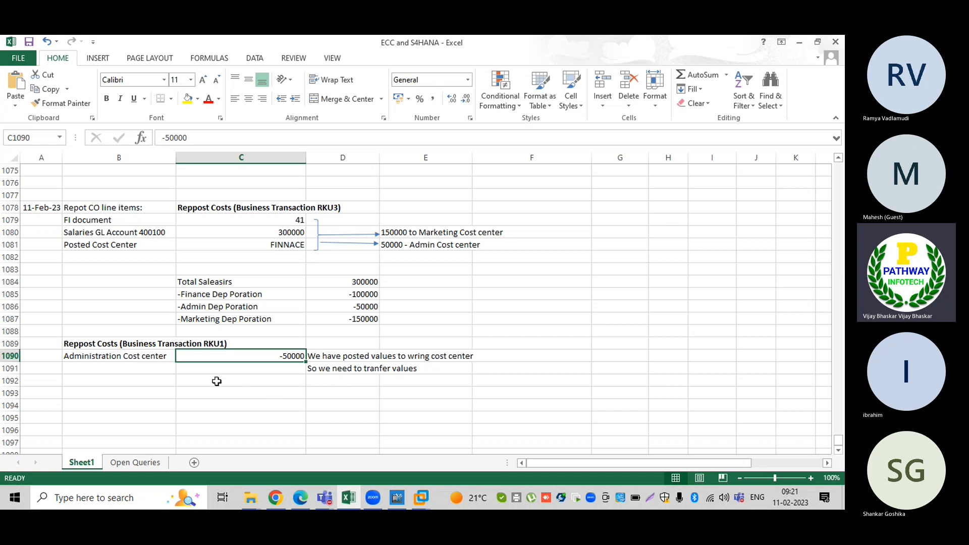
Step: Switch to the SAP line item repostings session, run transaction SPRO and display the SAP Reference IMG
left_click(421, 498)
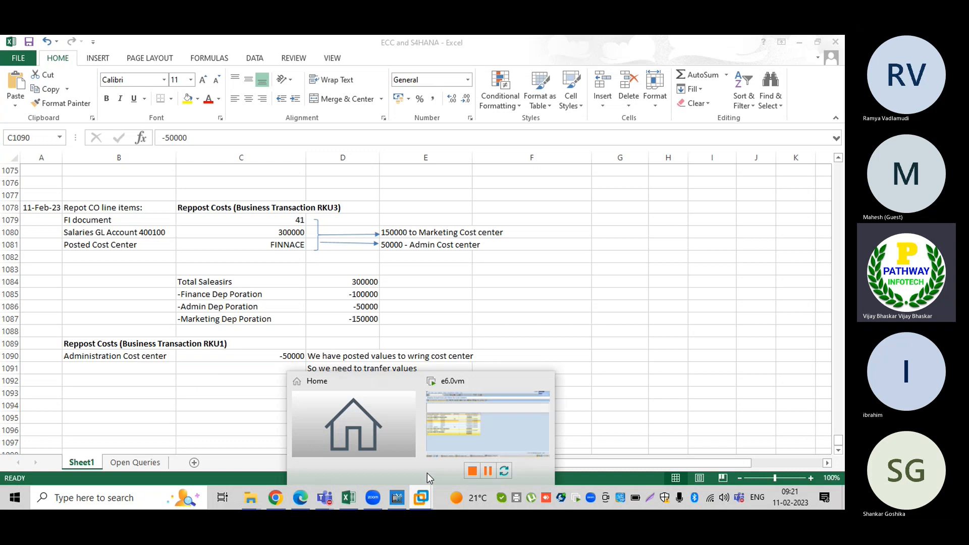
left_click(441, 443)
left_click(328, 500)
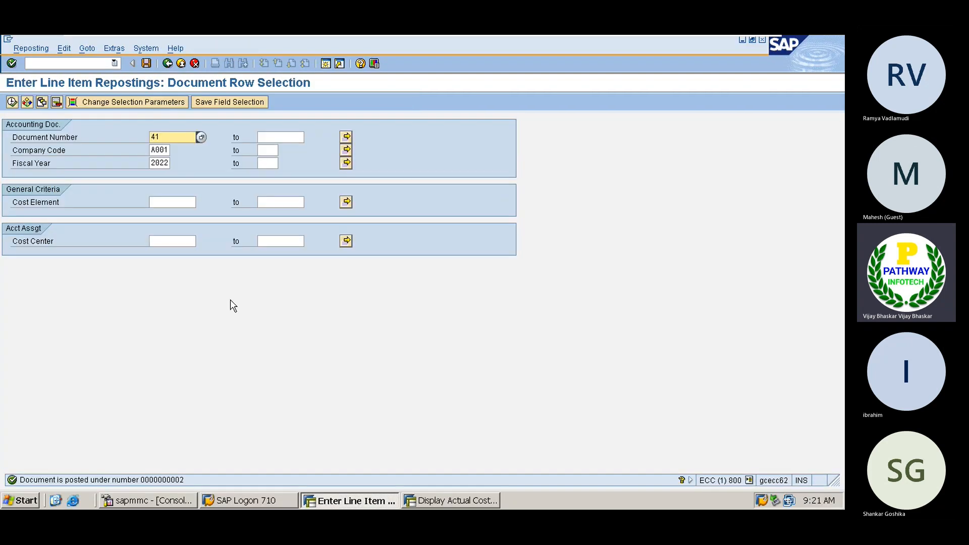
left_click(72, 63)
type("/n")
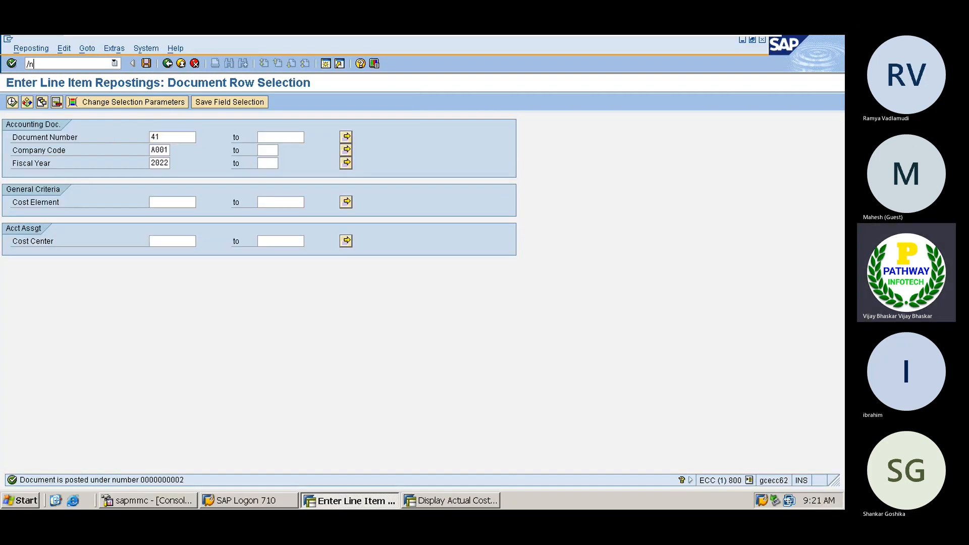
type("spro")
key("Return")
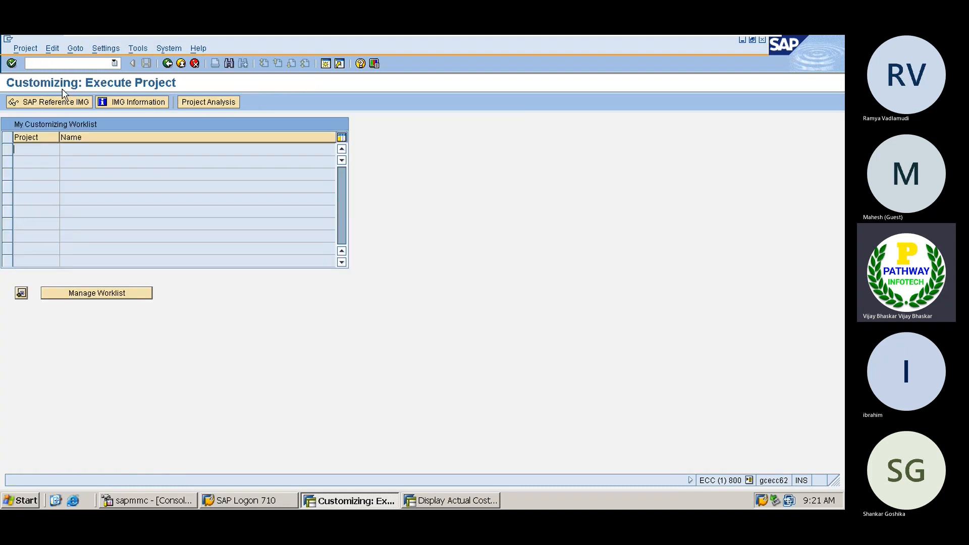
left_click(50, 100)
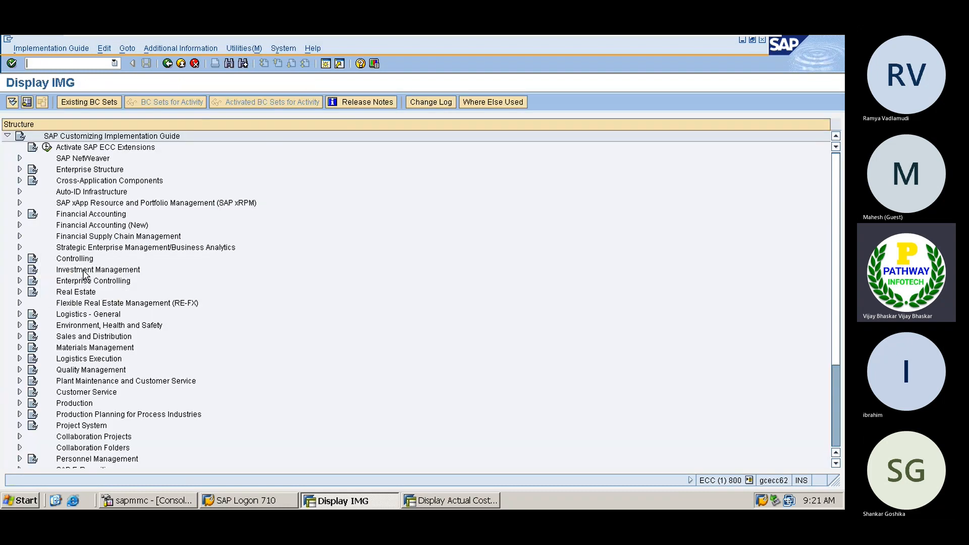
Step: Expand Controlling, General Controlling and Organization in the IMG, and open Maintain Number Ranges for Controlling Documents
left_click(71, 260)
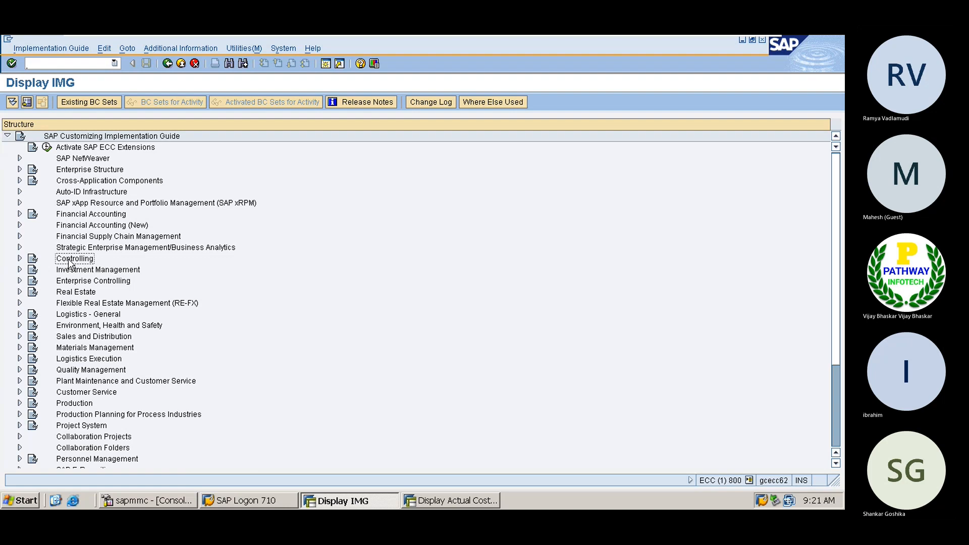
double_click(70, 262)
double_click(70, 264)
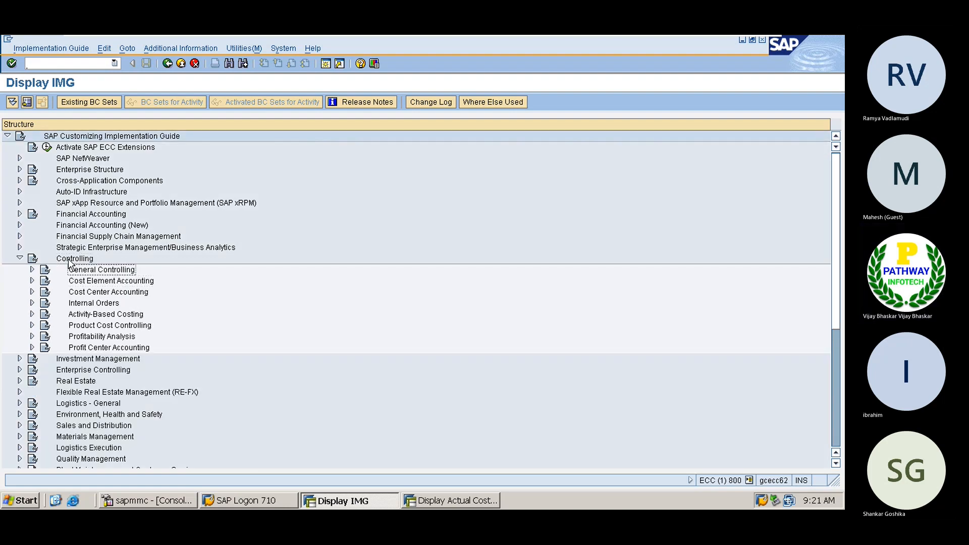
key("Down")
key("Right")
key("Down")
key("Down")
key("Down")
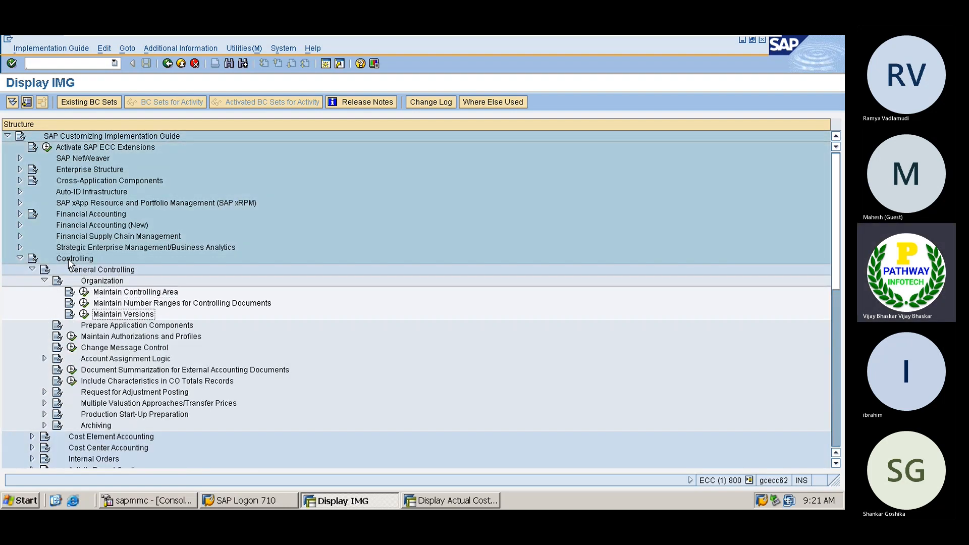
left_click(84, 303)
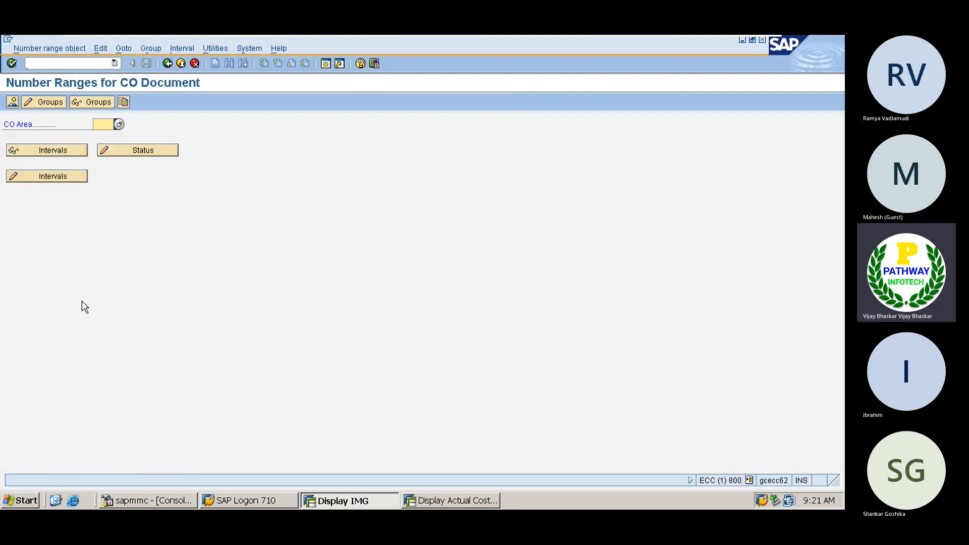
Step: Select CO area 1111, open its number range groups for maintenance and check the RKU1 Repost costs assignment
key("Down")
key("Down")
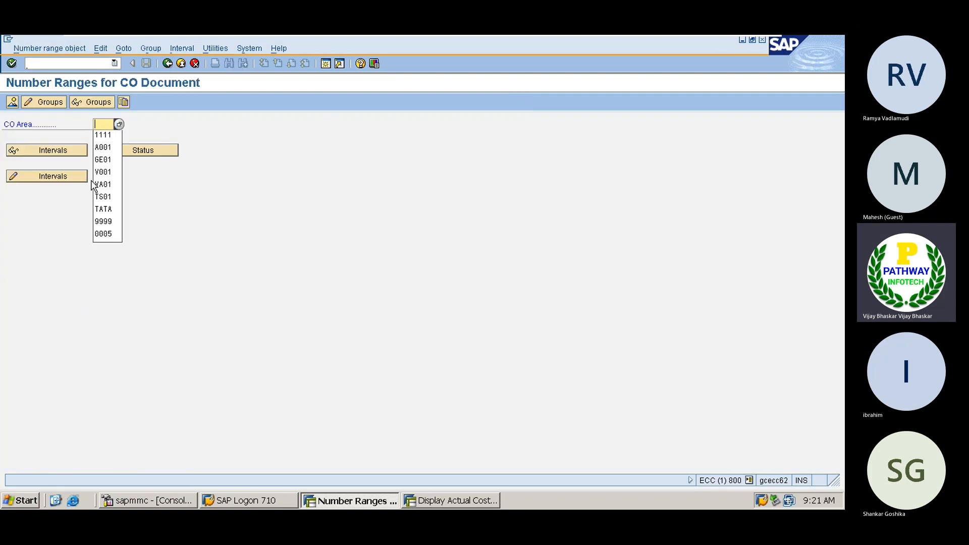
key("Return")
left_click(48, 102)
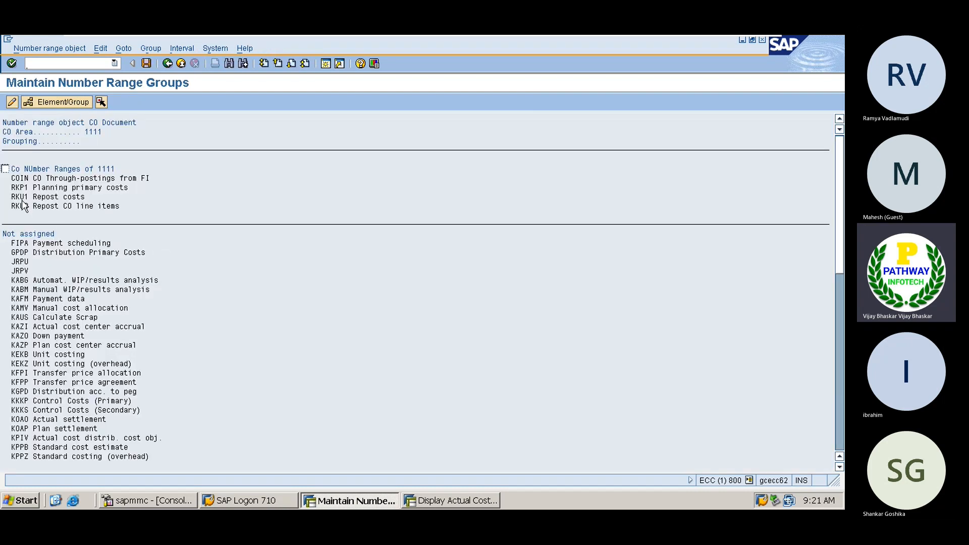
left_click_drag(13, 197, 89, 202)
Step: Glance at the cost center line items, switch to the Excel notes and write "To do the corection postings with in Controlling module T. code KB11N" in B1093
left_click(447, 499)
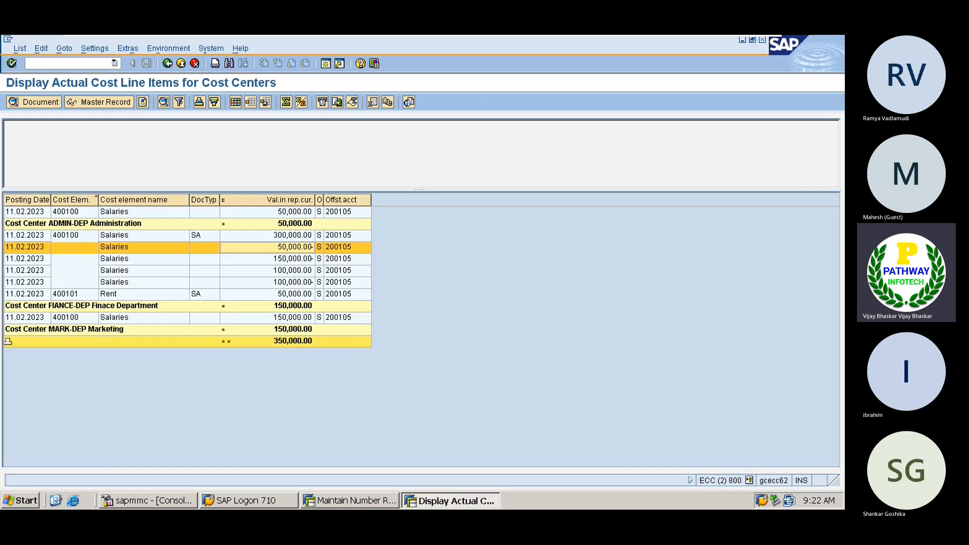
left_click(732, 46)
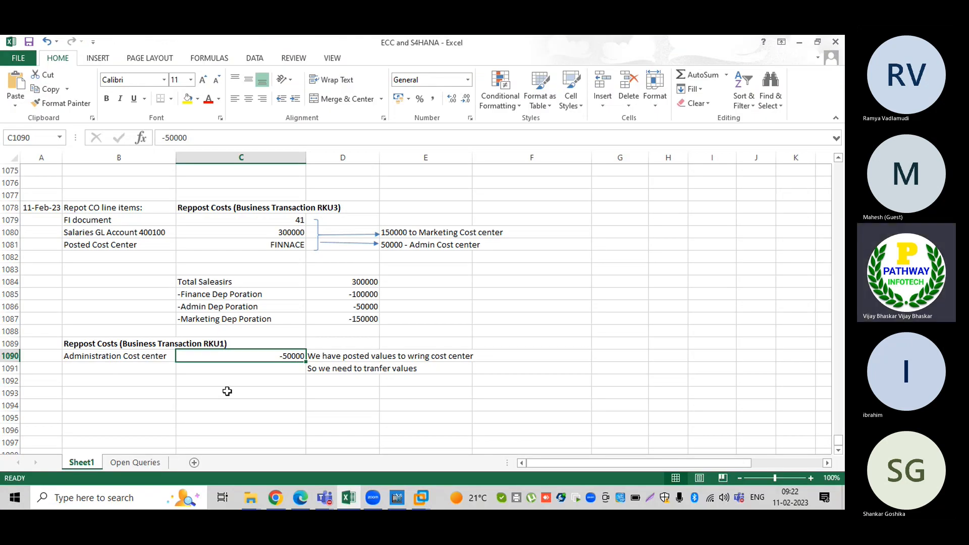
left_click(117, 391)
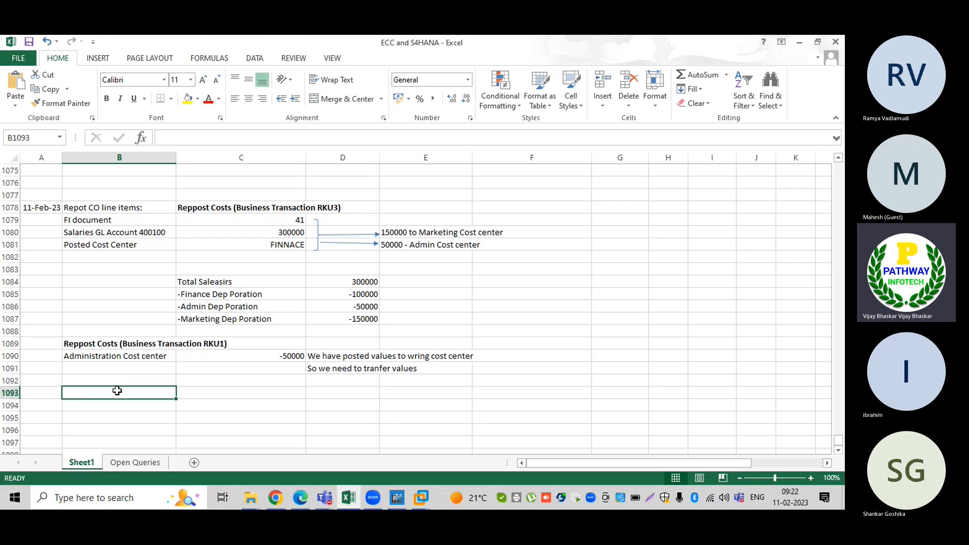
type("To post")
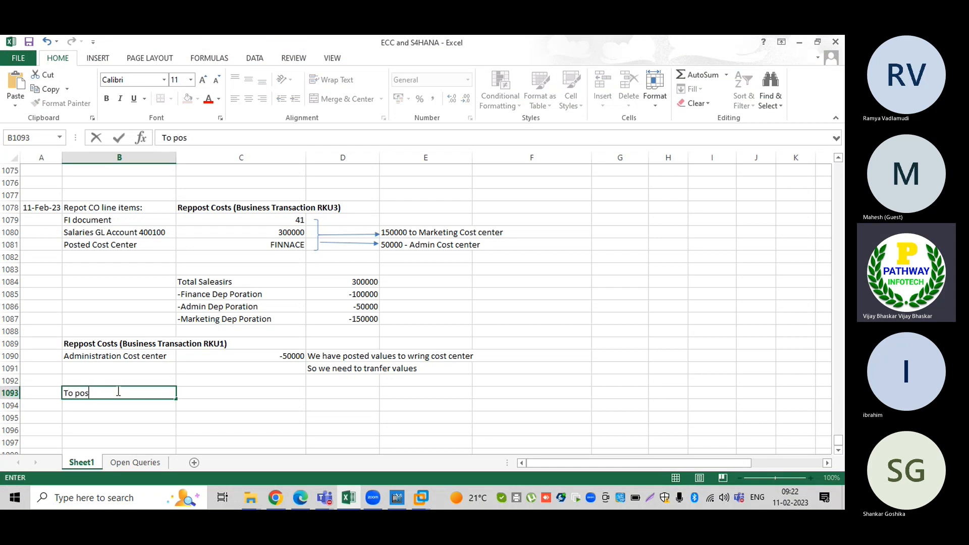
key("BackSpace")
key("BackSpace")
key("BackSpace")
type("do the corection postings")
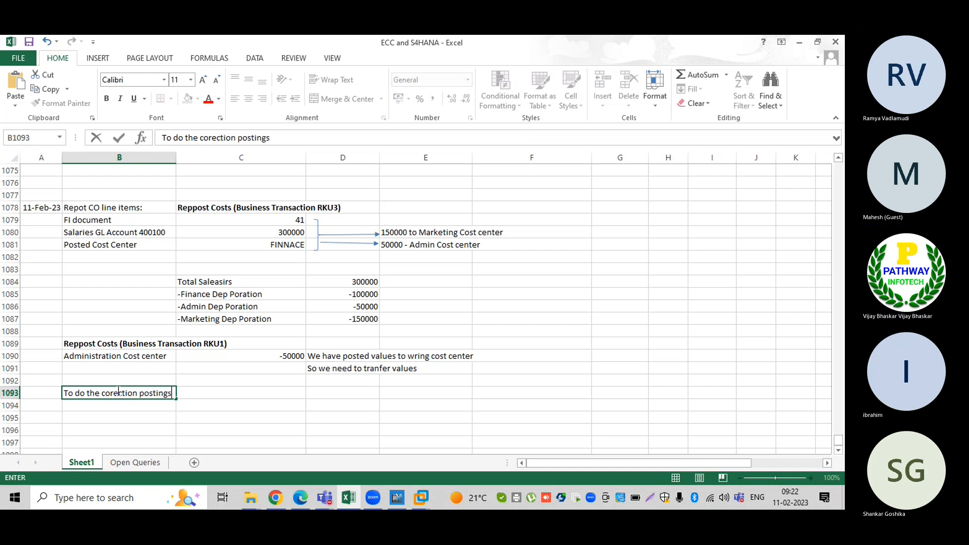
type(" with in ")
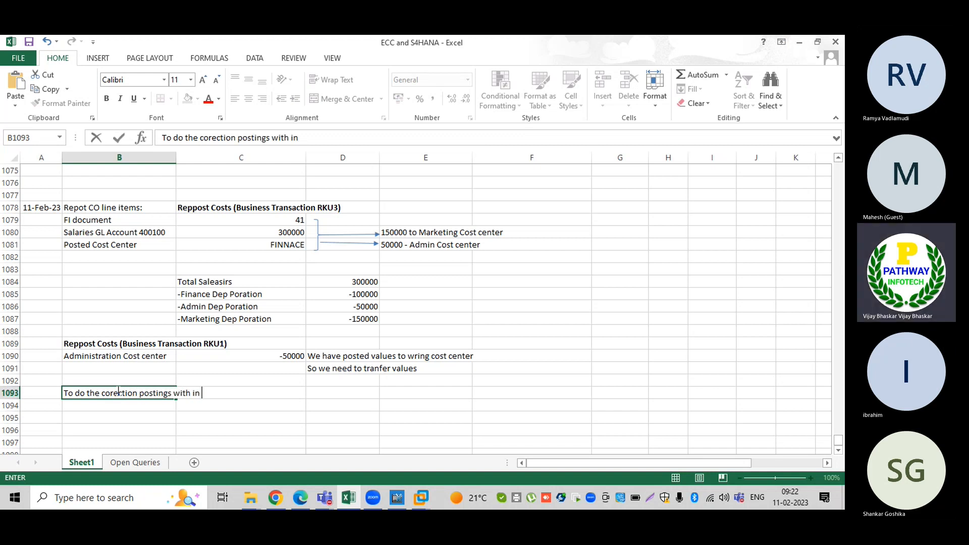
type("Contr")
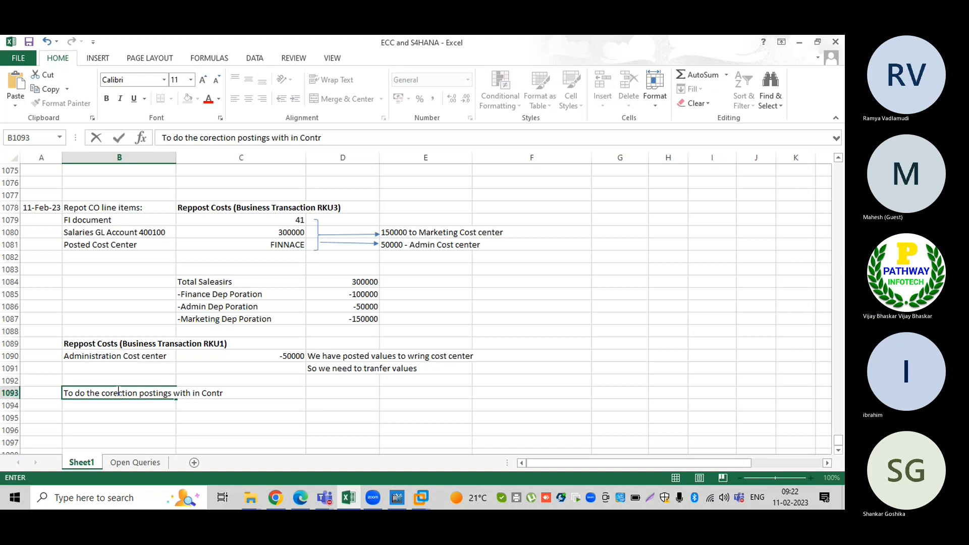
type("olling modu")
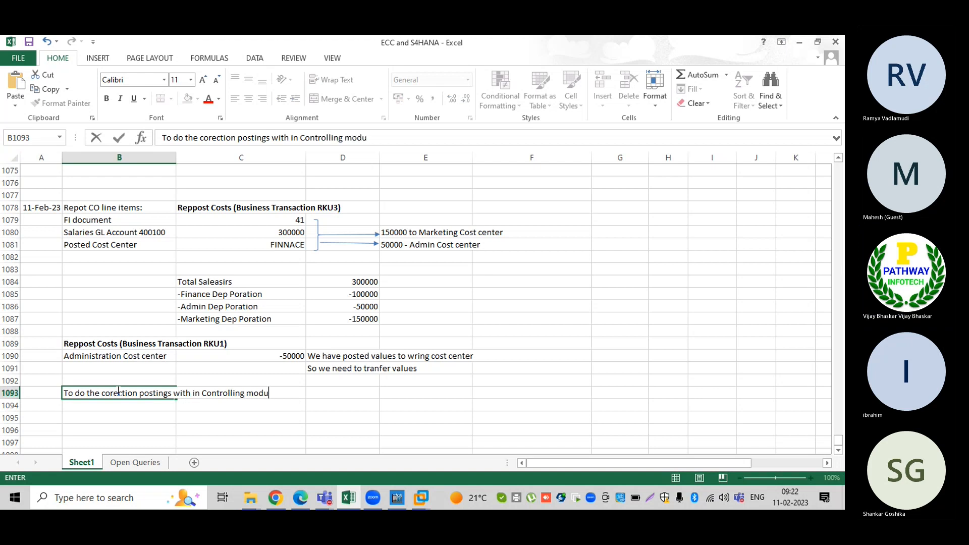
type("le")
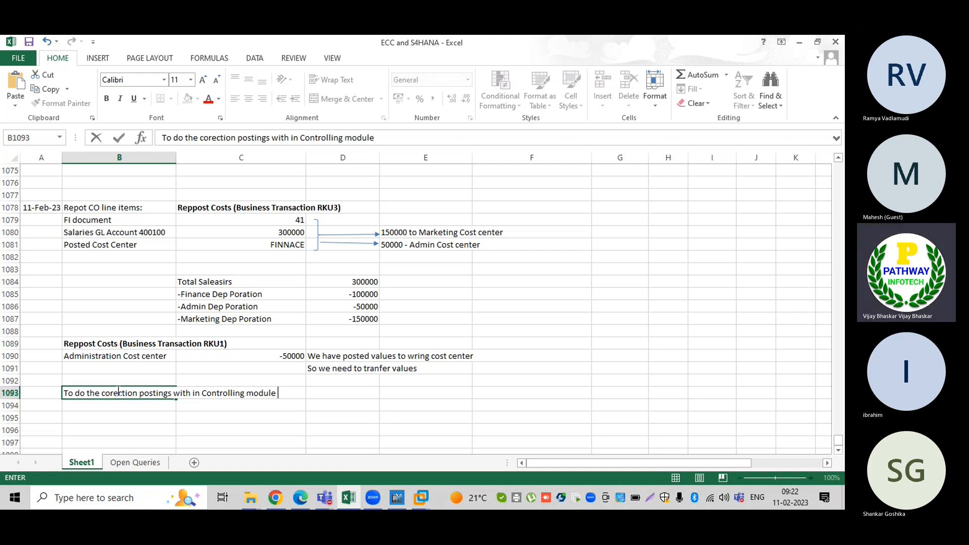
type(" T. code KB11N")
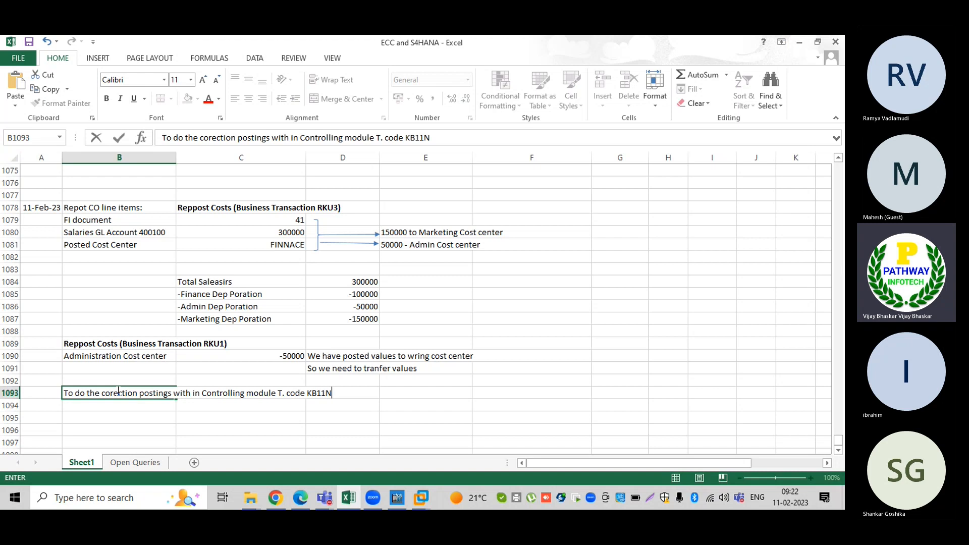
left_click(117, 392)
key("Return")
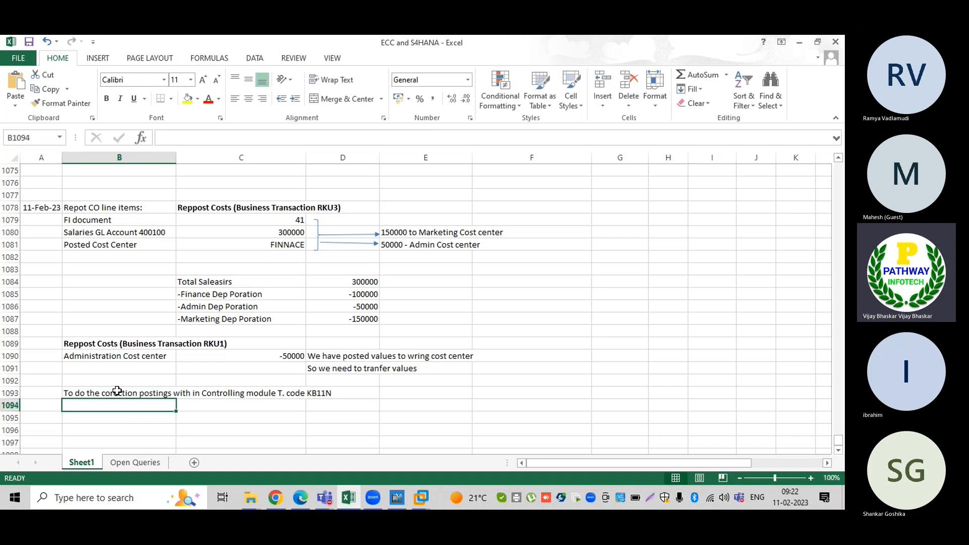
Step: Write "NO Fi document will be generated" in cell B1094, directly below the KB11N note
left_click(838, 451)
left_click(838, 450)
left_click(838, 450)
left_click(838, 450)
left_click(838, 450)
left_click(838, 450)
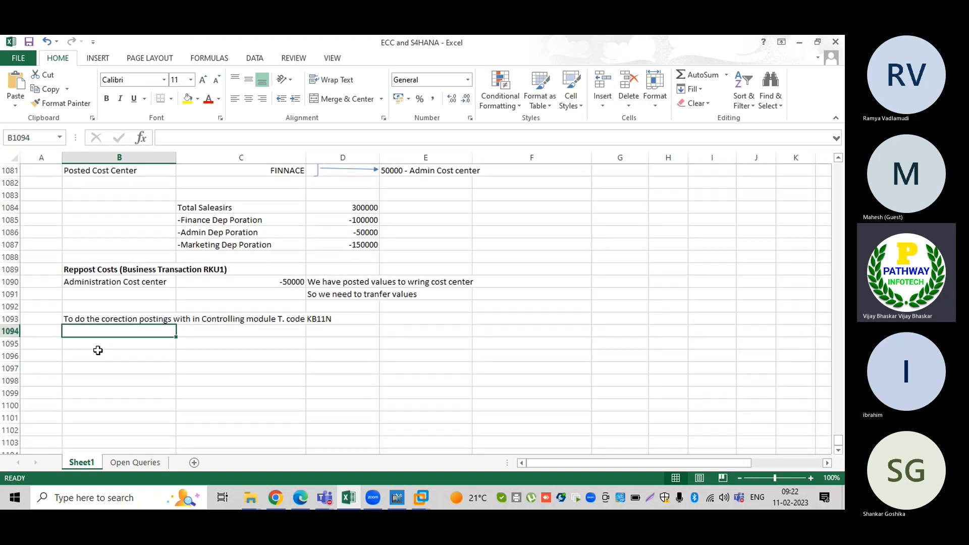
type("NO")
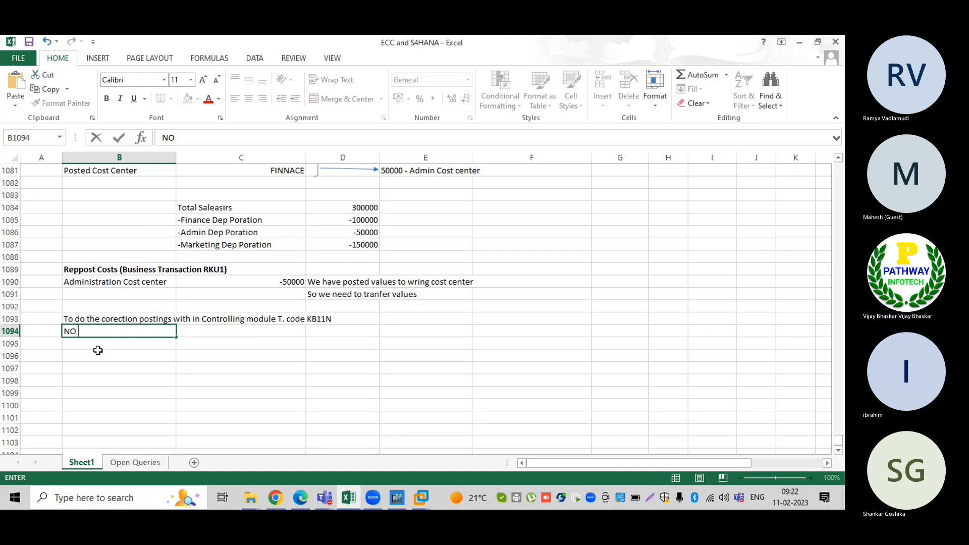
type(" Fi document")
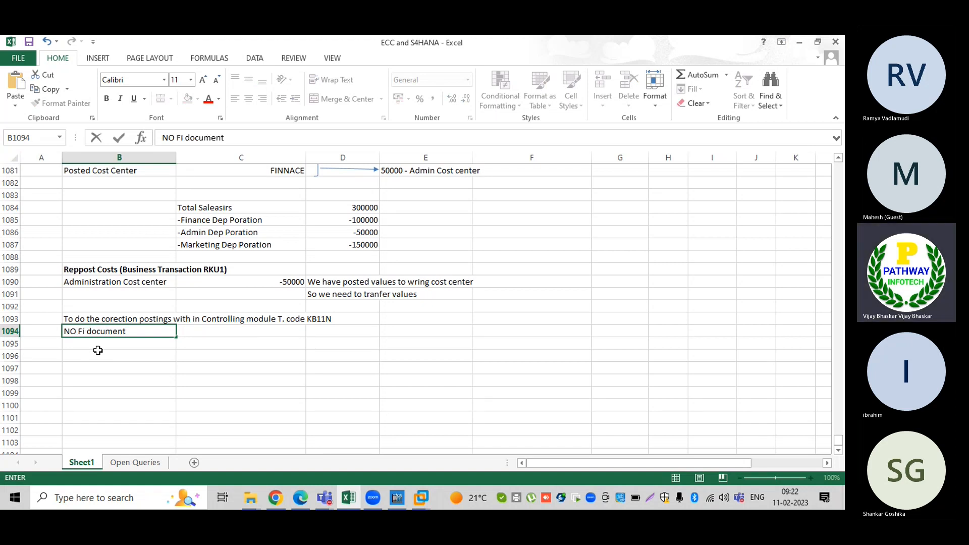
type(" will be generated")
key("Return")
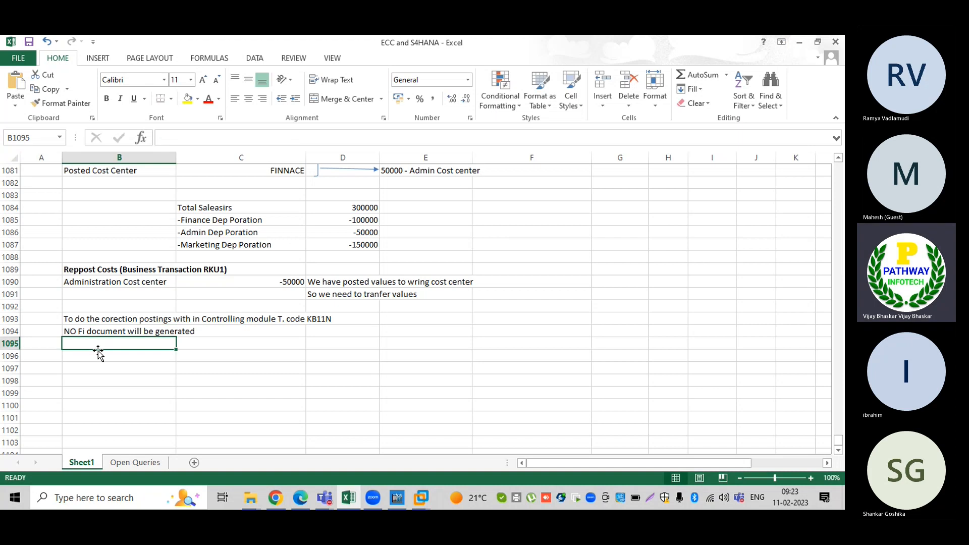
Step: Move the note from B1094 to B1095 and correct its capitalisation to "No FI document will be generated"
key("Up")
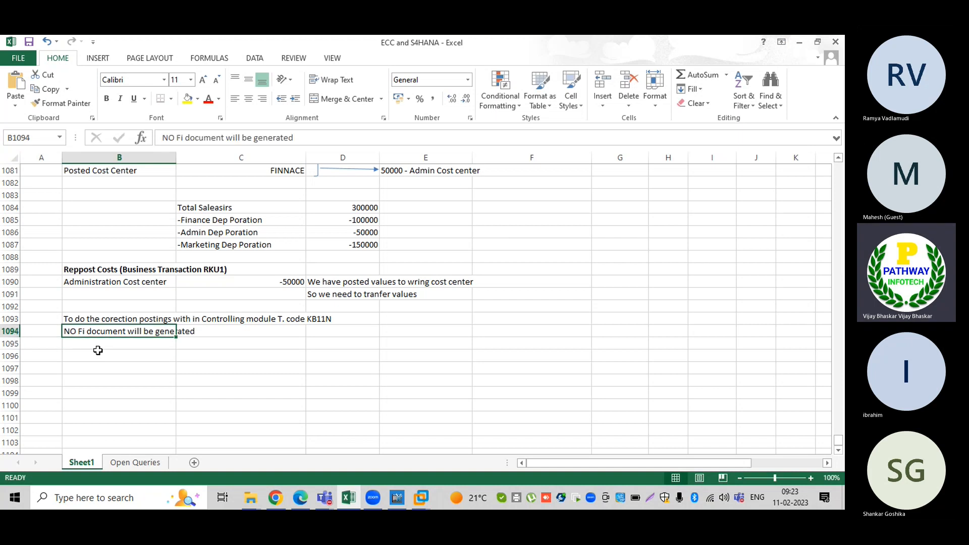
key("ctrl+x")
left_click(98, 348)
key("ctrl+v")
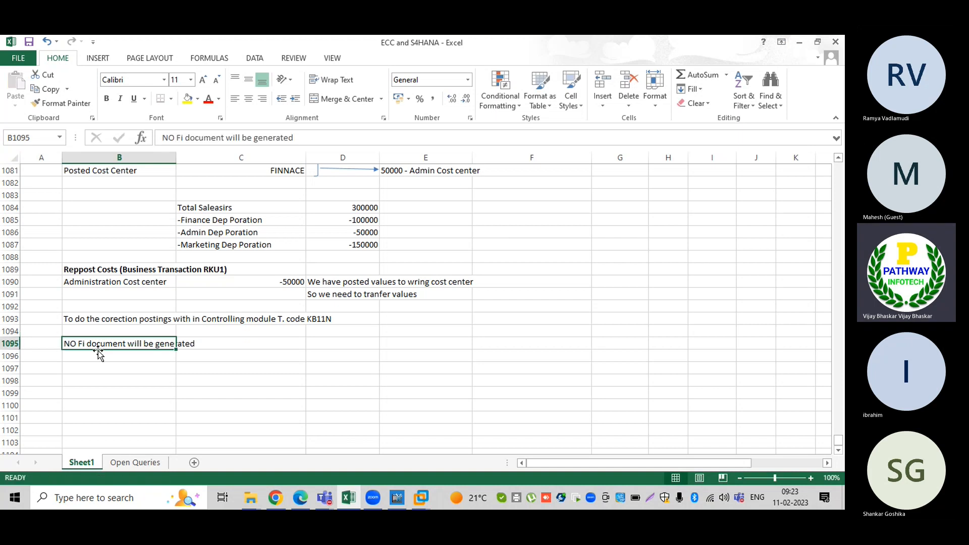
double_click(74, 343)
key("BackSpace")
type("o")
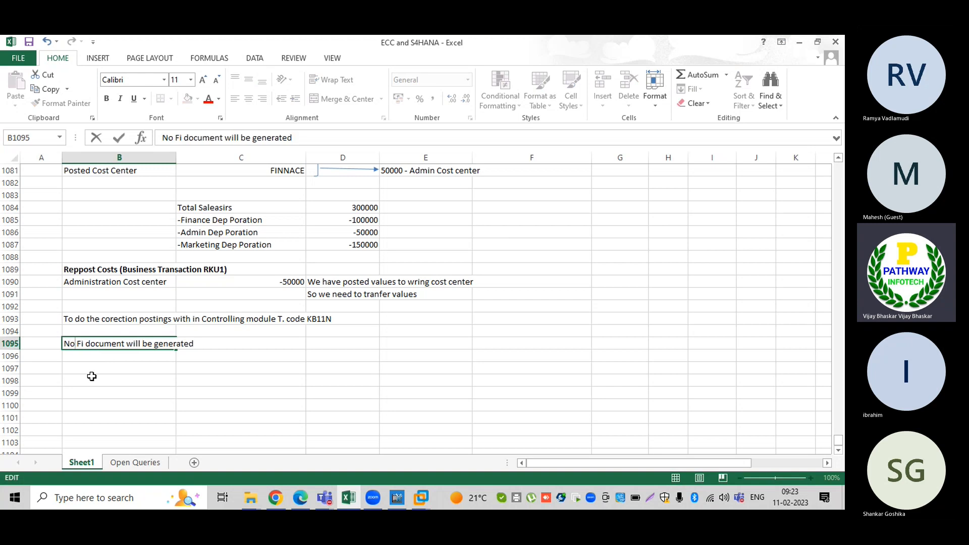
key("Right")
key("Right")
key("Right")
key("BackSpace")
type("I")
key("ctrl+Return")
key("Return")
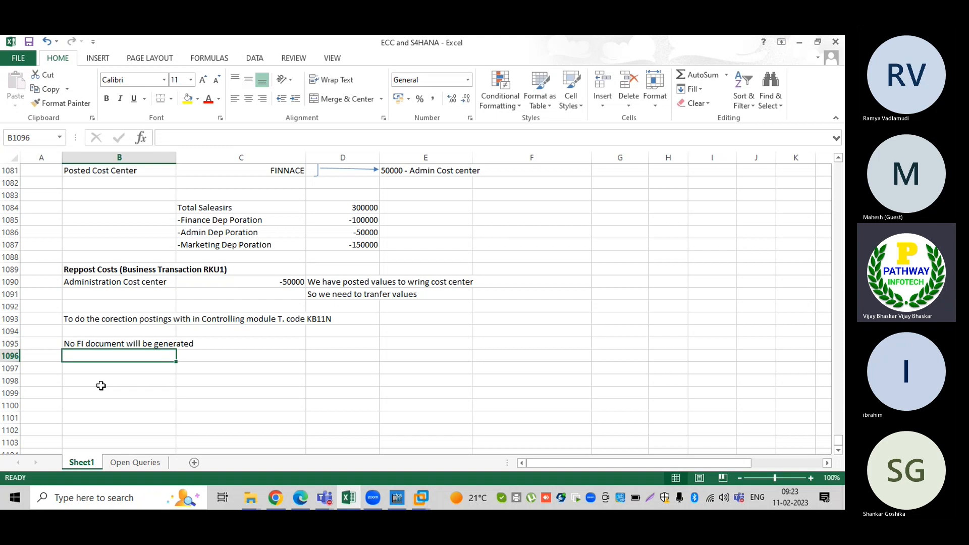
Step: Write the note "Only CO document will be generated" in cell B1096
type("Only ")
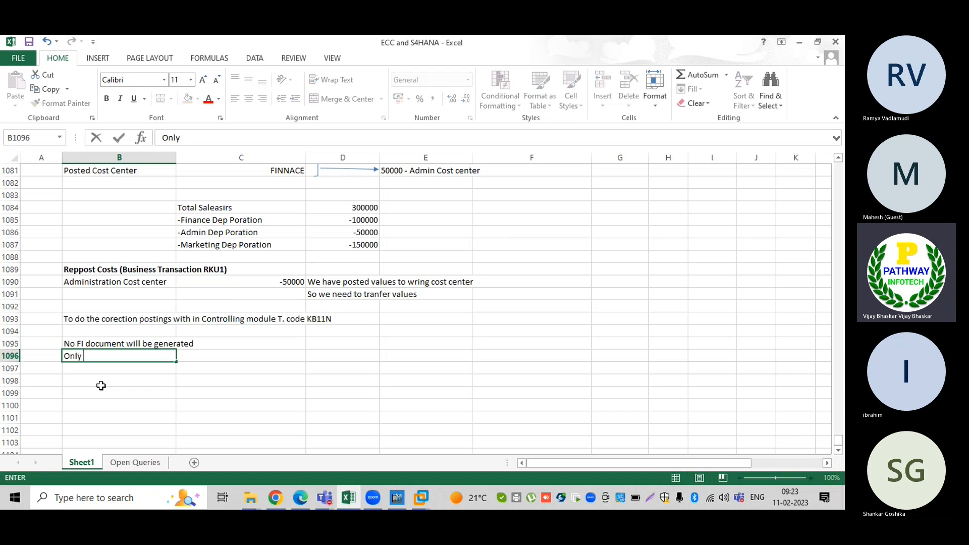
type("CO document will b")
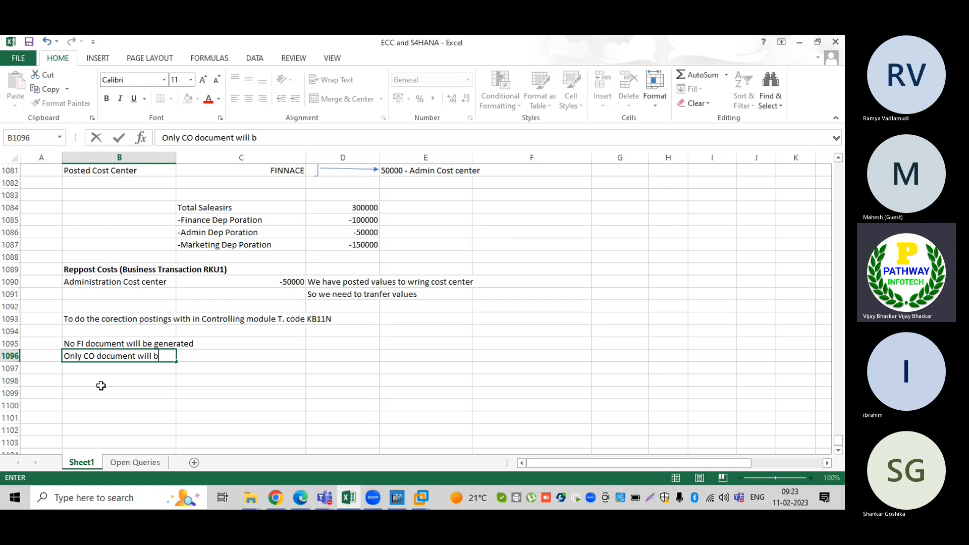
type("e gere")
key("BackSpace")
type("nerated")
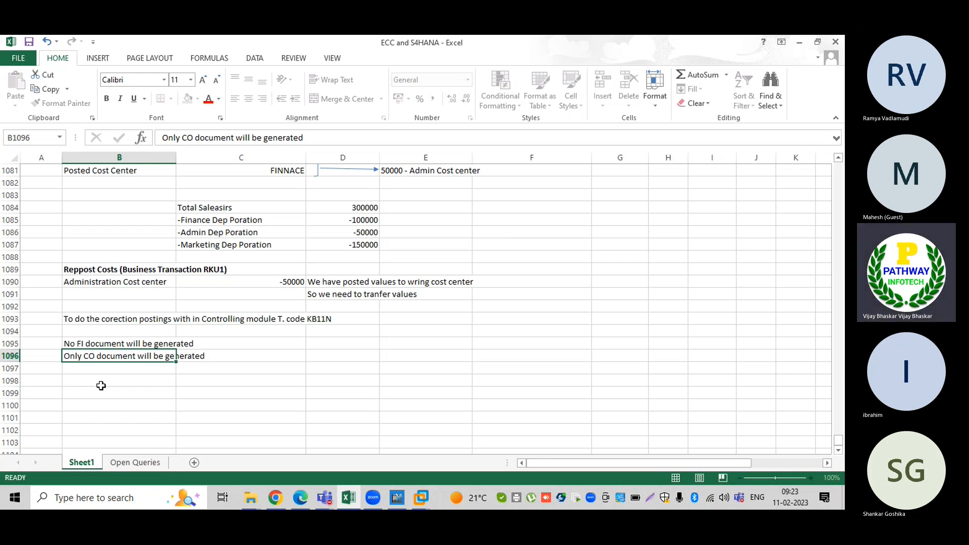
key("Return")
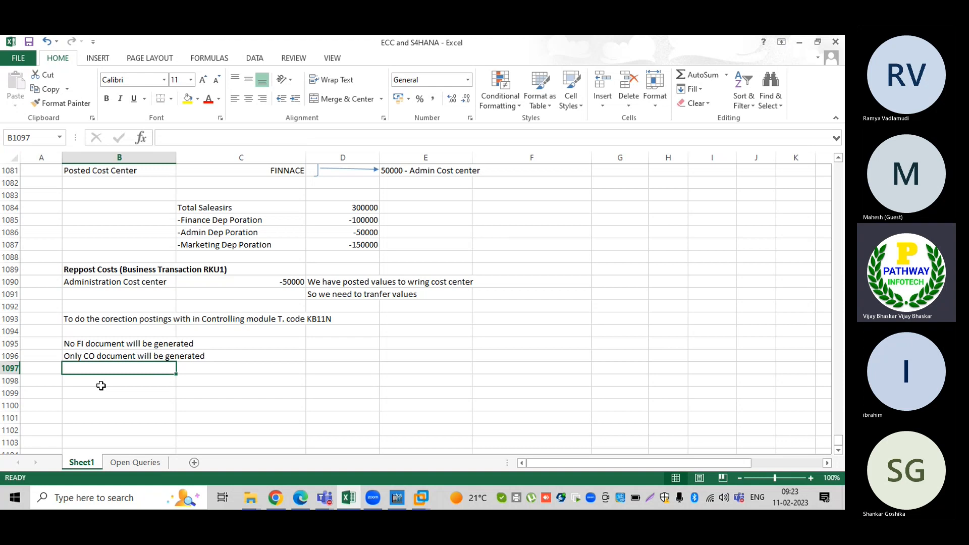
Step: Write the note "Trasnfer cost element wise (GL Account wise)" in cell B1097
type("Tras")
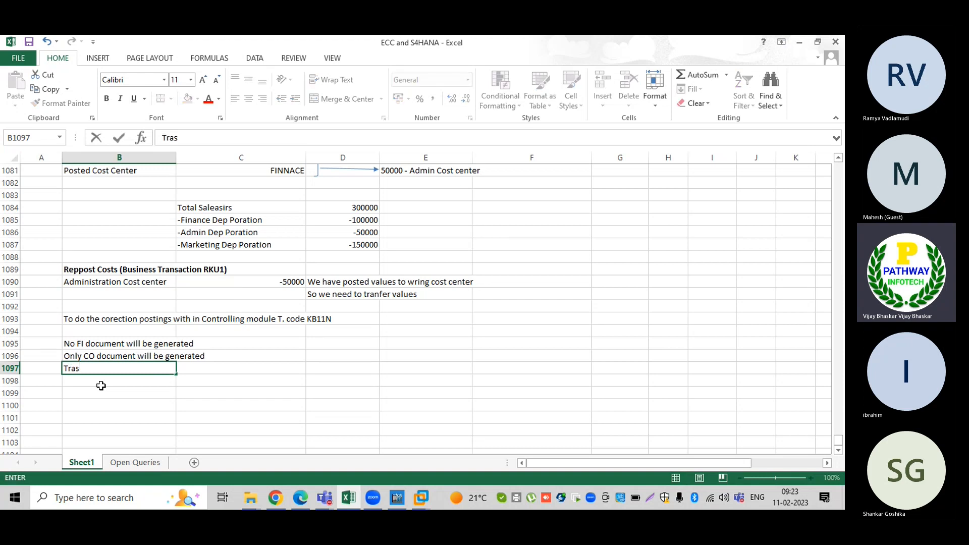
type("nfer cost elemtn")
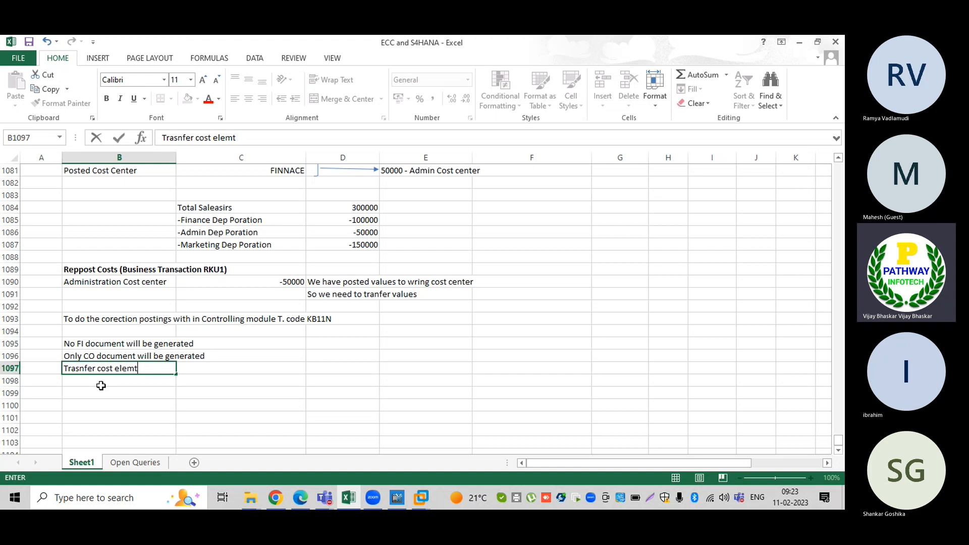
key("BackSpace")
type("ent wise (GL Account")
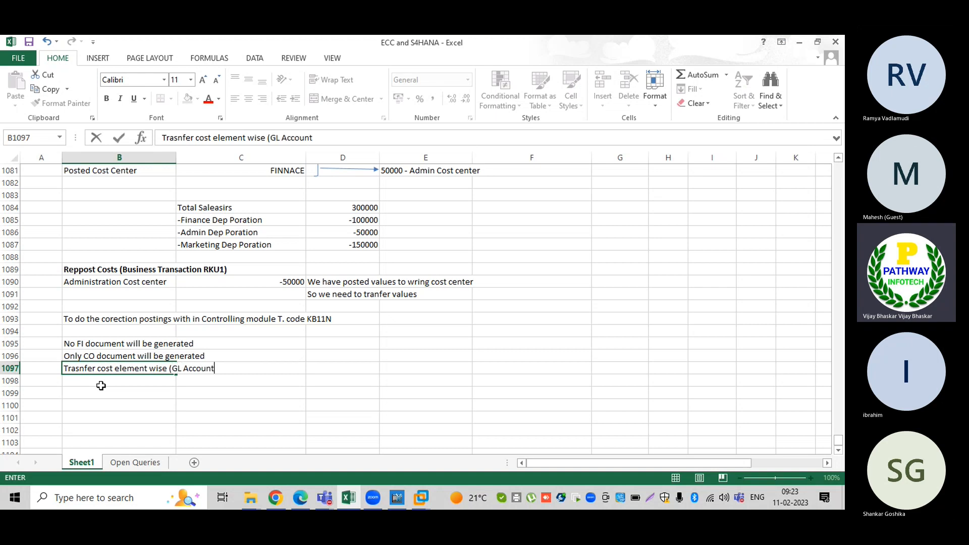
type(" wise)")
left_click(101, 385)
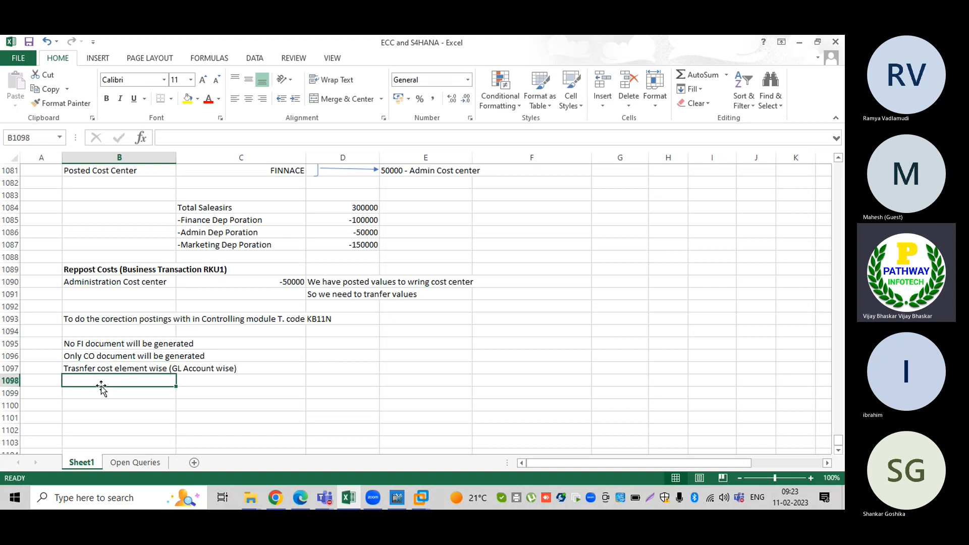
Step: Add the heading "Note:" in B1094 above the three notes and make it bold
left_click(69, 344)
left_click_drag(69, 343, 74, 365)
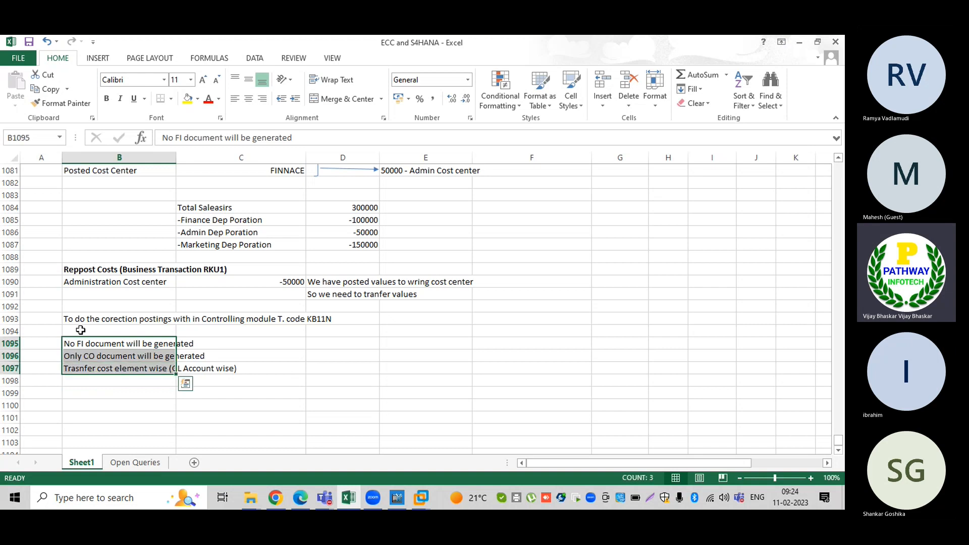
left_click(81, 331)
type("Note")
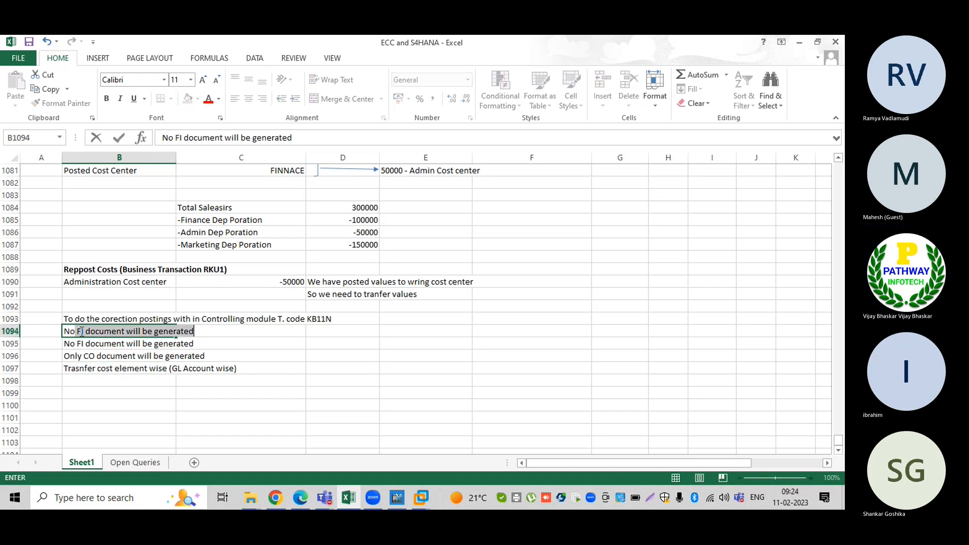
type(":")
key("Return")
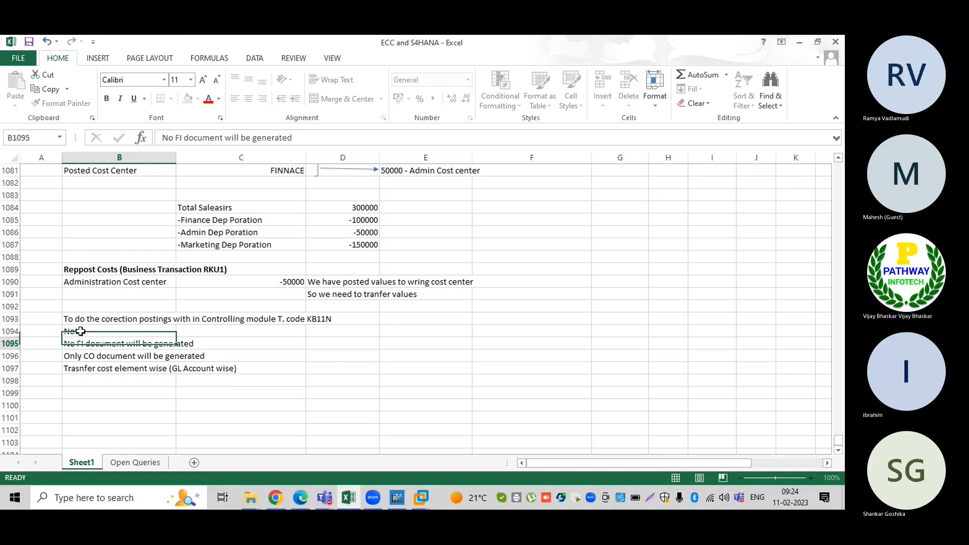
left_click(81, 331)
key("ctrl+b")
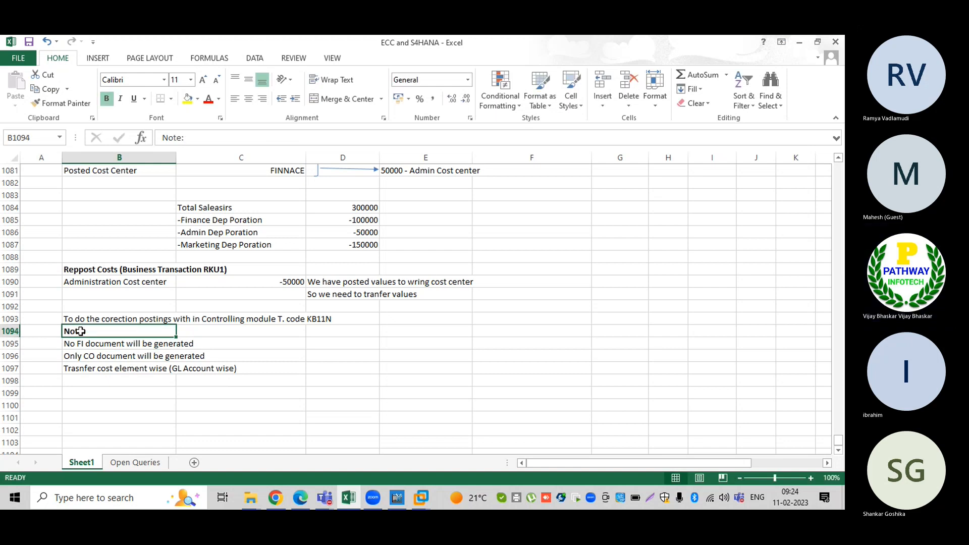
Step: Leave the Excel notes and switch to the SAP session with the actual cost line items for cost centers
left_click(97, 384)
left_click(82, 406)
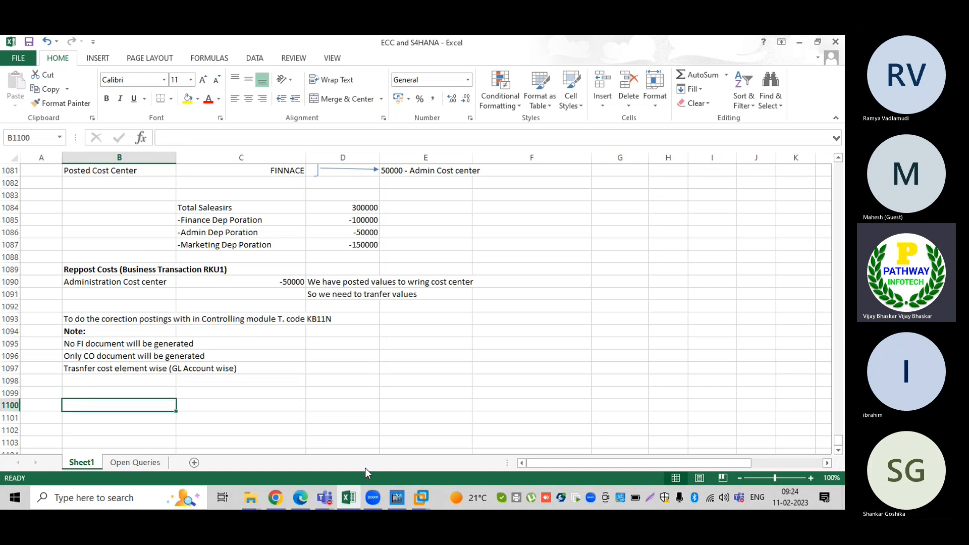
mouse_move(426, 500)
left_click(477, 428)
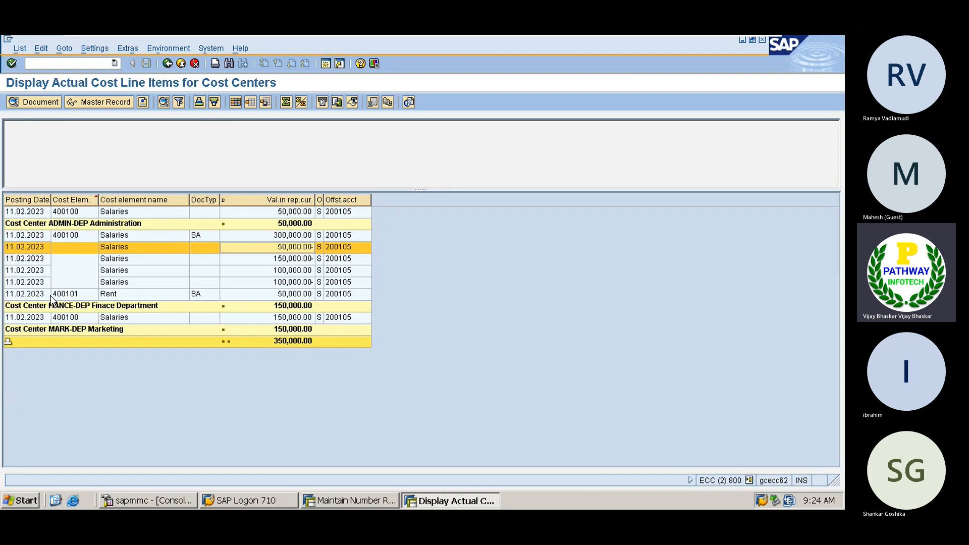
Step: Open the transaction for manual reposting of primary costs, KB11N, from the cost center line item report
left_click(41, 212)
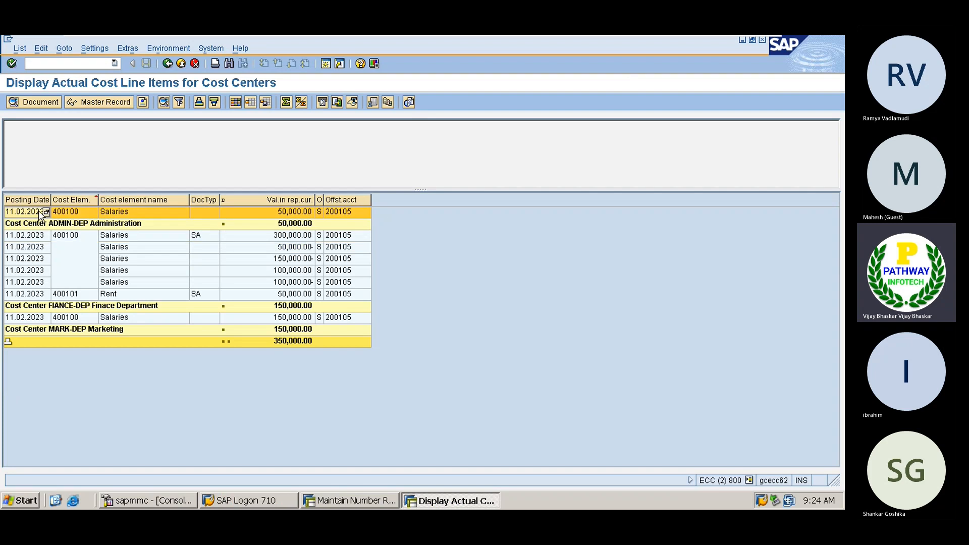
left_click(280, 214)
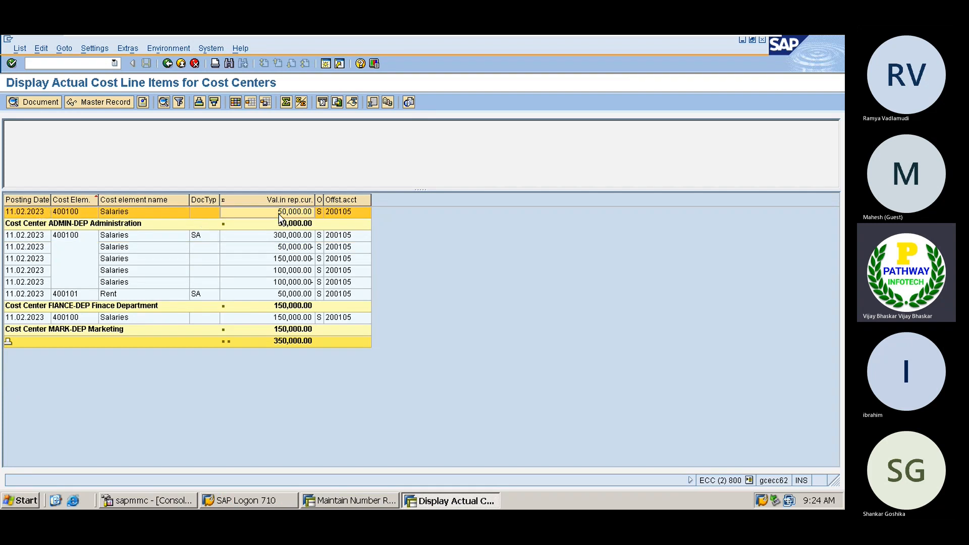
left_click(57, 63)
type("/mnkb11n")
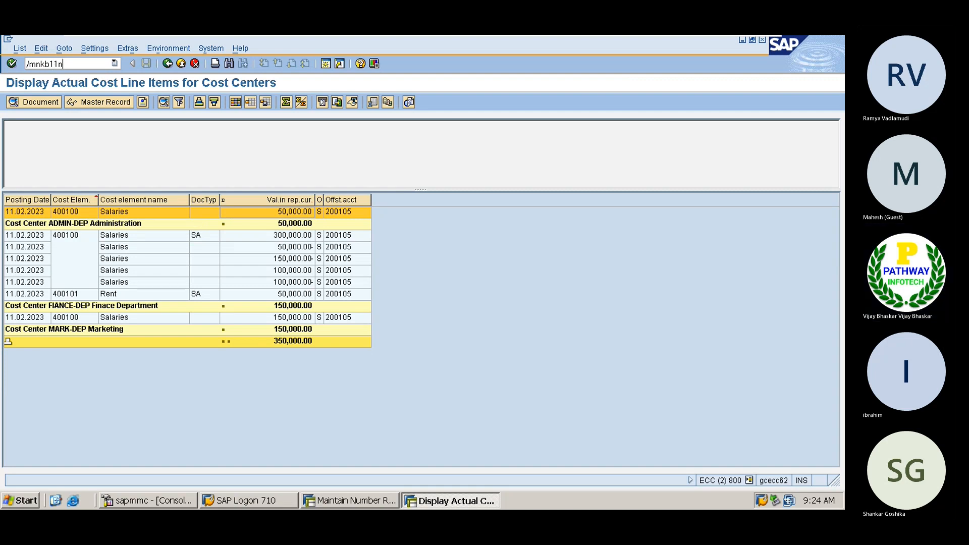
key("Return")
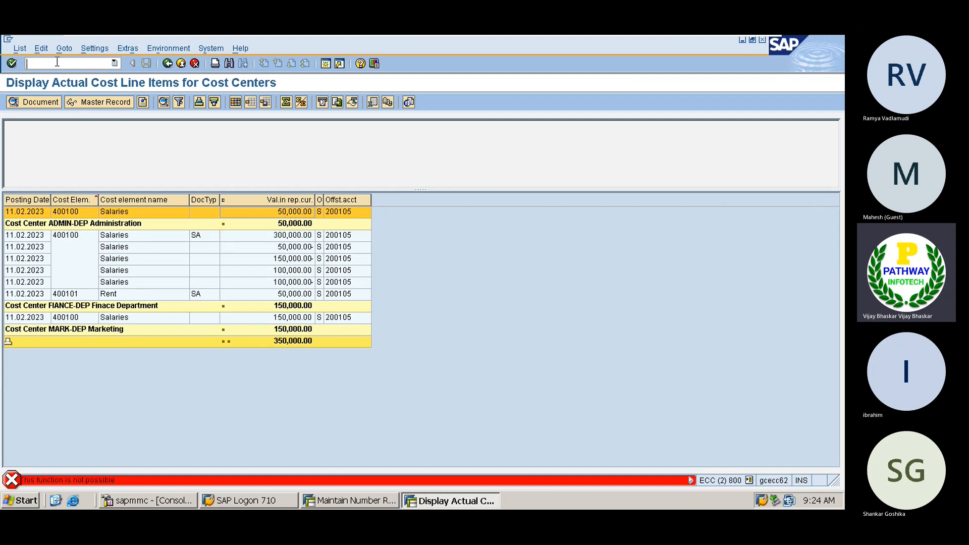
type("kb11n")
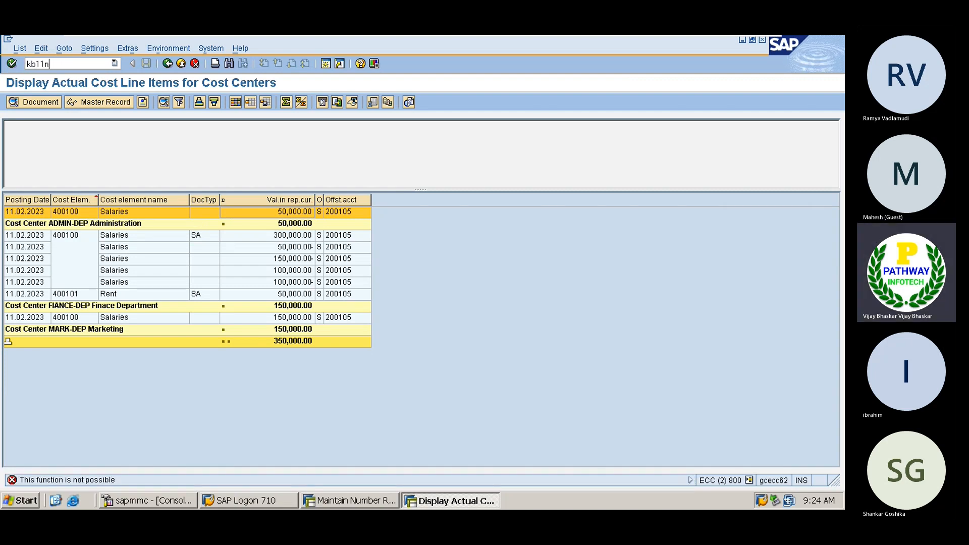
key("Return")
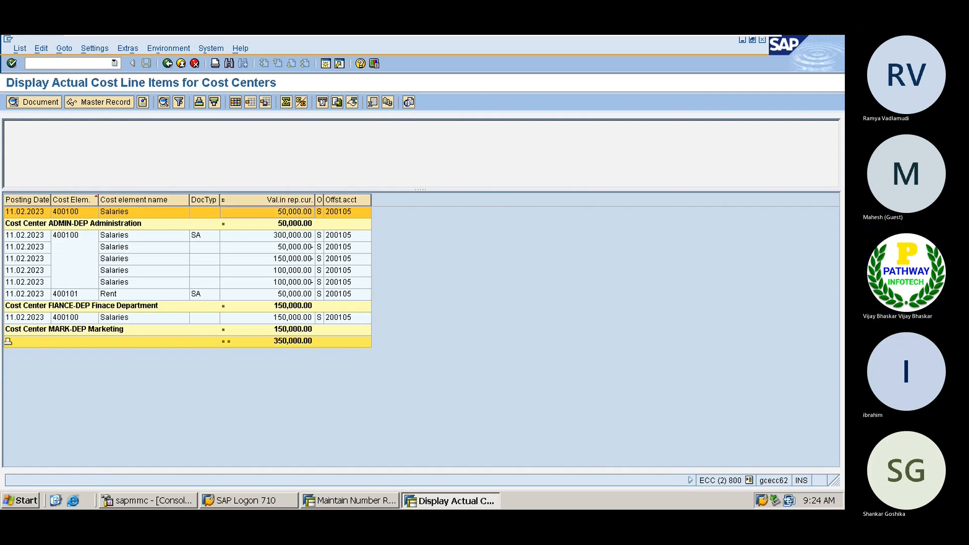
type("/nkb11n")
key("Return")
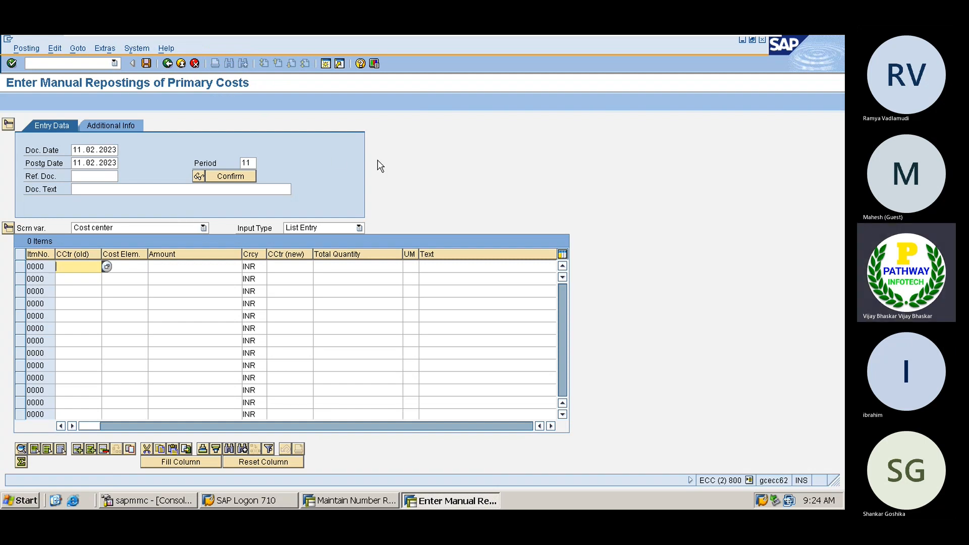
Step: In the first reposting line, choose ADMIN-DEP as the old cost center and 400100 Salaries as the cost element
left_click(106, 265)
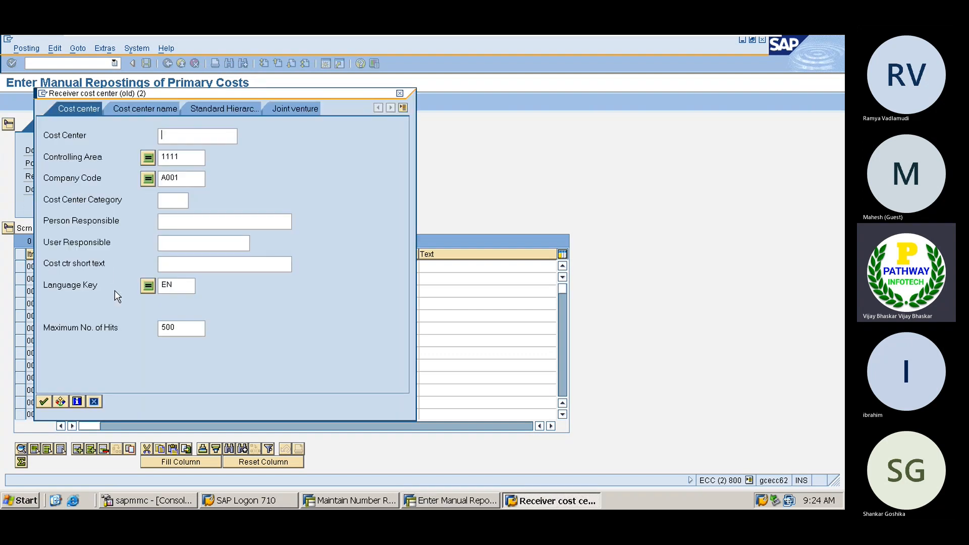
key("Return")
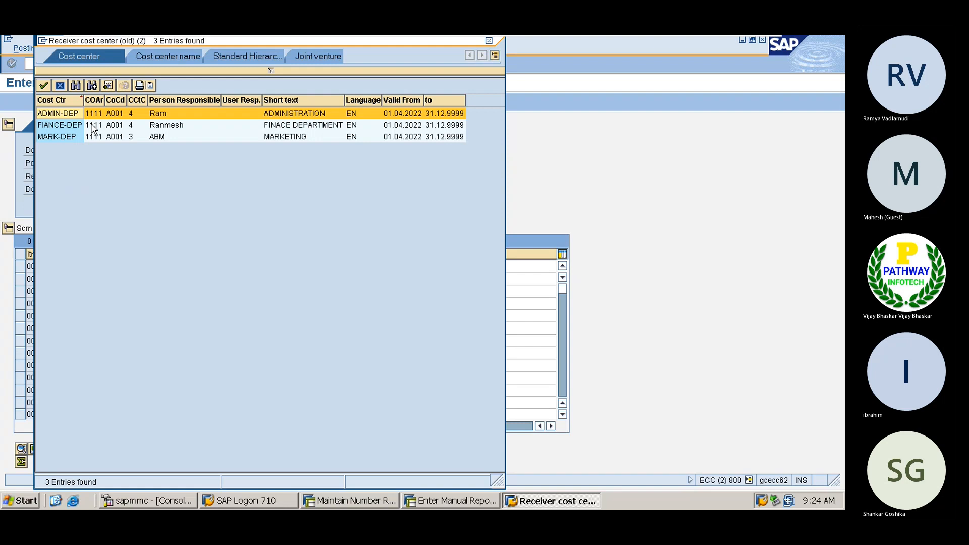
double_click(66, 113)
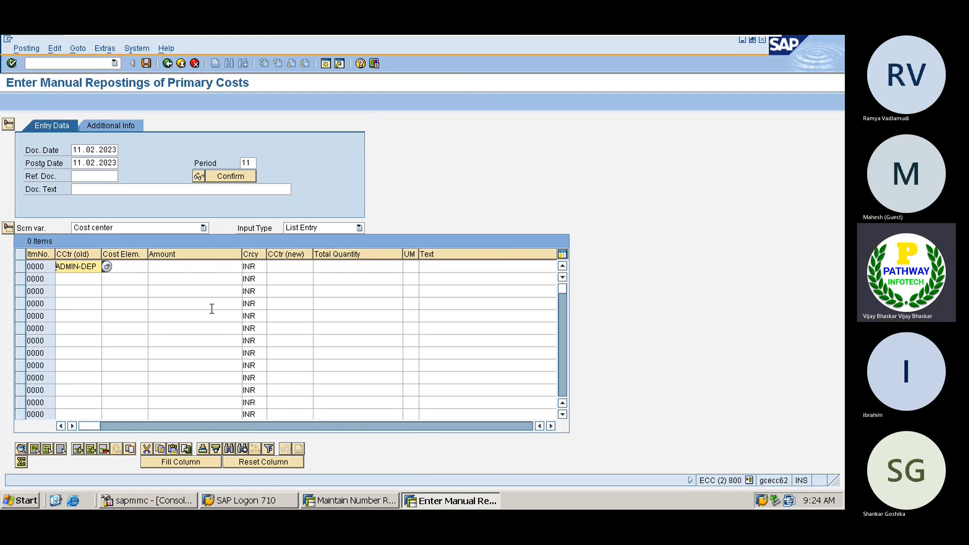
left_click(128, 267)
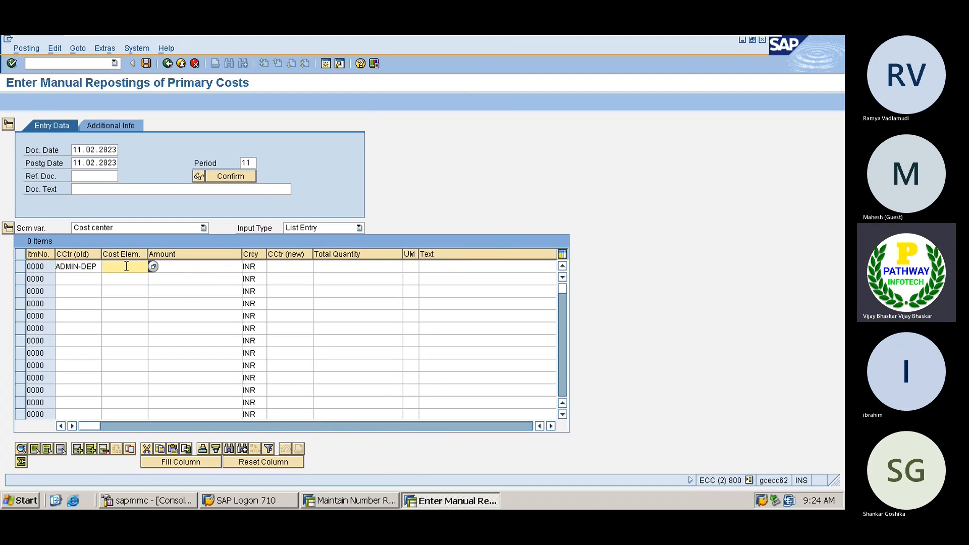
left_click(154, 266)
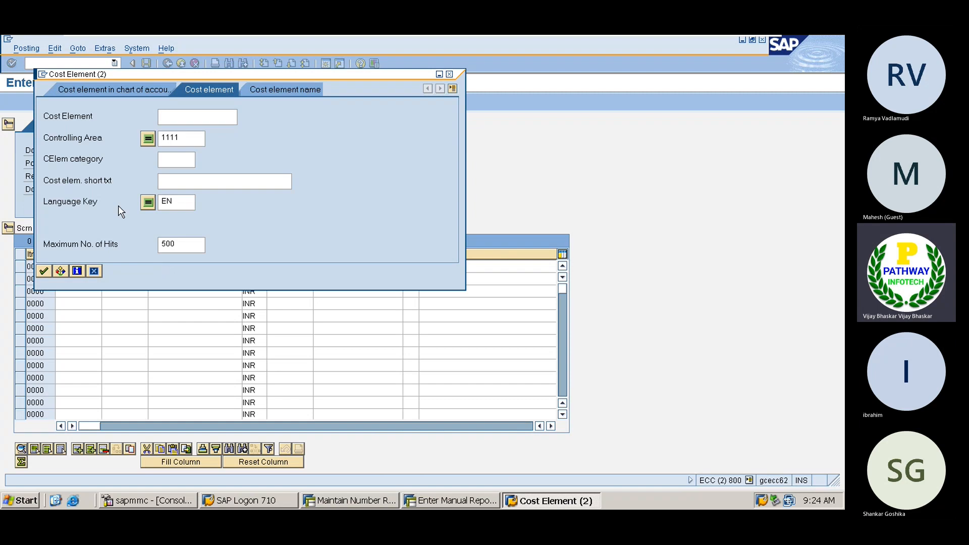
key("Return")
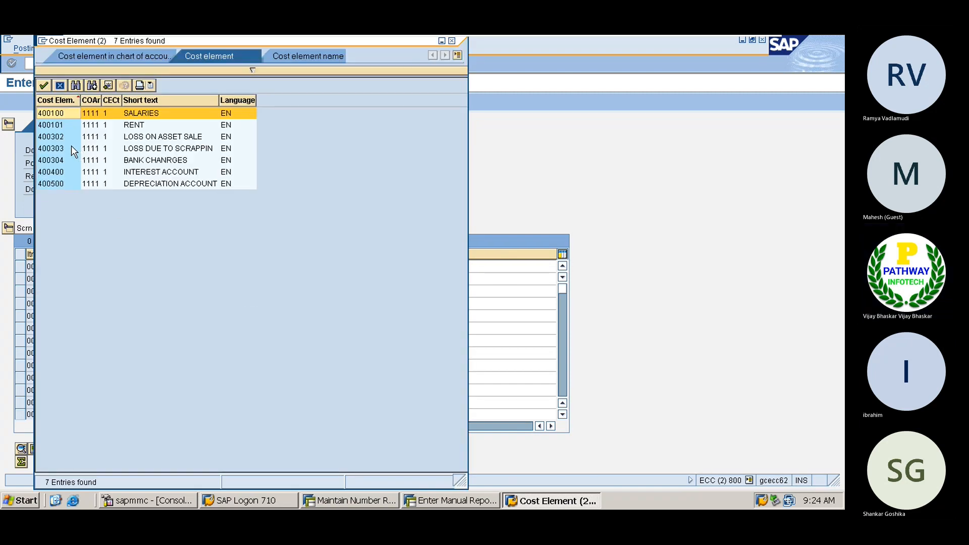
double_click(60, 114)
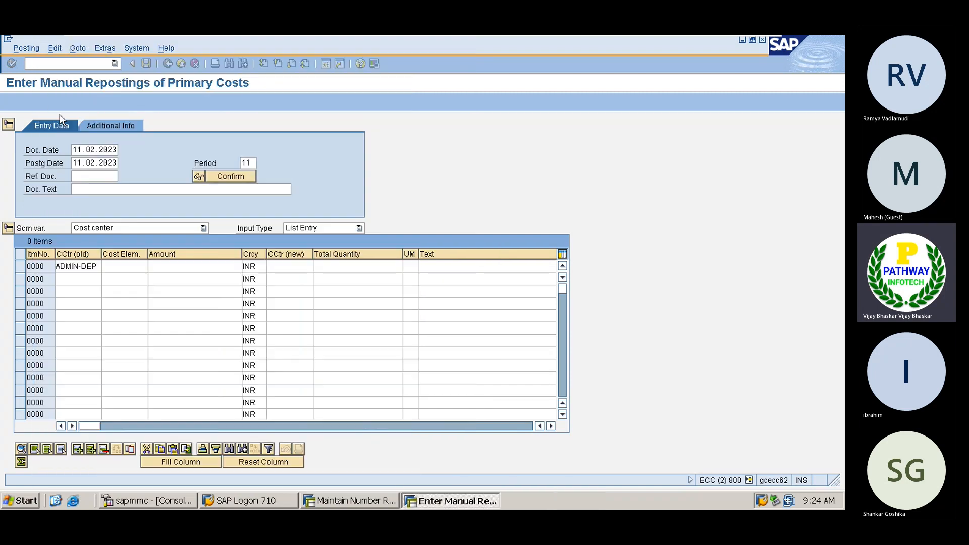
Step: Set the reposting line's amount to 50000 and its new cost center to MARK-DEP, and validate the line
left_click(181, 266)
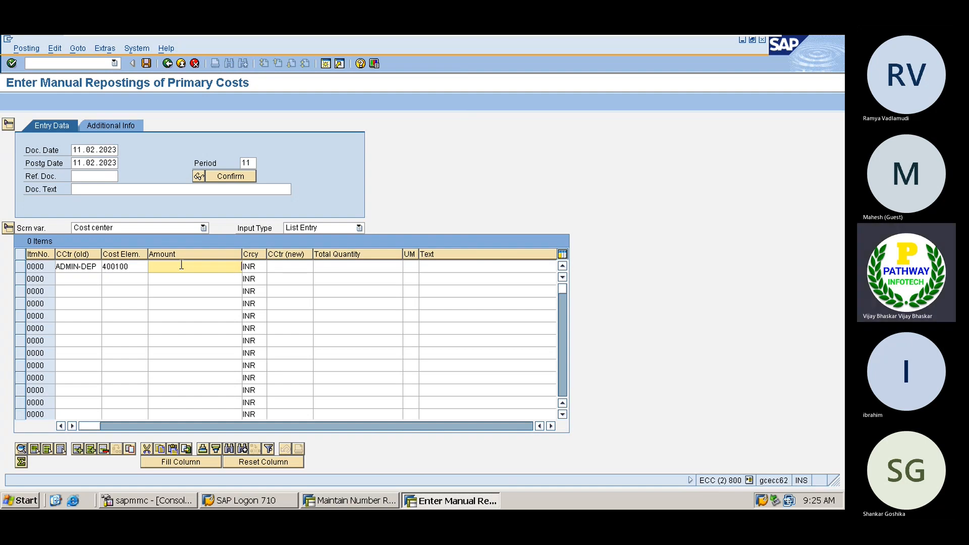
type("50000")
left_click(288, 269)
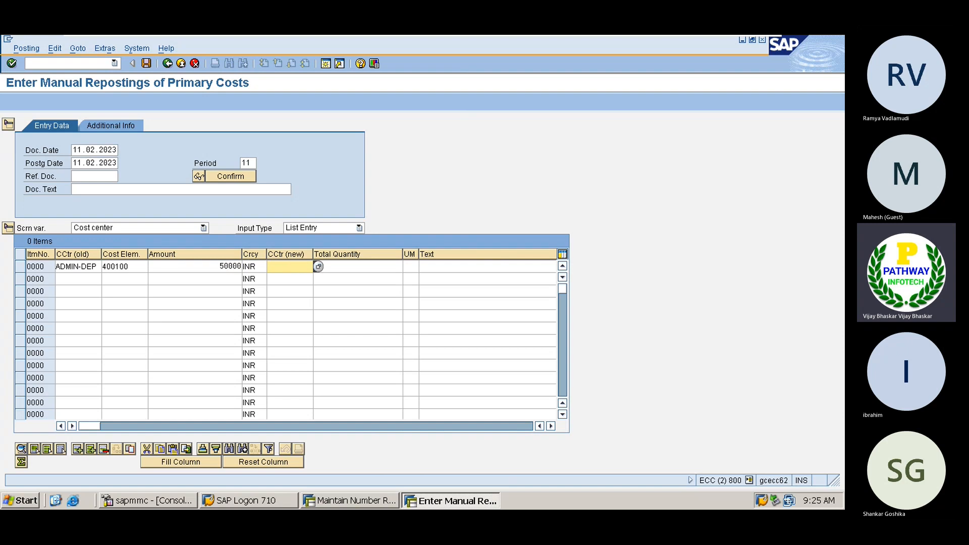
left_click(318, 266)
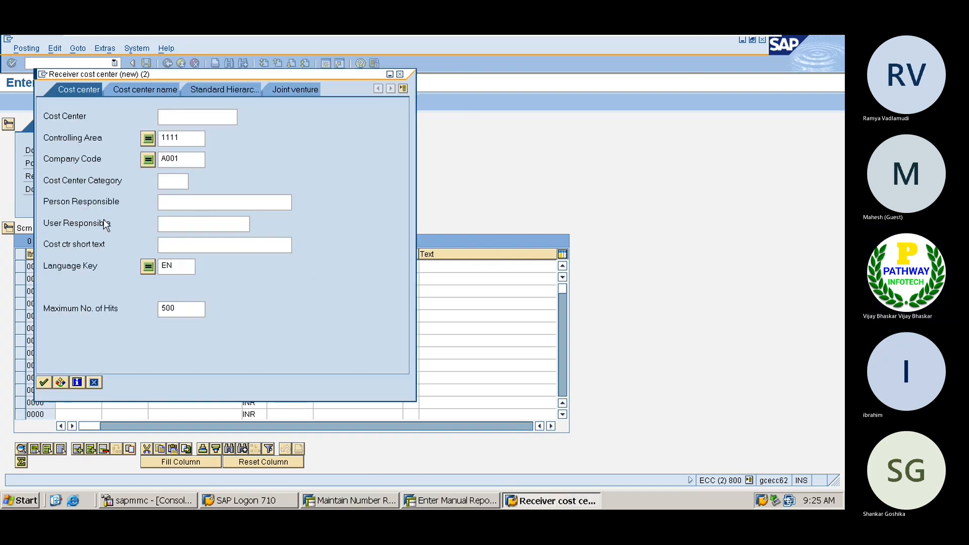
key("Return")
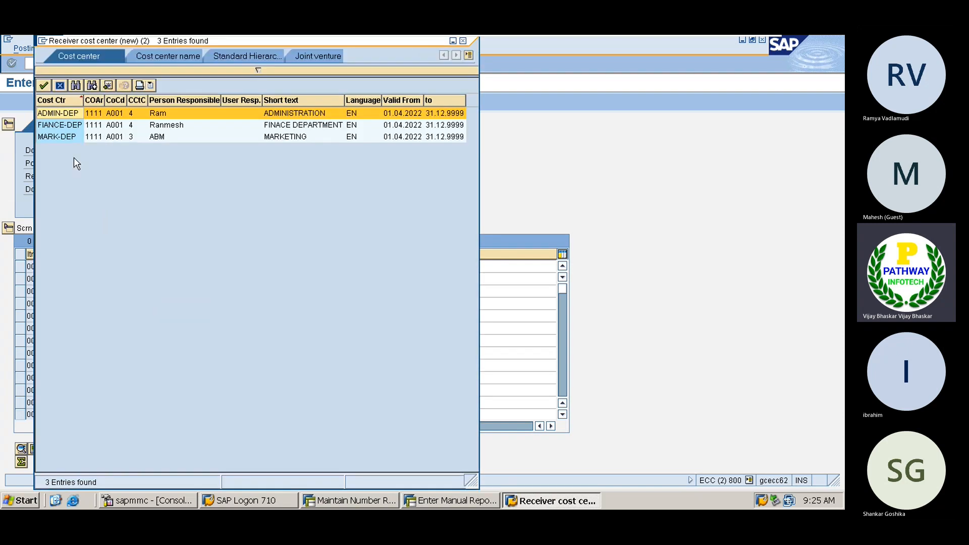
double_click(55, 138)
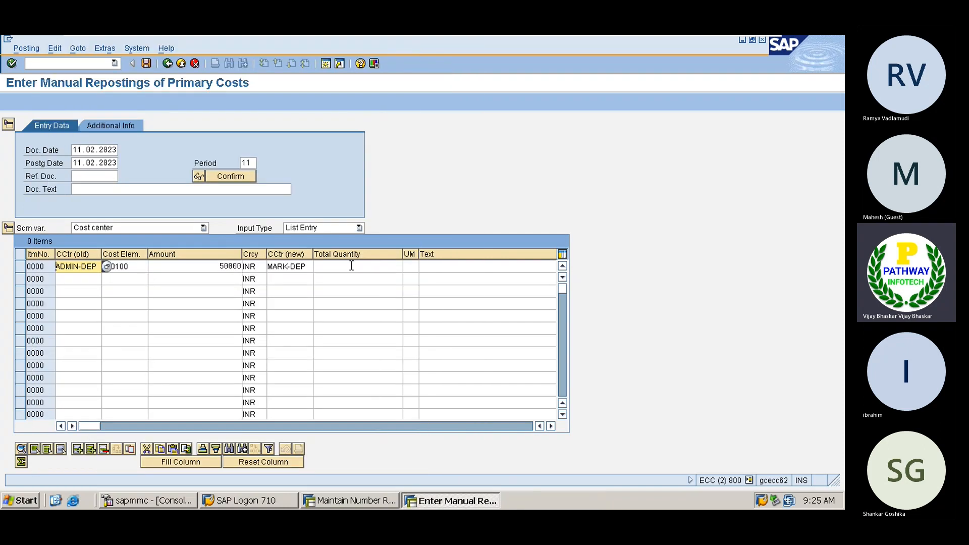
left_click(351, 266)
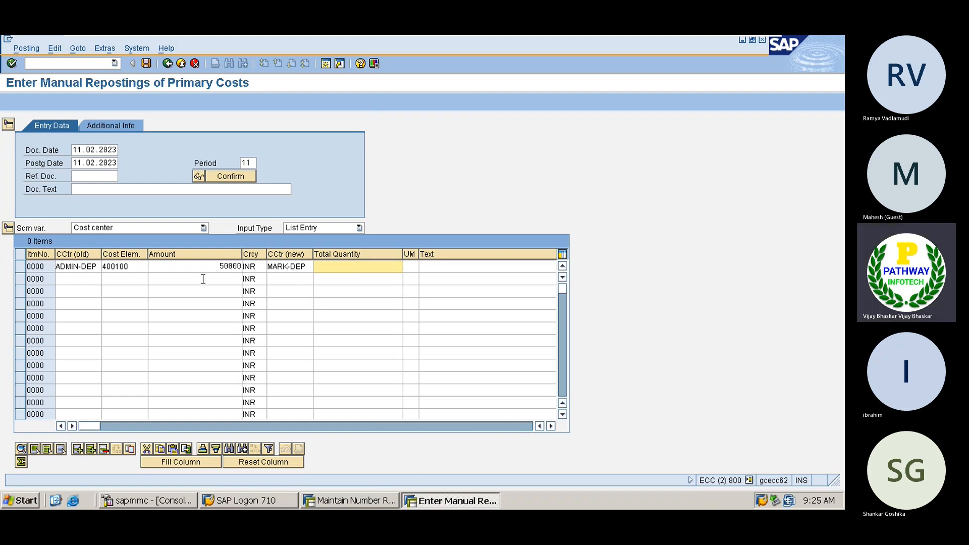
left_click_drag(216, 265, 242, 265)
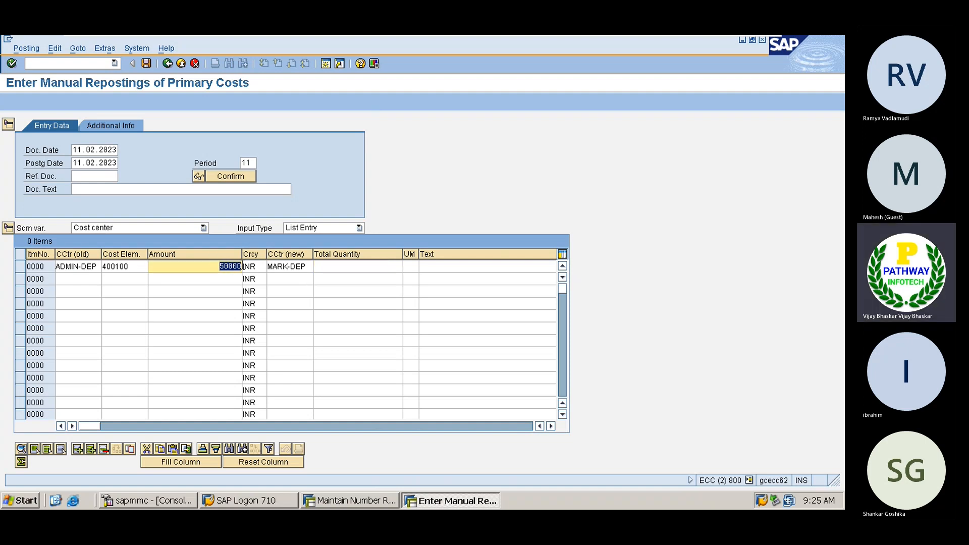
left_click(241, 266)
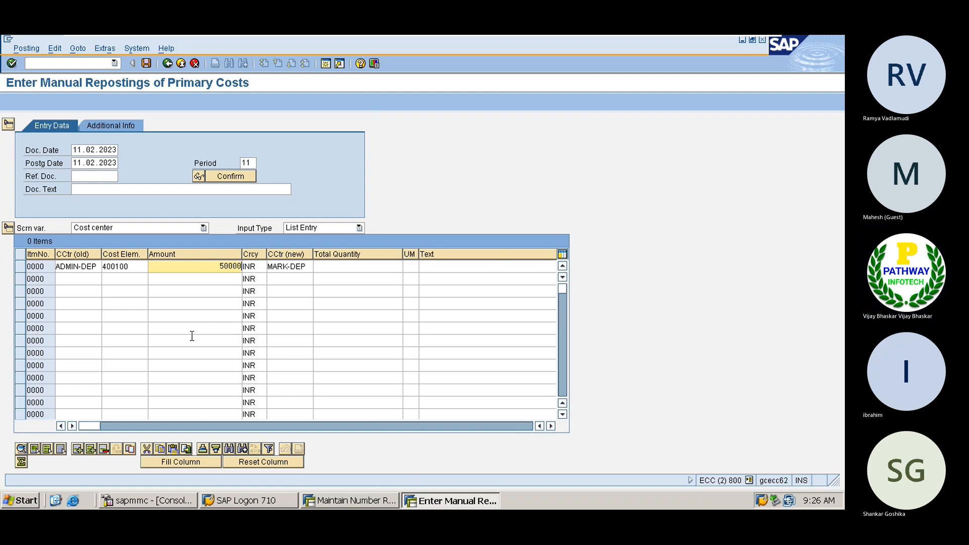
key("Return")
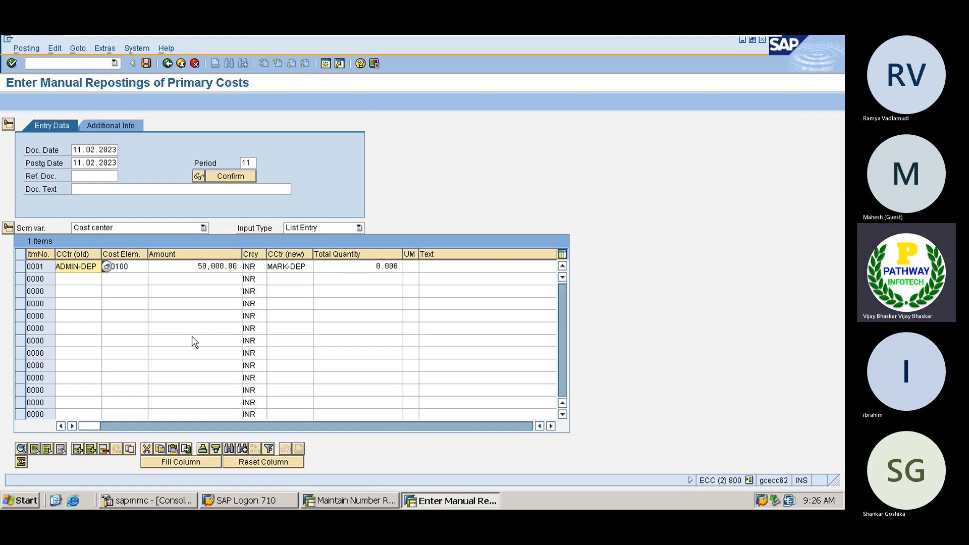
Step: Try to set the reposting line's total quantity to 50000
left_click(378, 266)
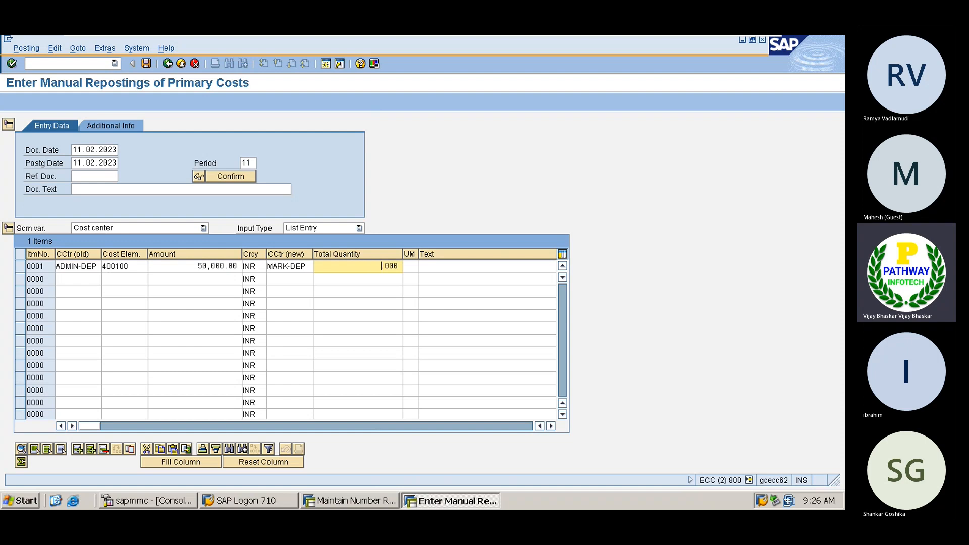
key("Delete")
key("Delete")
key("Delete")
key("Delete")
type("50000")
key("Return")
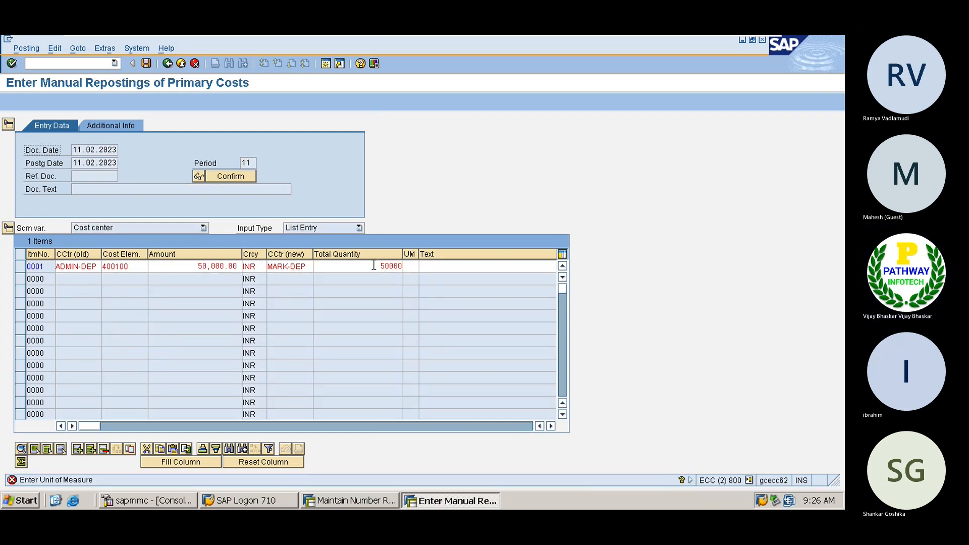
Step: Clear the total quantity from the reposting line and validate the line again
left_click(374, 266)
key("Delete")
key("Delete")
key("Delete")
key("Delete")
key("Delete")
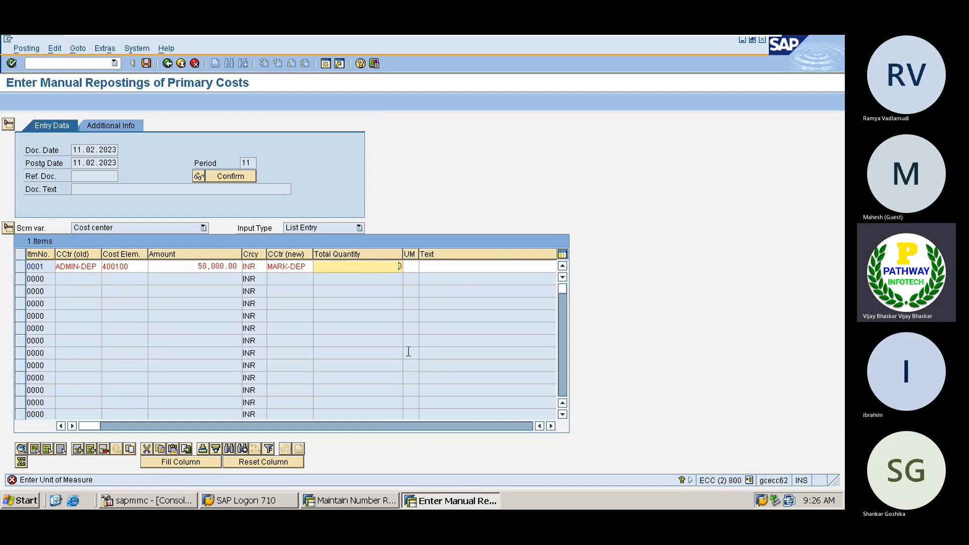
key("Return")
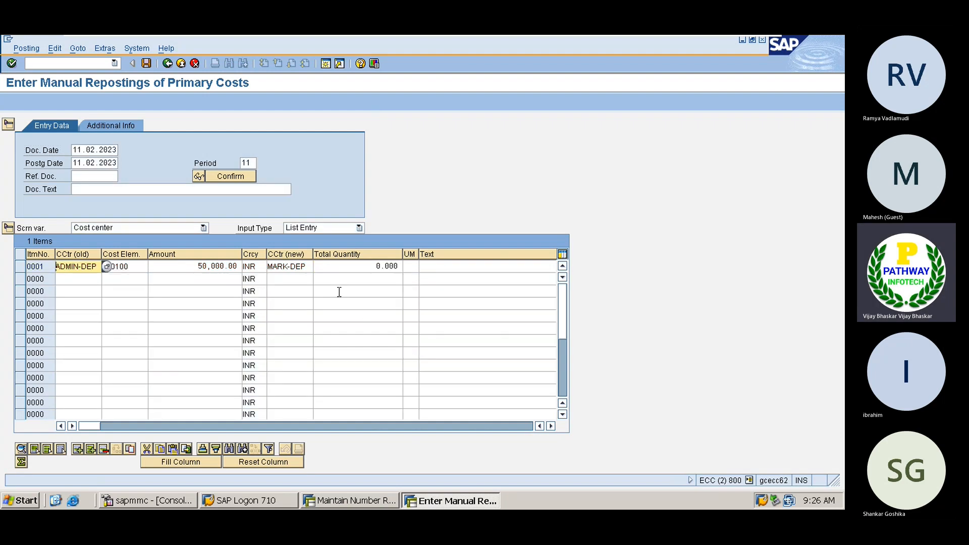
Step: Post the manual reposting document from ADMIN-DEP to MARK-DEP
left_click(196, 270)
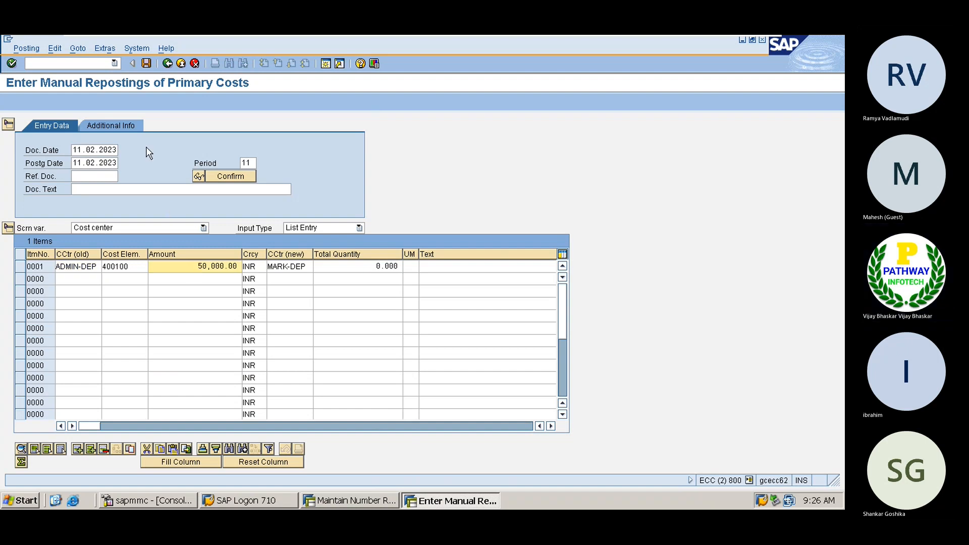
left_click(147, 64)
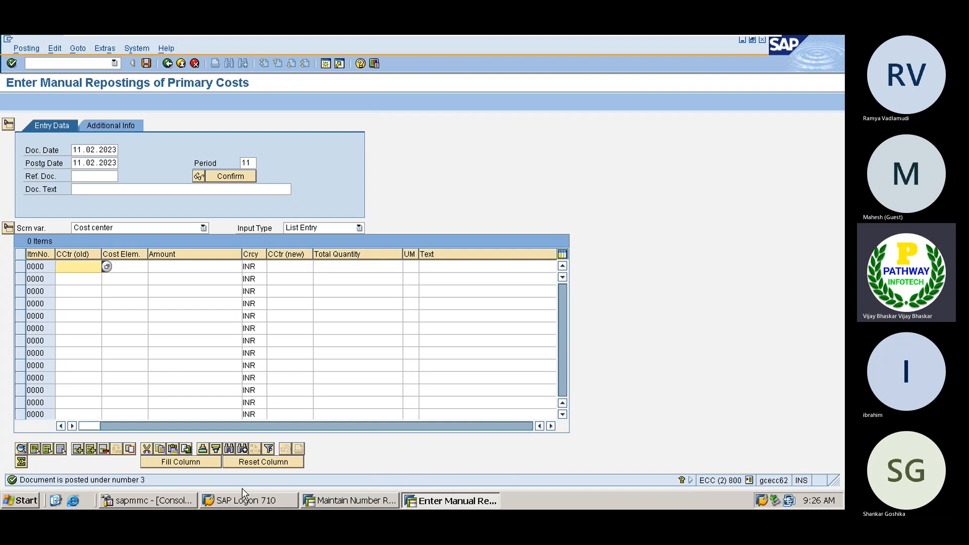
Step: Switch to the session with the number range groups and open the actual cost document display, KSB5, there
left_click(359, 498)
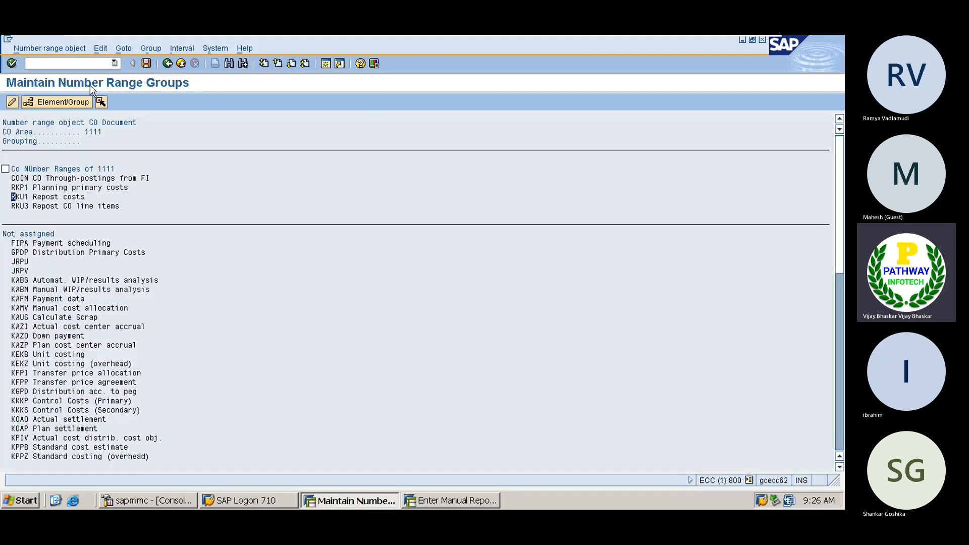
left_click(63, 64)
type("/")
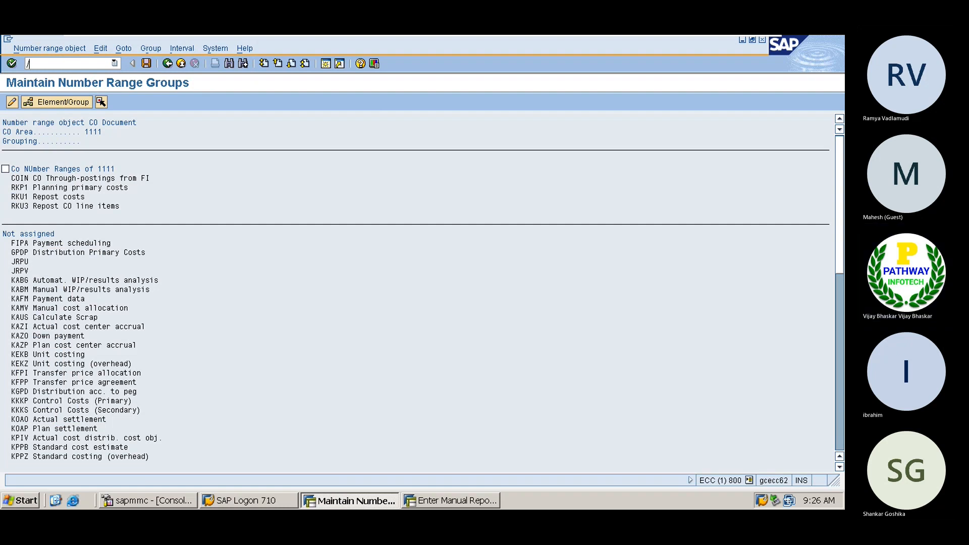
type("nmksb5")
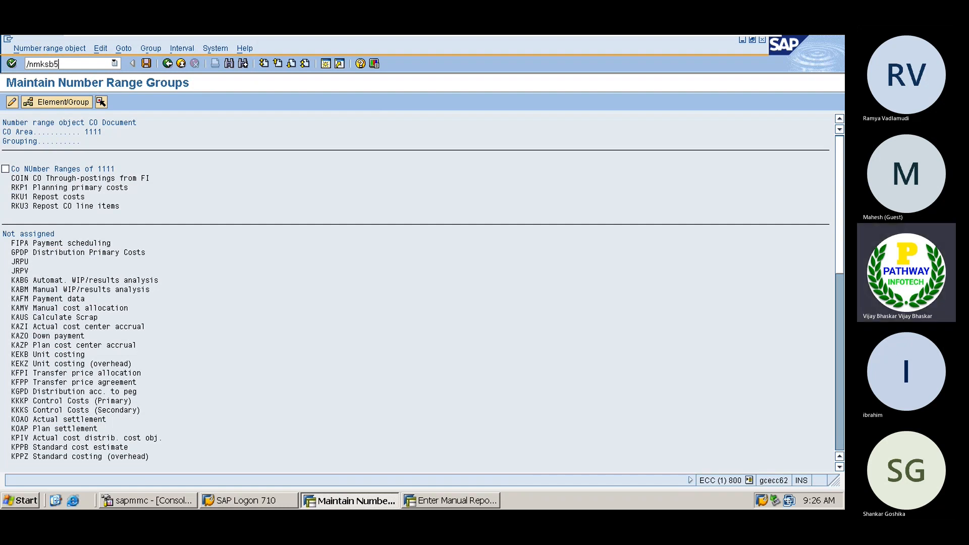
key("Return")
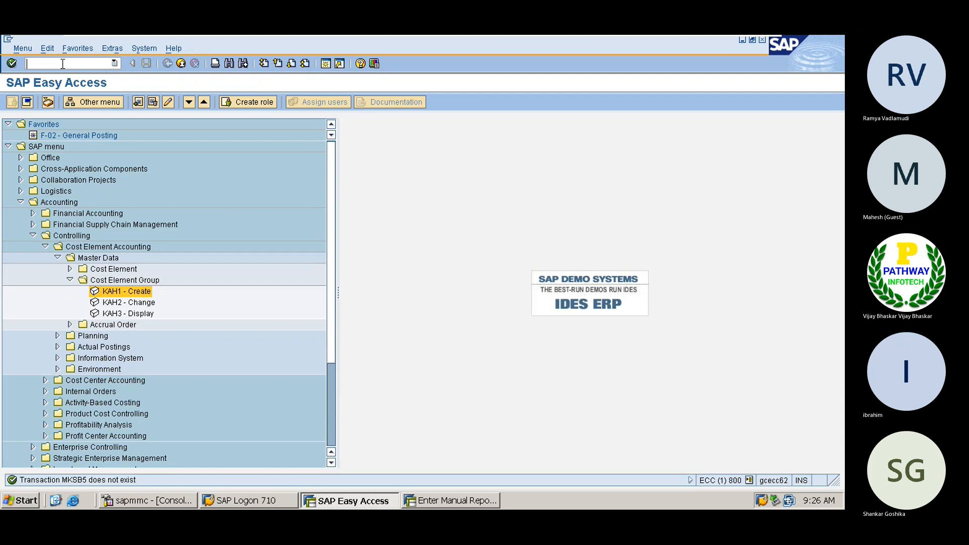
type("ksb5")
key("Return")
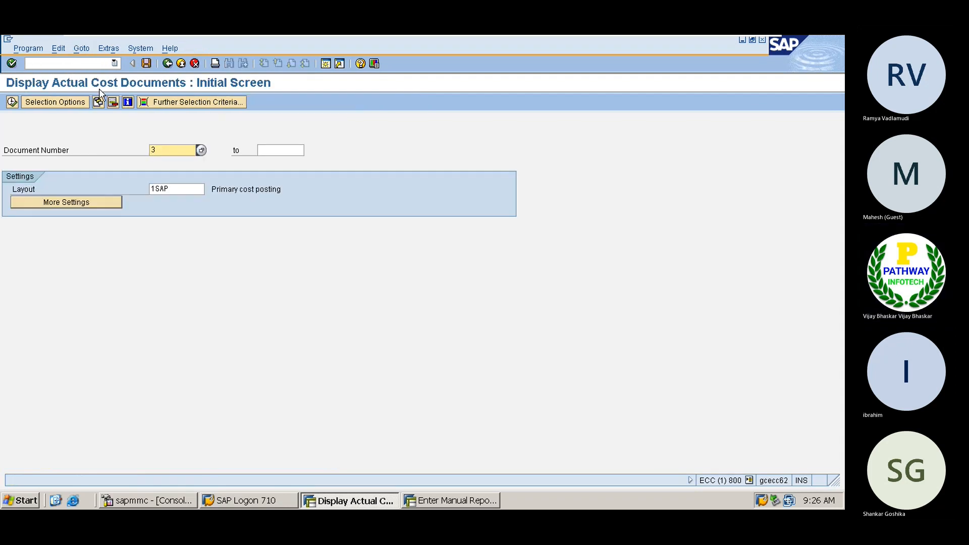
Step: Open the cost center actual line item report KSB1, run it for ADMIN-DEP and examine the salary lines and total
left_click(86, 64)
type("/nksb1")
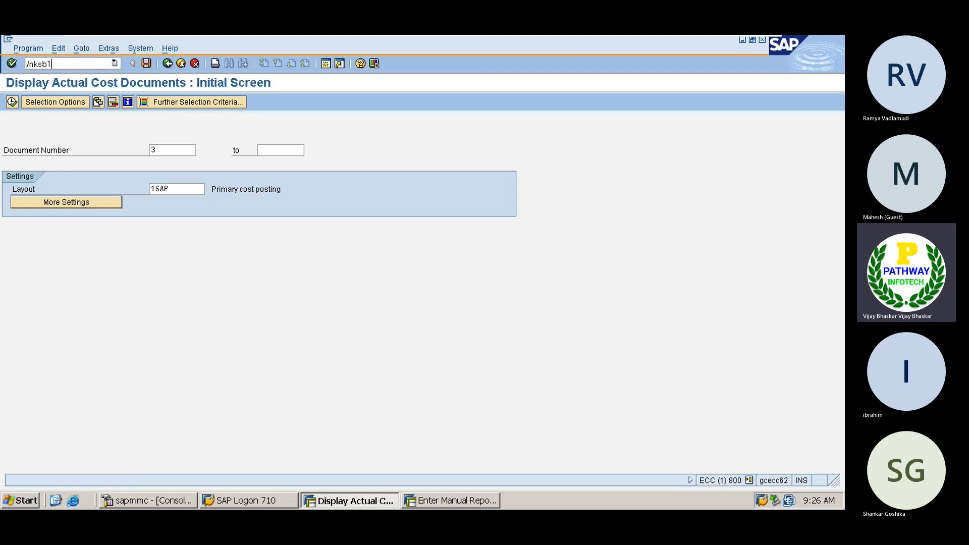
key("Return")
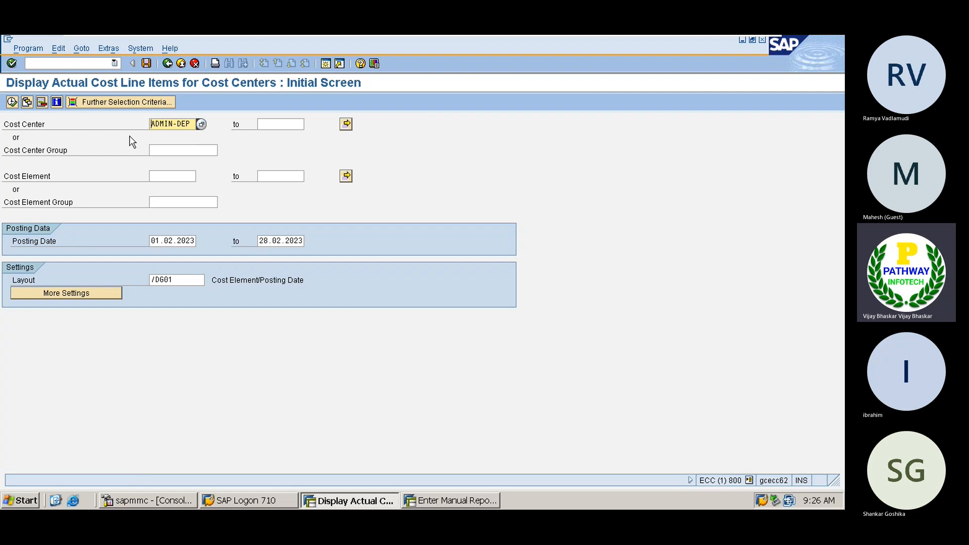
left_click(11, 103)
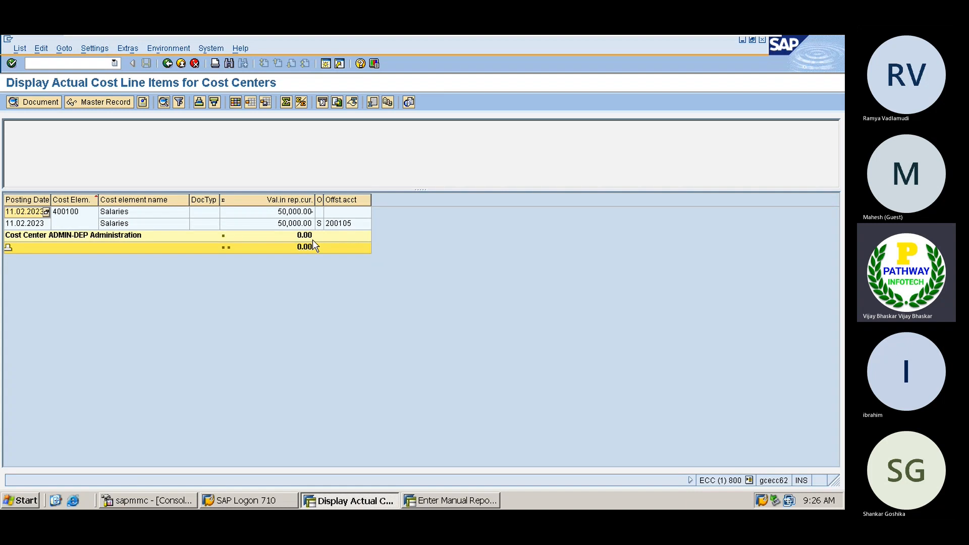
left_click(291, 212)
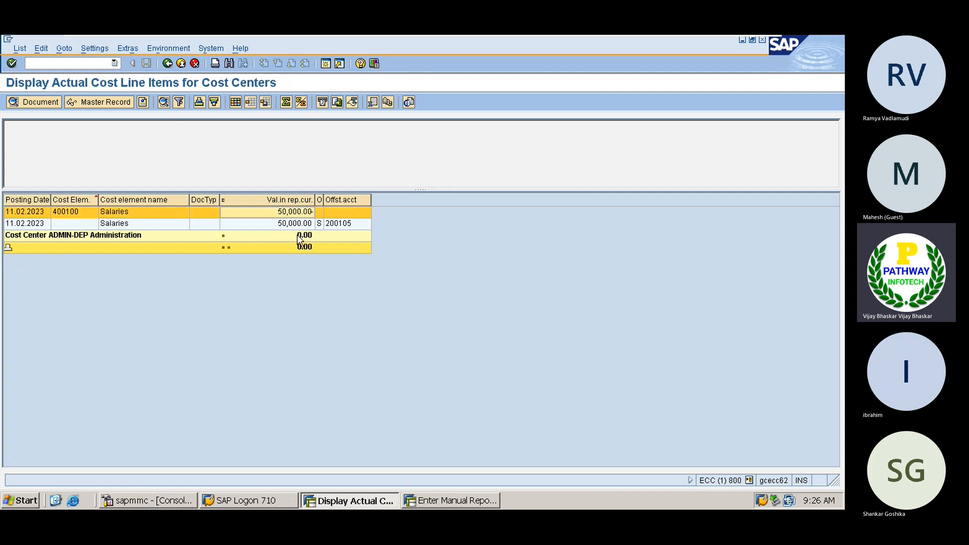
left_click(298, 237)
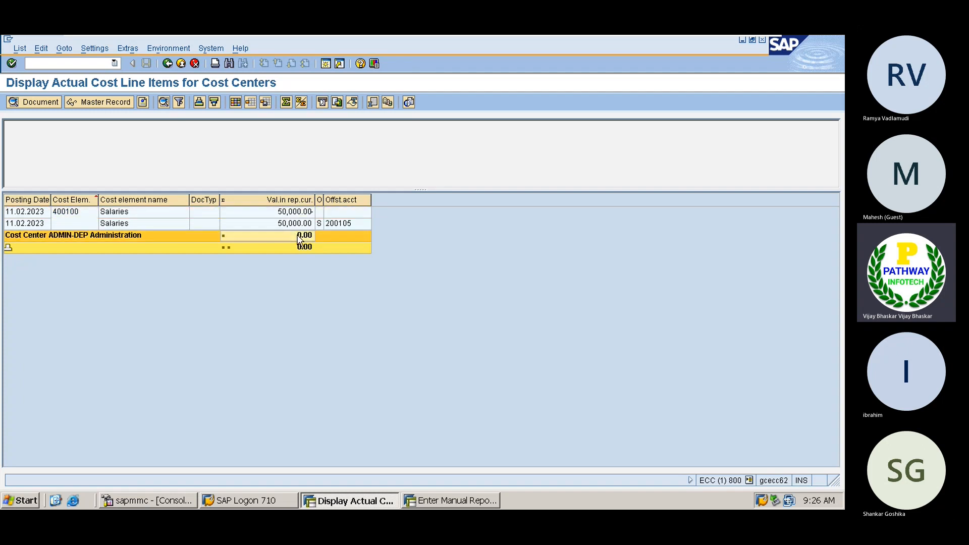
Step: Return to the report's selection screen and open multiple selection for the cost center
left_click(168, 63)
left_click(158, 245)
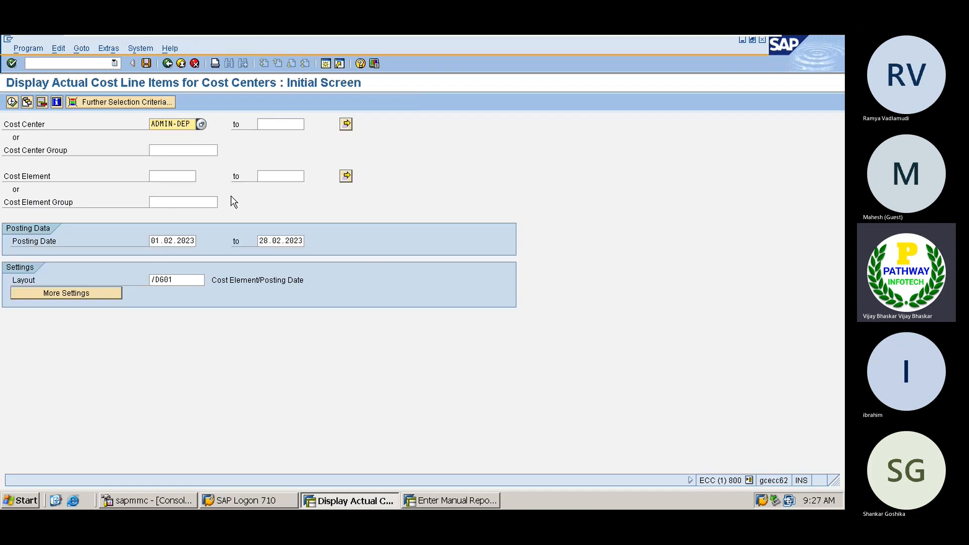
left_click(347, 124)
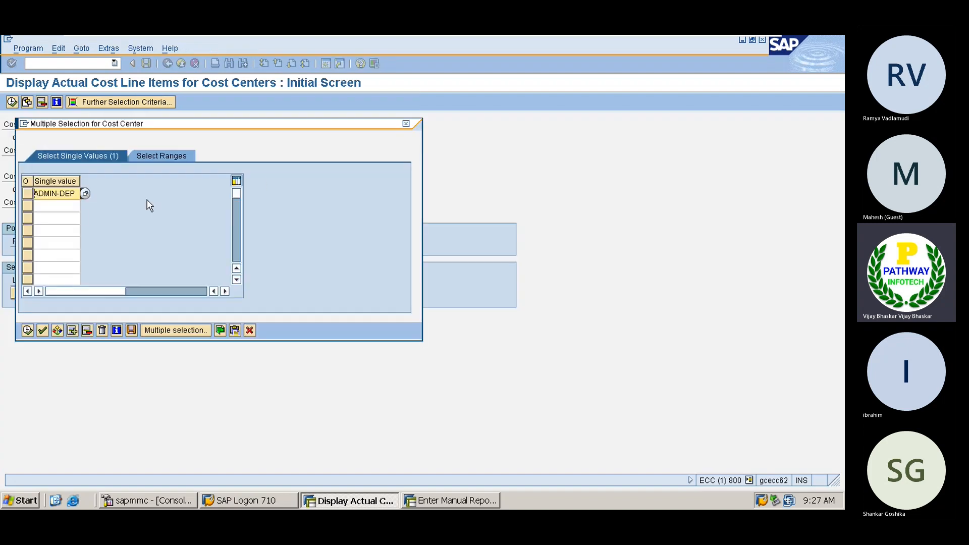
left_click(76, 207)
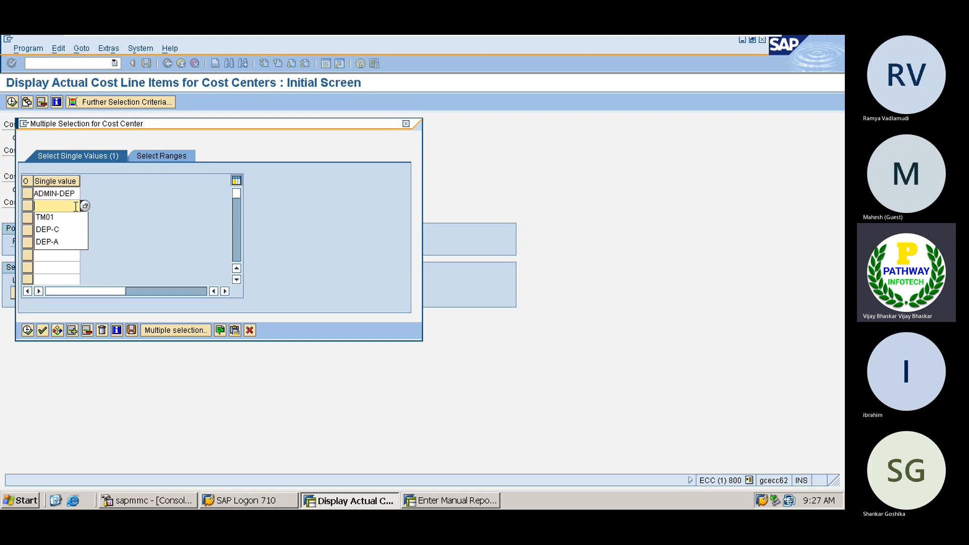
left_click(84, 206)
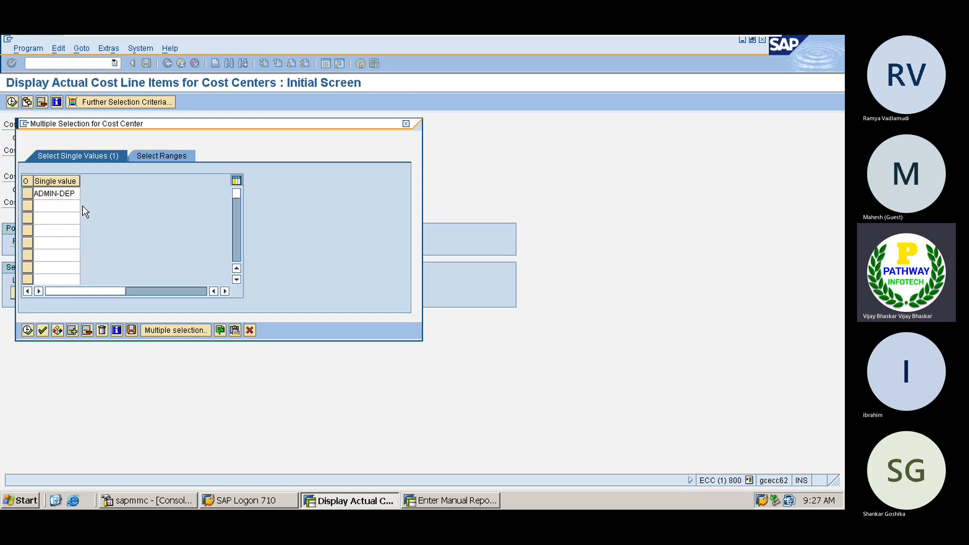
key("Return")
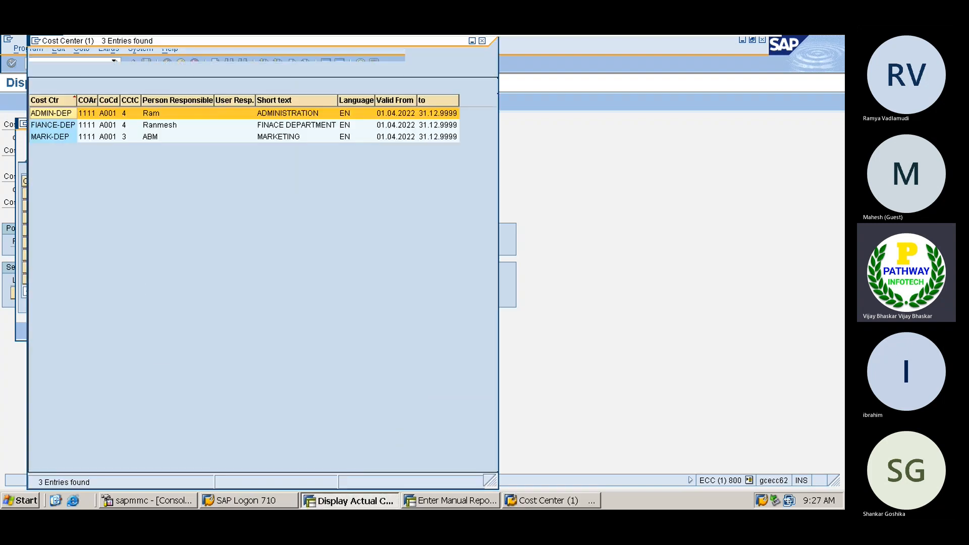
double_click(53, 125)
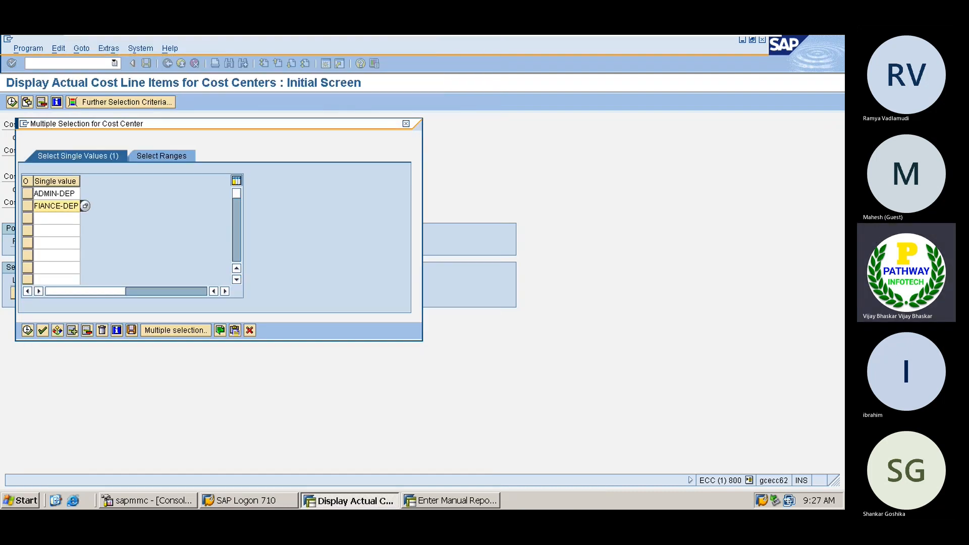
Step: Choose MARK-DEP from the value list as the second single cost center and apply the multiple selection
left_click(83, 207)
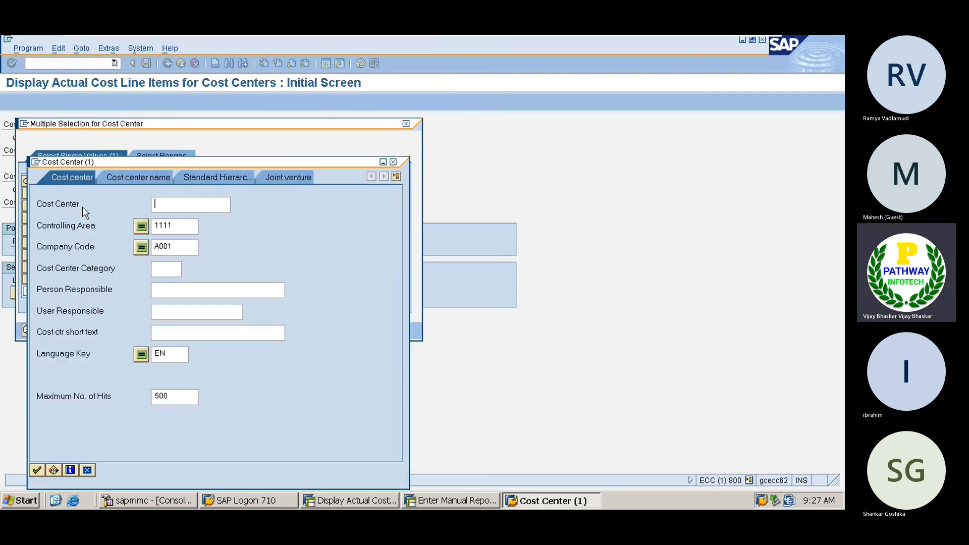
key("Return")
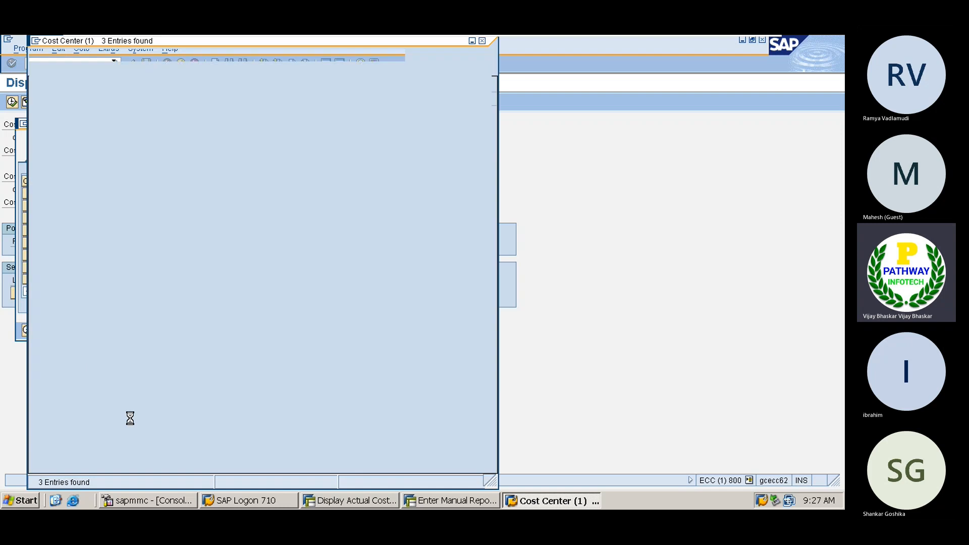
double_click(49, 137)
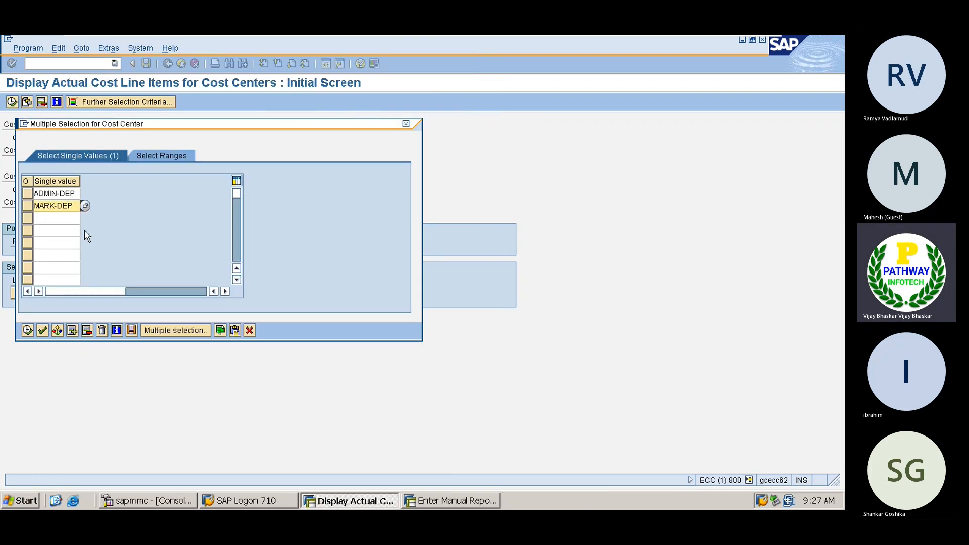
left_click(27, 331)
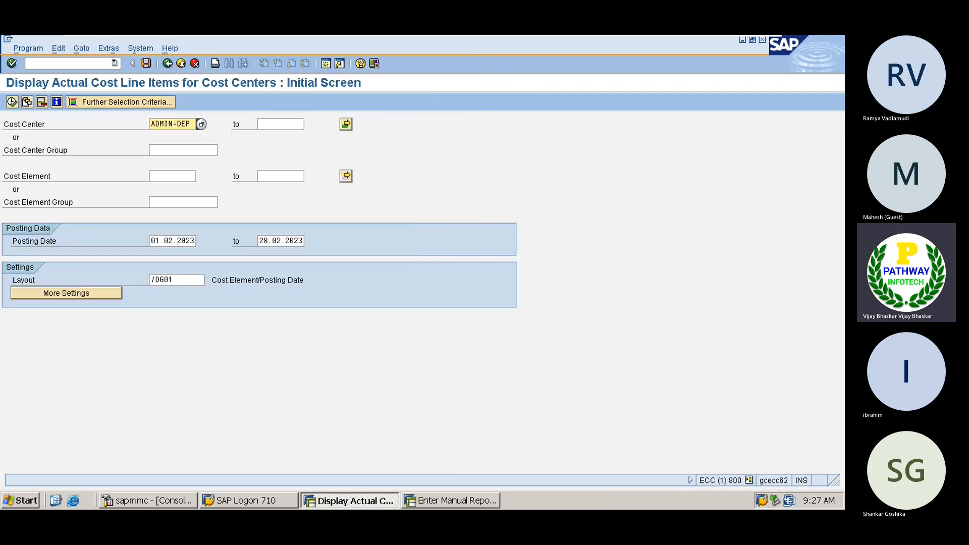
Step: Run the line item report for both cost centers and examine MARK-DEP's salary postings and the totals
left_click(11, 102)
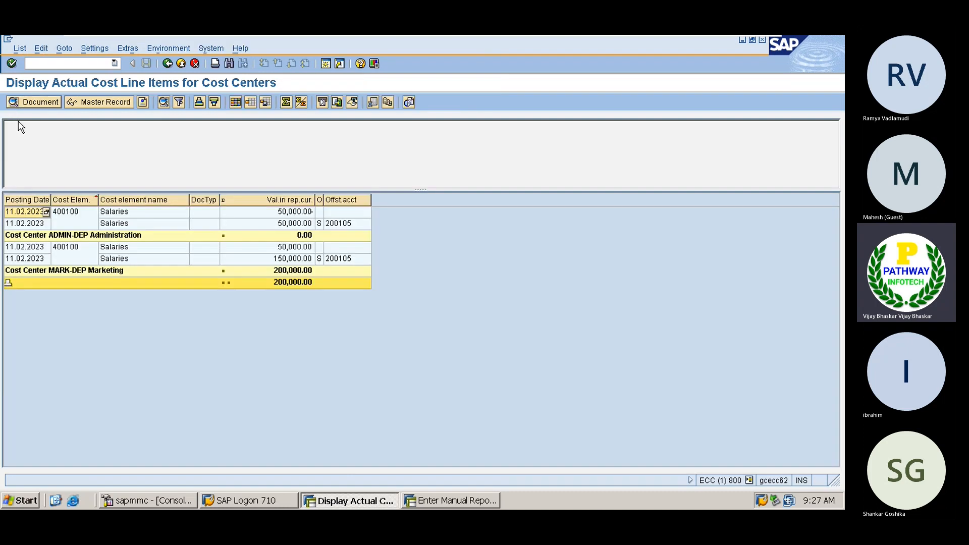
left_click(286, 249)
left_click(290, 259)
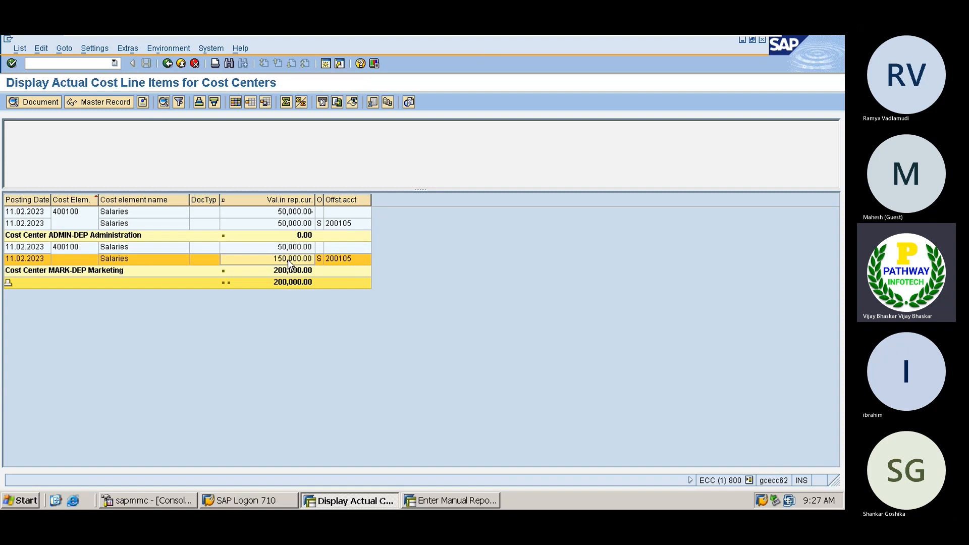
left_click(288, 271)
left_click(286, 283)
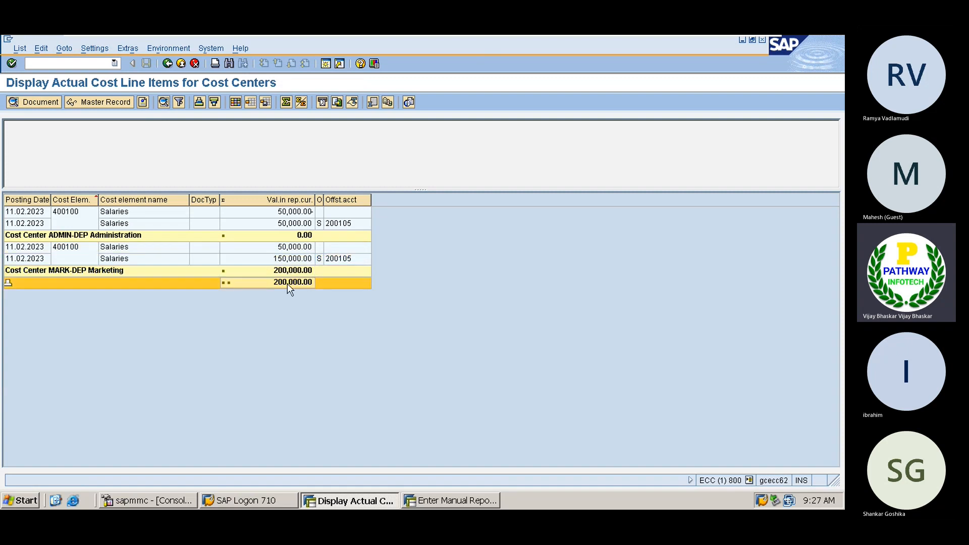
left_click(288, 260)
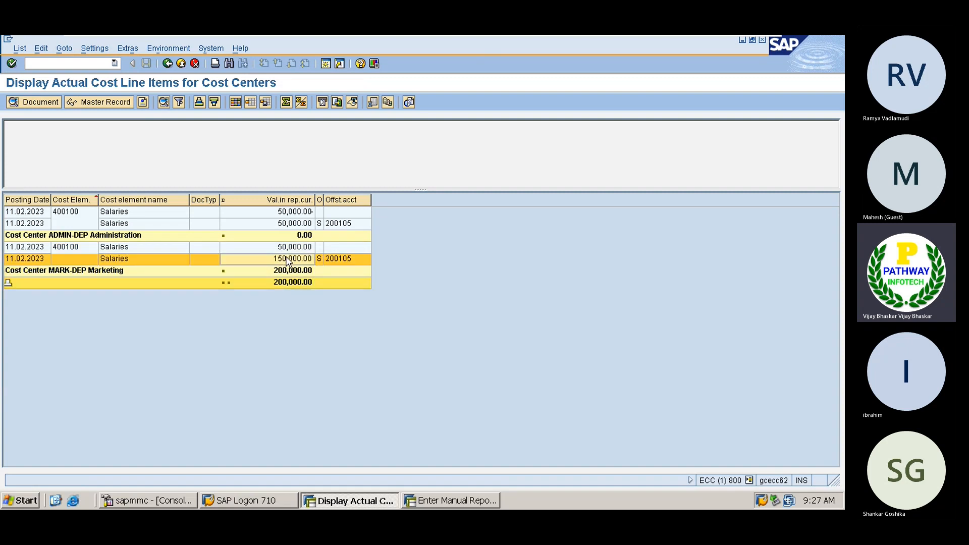
left_click(287, 250)
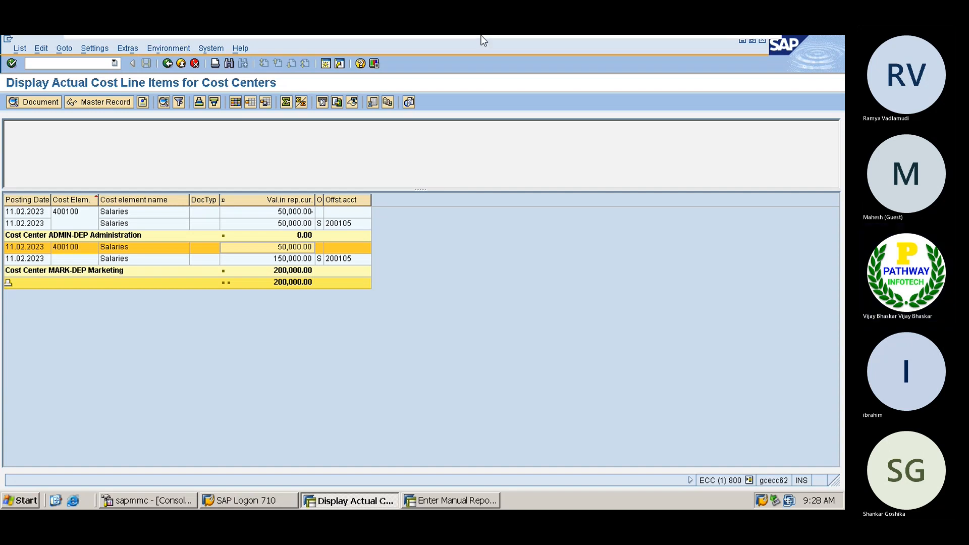
Step: Minimize the virtual machine and switch to the Excel notes on cost reposting
mouse_move(483, 39)
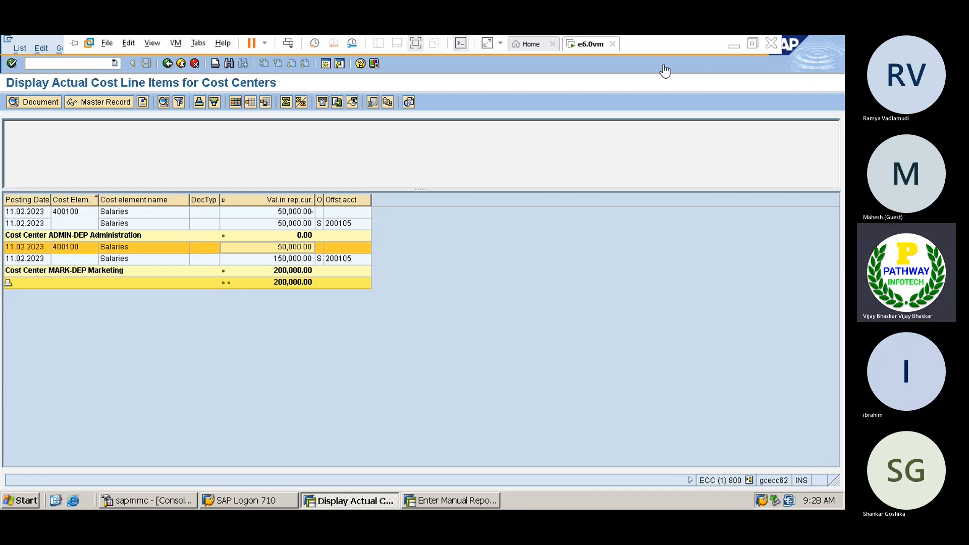
left_click(731, 46)
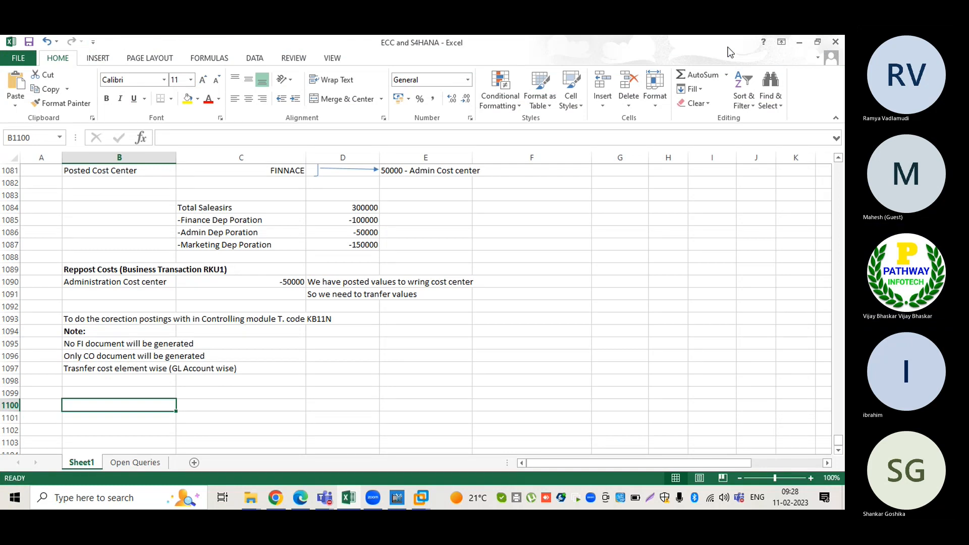